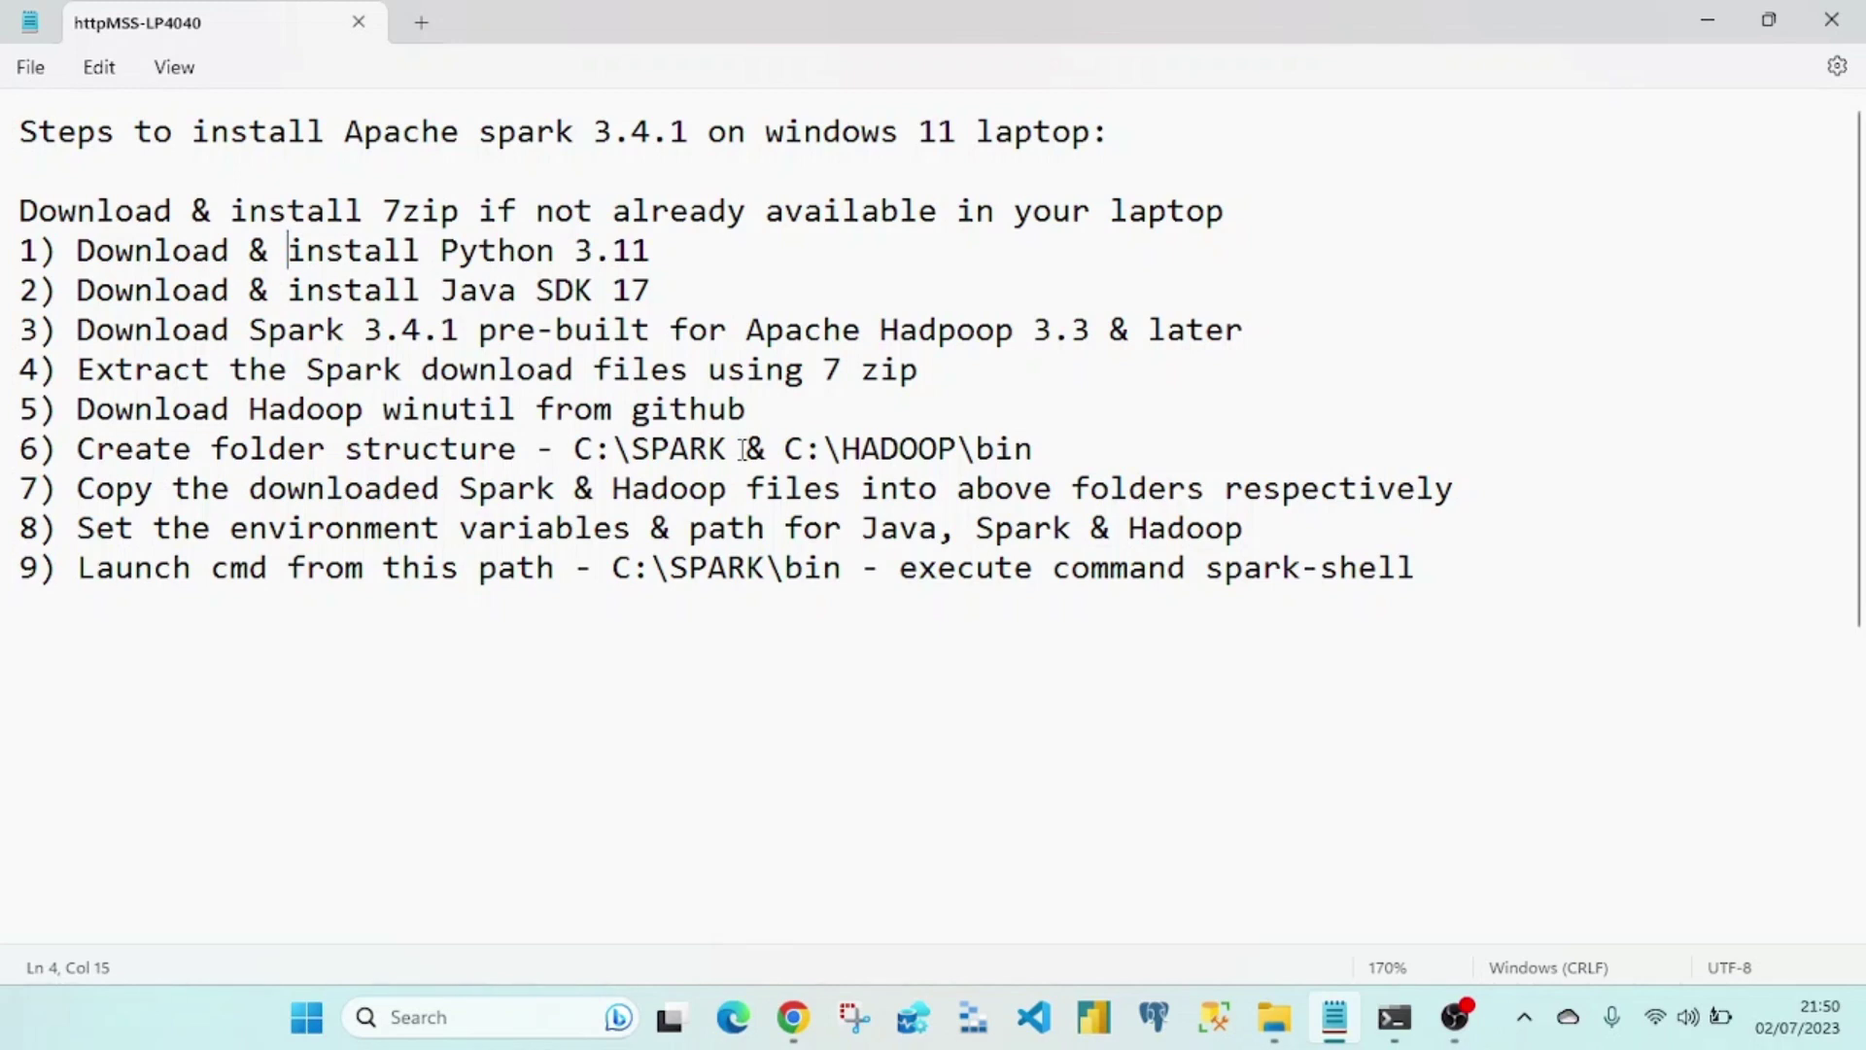
Step: Highlight the Apache Spark 3.4.1 title and the 7zip download prerequisite in the installation notes
left_click_drag(688, 132, 4, 142)
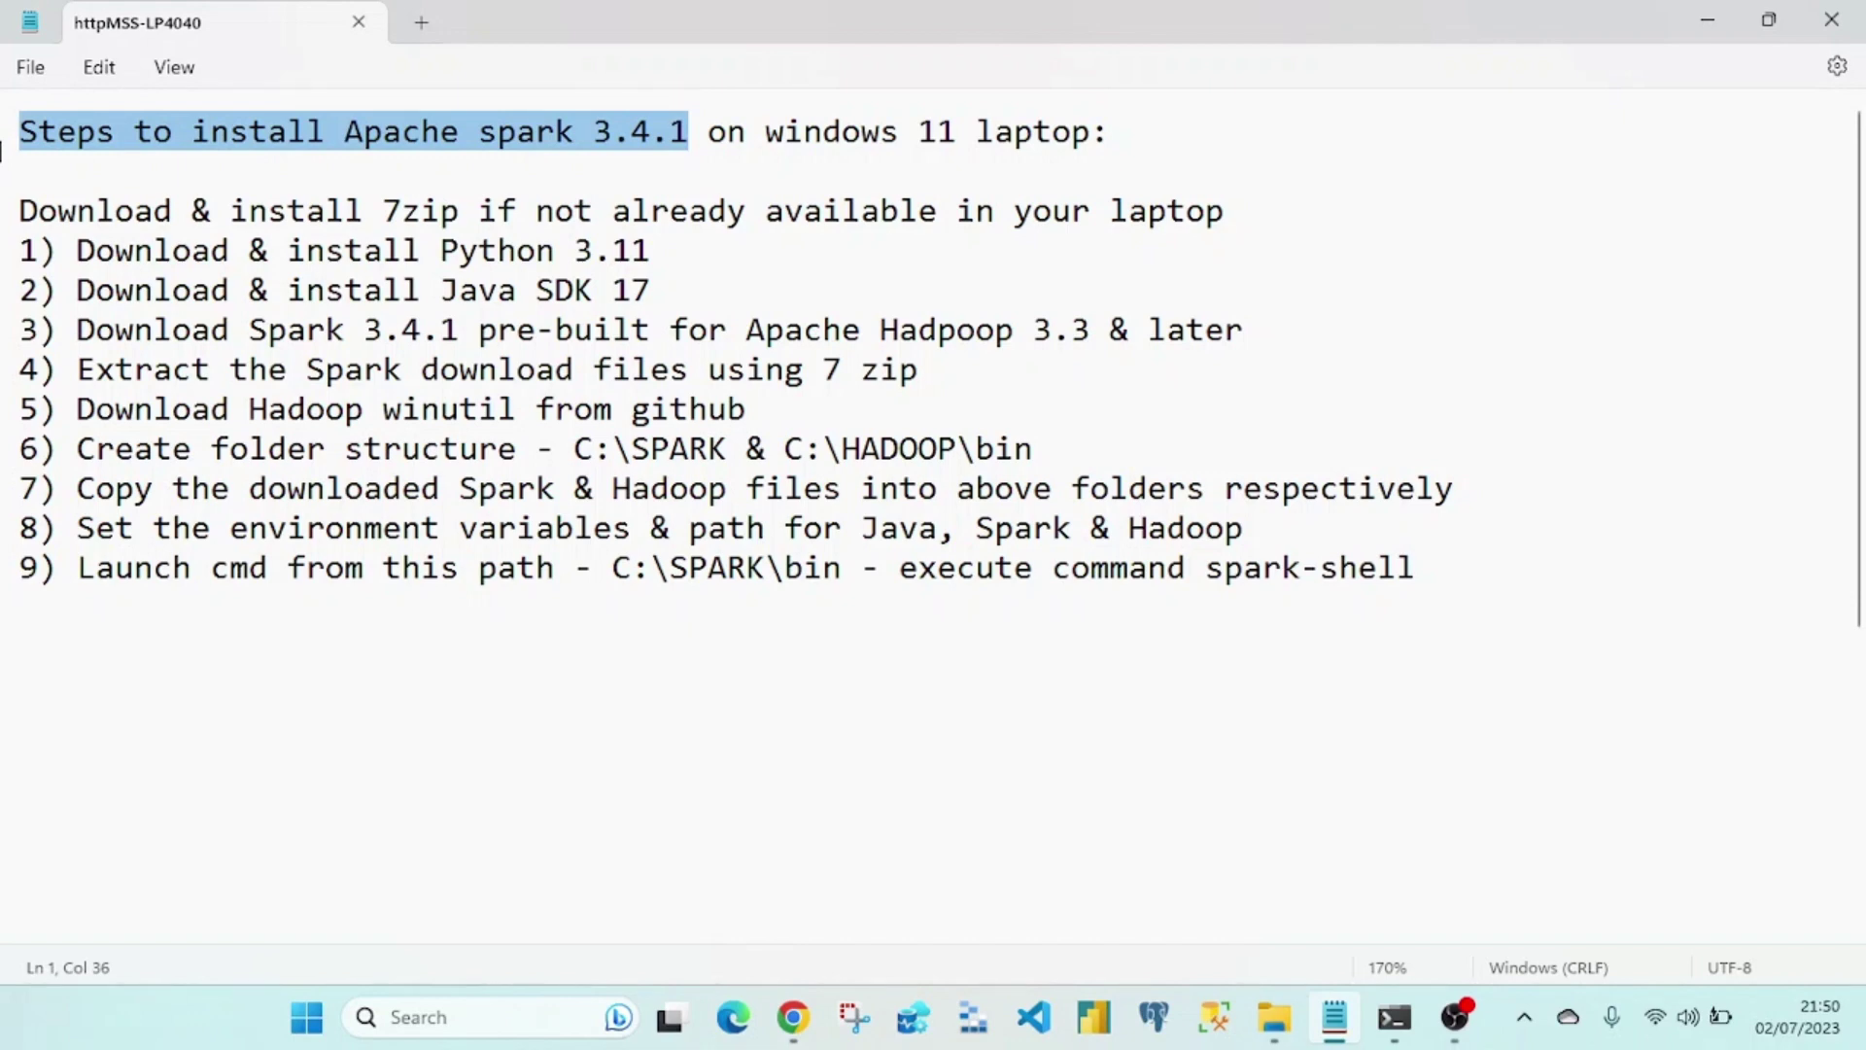
left_click_drag(1117, 146, 2, 144)
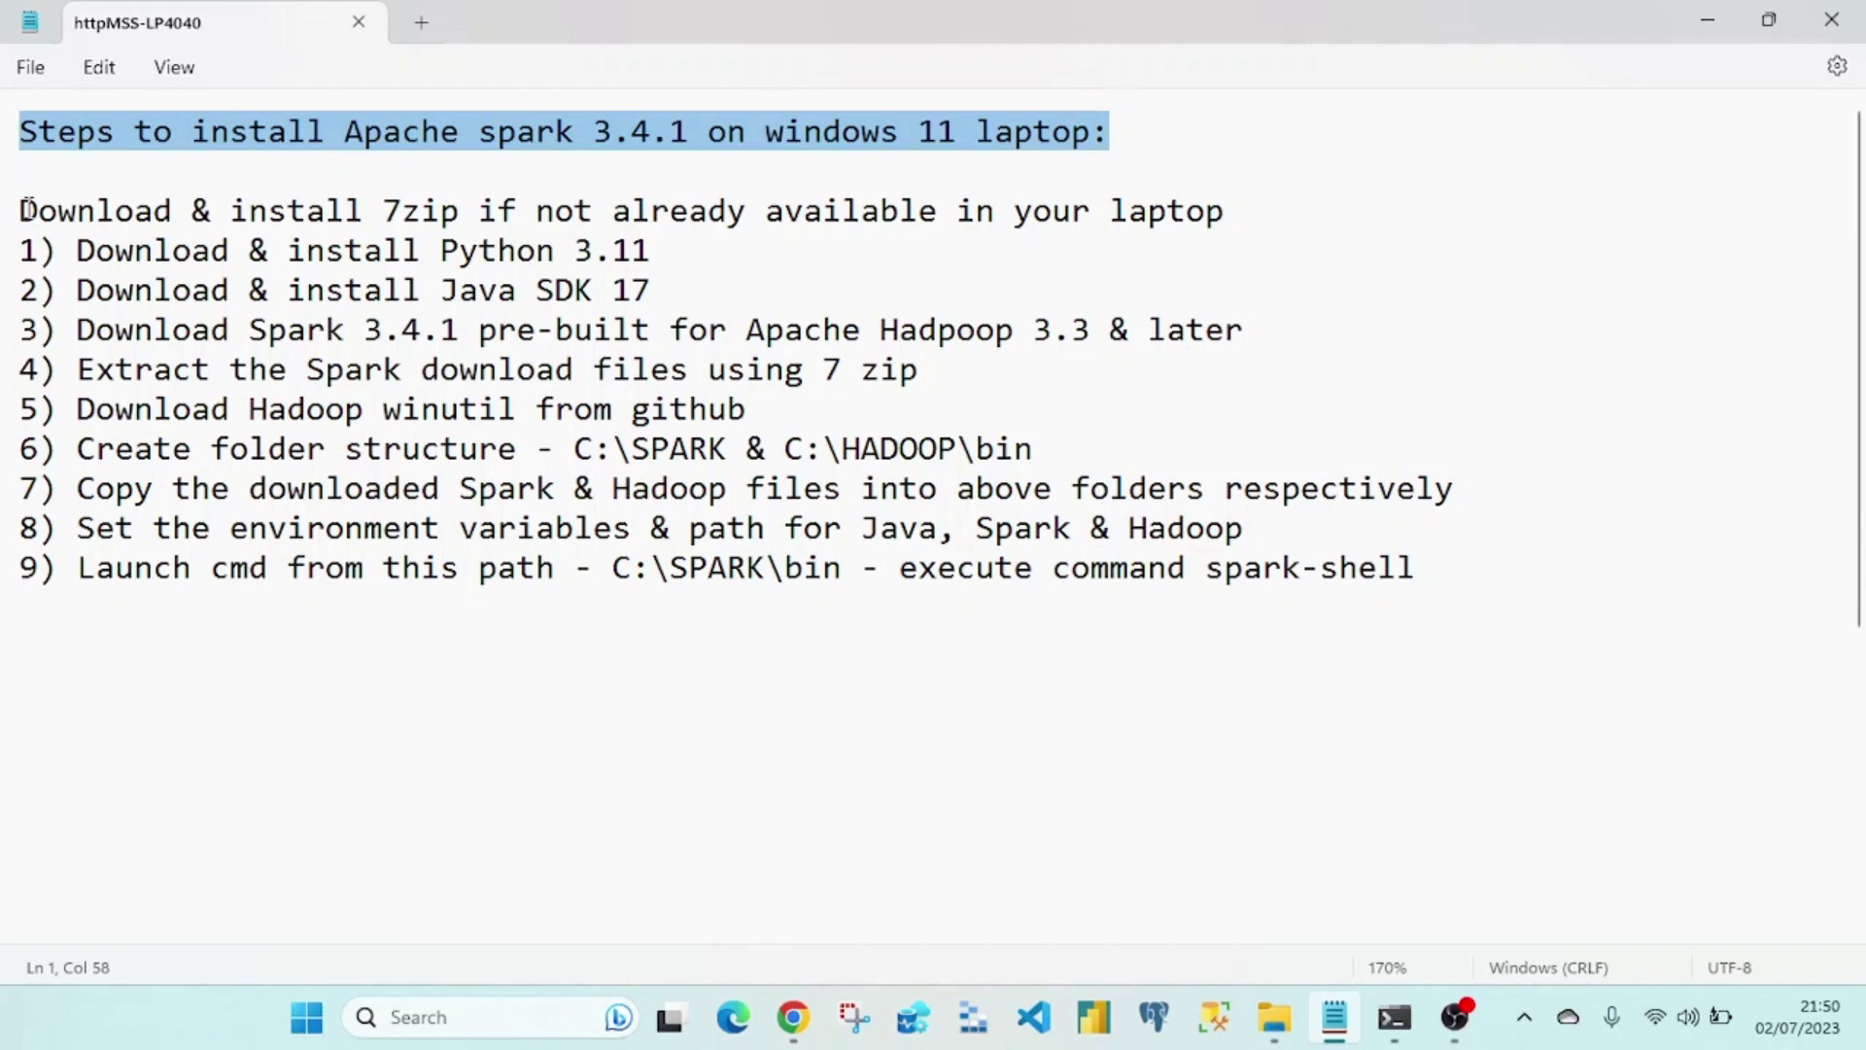
left_click_drag(20, 210, 462, 211)
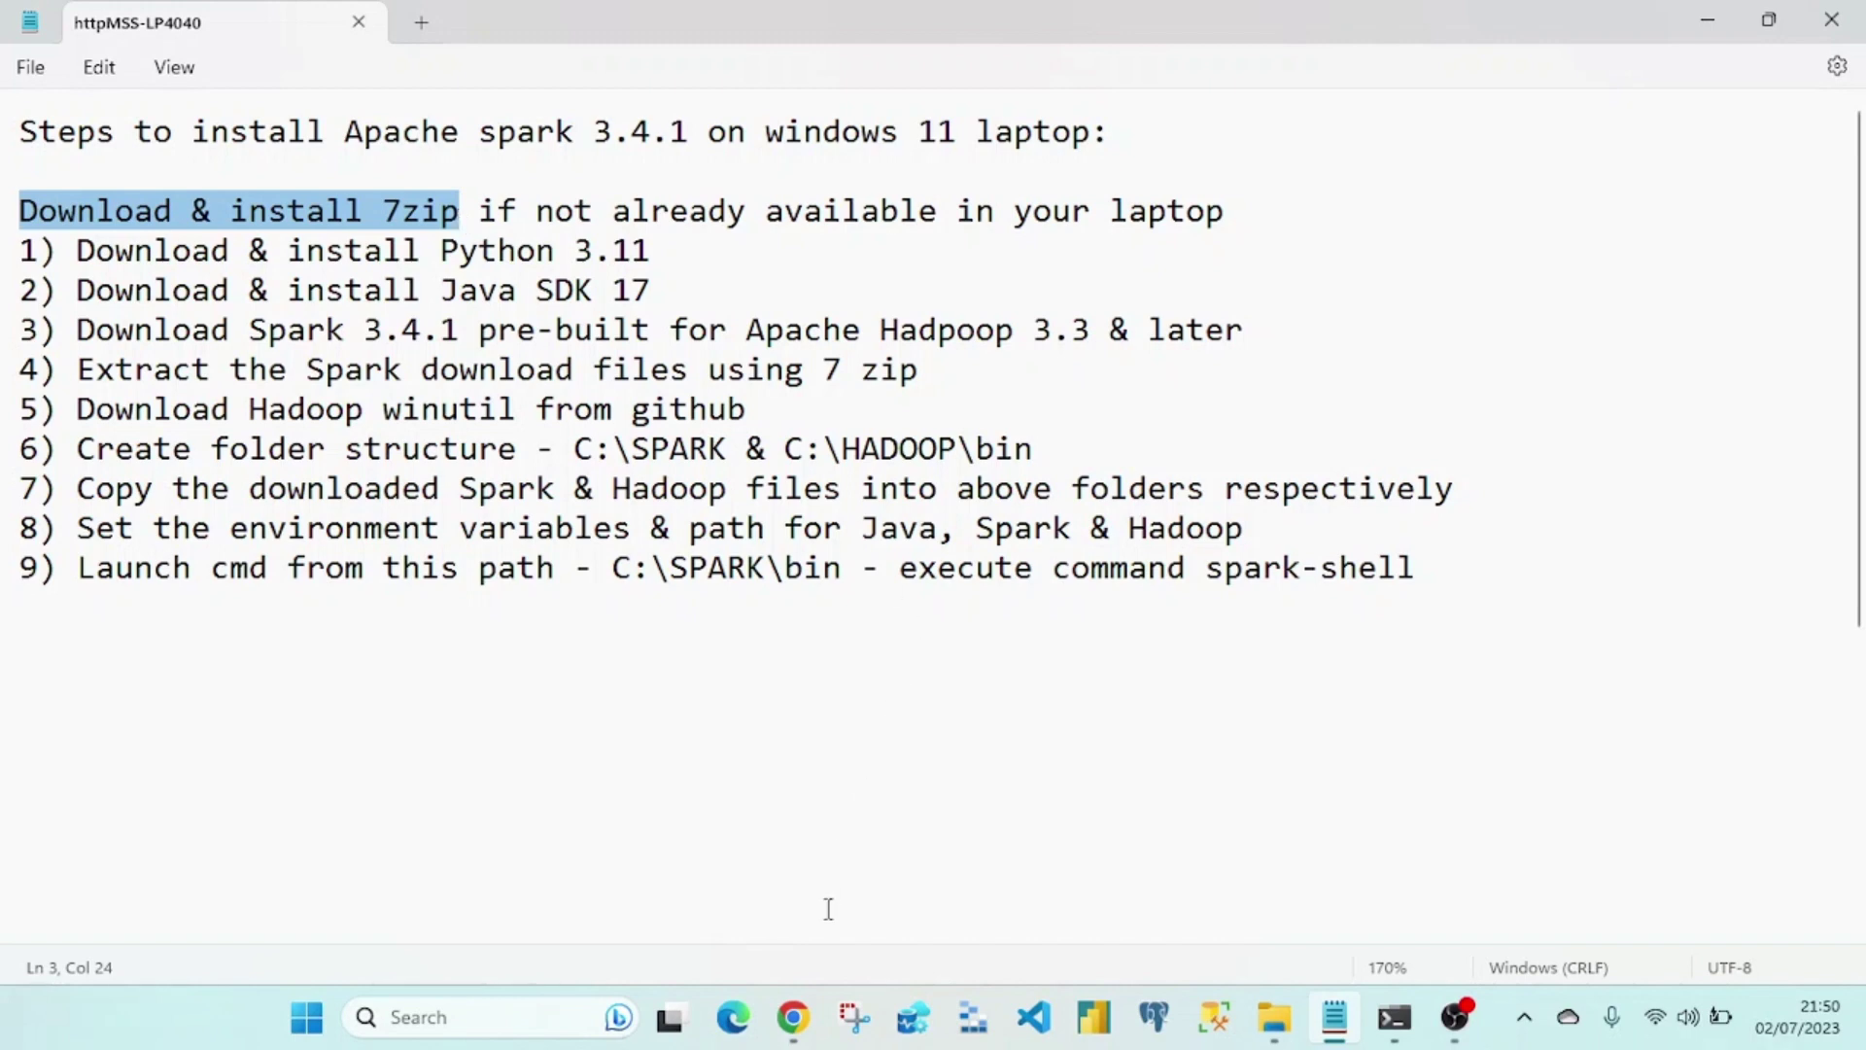
Step: Switch to the 7-Zip download page in Chrome and examine the .exe entry for 64-bit Windows x64
mouse_move(795, 1021)
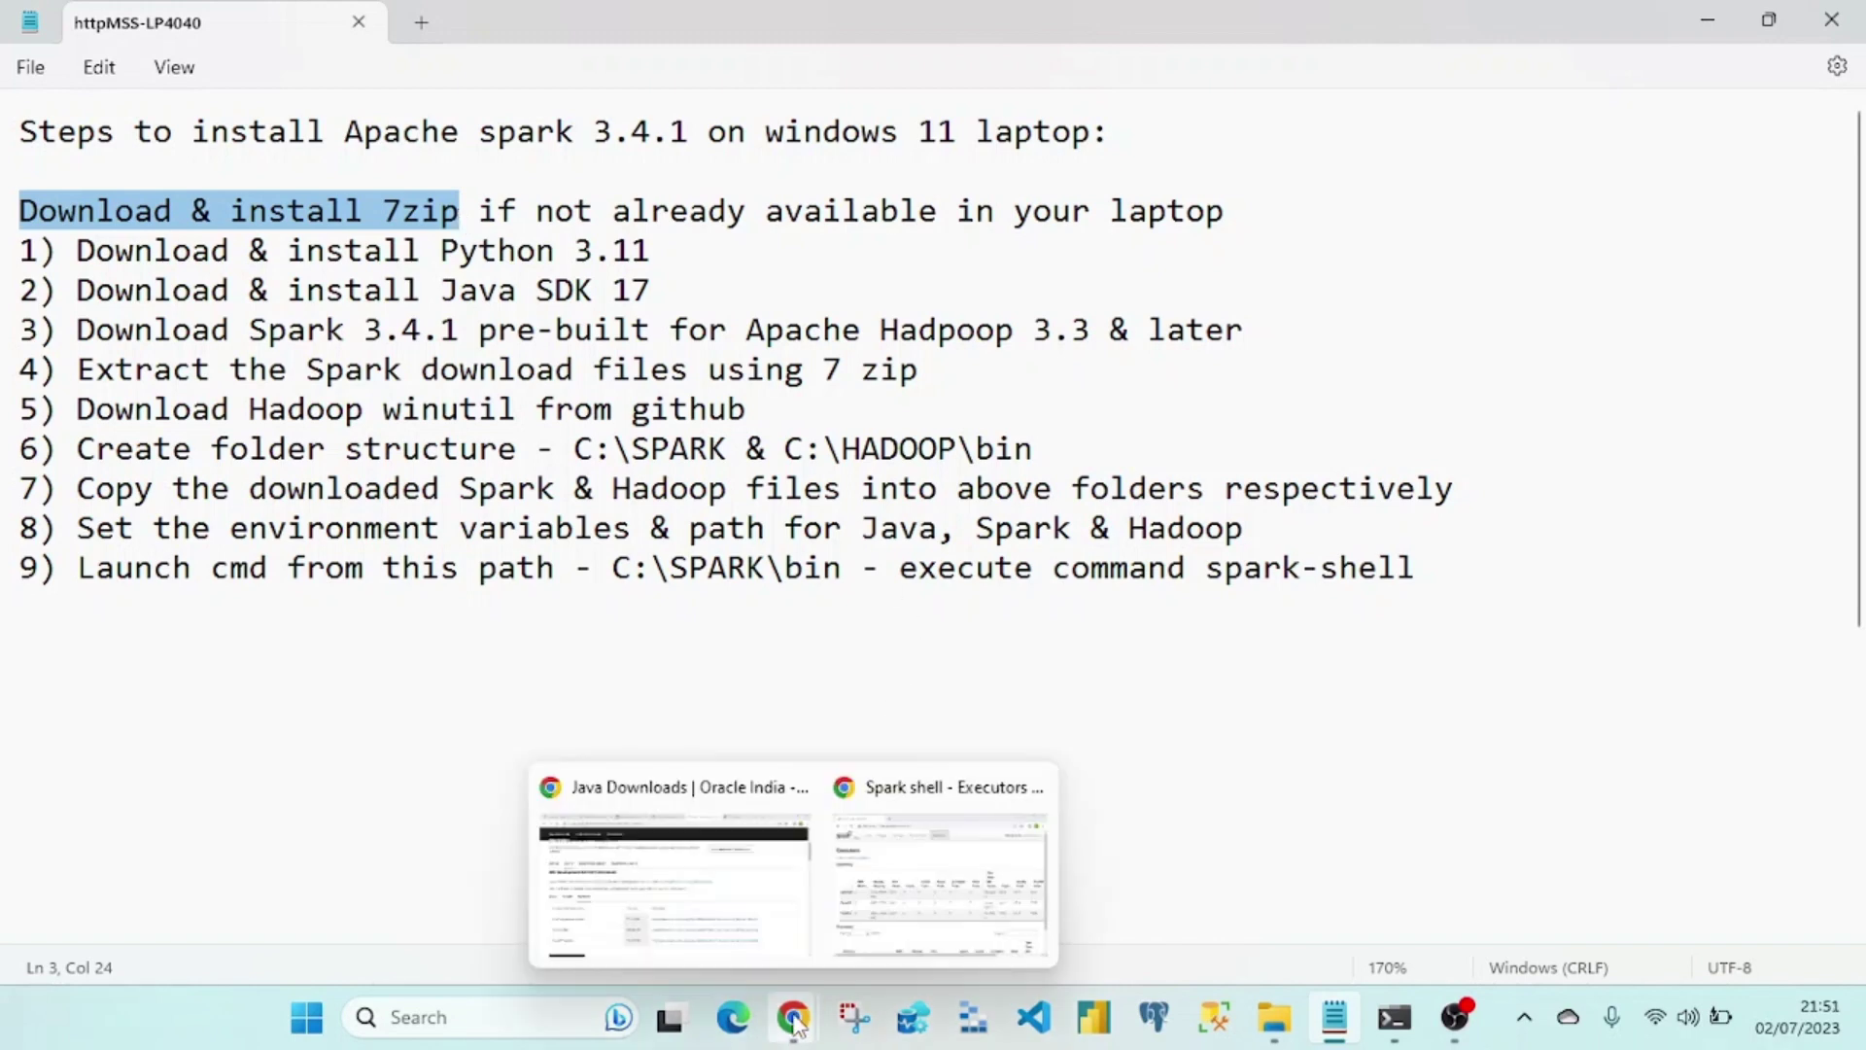
left_click(739, 928)
left_click(1399, 29)
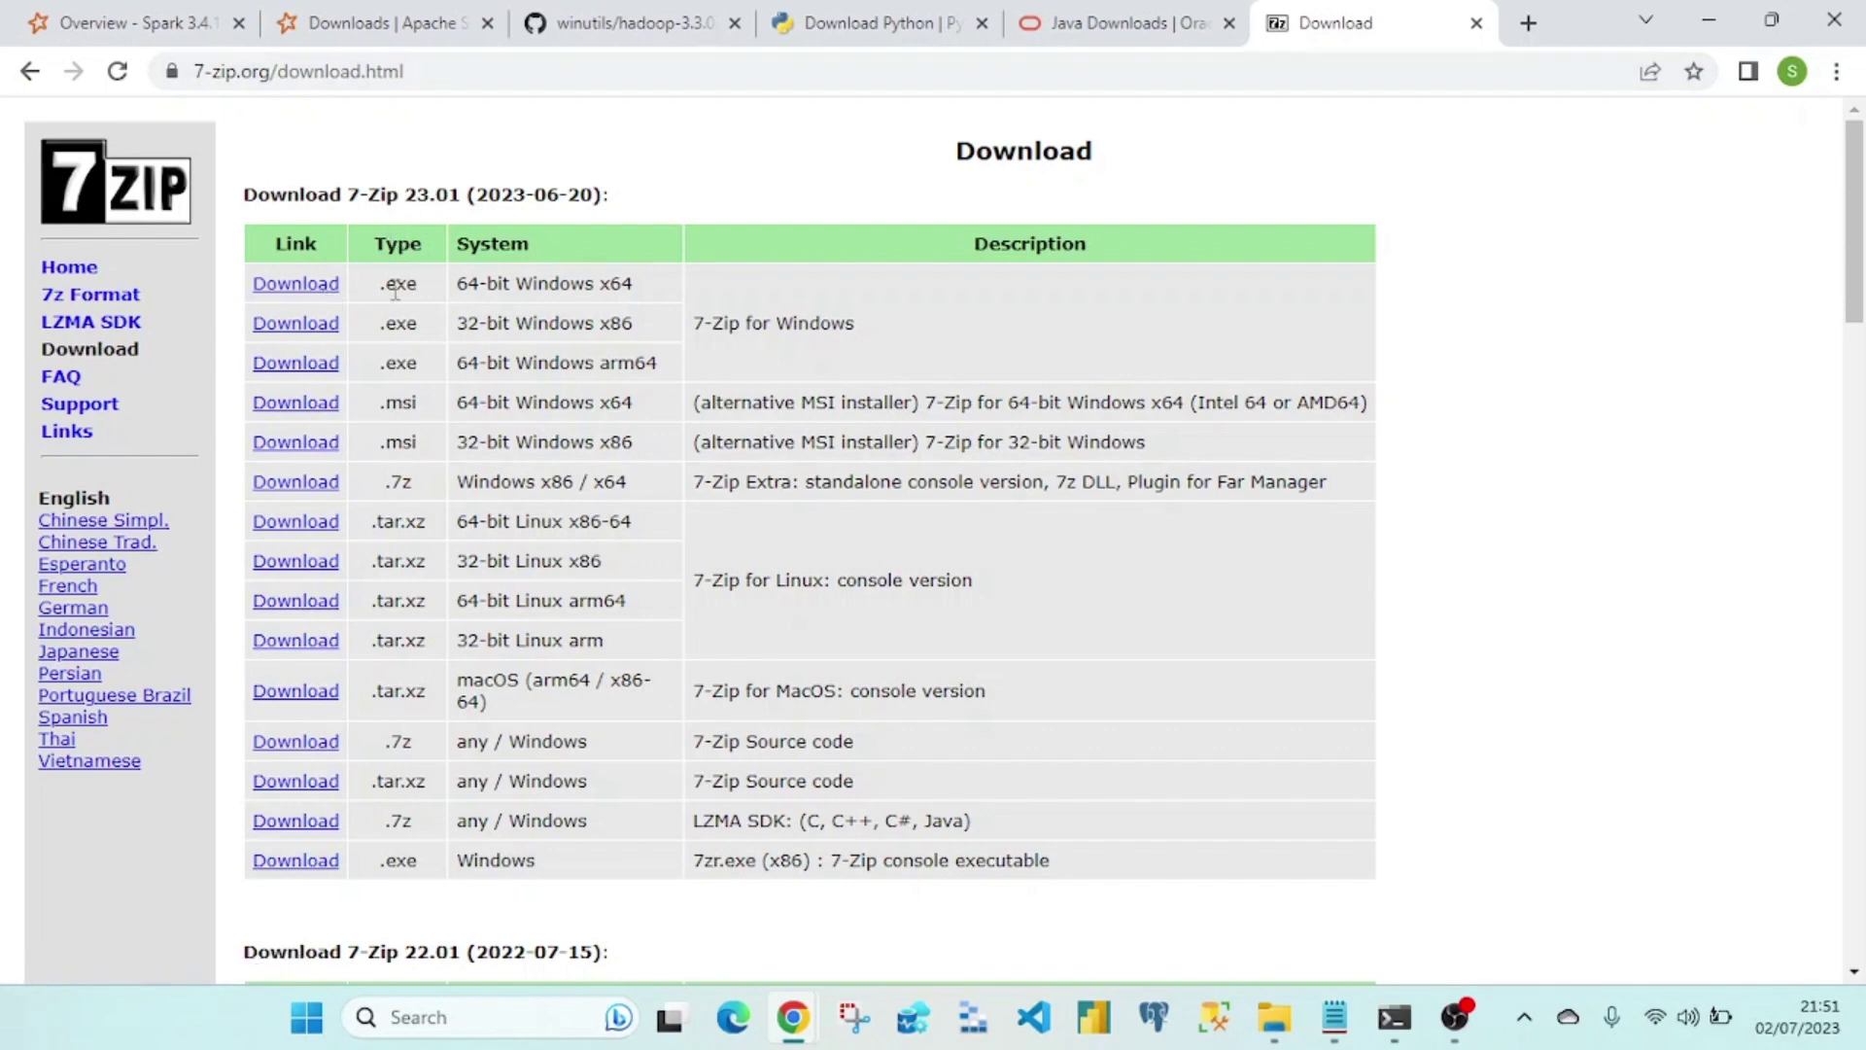
left_click_drag(396, 292, 587, 294)
left_click(587, 294)
Step: Return to the installation notes in Notepad and highlight the Python download and install item
mouse_move(1334, 1016)
left_click(1331, 1038)
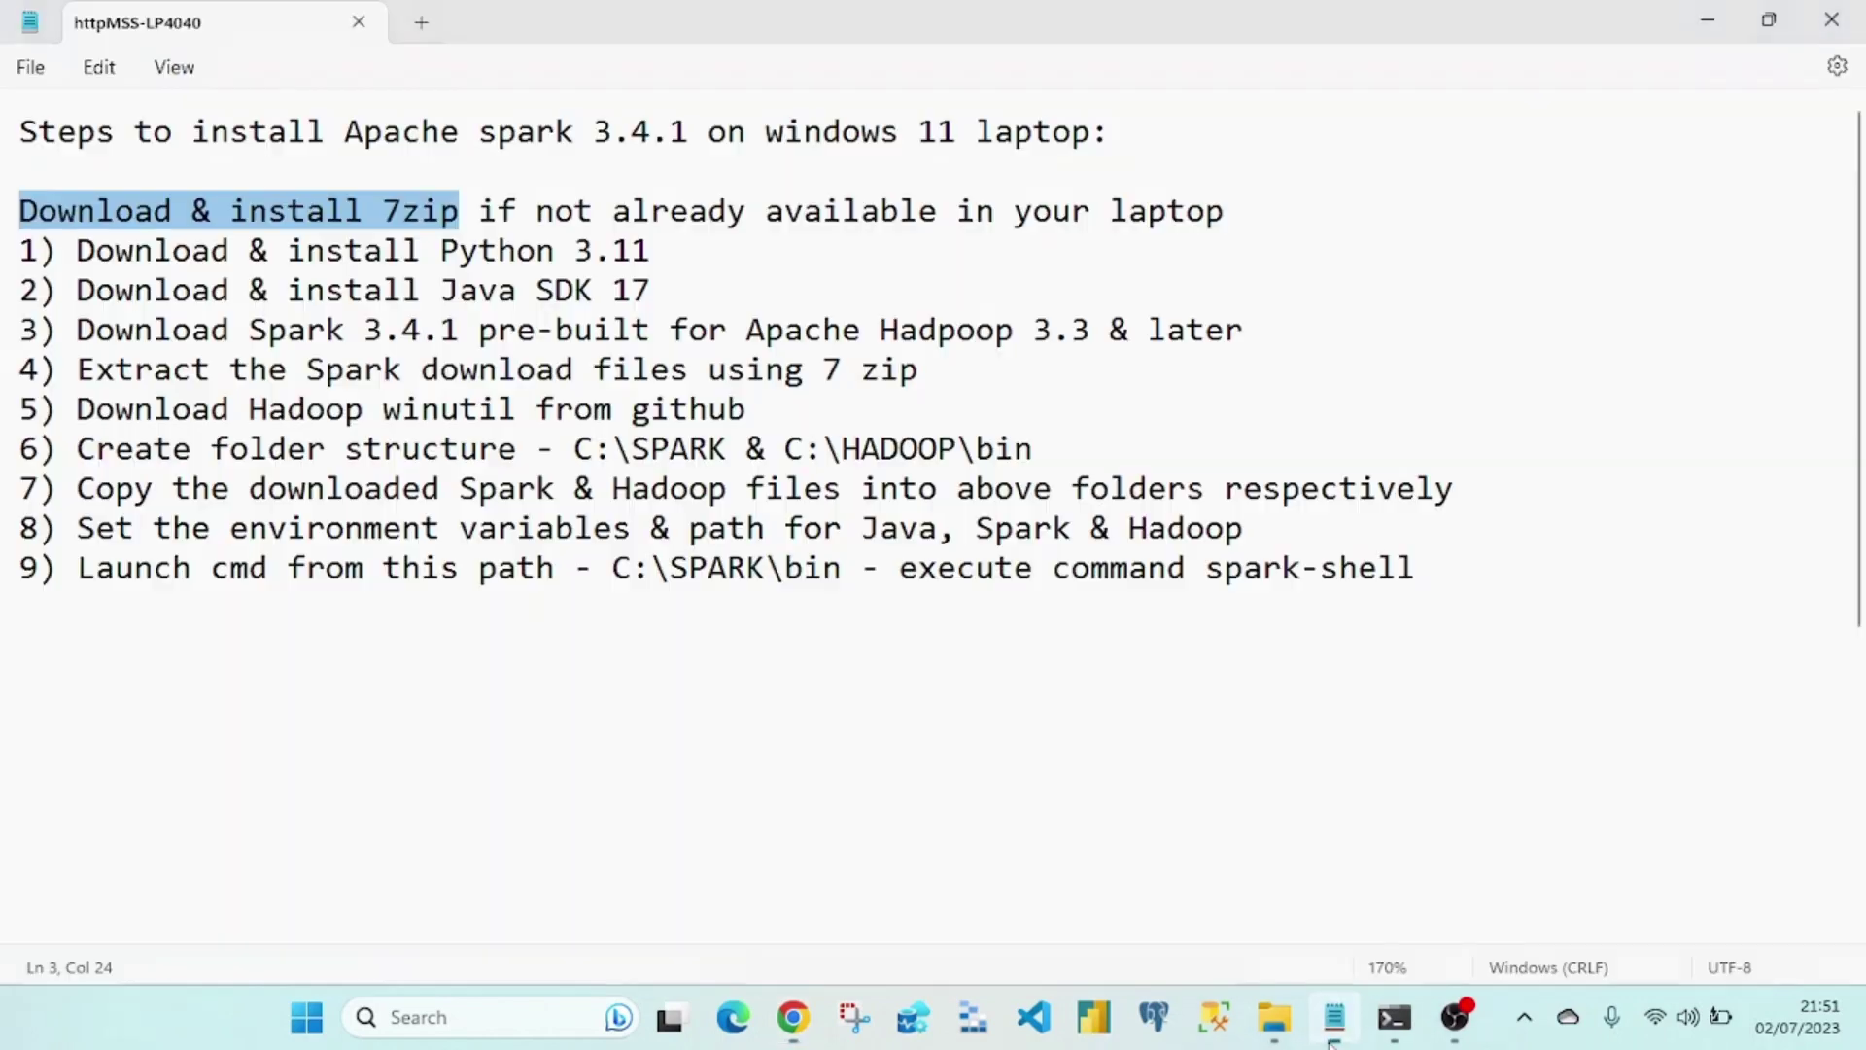
left_click(87, 252)
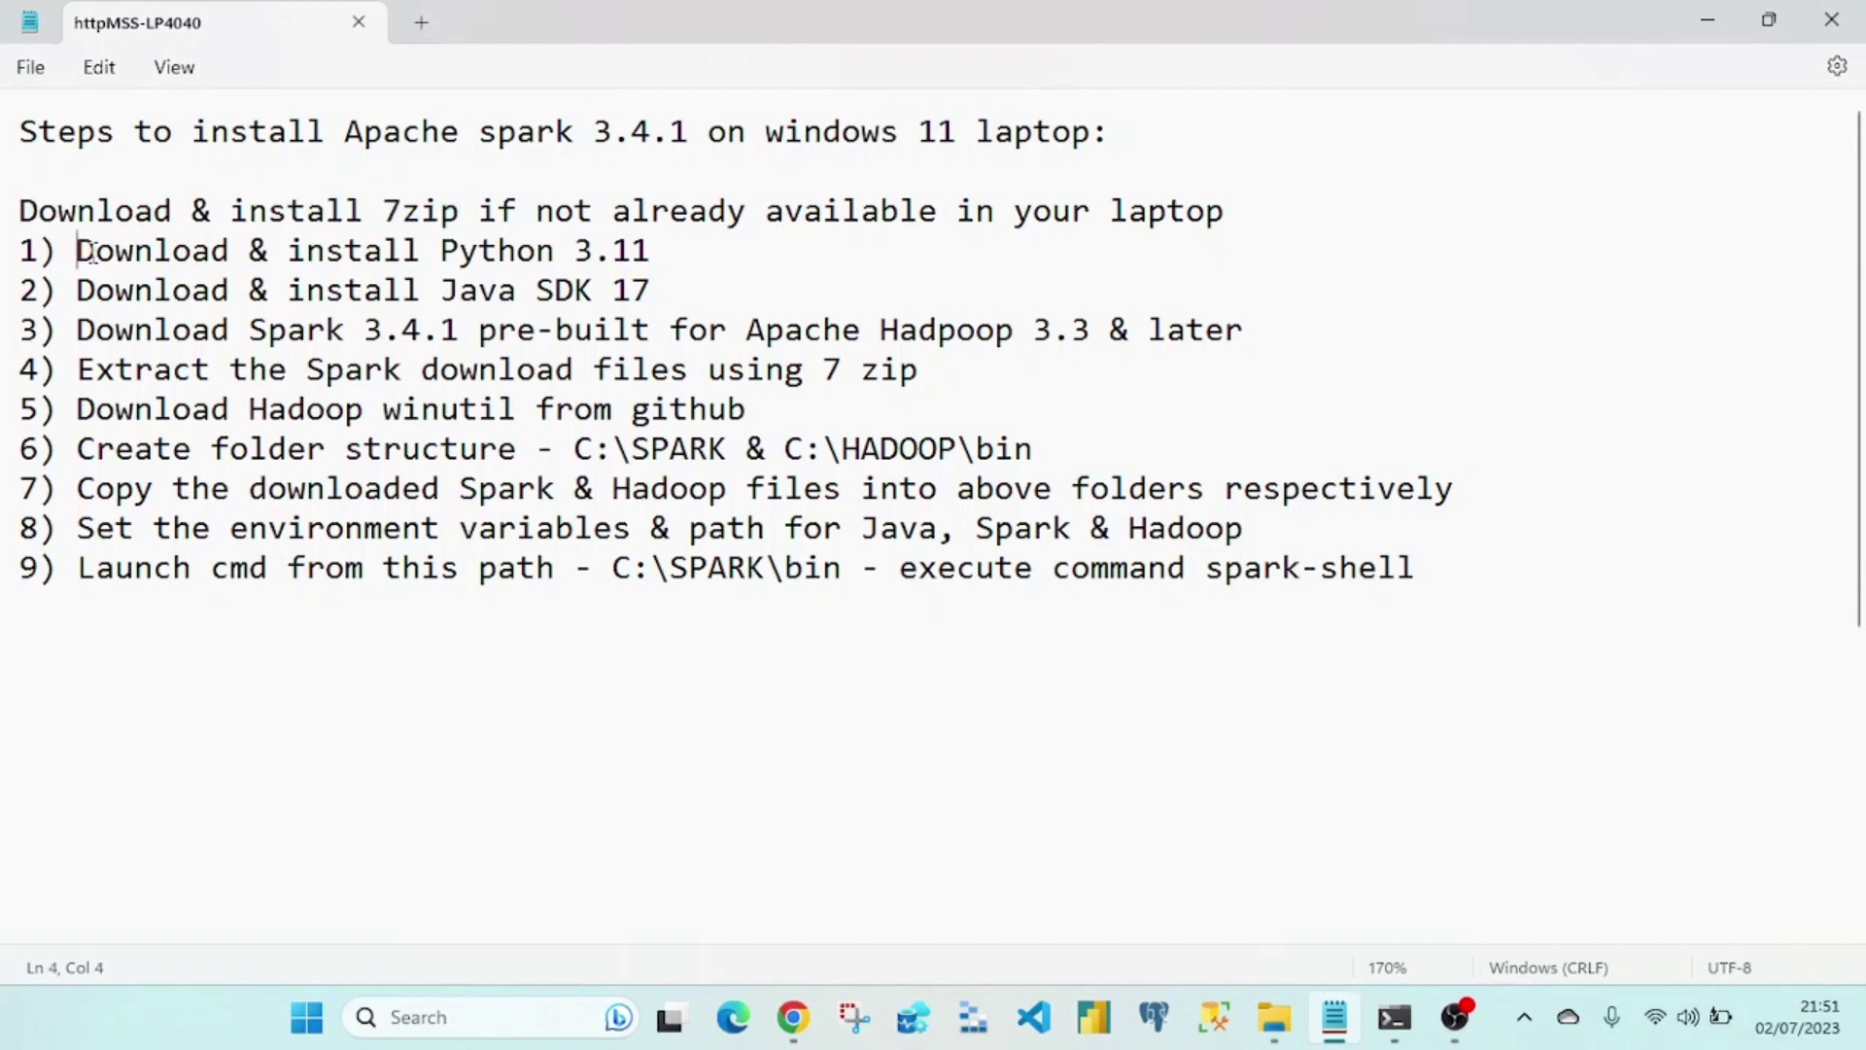
left_click_drag(87, 252, 571, 250)
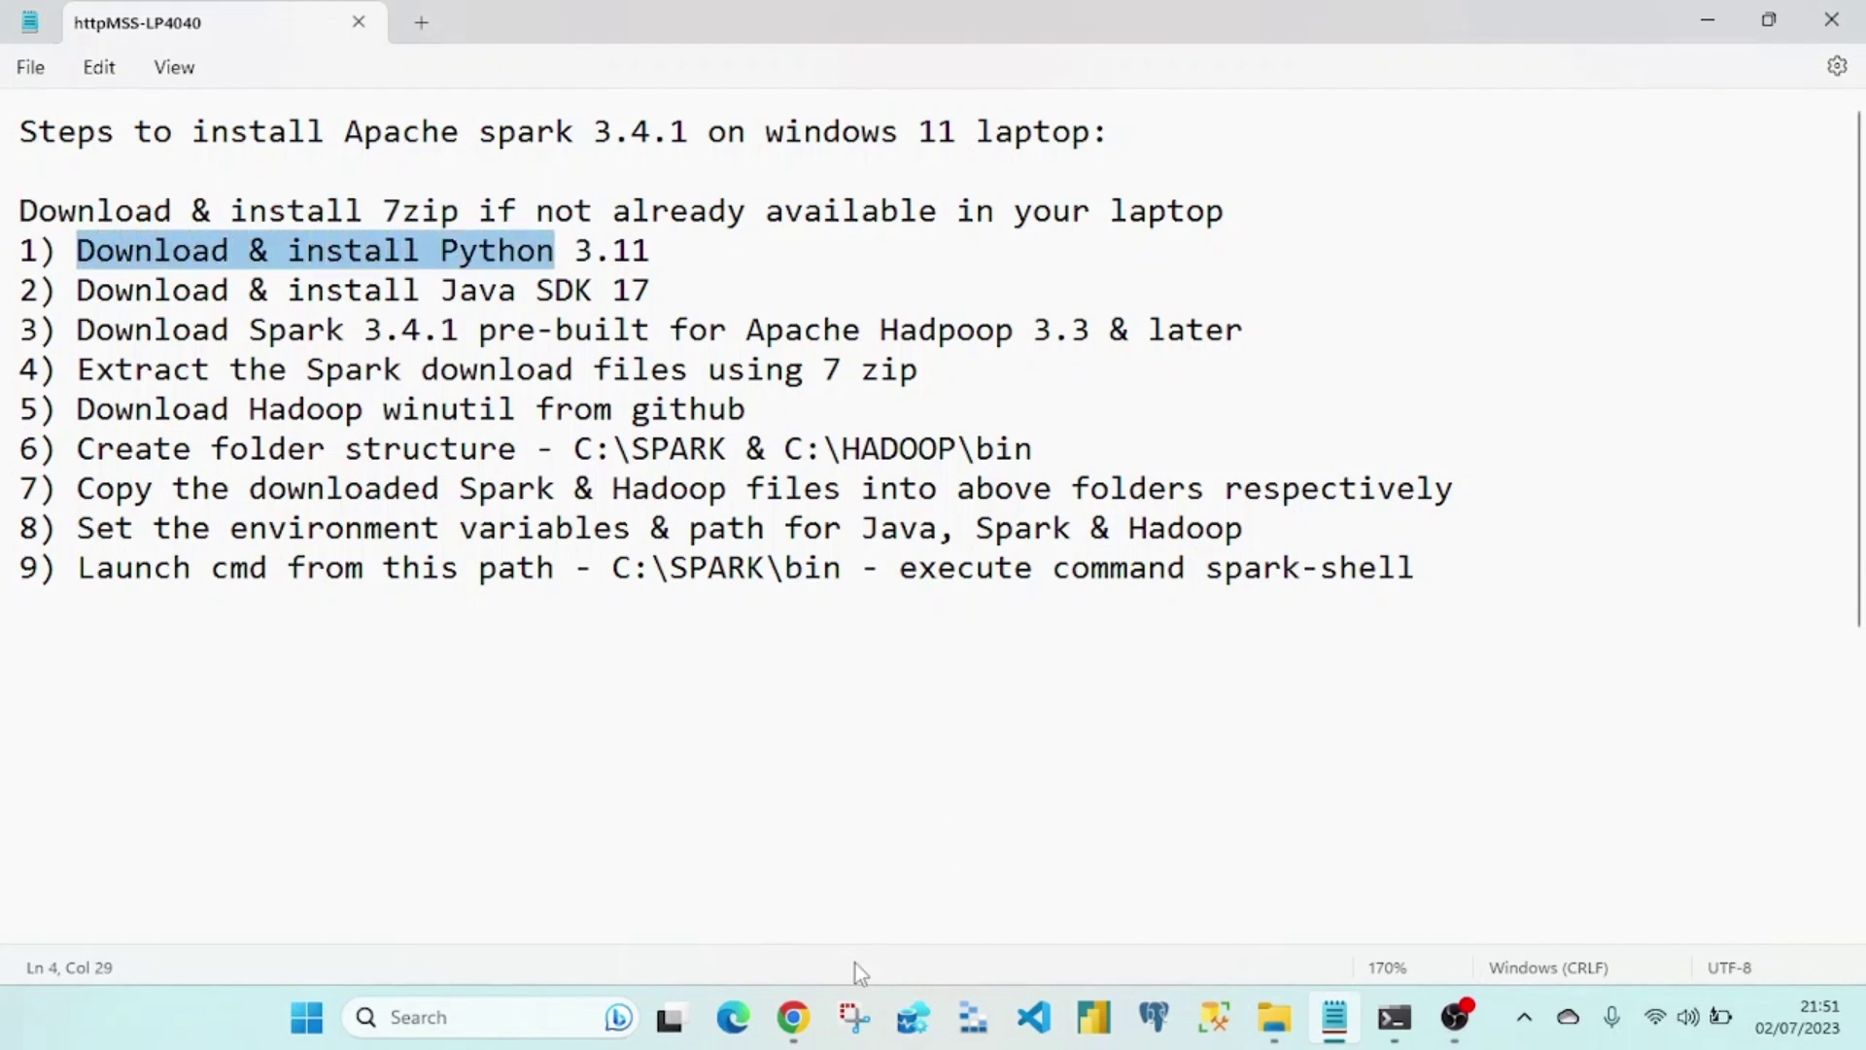
Step: Switch to the python.org downloads page in Chrome and examine the latest Windows version offered for download
mouse_move(799, 1021)
left_click(721, 917)
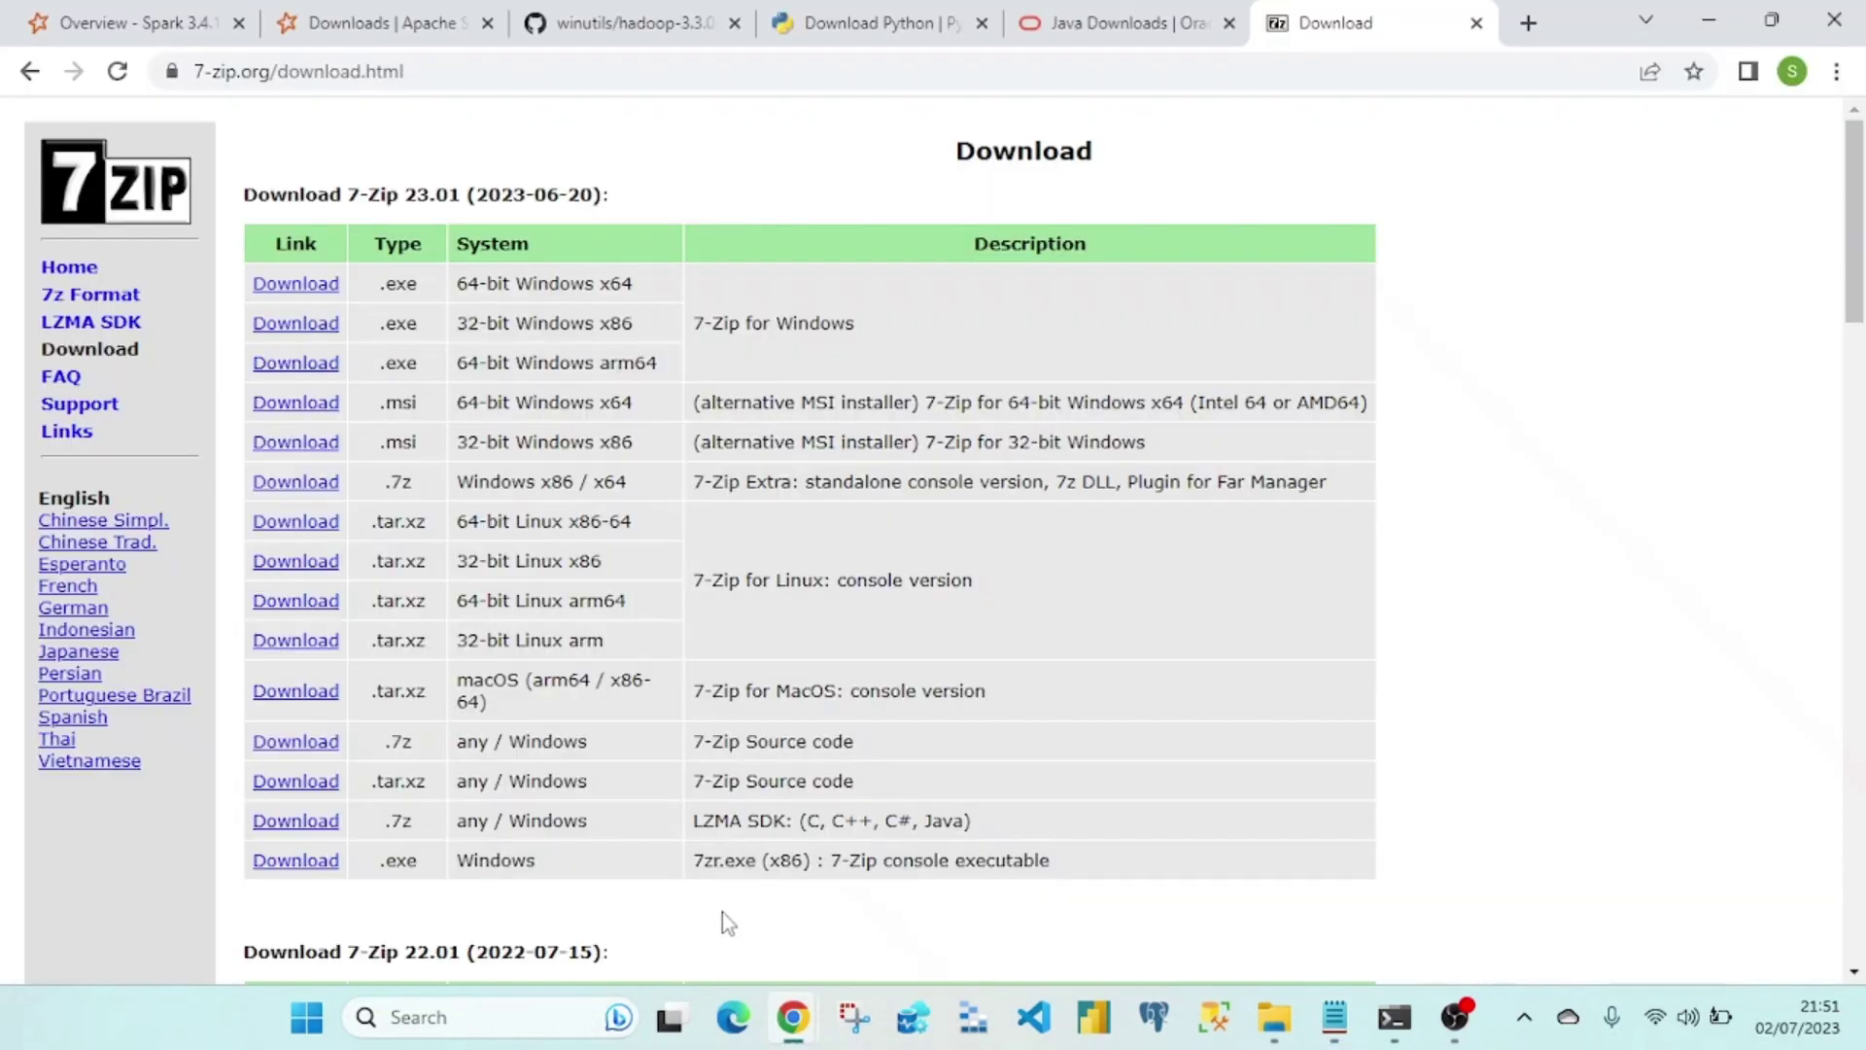
left_click(839, 29)
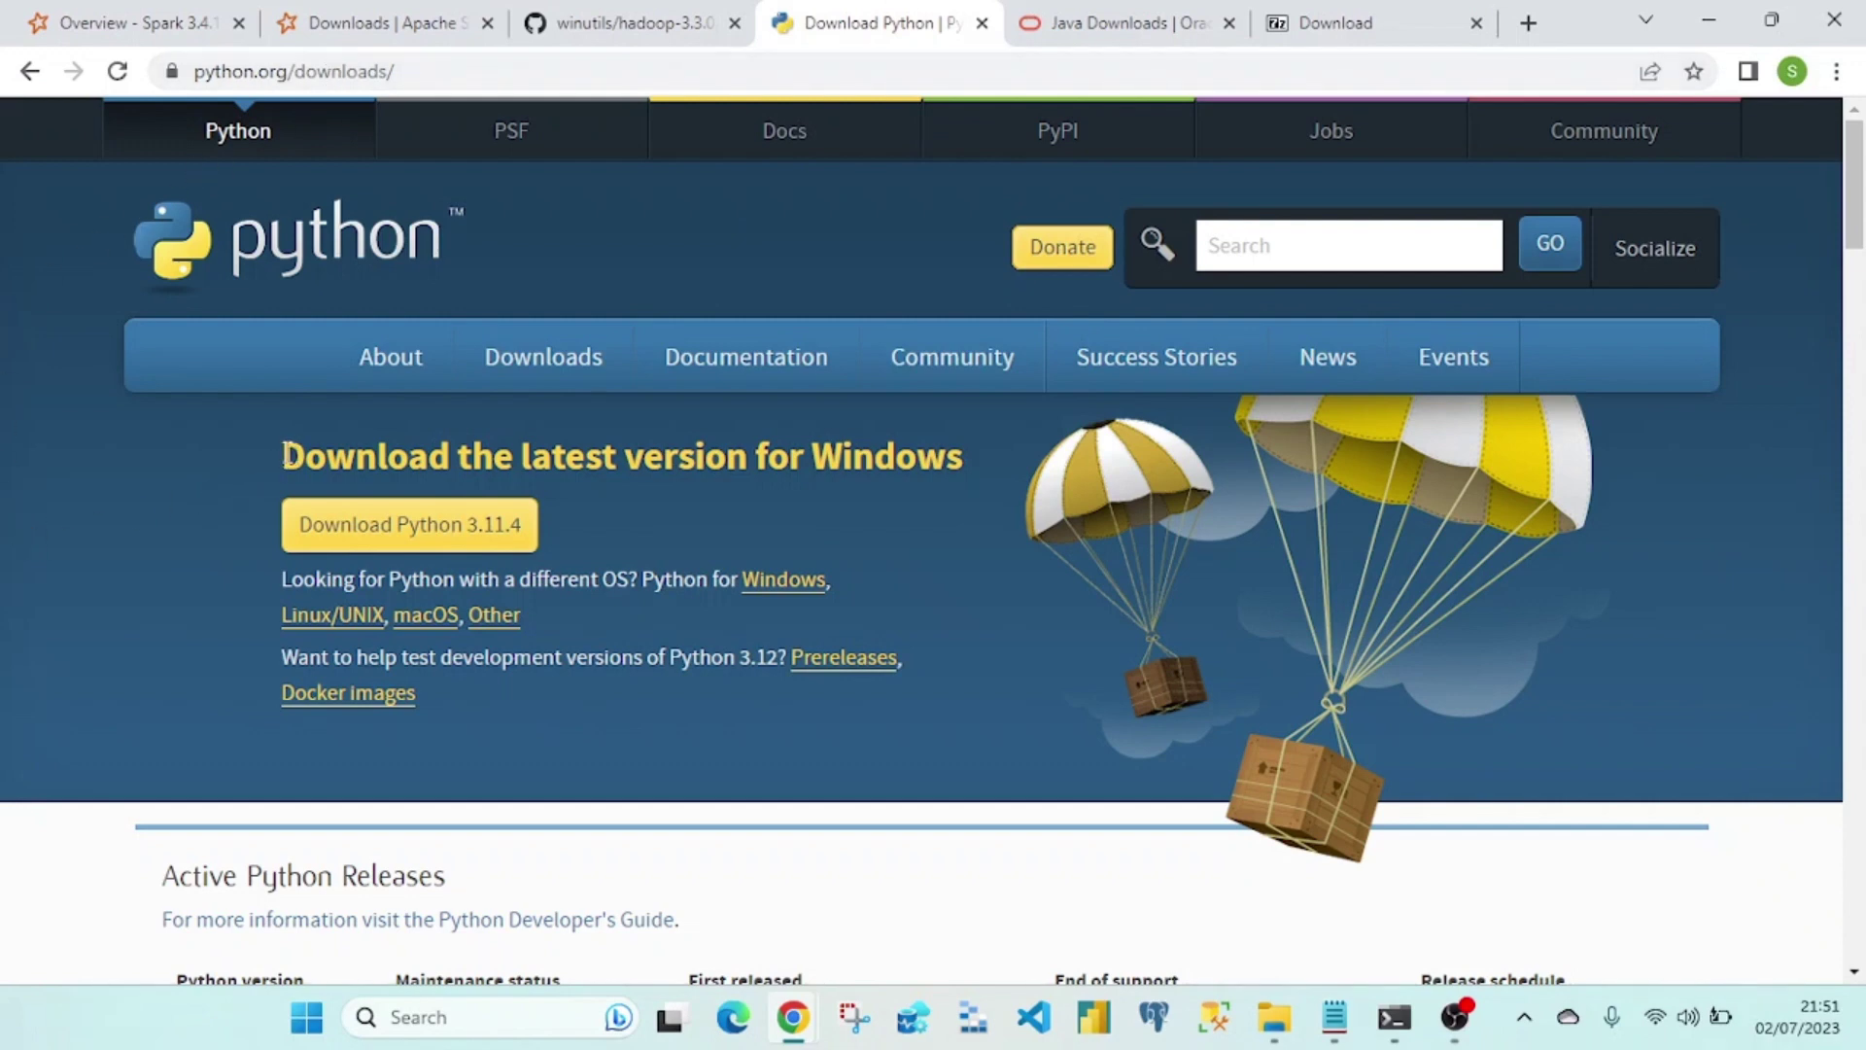
left_click_drag(284, 455, 600, 449)
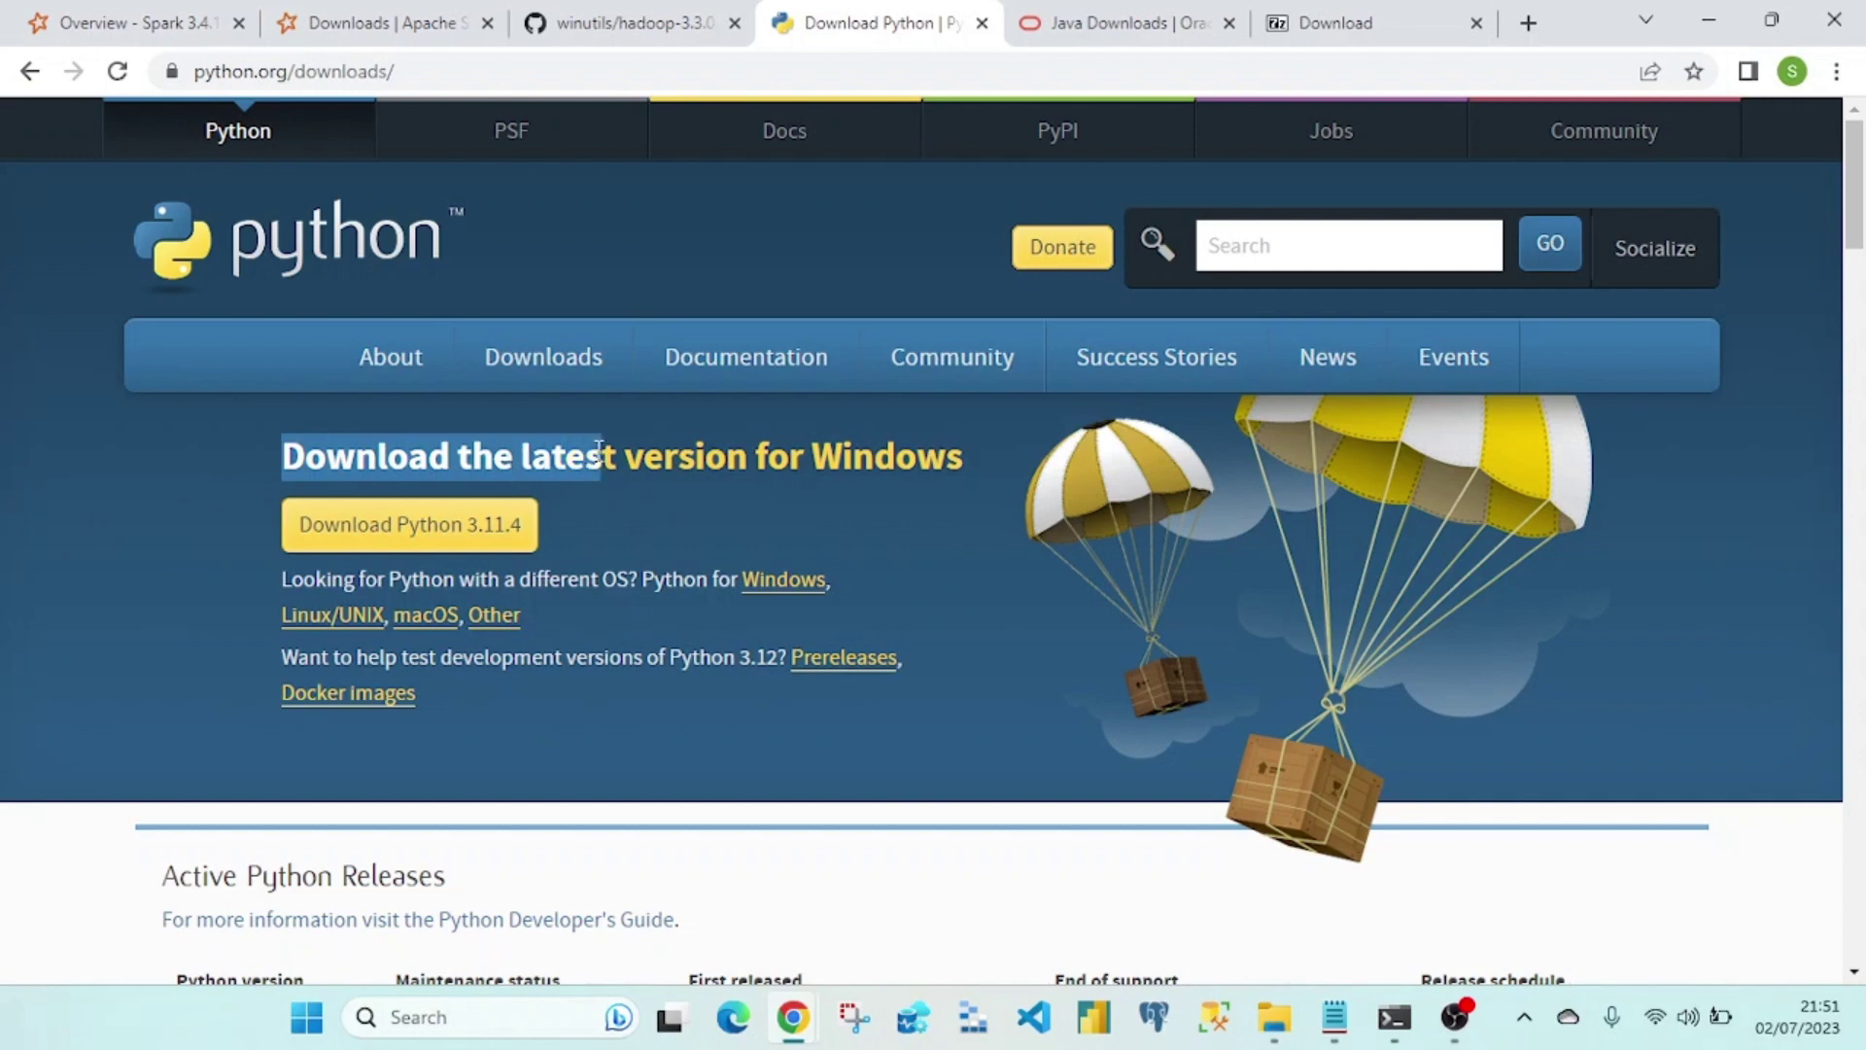
left_click_drag(599, 449, 882, 470)
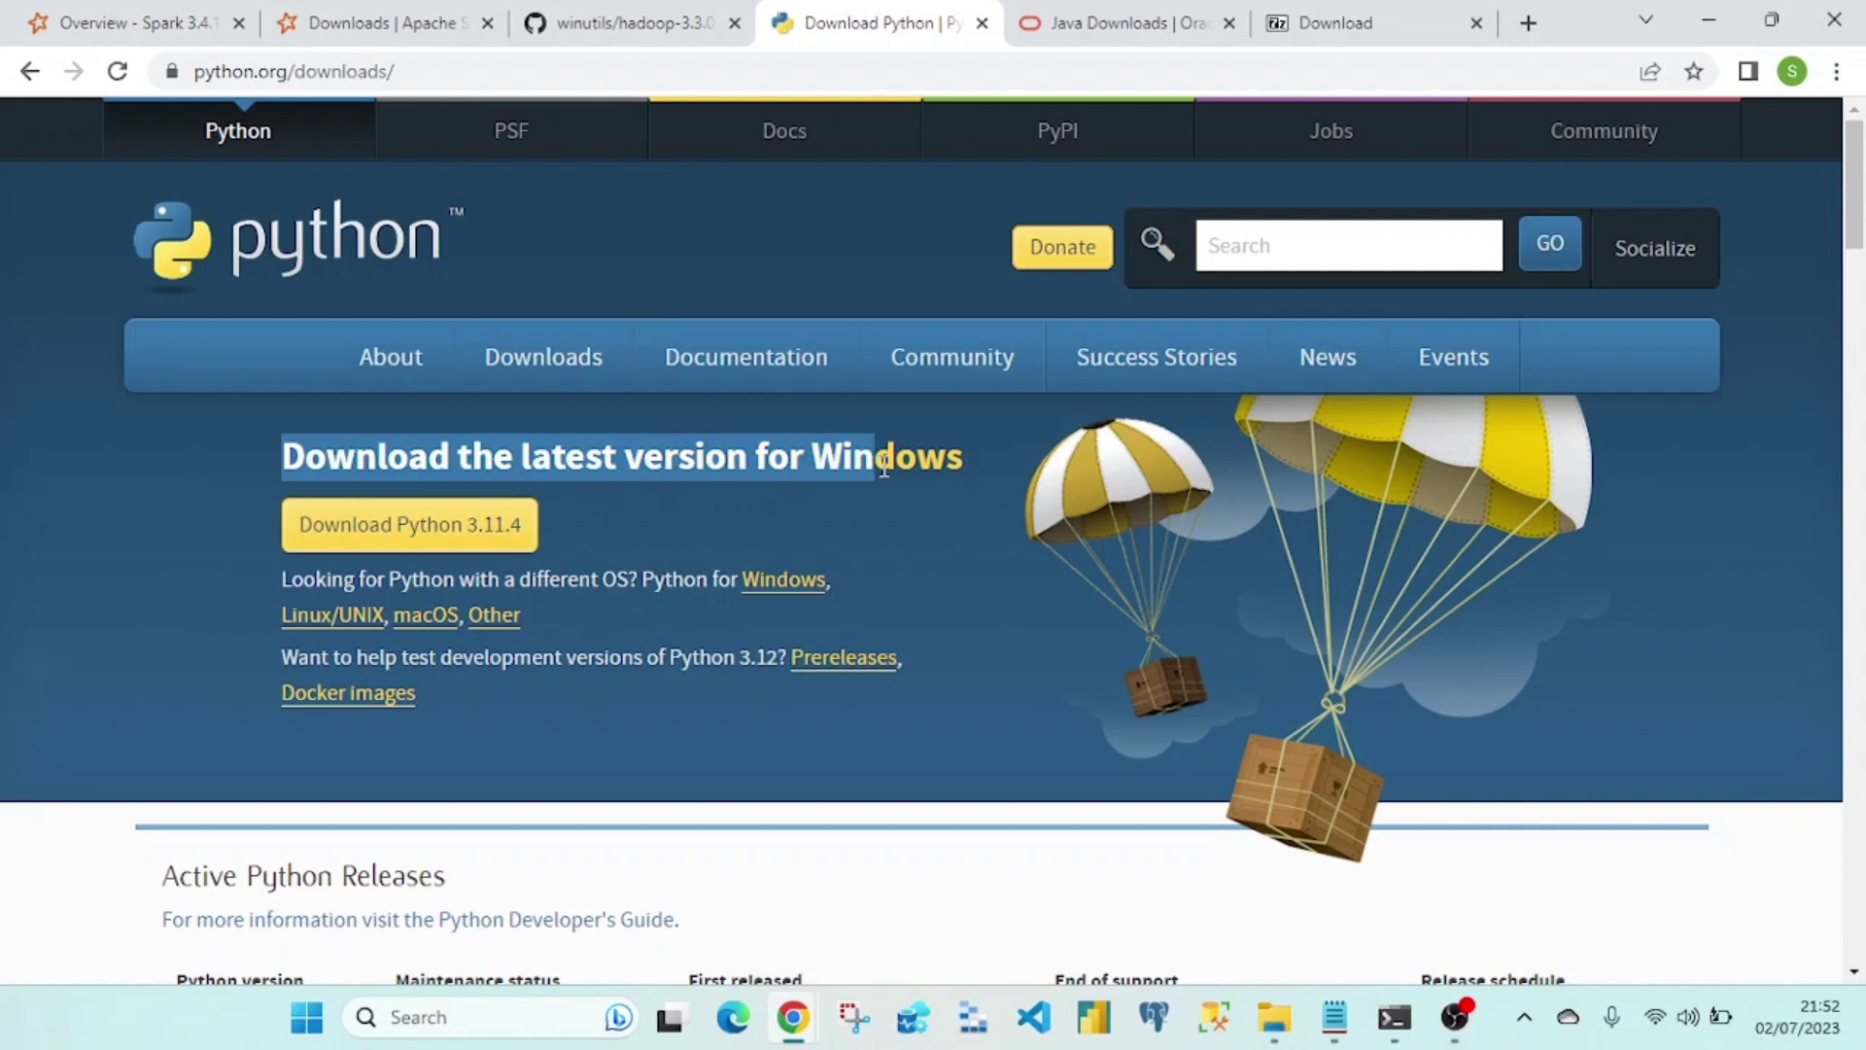
left_click(503, 530)
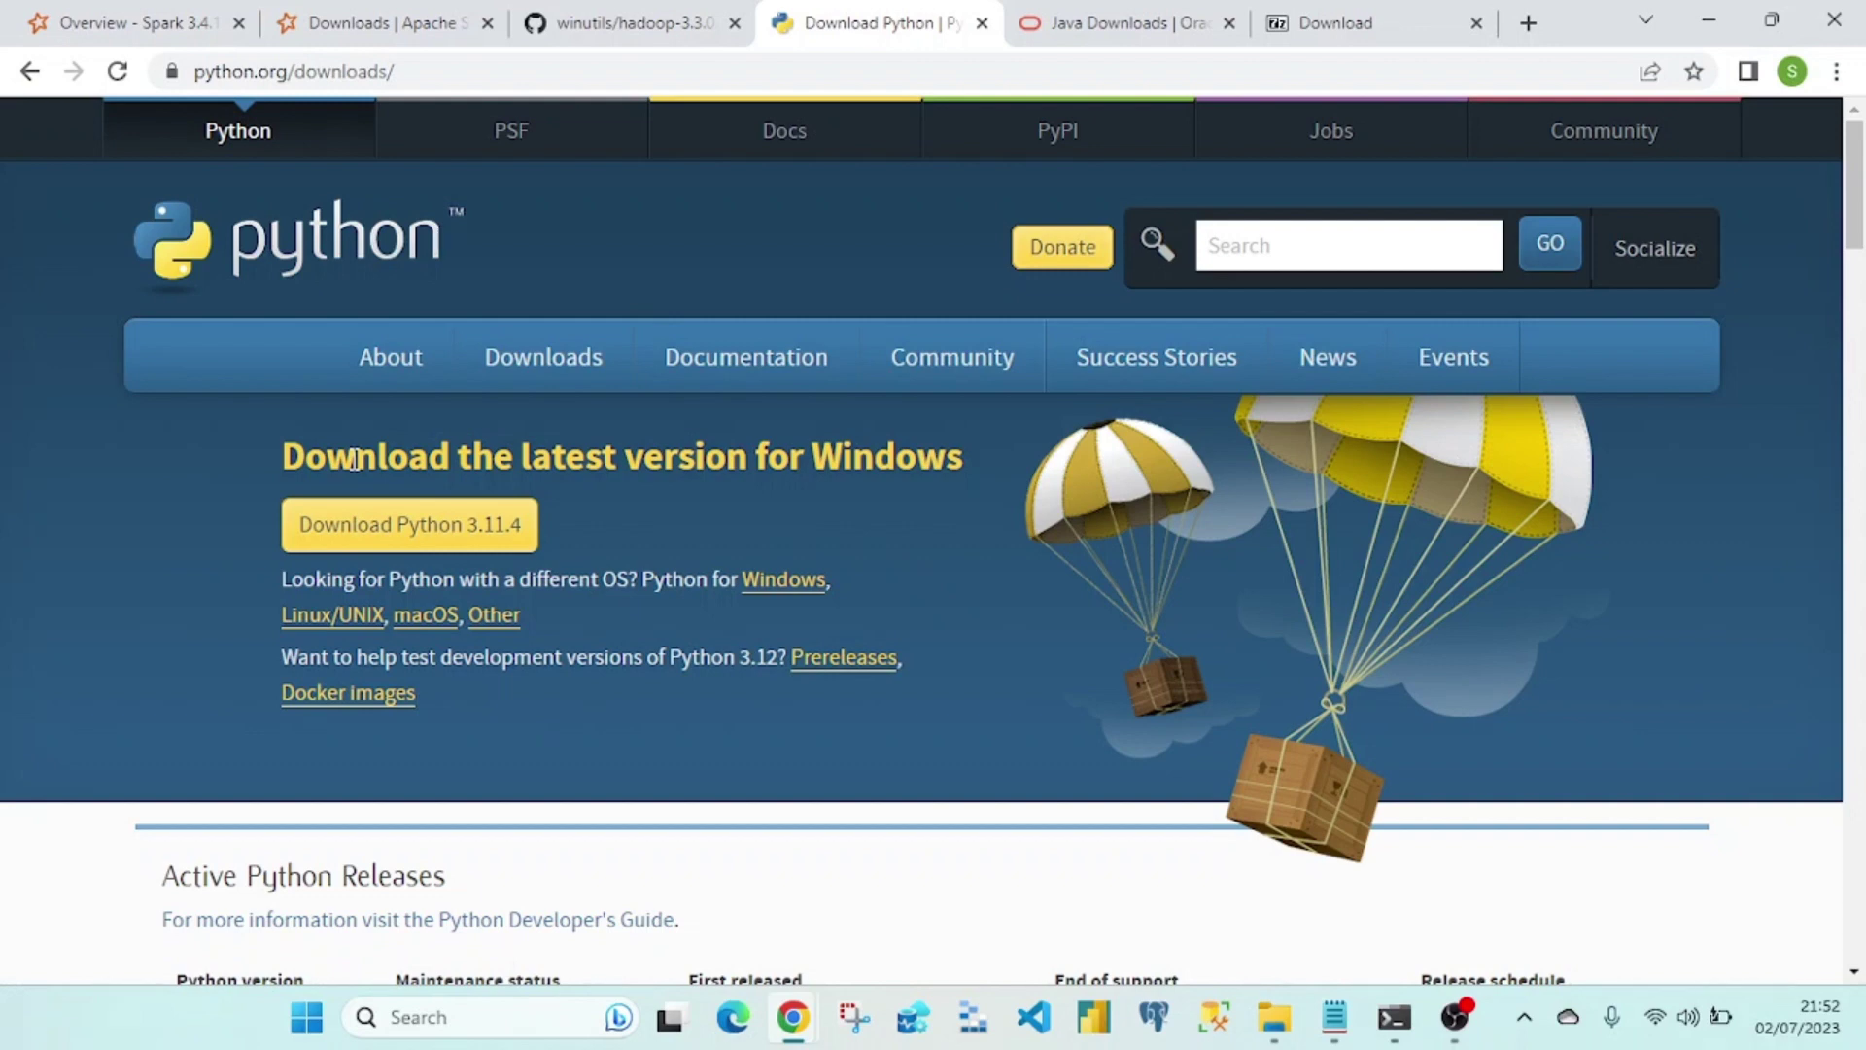
Step: Highlight the Java SDK 17 item in the Notepad notes and examine the JDK 17 Windows x64 Installer entry on Oracle's page in Chrome
left_click(1334, 1017)
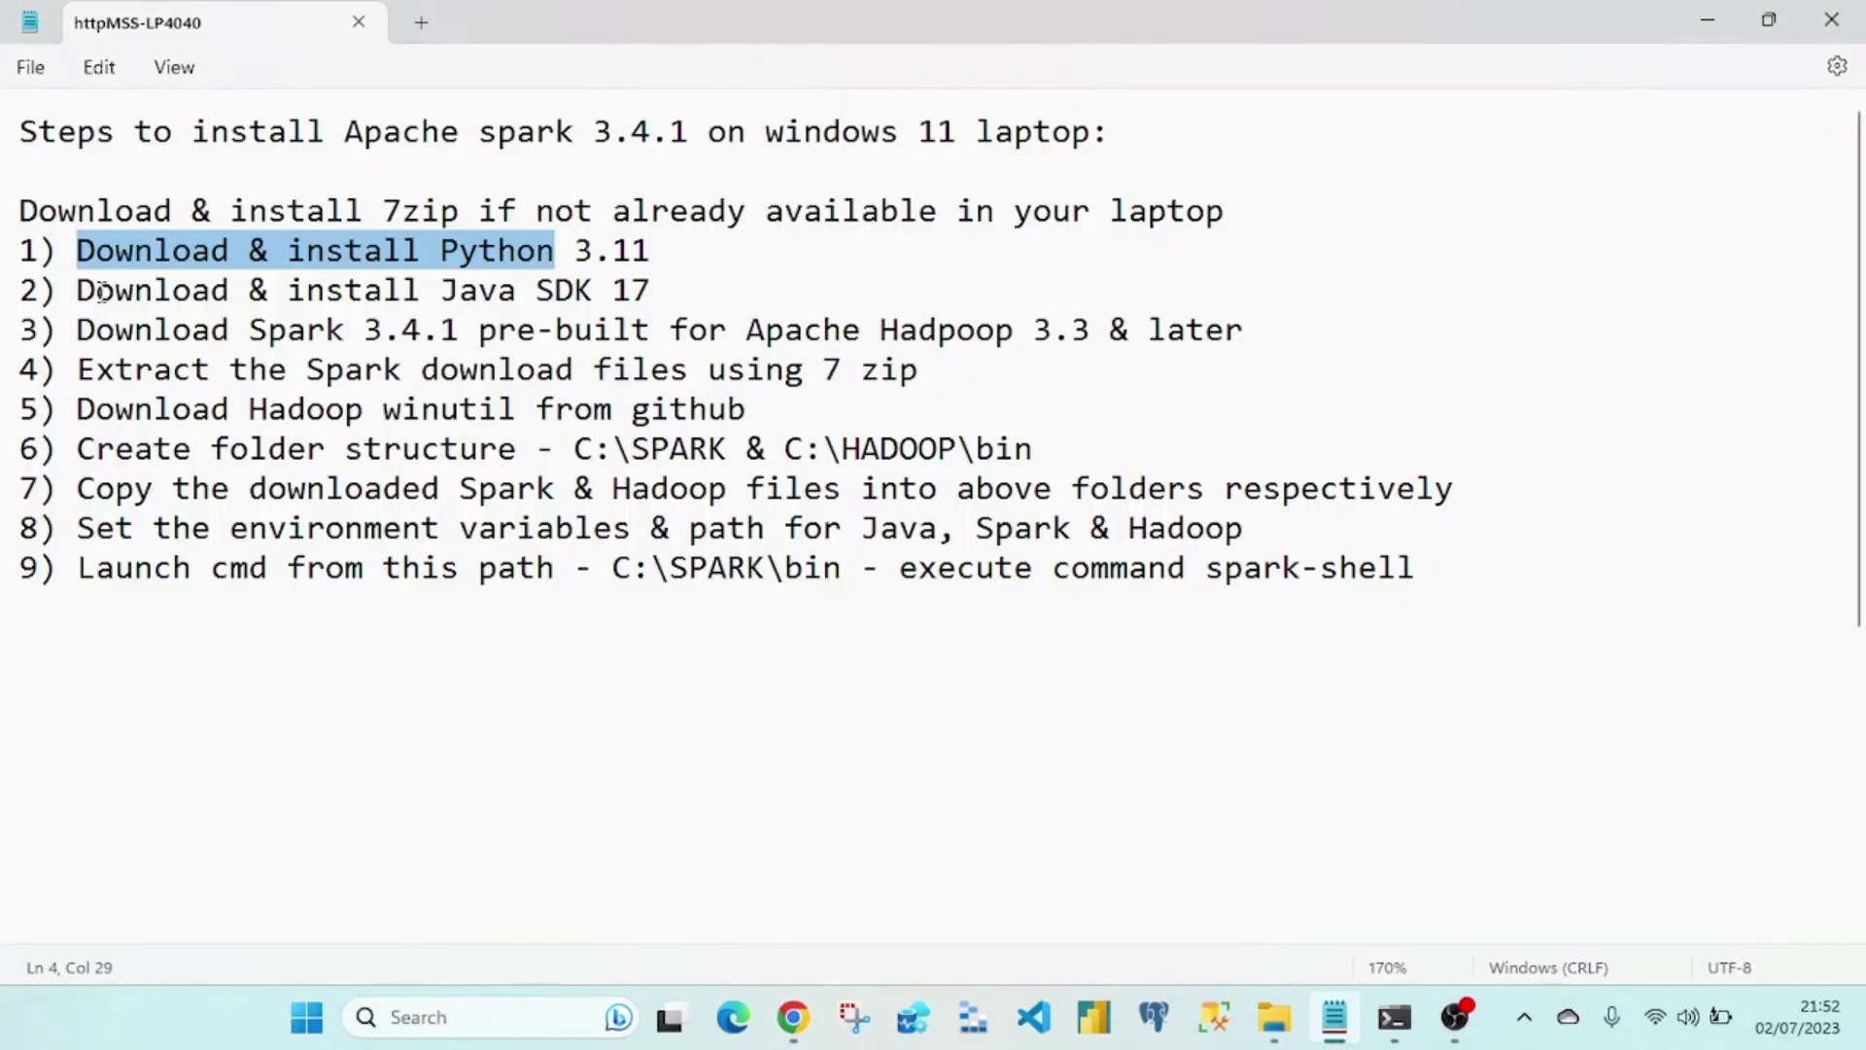
left_click_drag(80, 291, 653, 293)
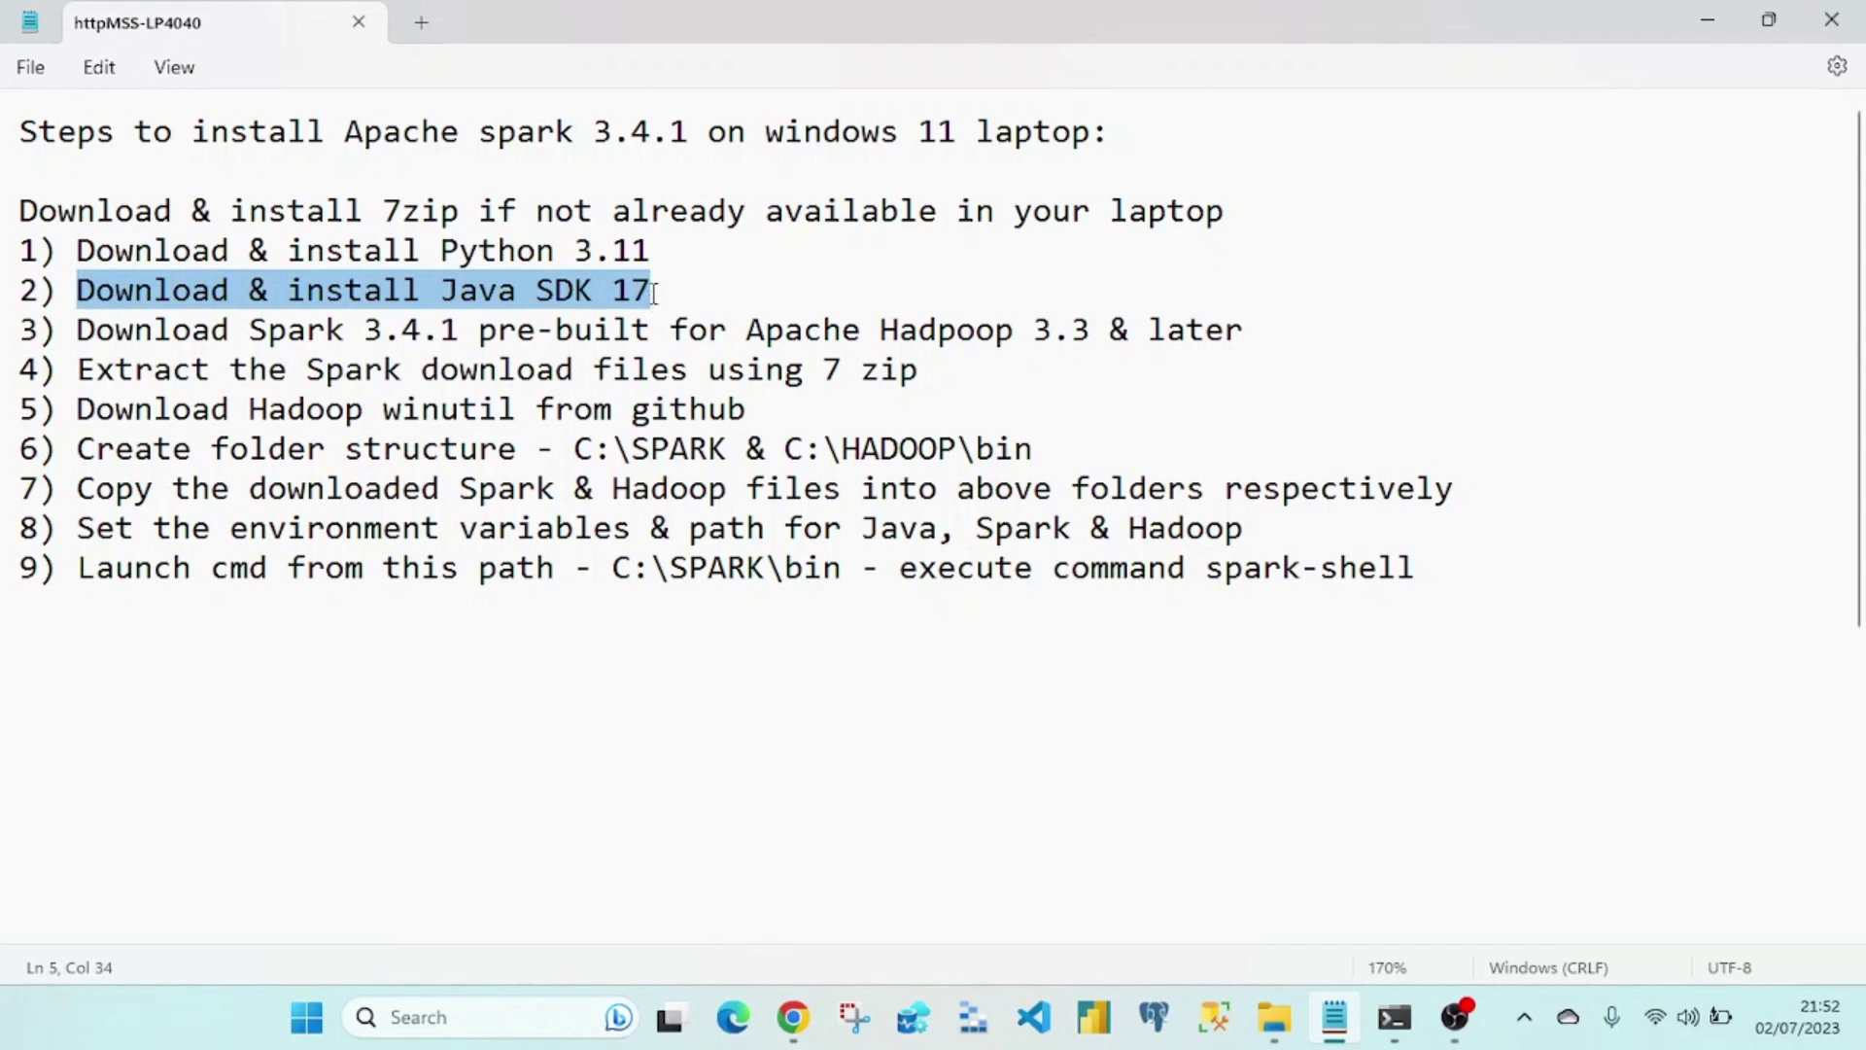
left_click(807, 1028)
left_click(714, 892)
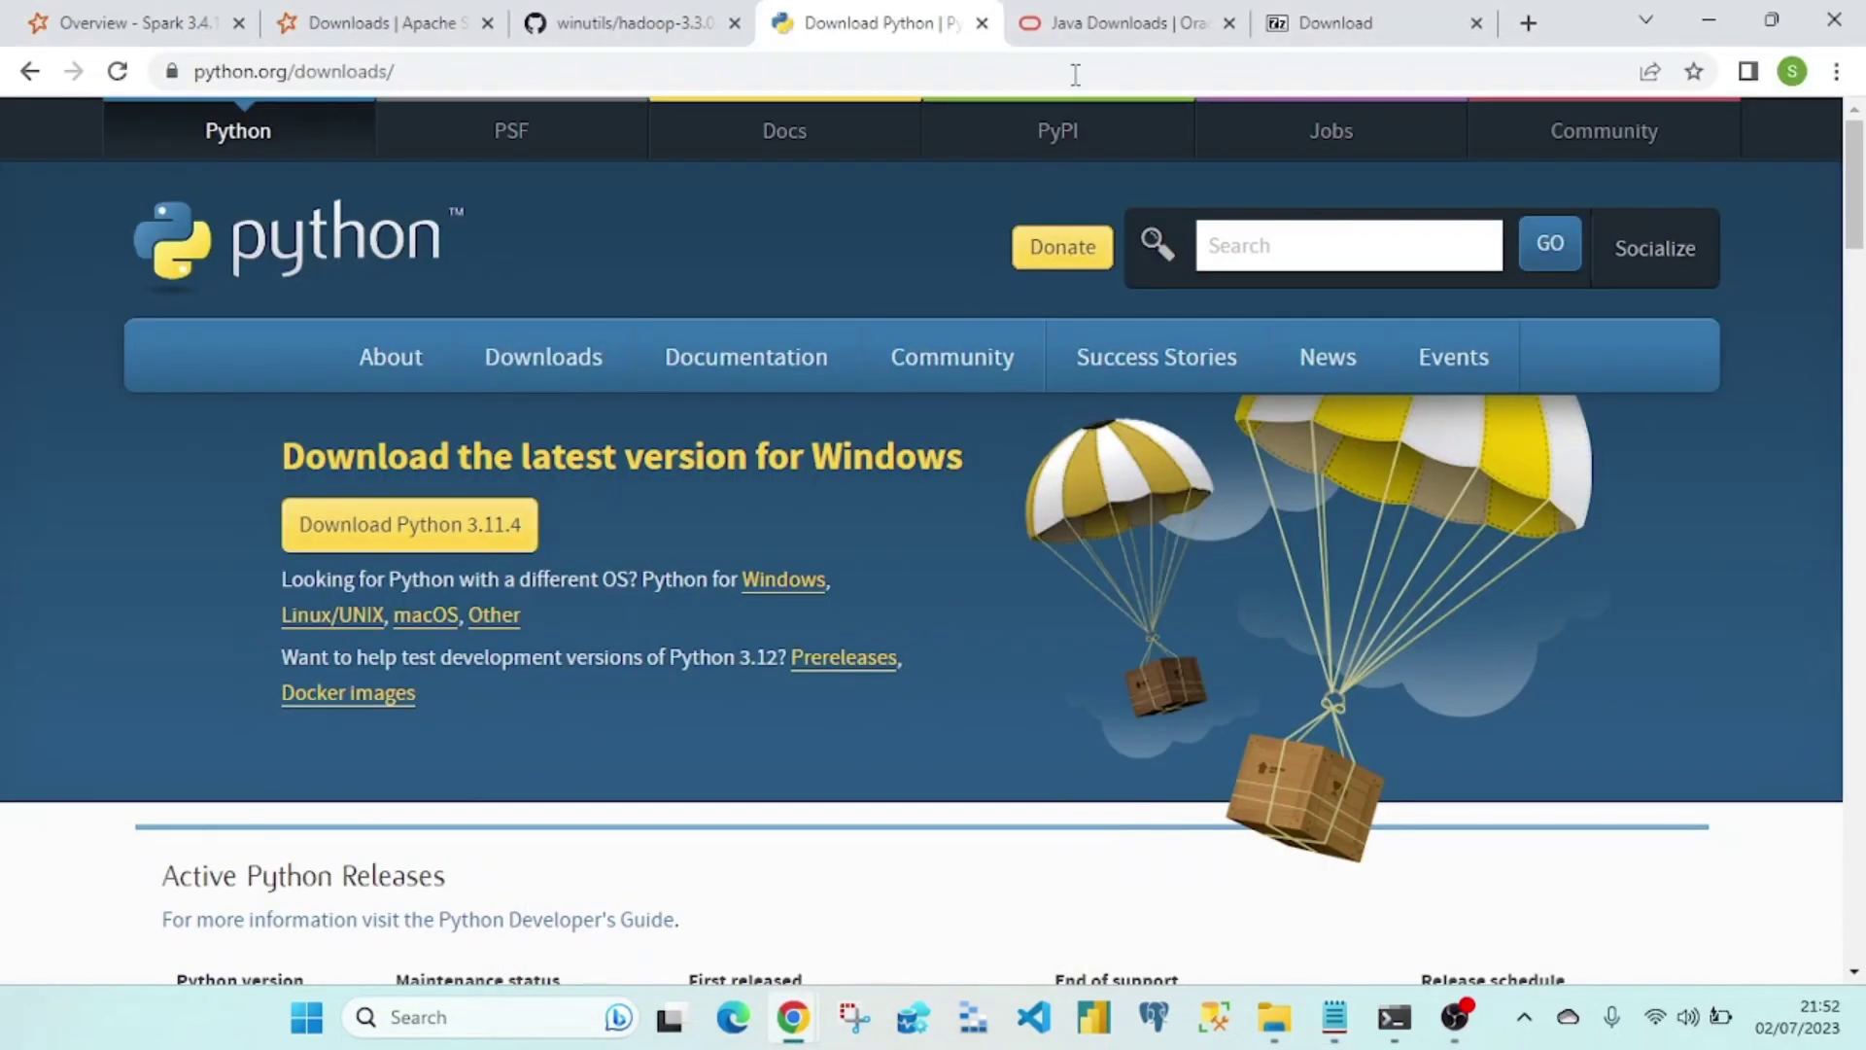
left_click(1093, 26)
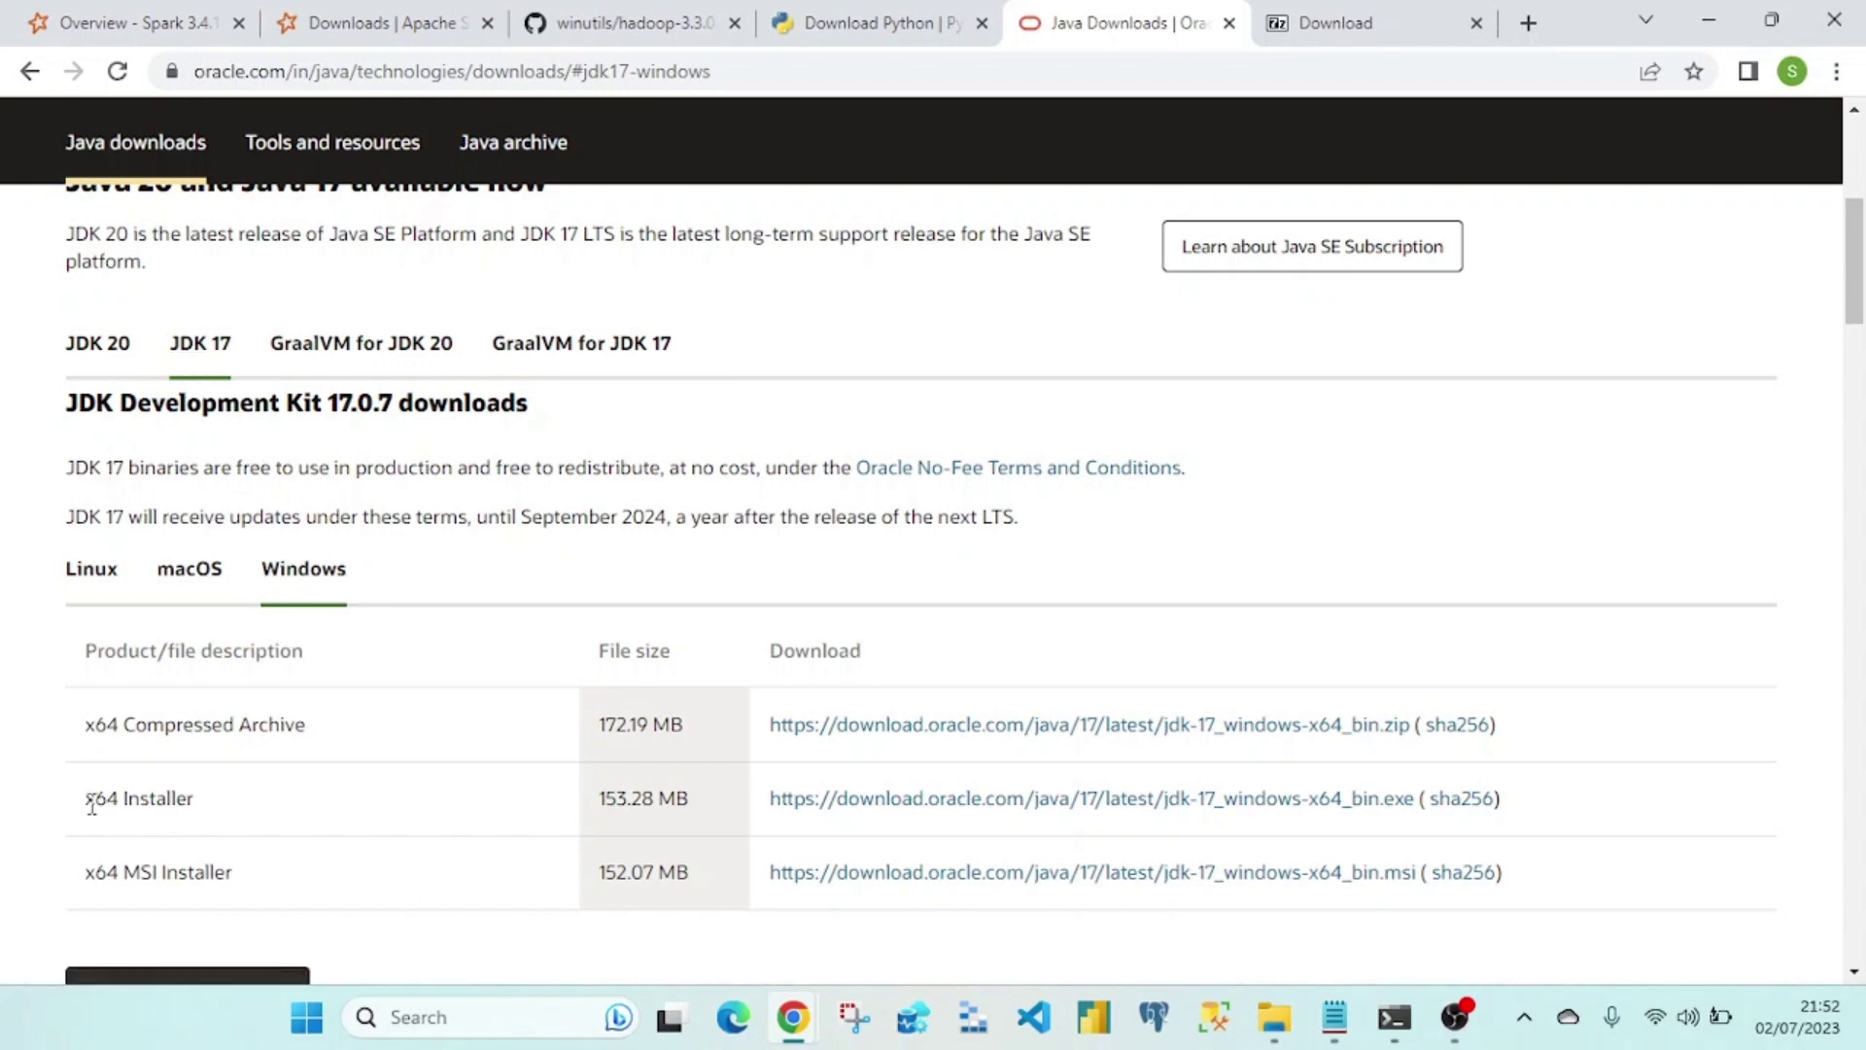
left_click_drag(89, 802, 684, 795)
left_click(686, 797)
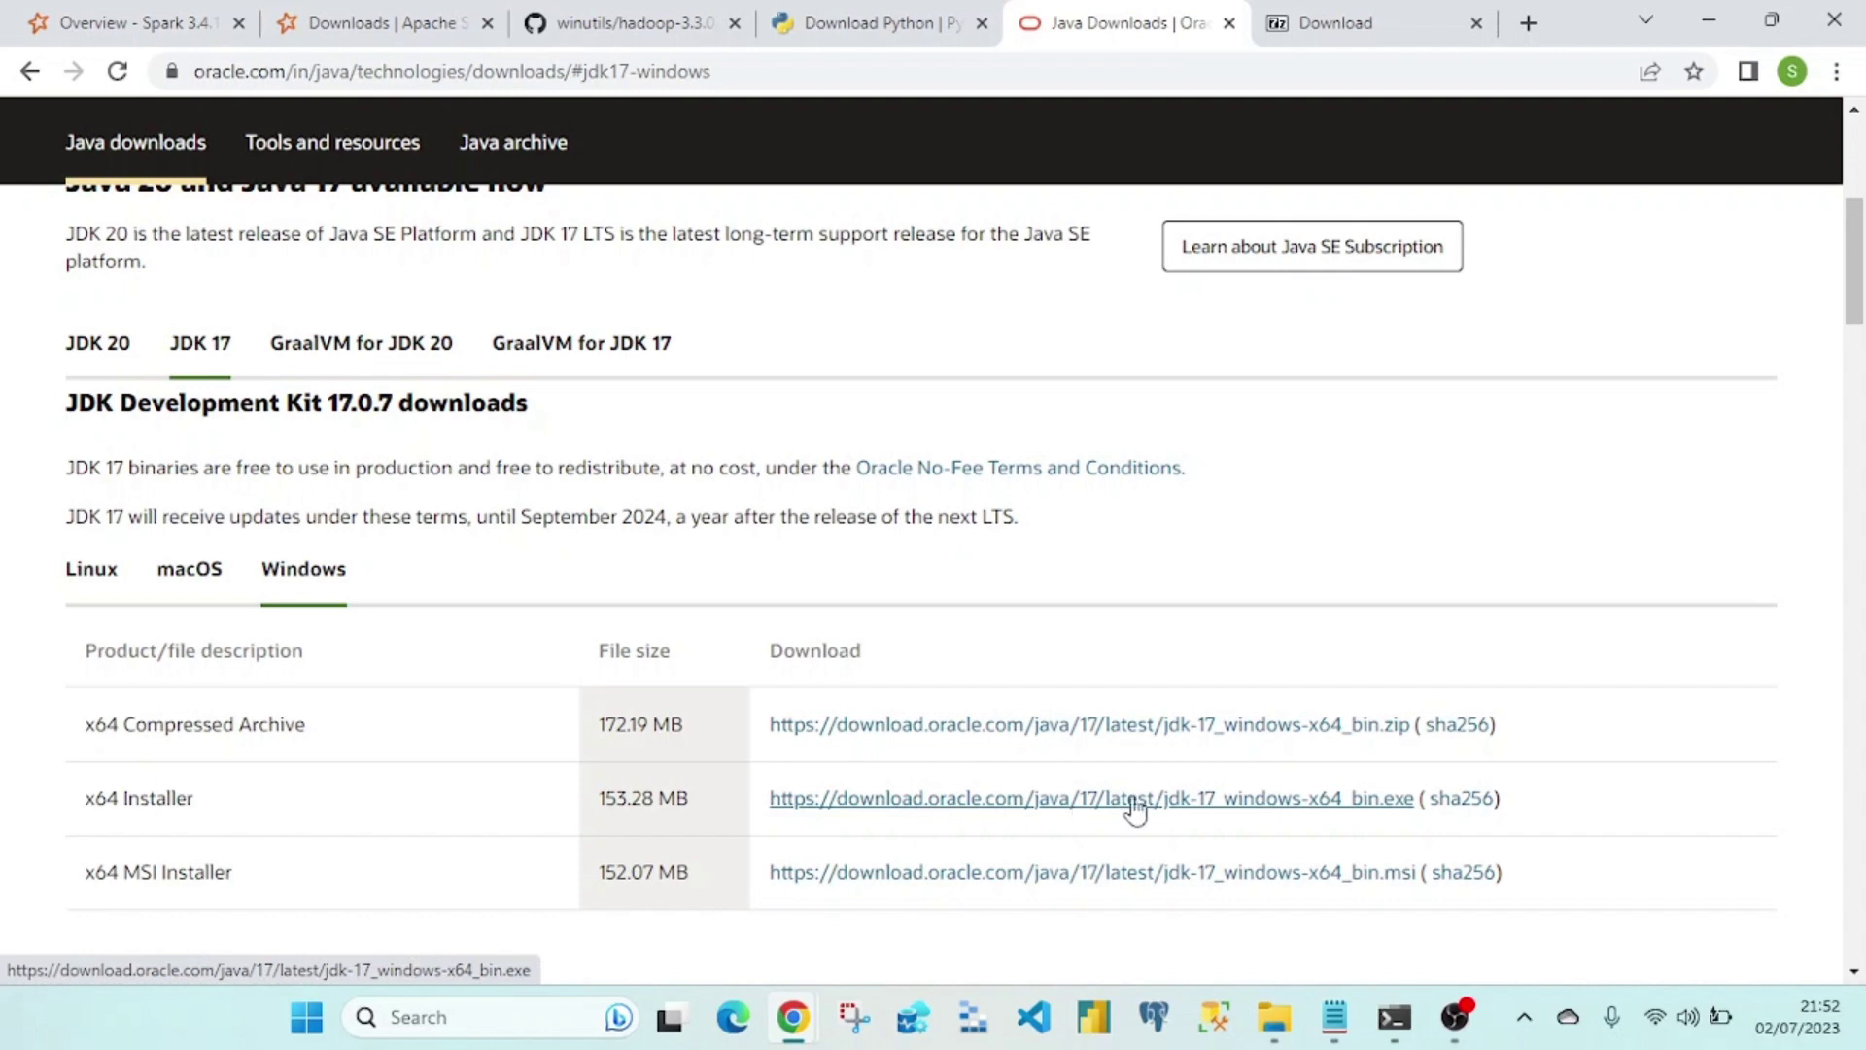
Step: Return to the Notepad notes and highlight the Java SDK 17 version in item 2
left_click(1334, 1031)
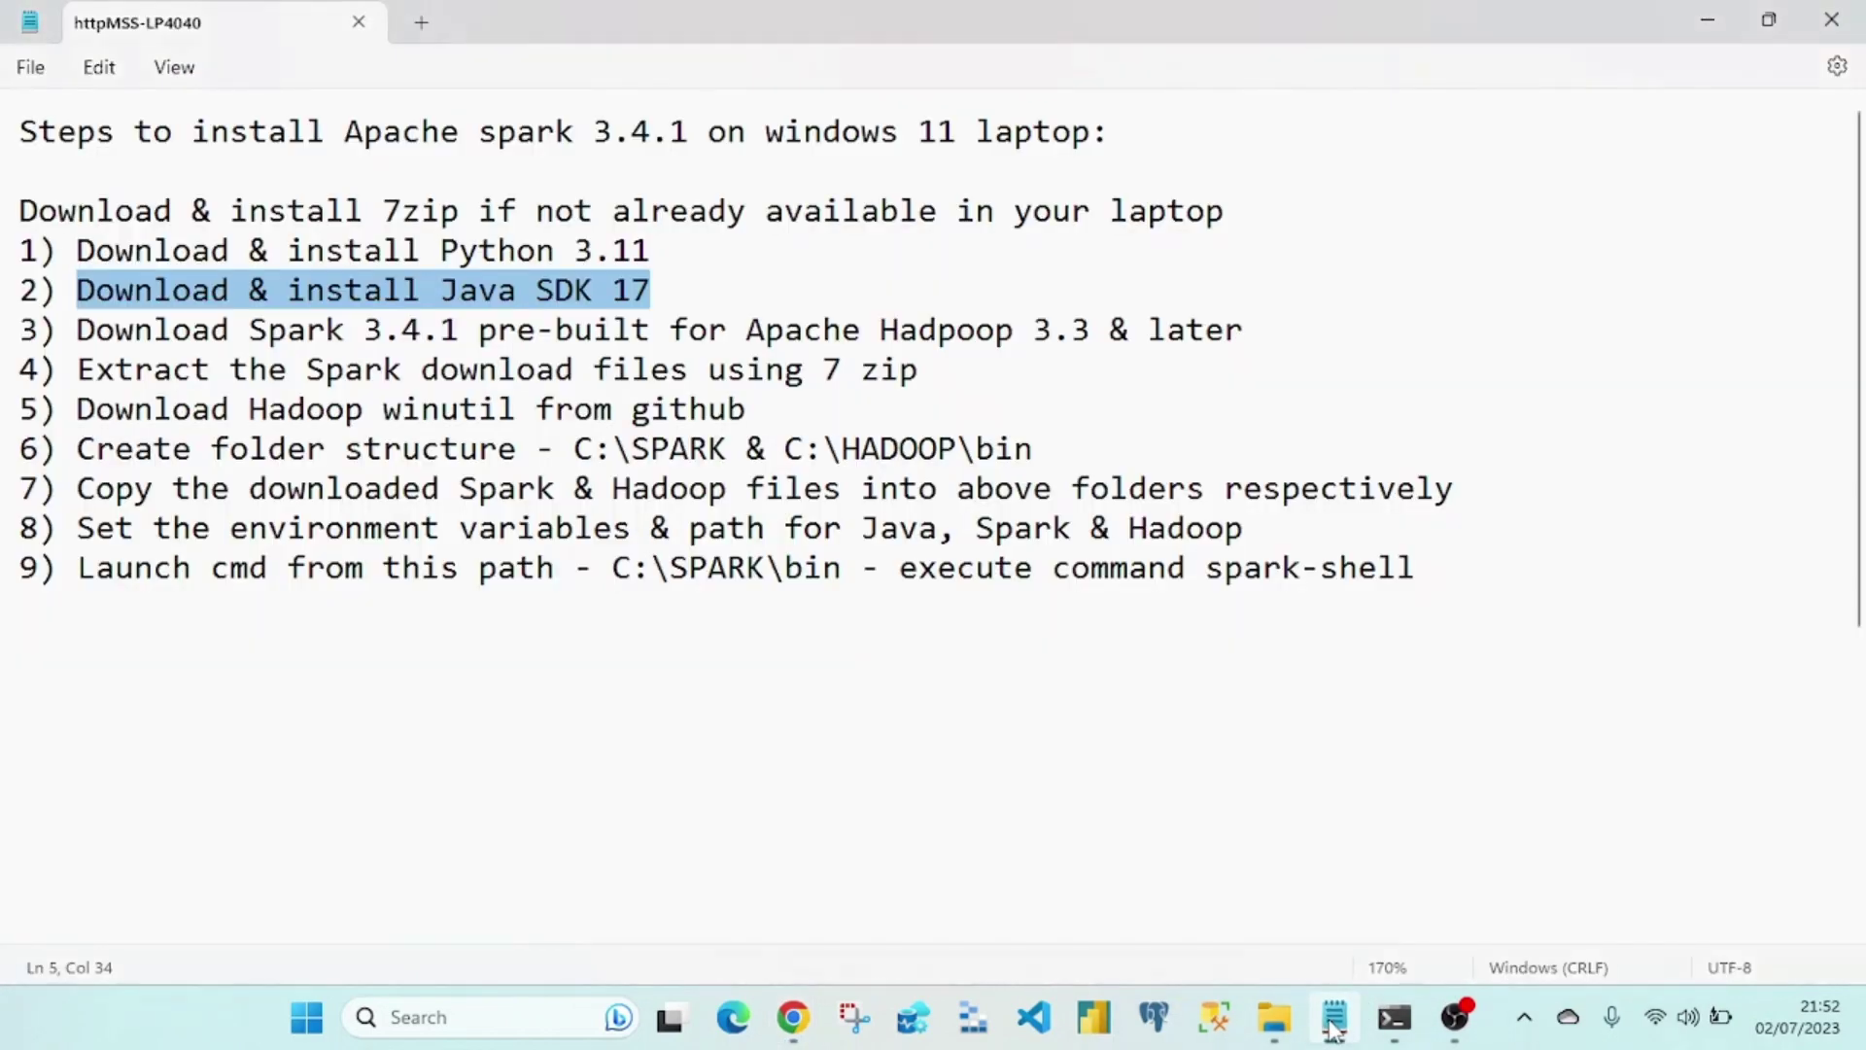
left_click(646, 302)
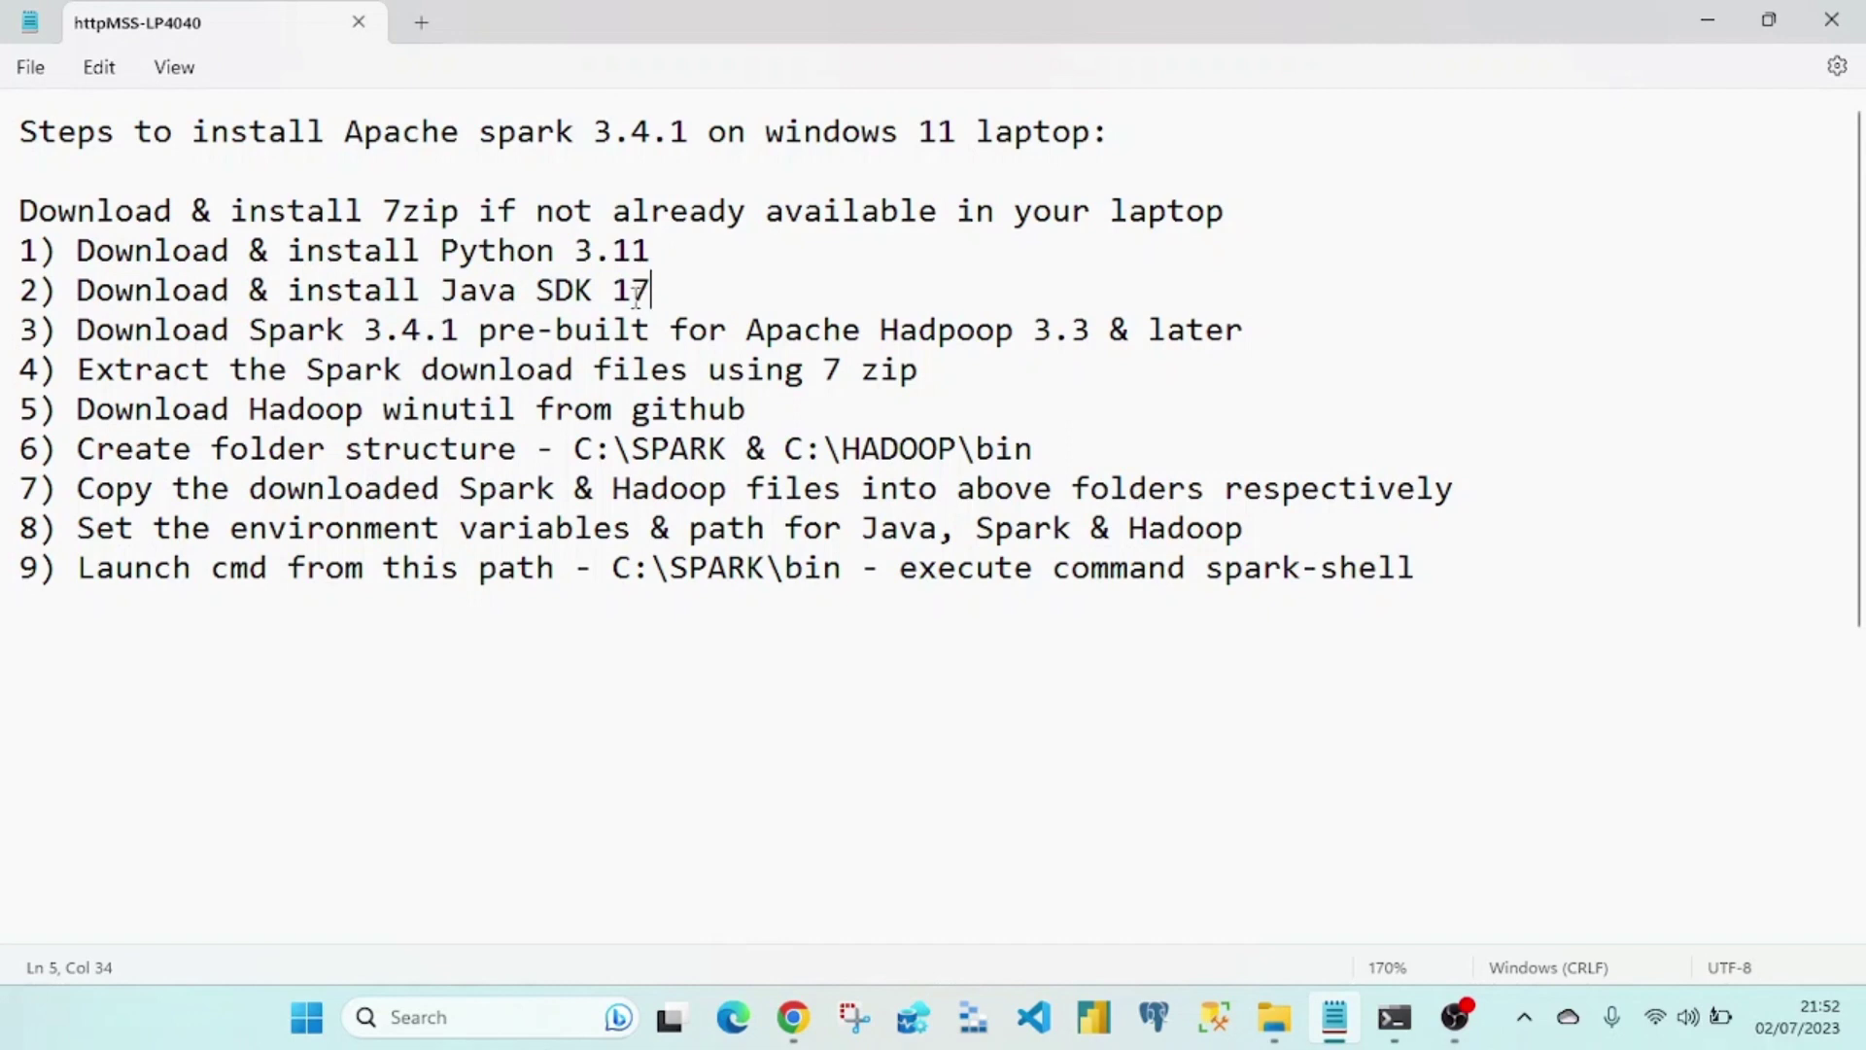
left_click_drag(457, 290, 668, 292)
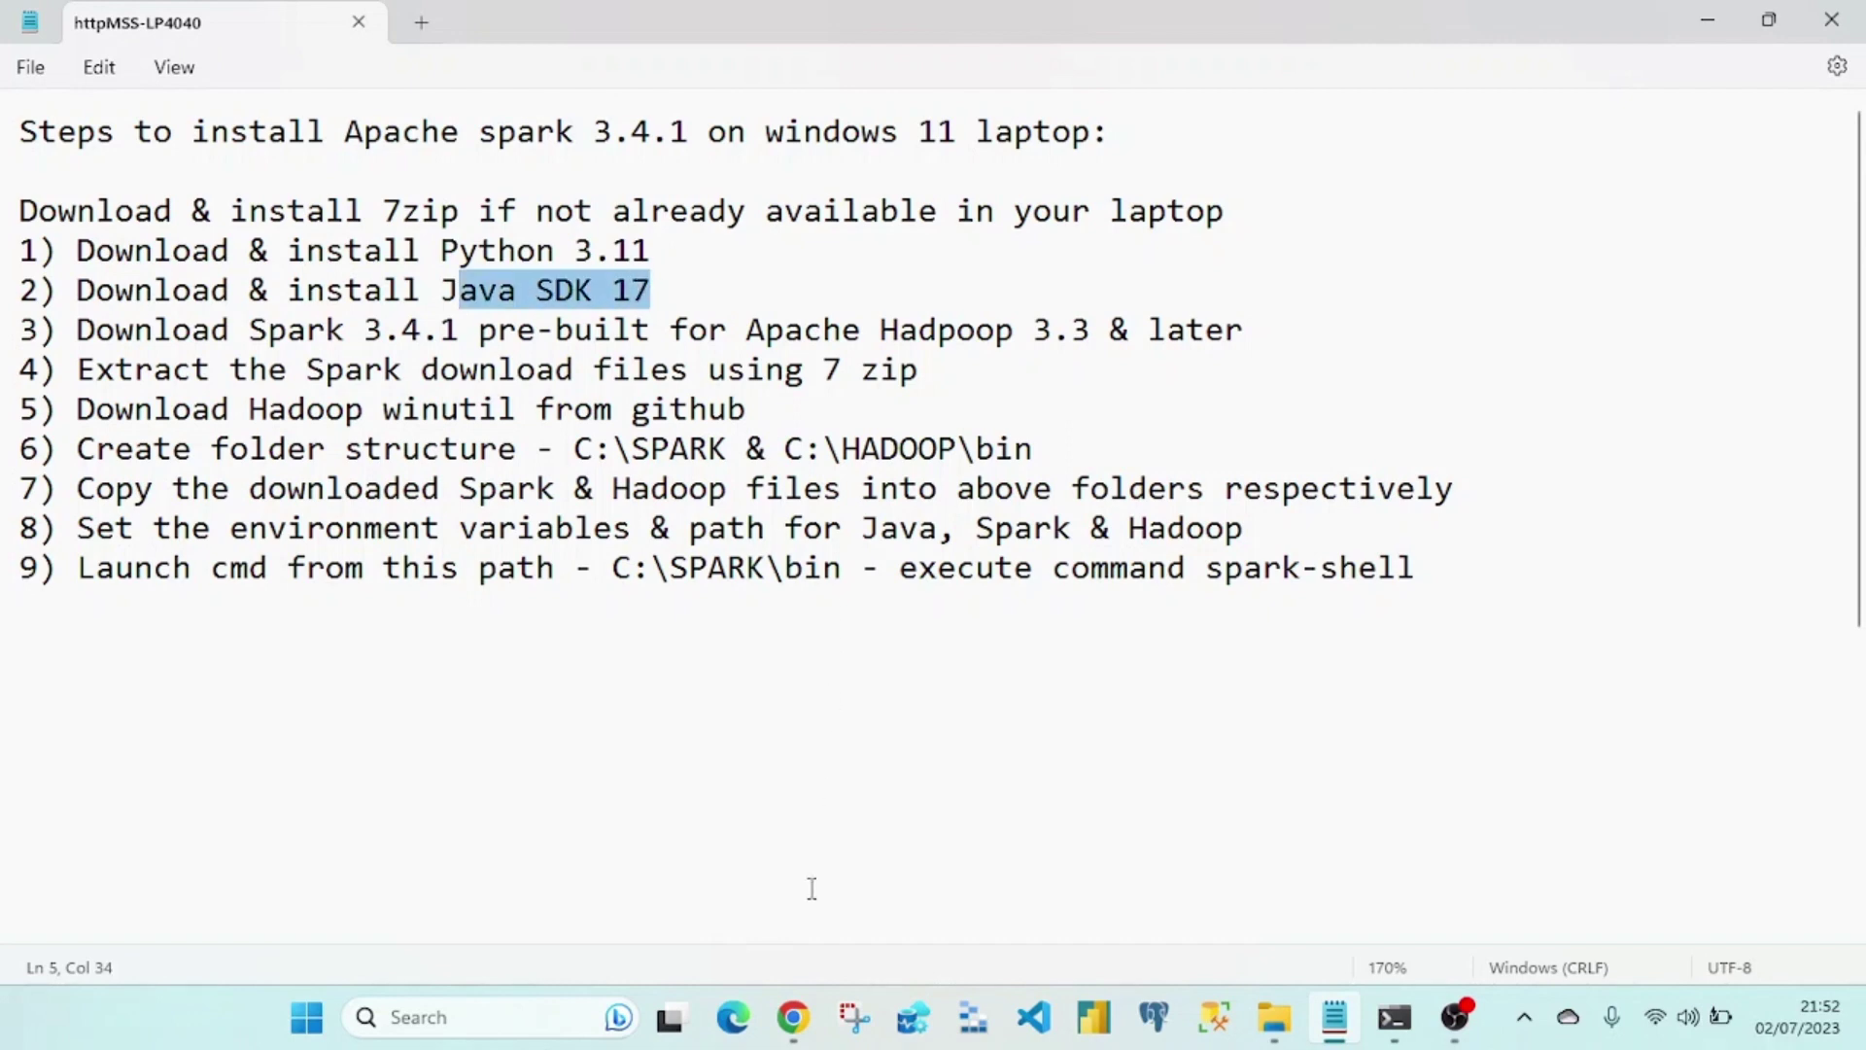
Step: Switch to the Spark Overview documentation in Chrome and examine the supported Java and Python versions
left_click(794, 1018)
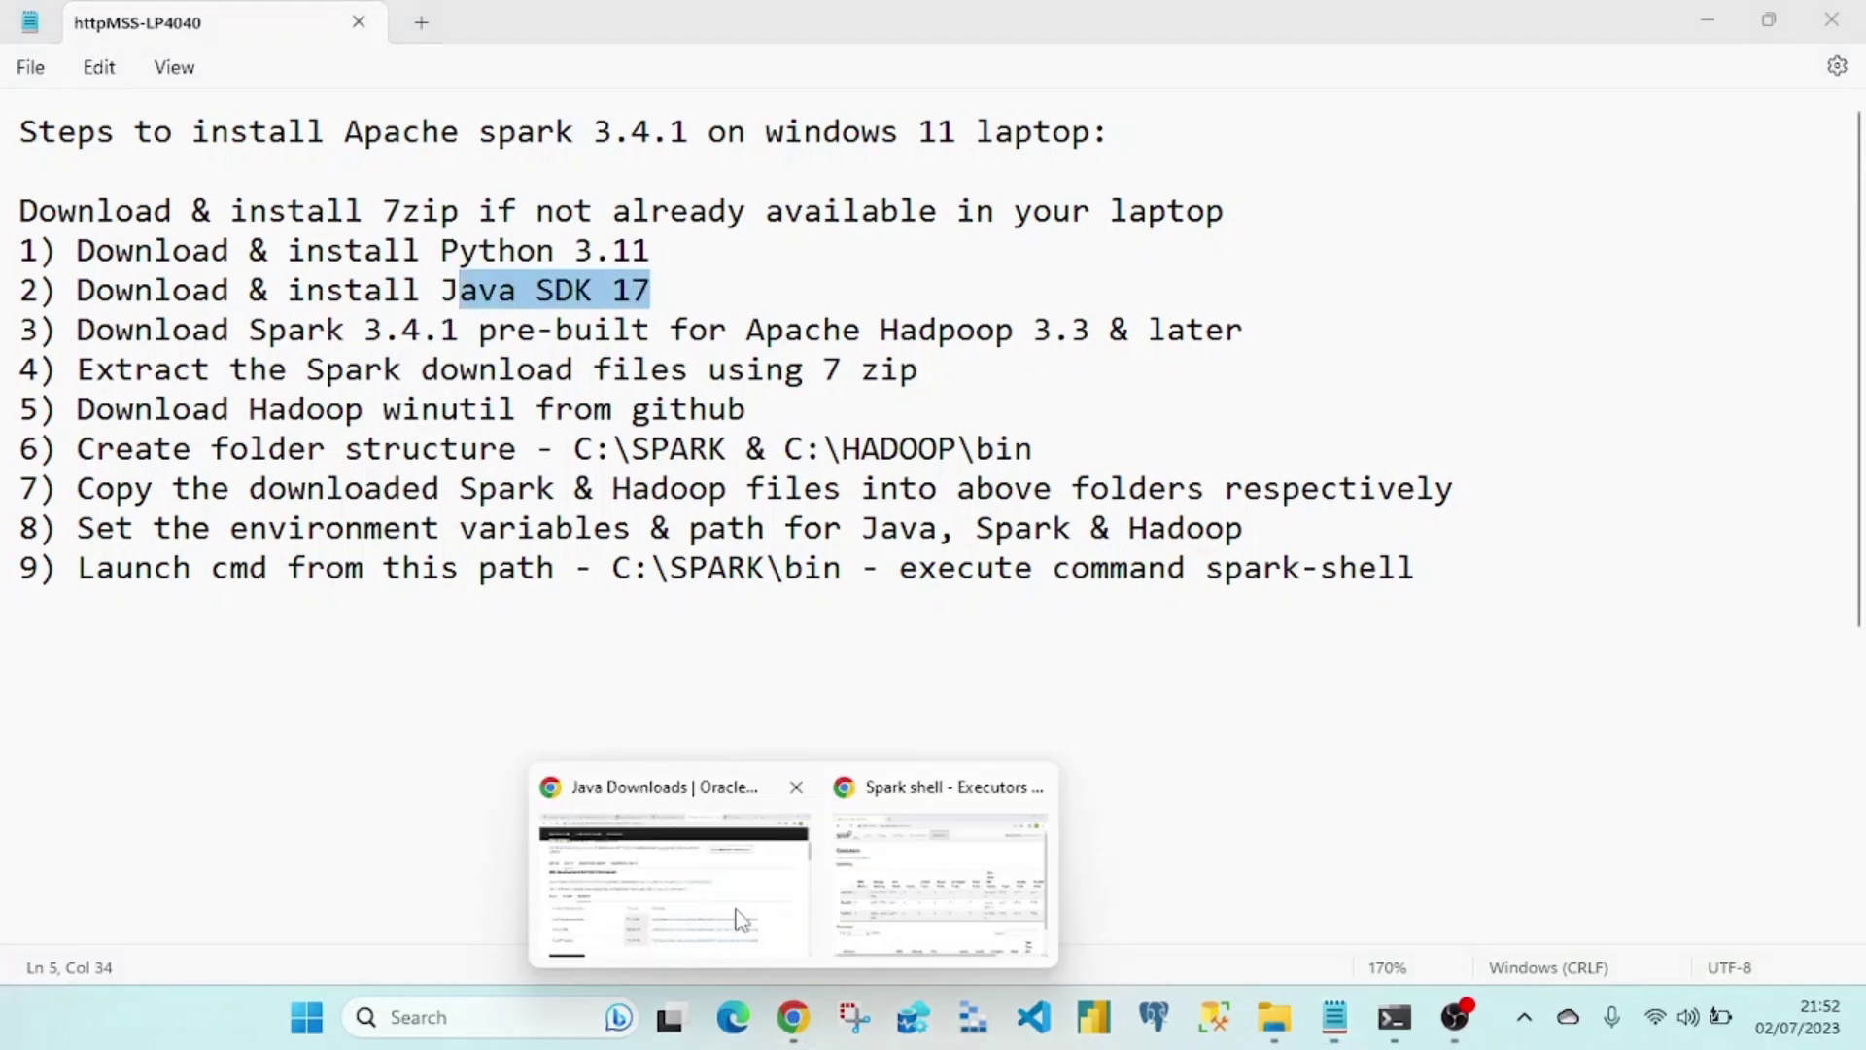
left_click(681, 875)
left_click(151, 27)
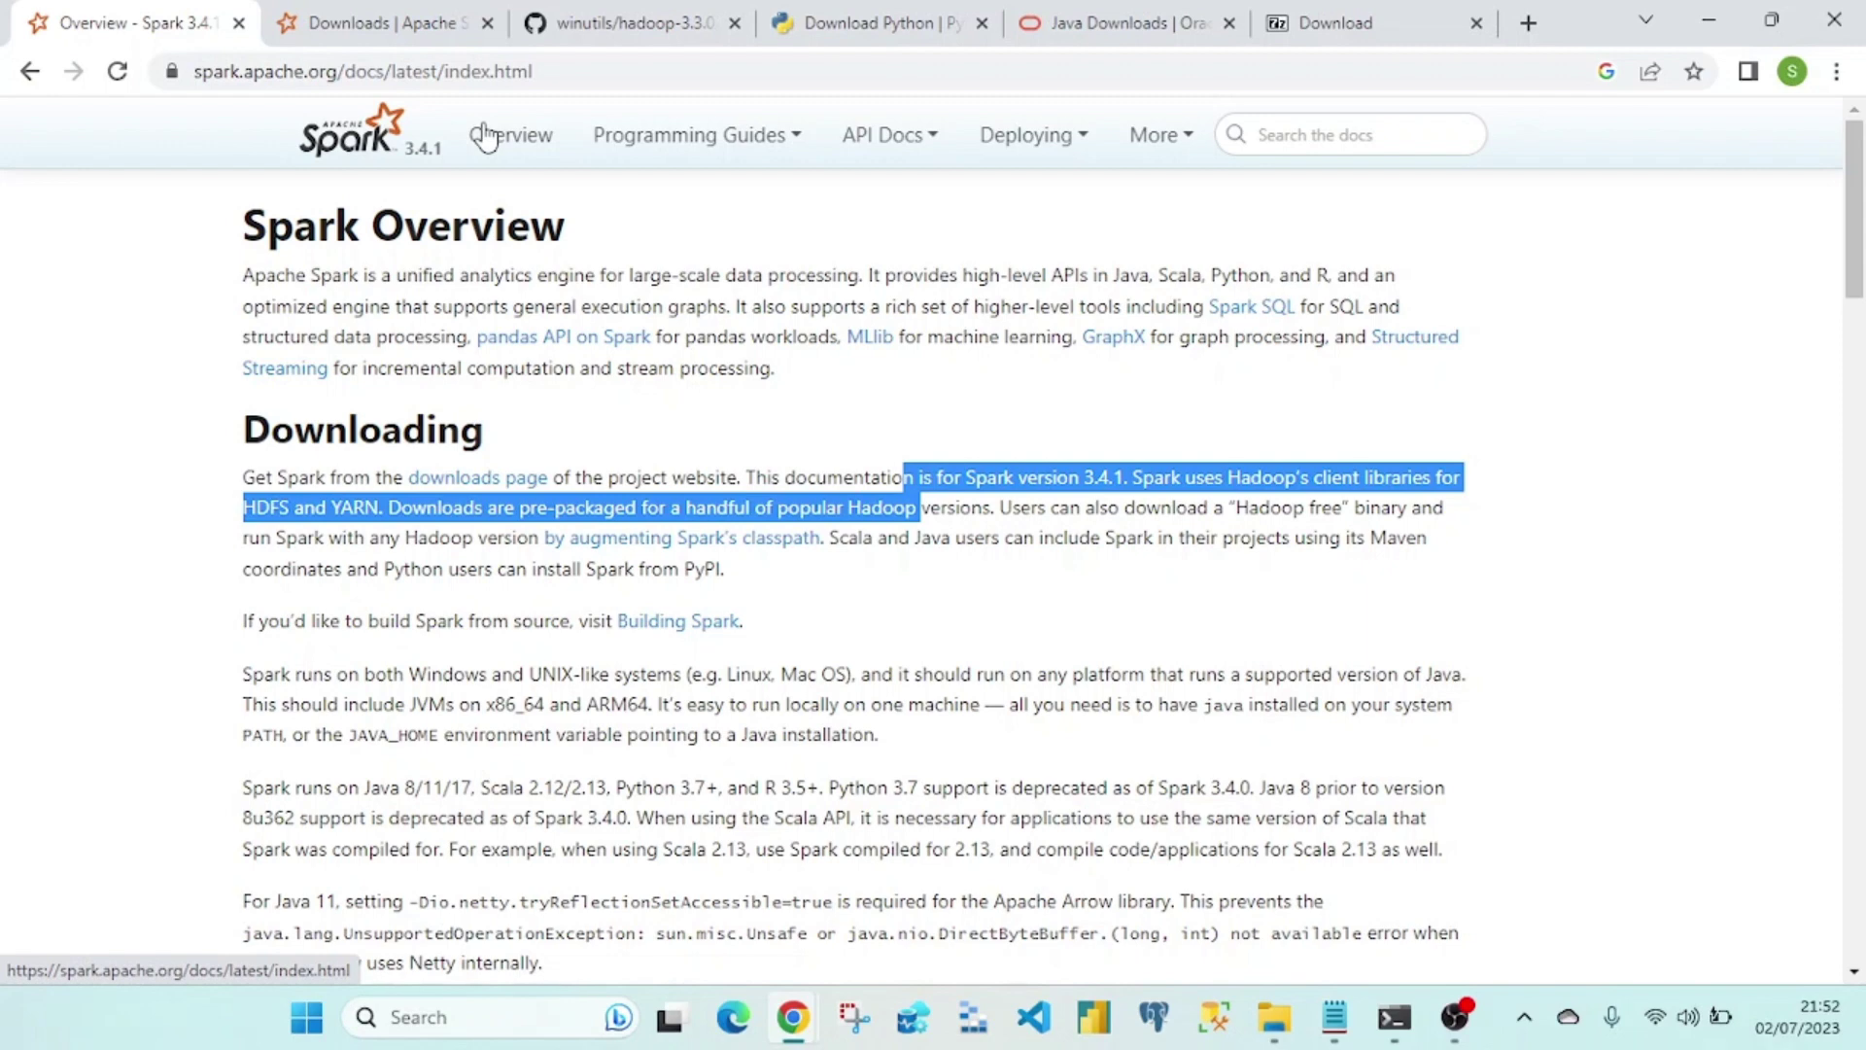
left_click(484, 778)
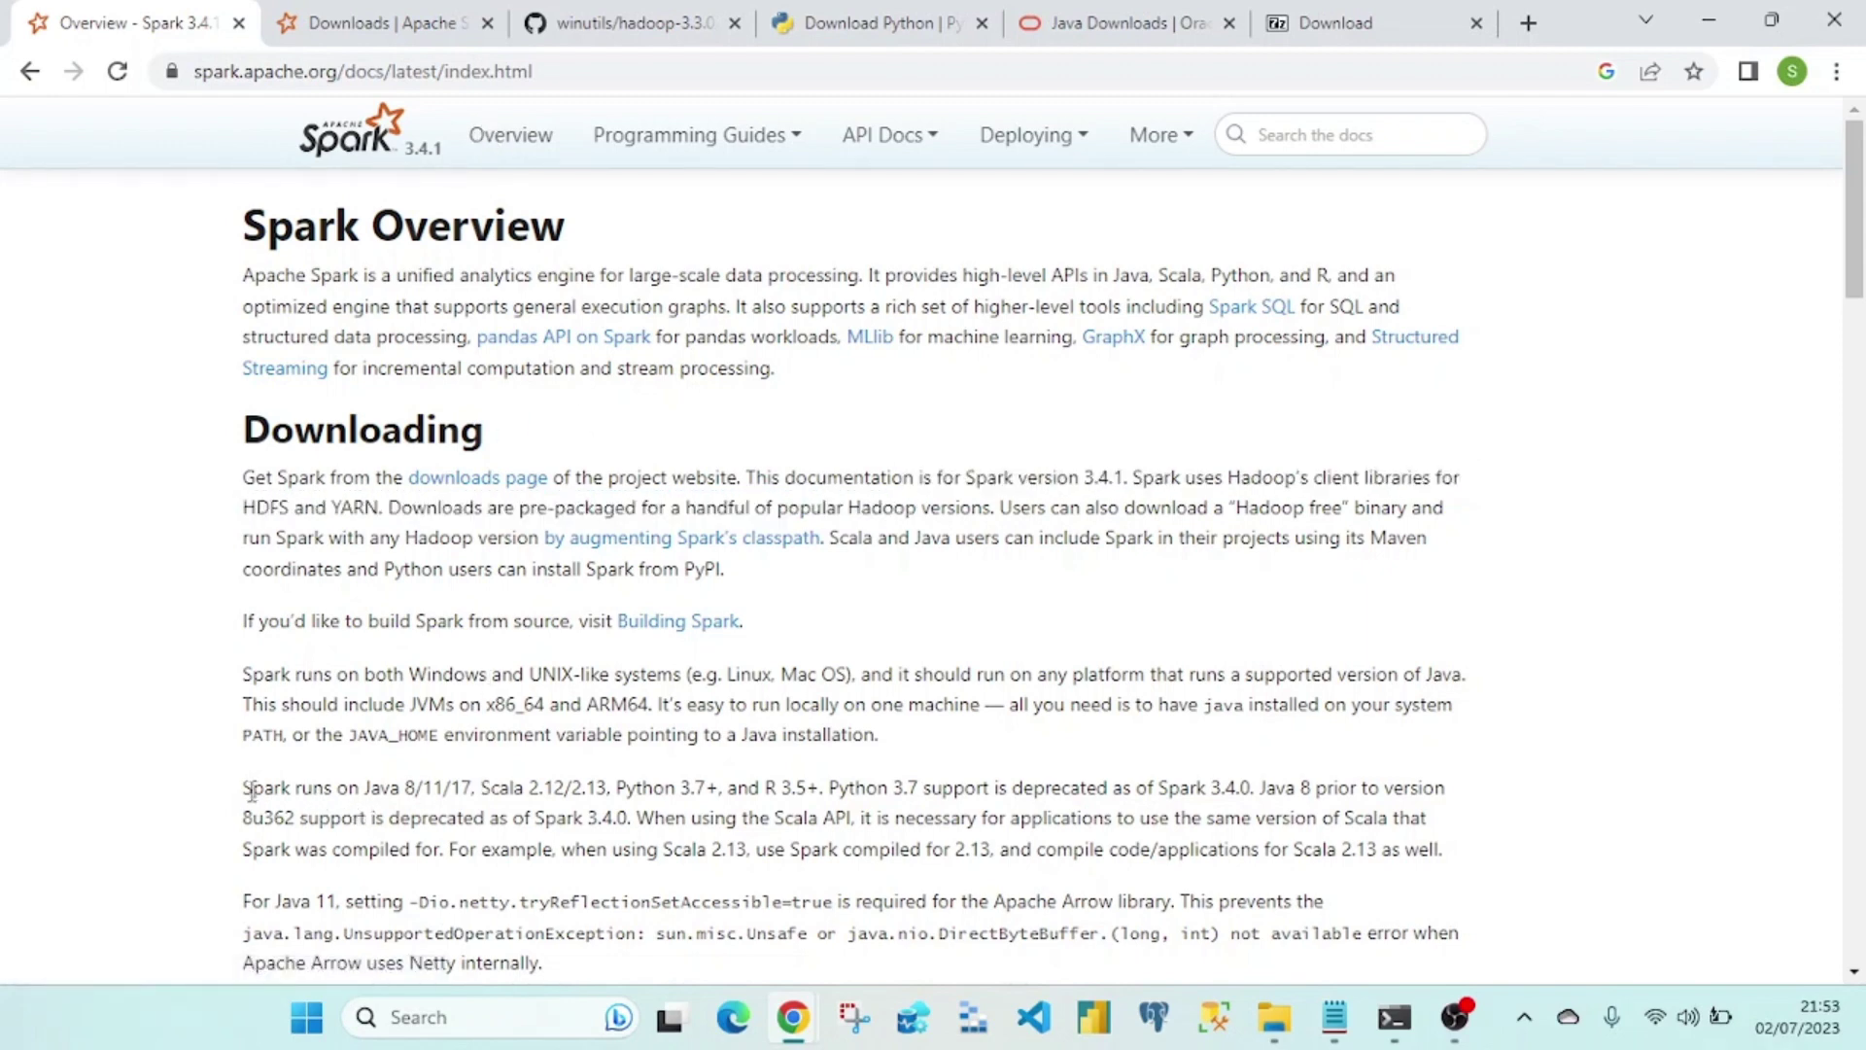
left_click_drag(252, 792, 467, 799)
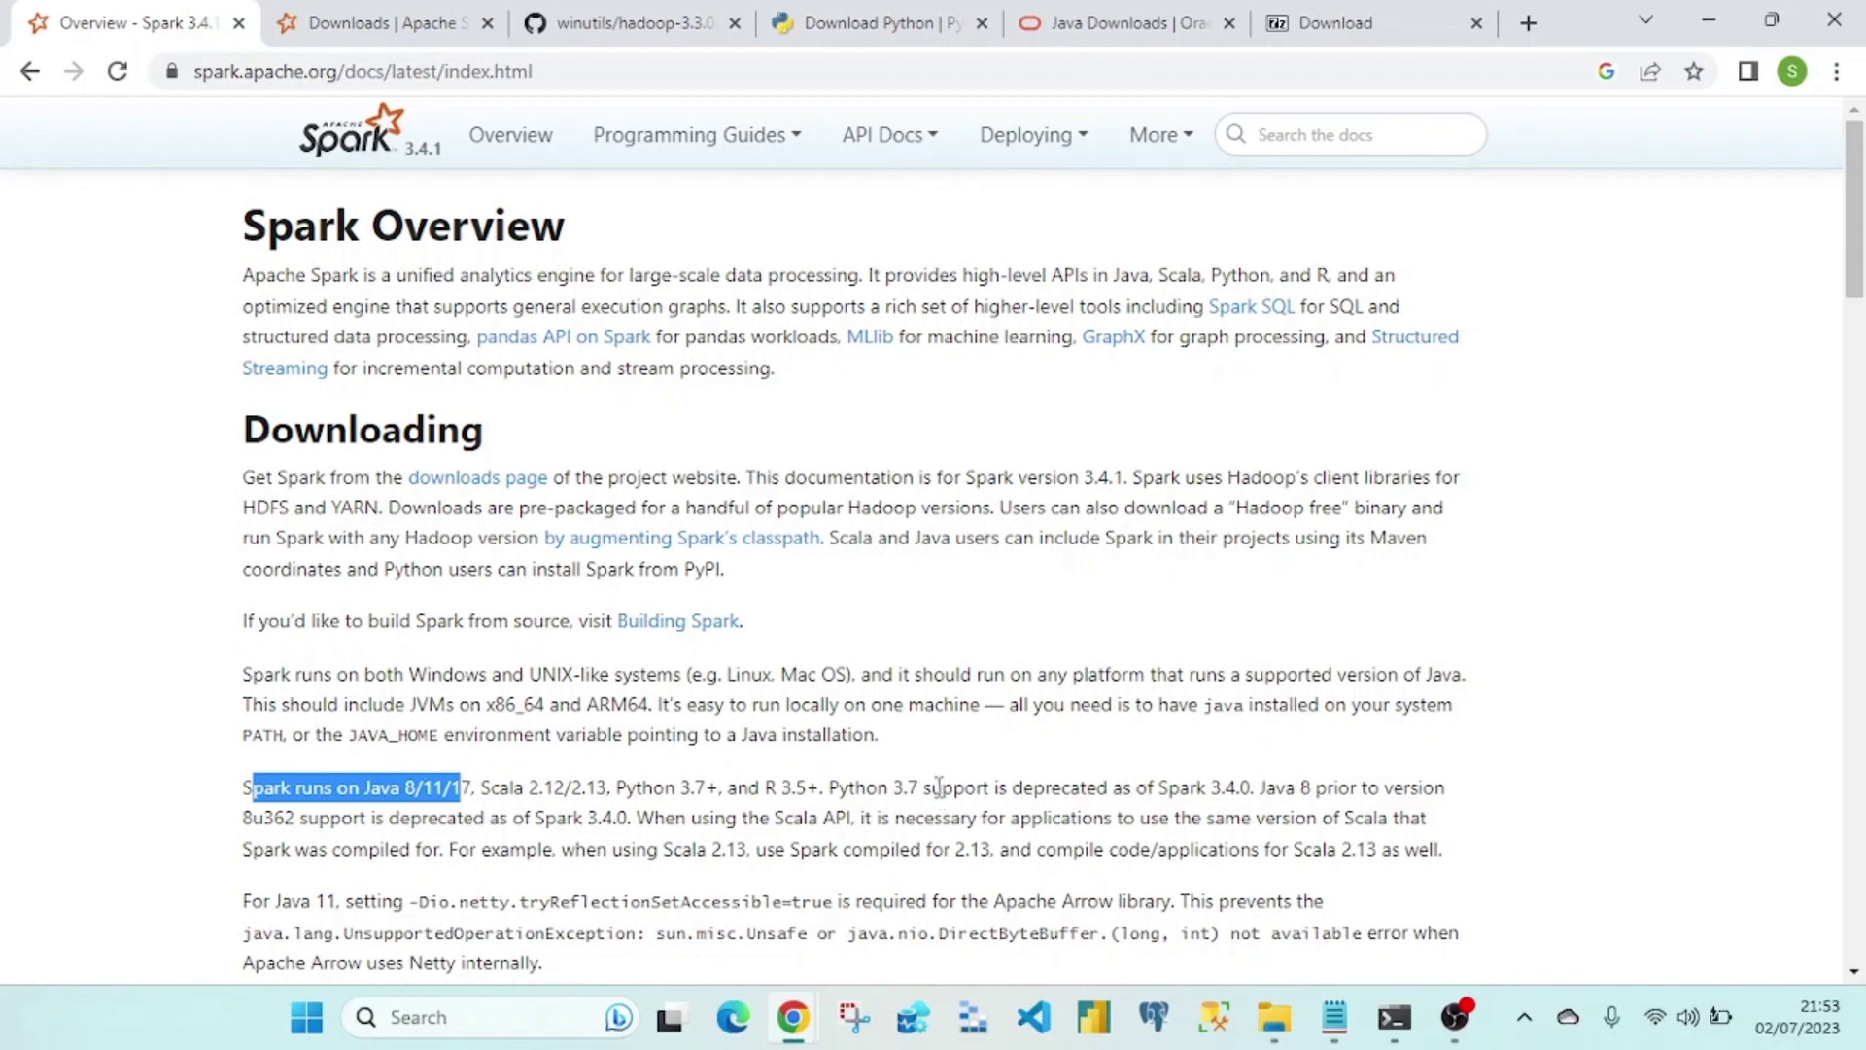
double_click(690, 789)
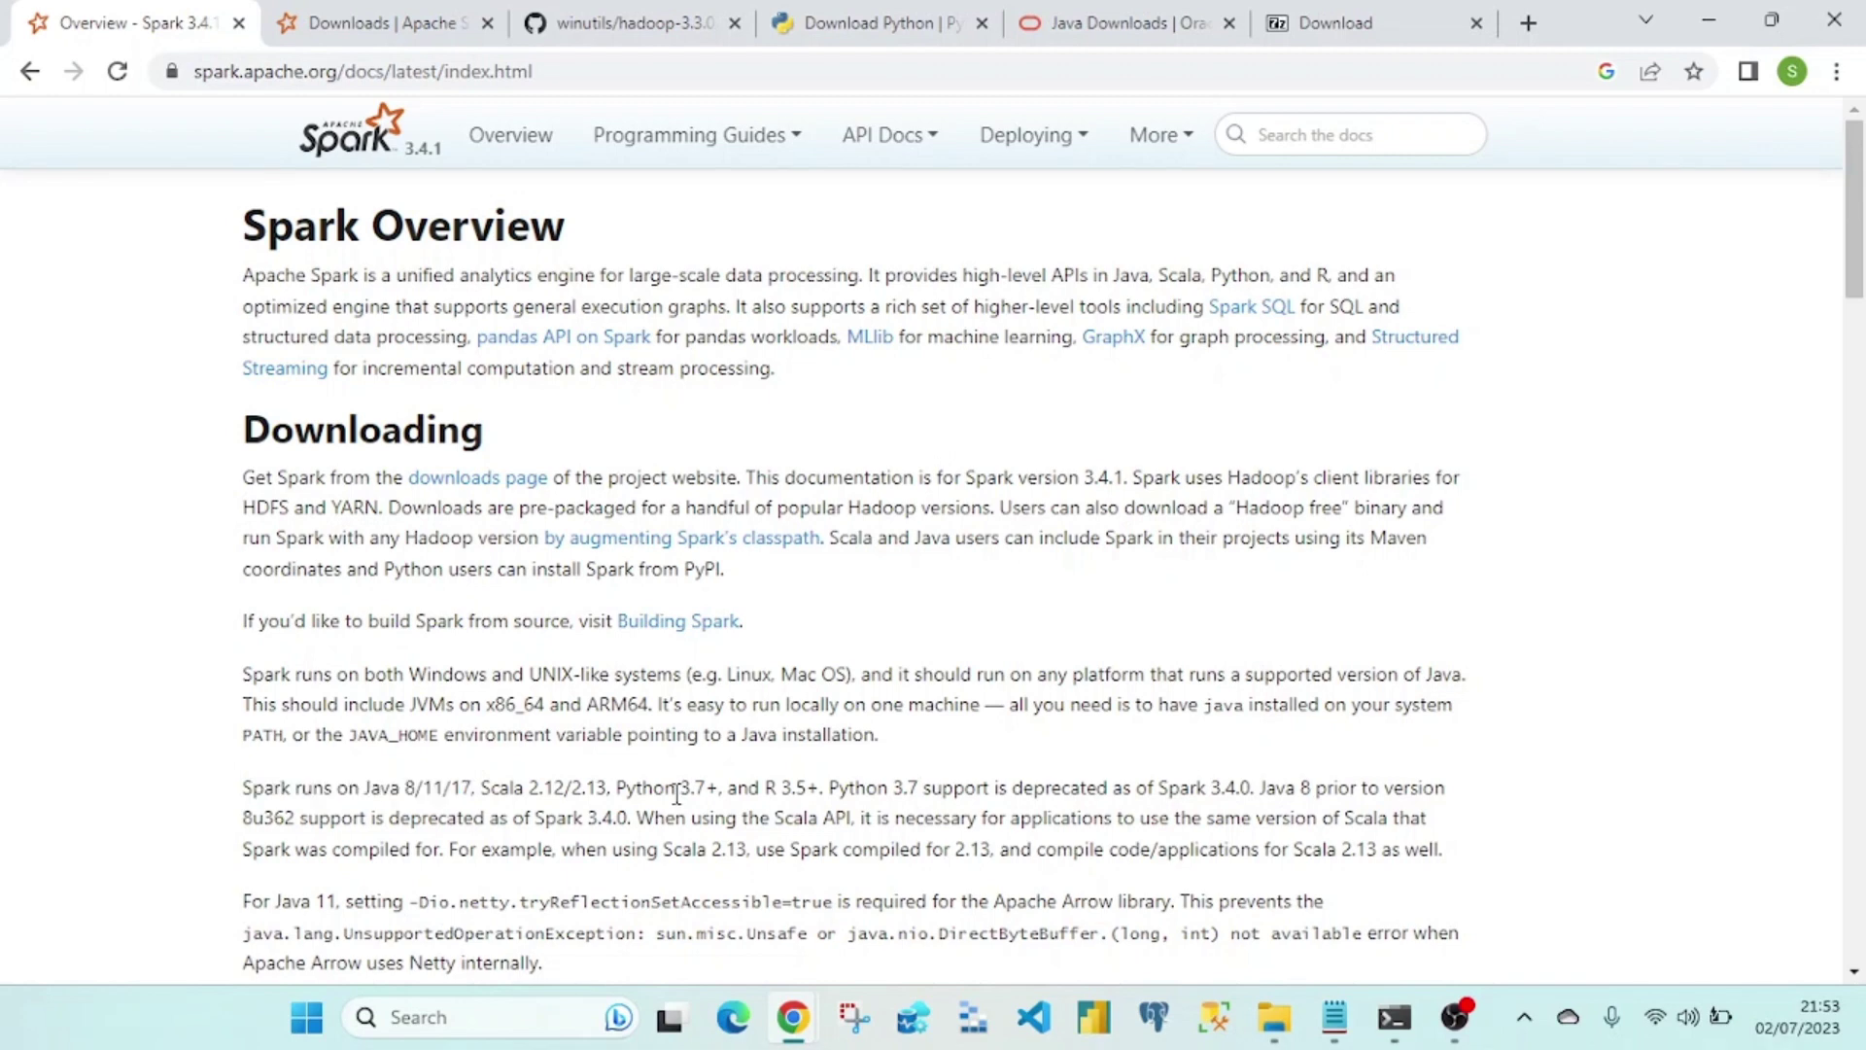
left_click_drag(866, 788, 1252, 795)
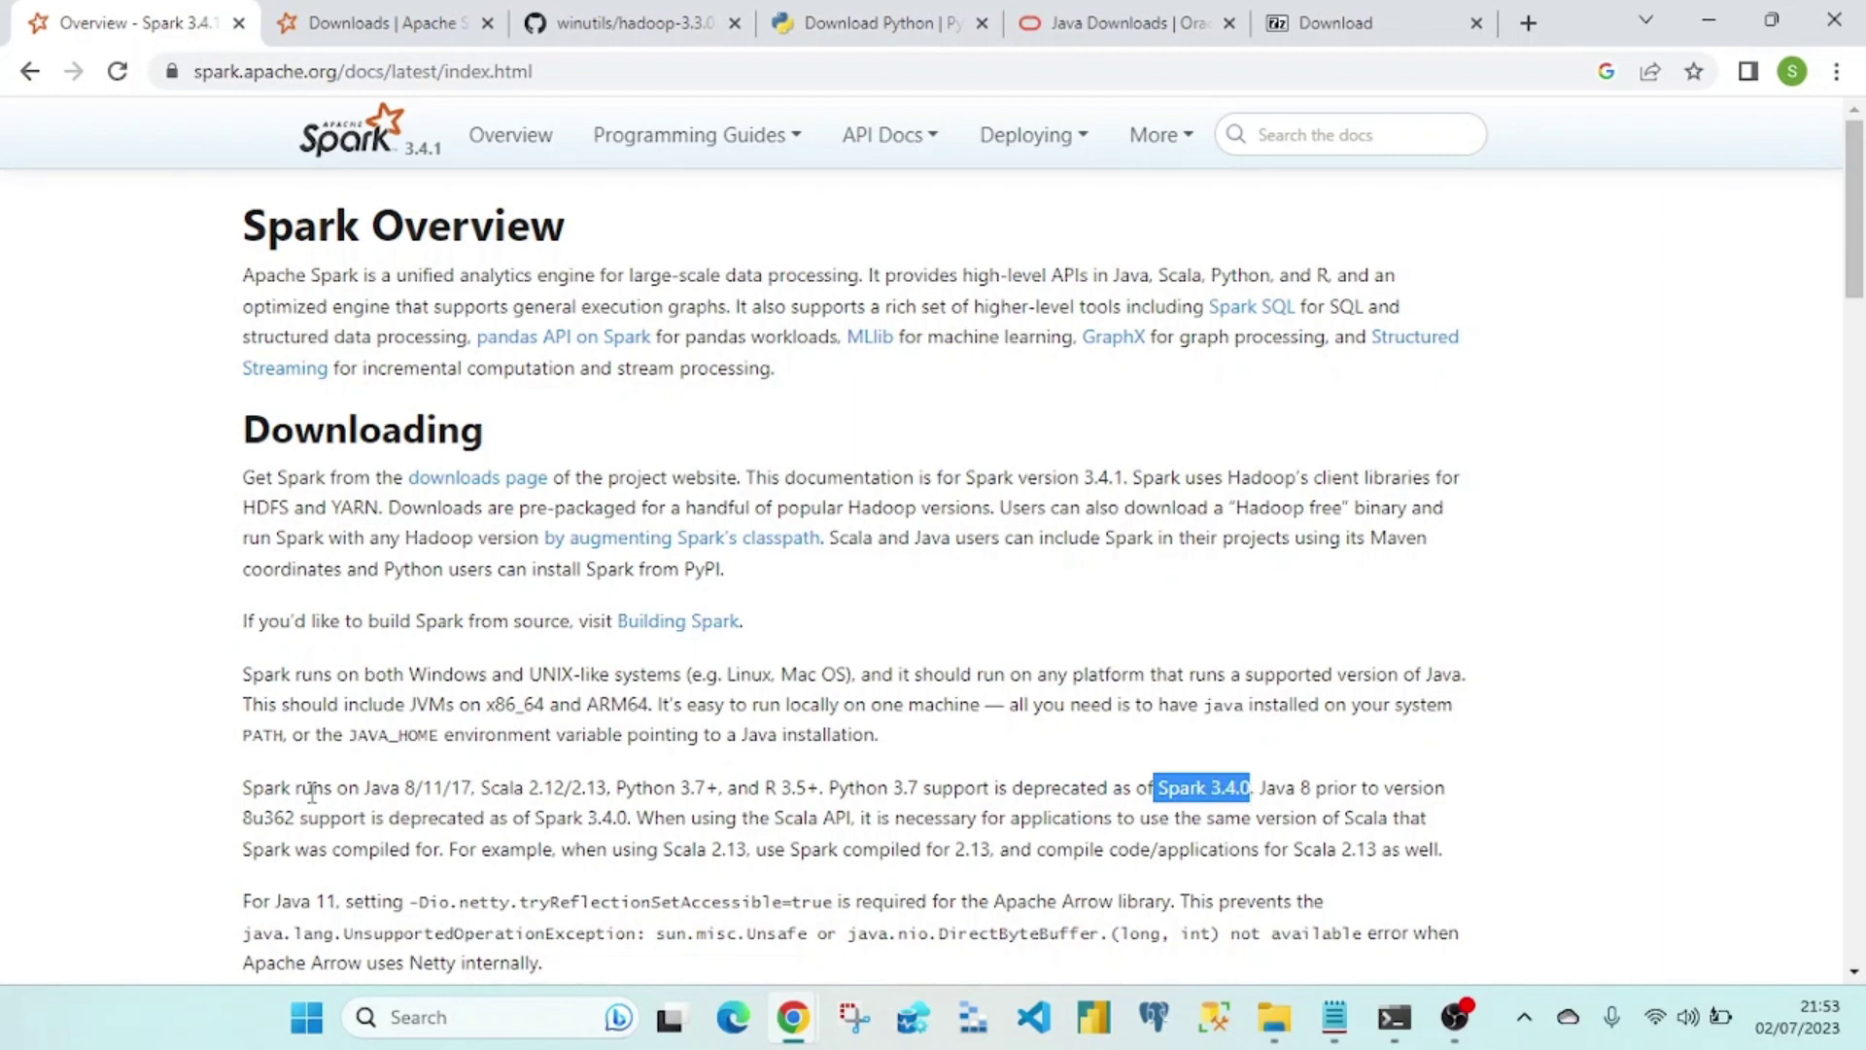
Step: Return to the Notepad notes and highlight the Python and Java items, followed by the Spark 3.4.1 download item
left_click(1327, 1017)
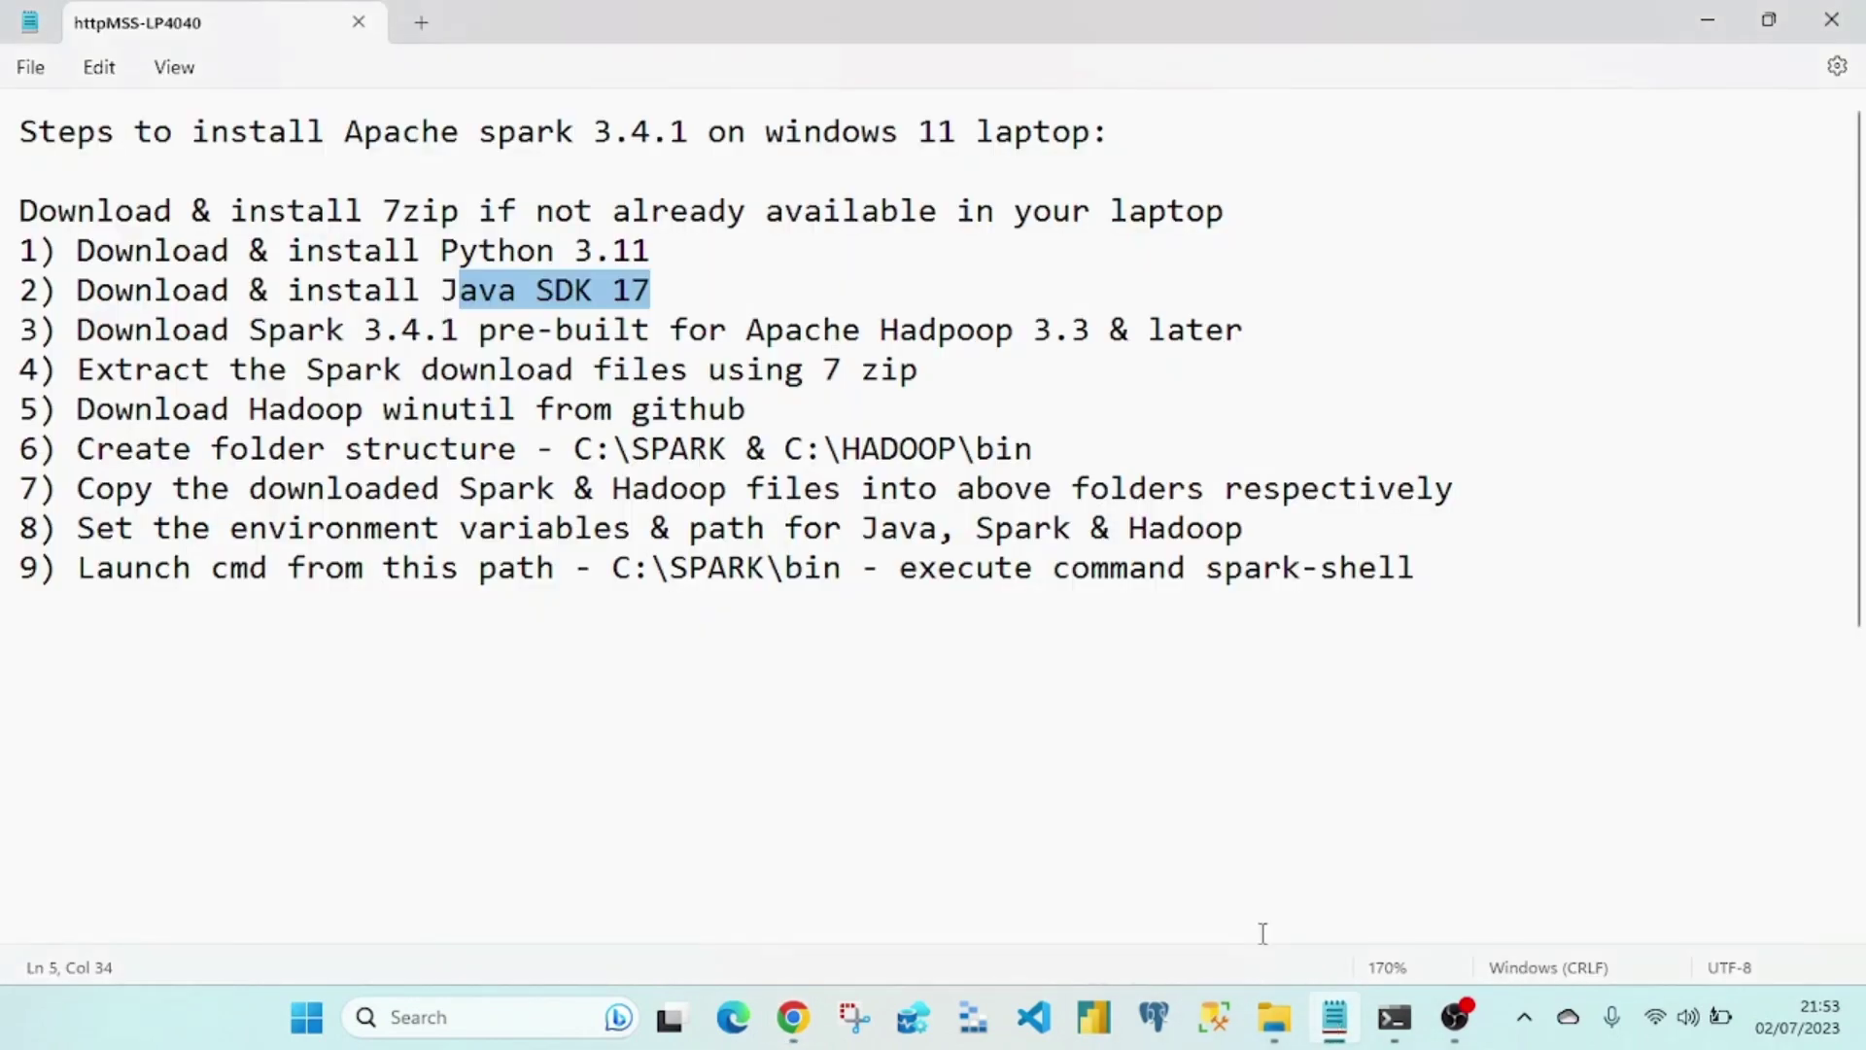
left_click_drag(671, 285, 394, 254)
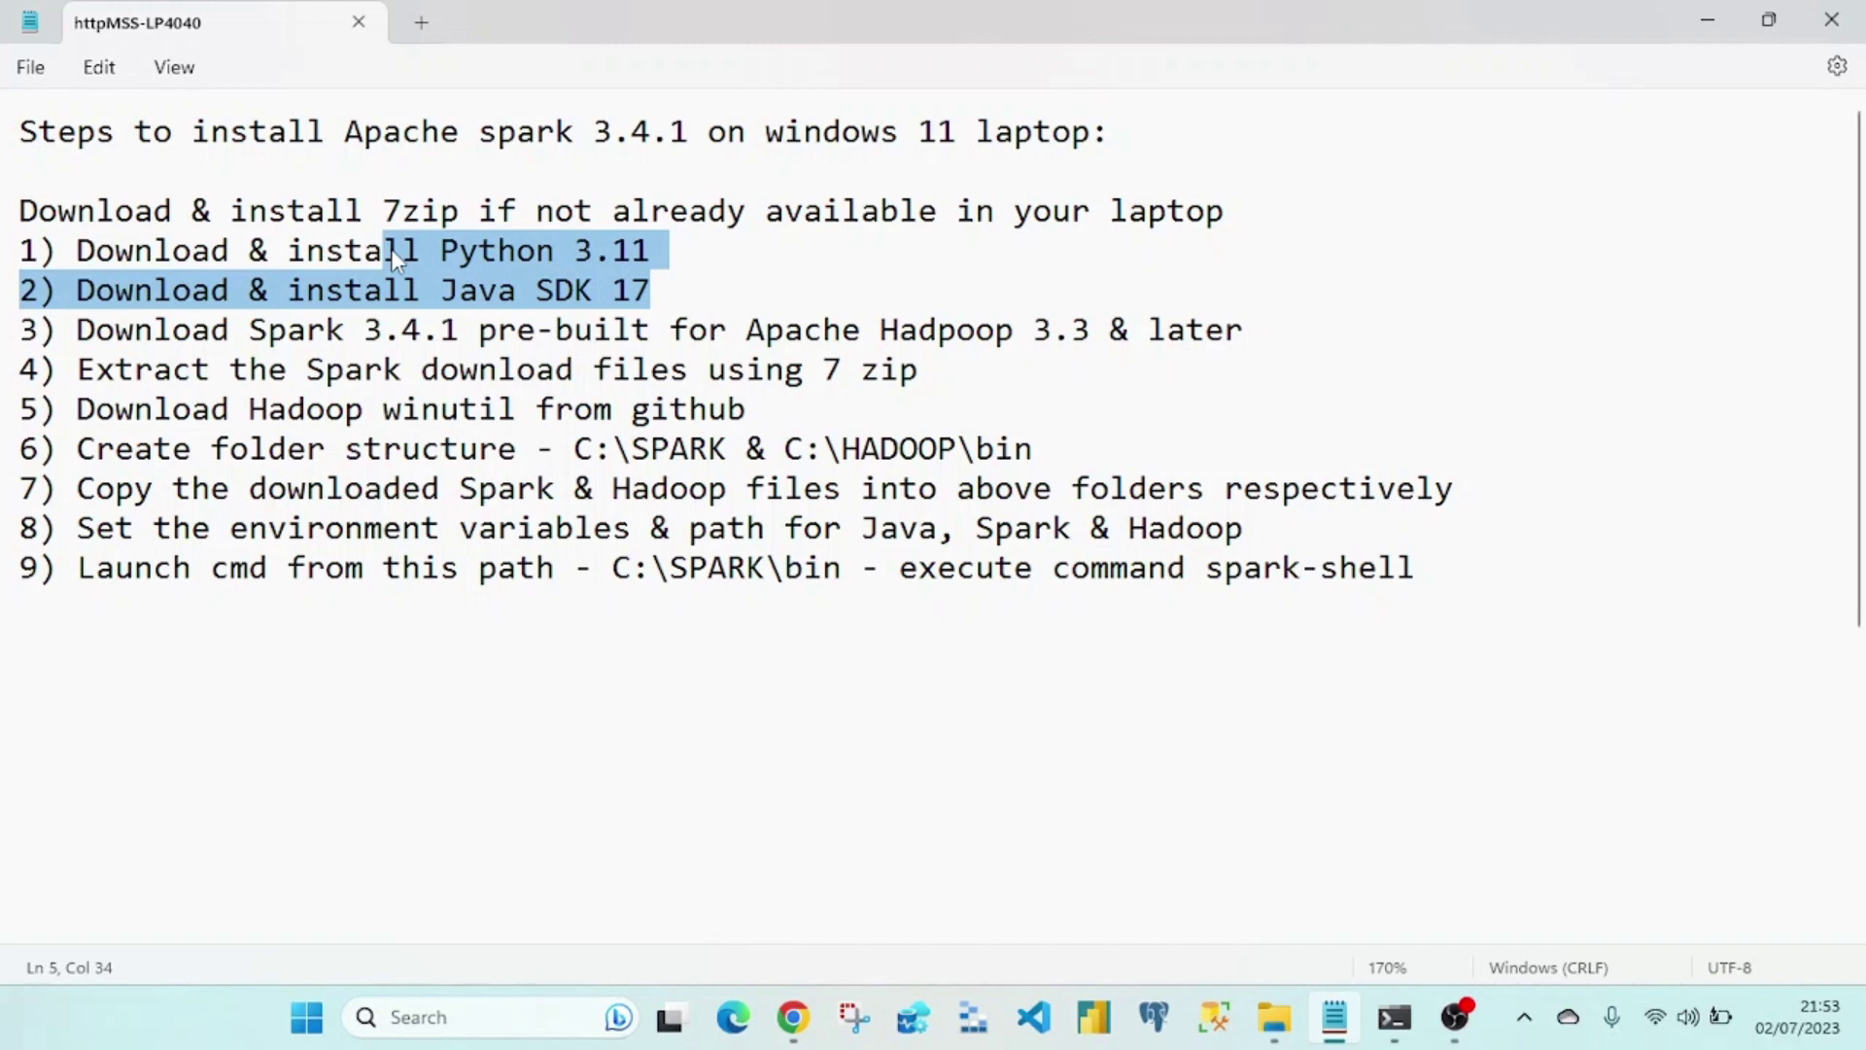
left_click(392, 255)
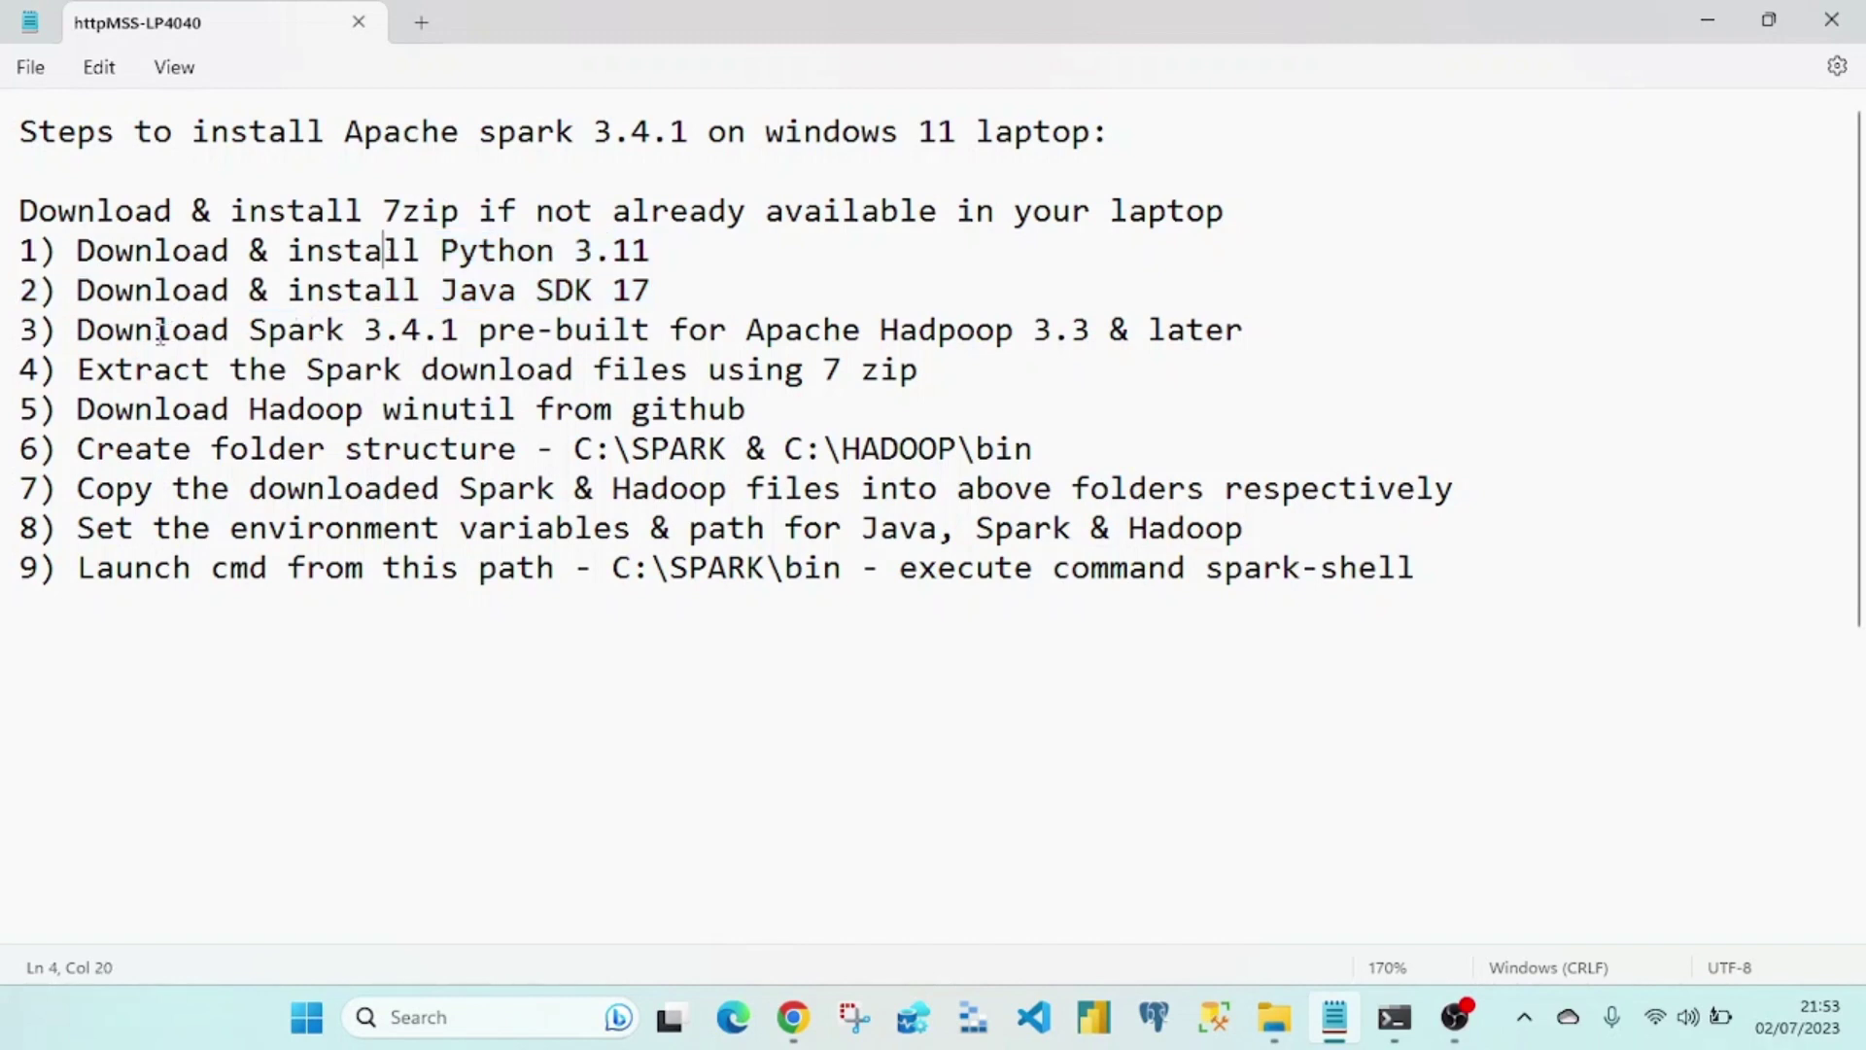
left_click_drag(160, 331, 424, 331)
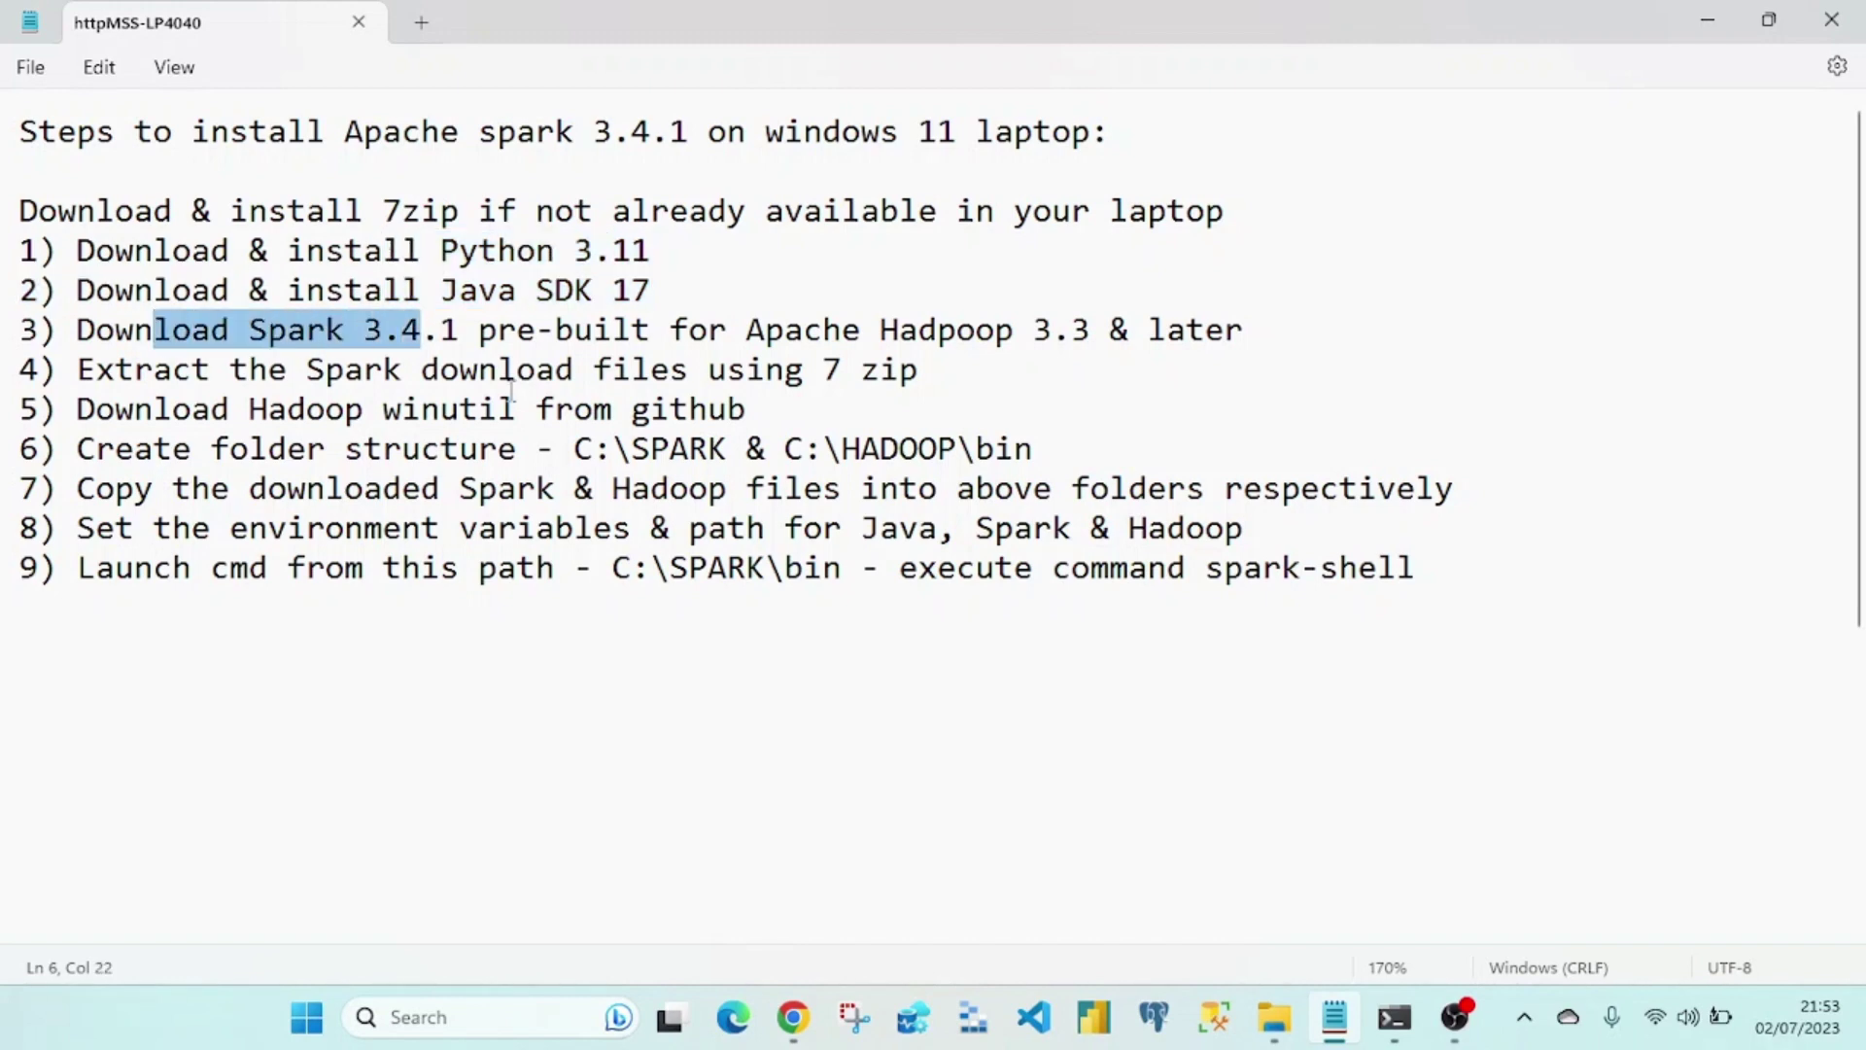
Step: Switch to the Spark downloads page in Chrome and choose release 3.4.1 (Jun 23 2023) with package type Pre-built for Apache Hadoop 3.3 and later
mouse_move(811, 1001)
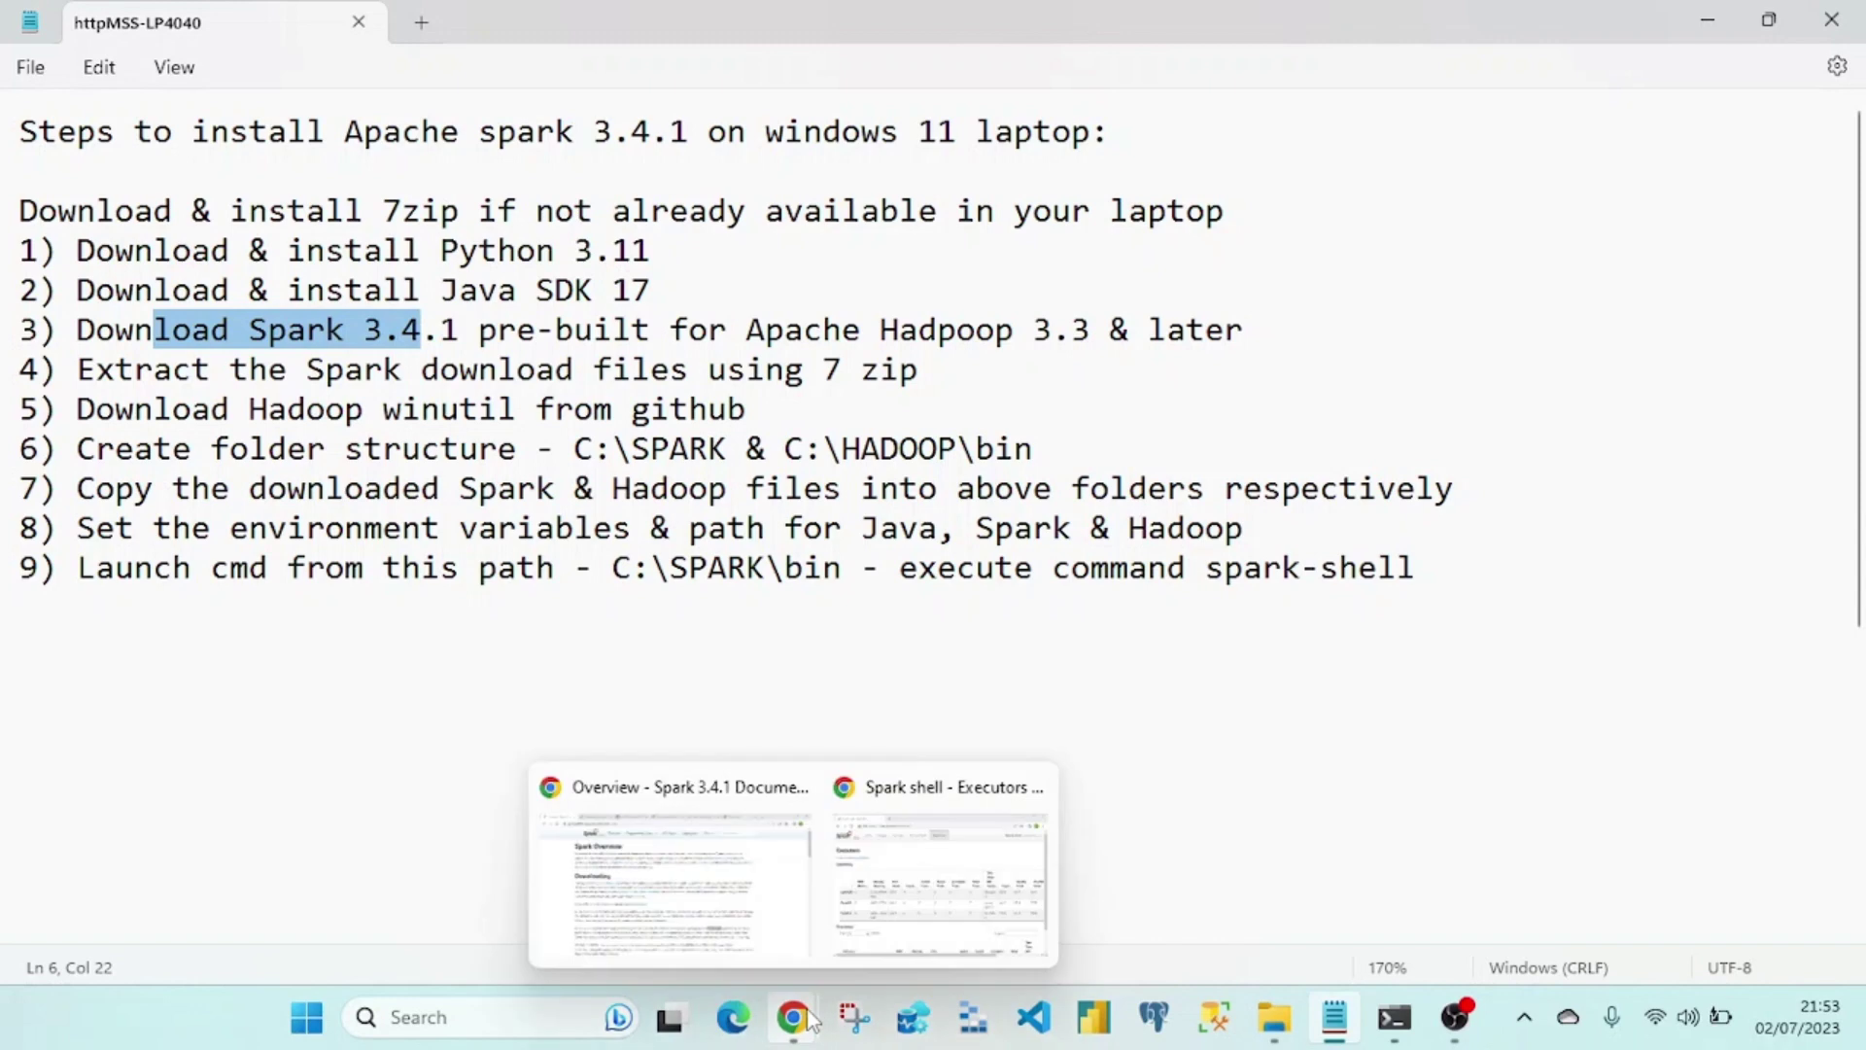
left_click(745, 925)
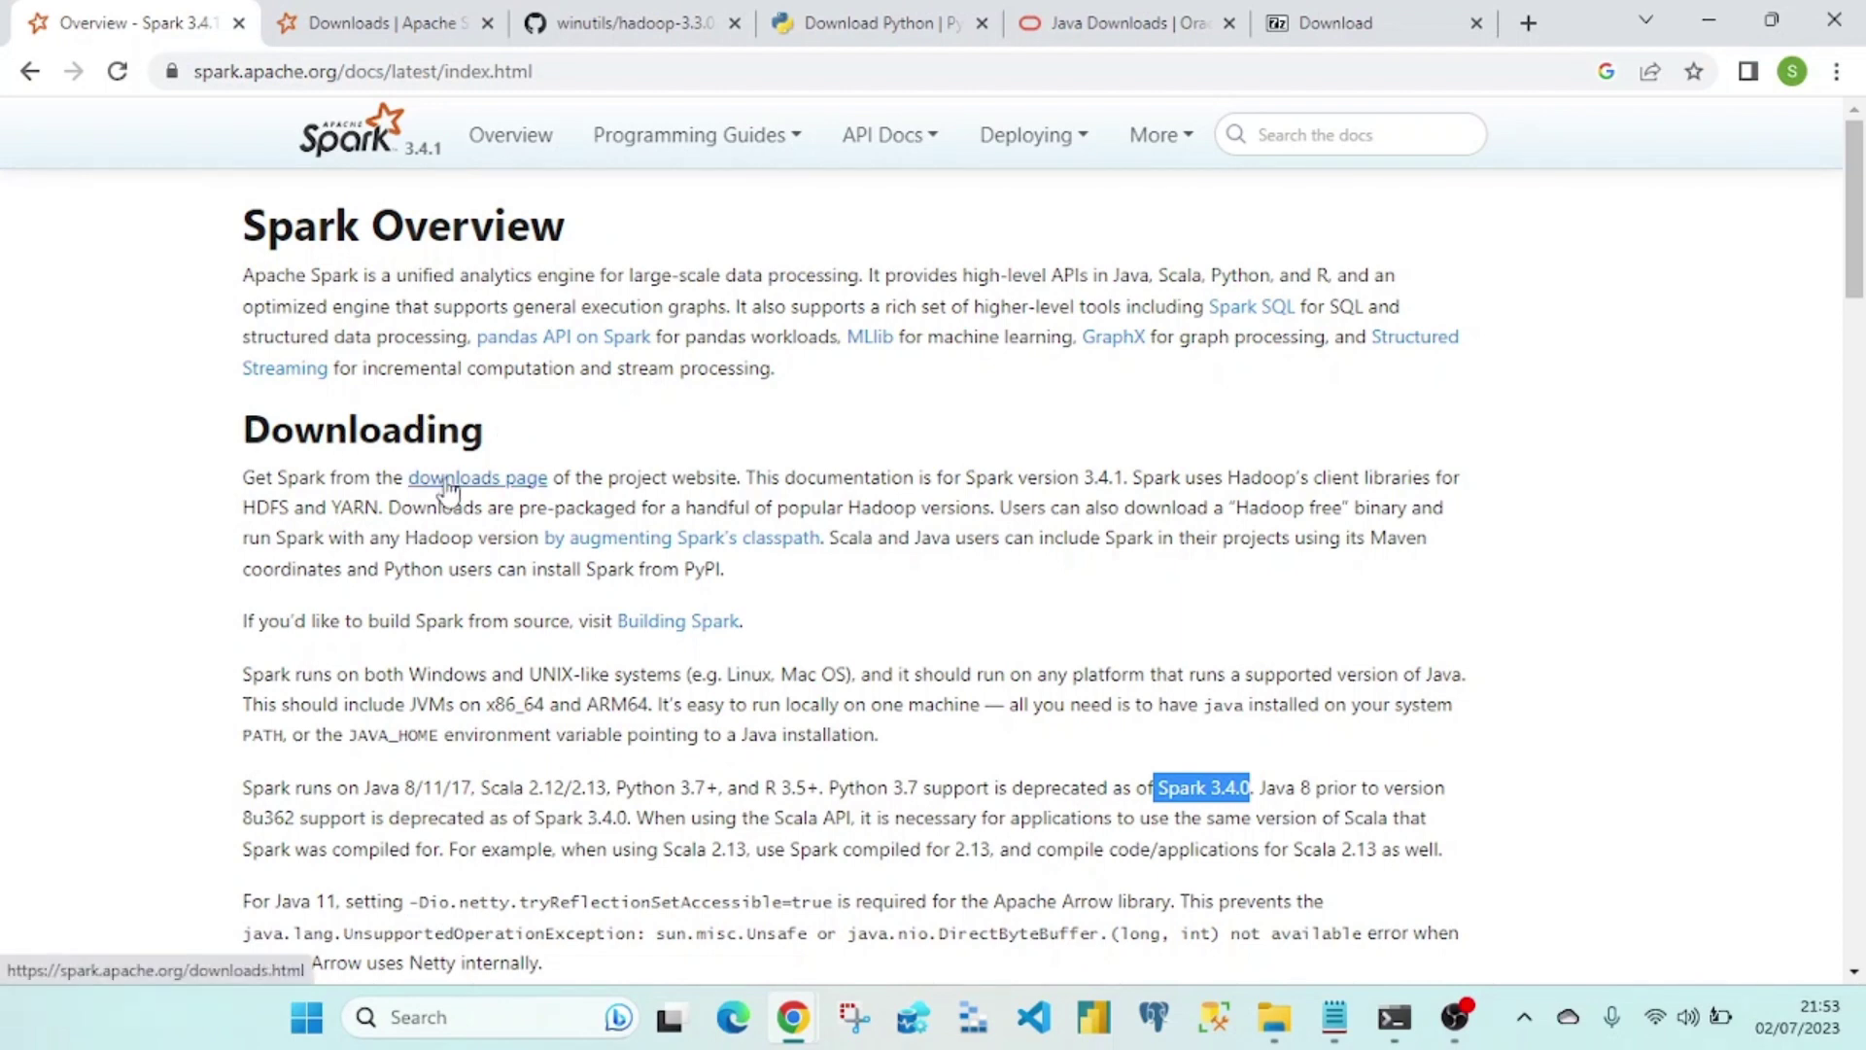
left_click(418, 29)
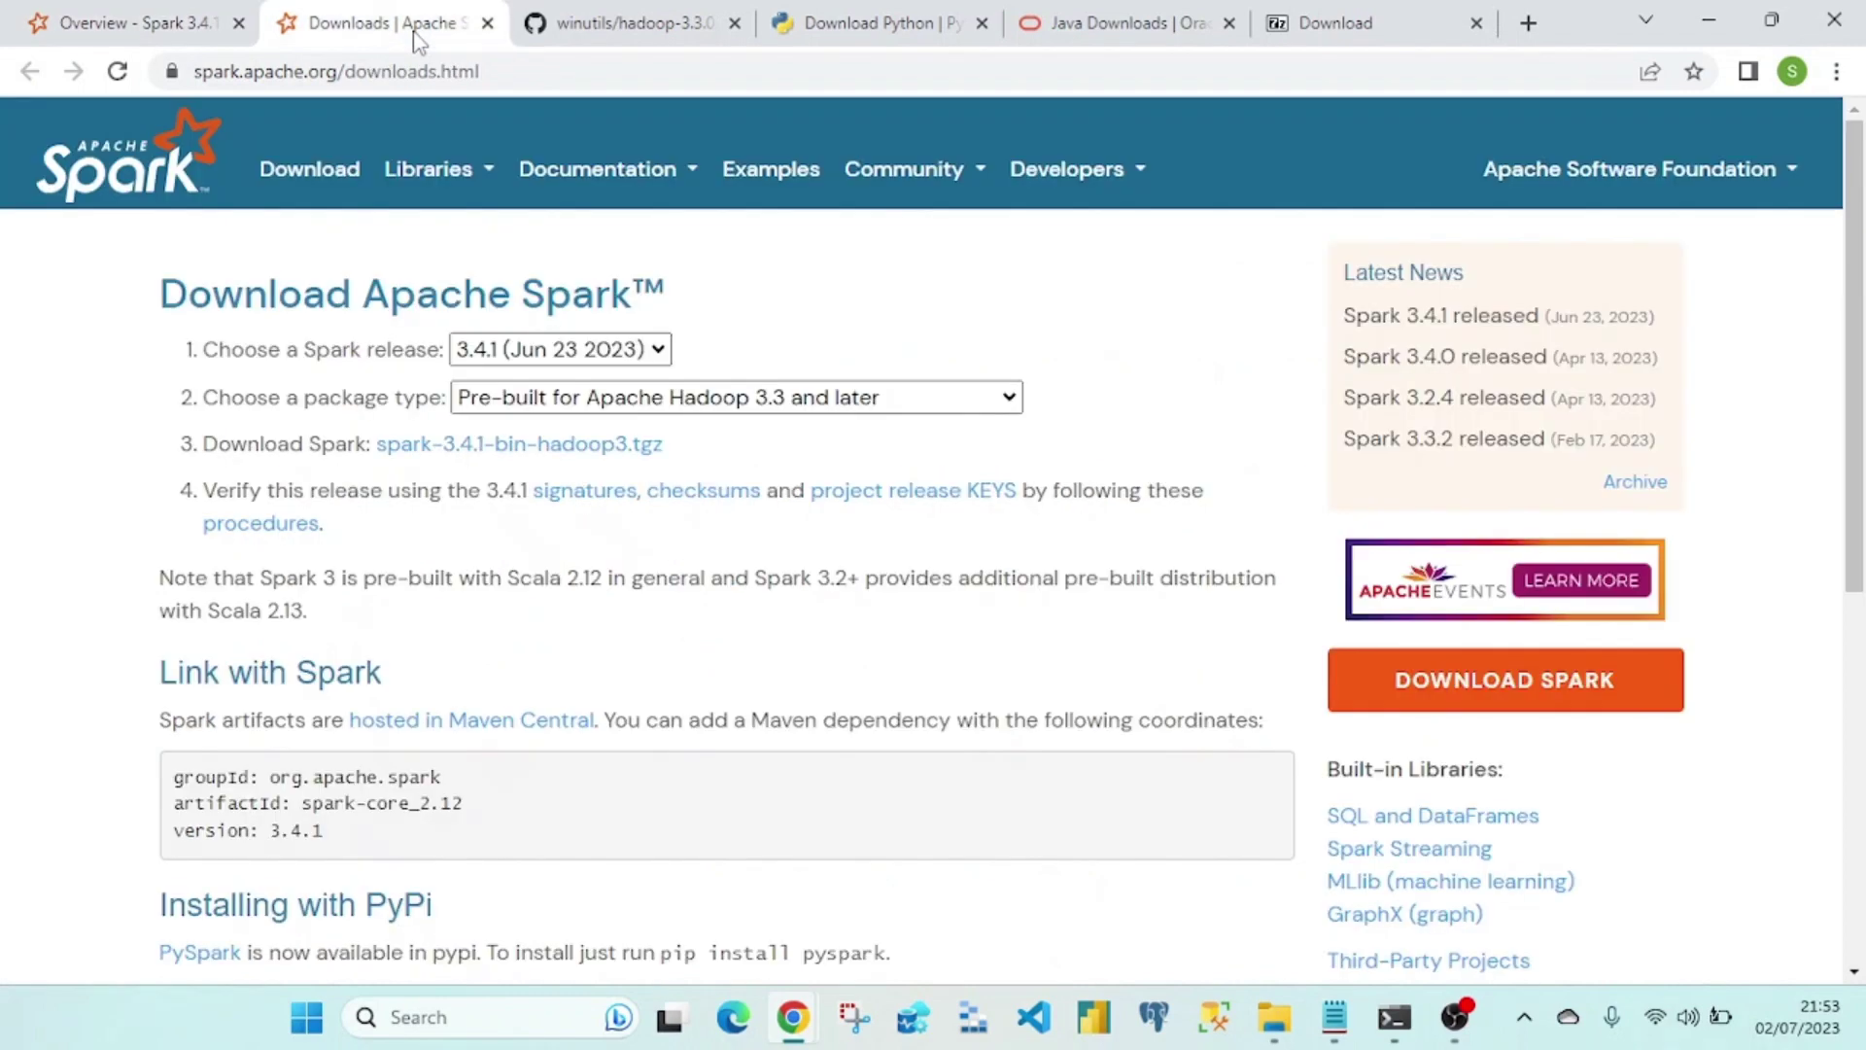
mouse_move(437, 173)
left_click(579, 359)
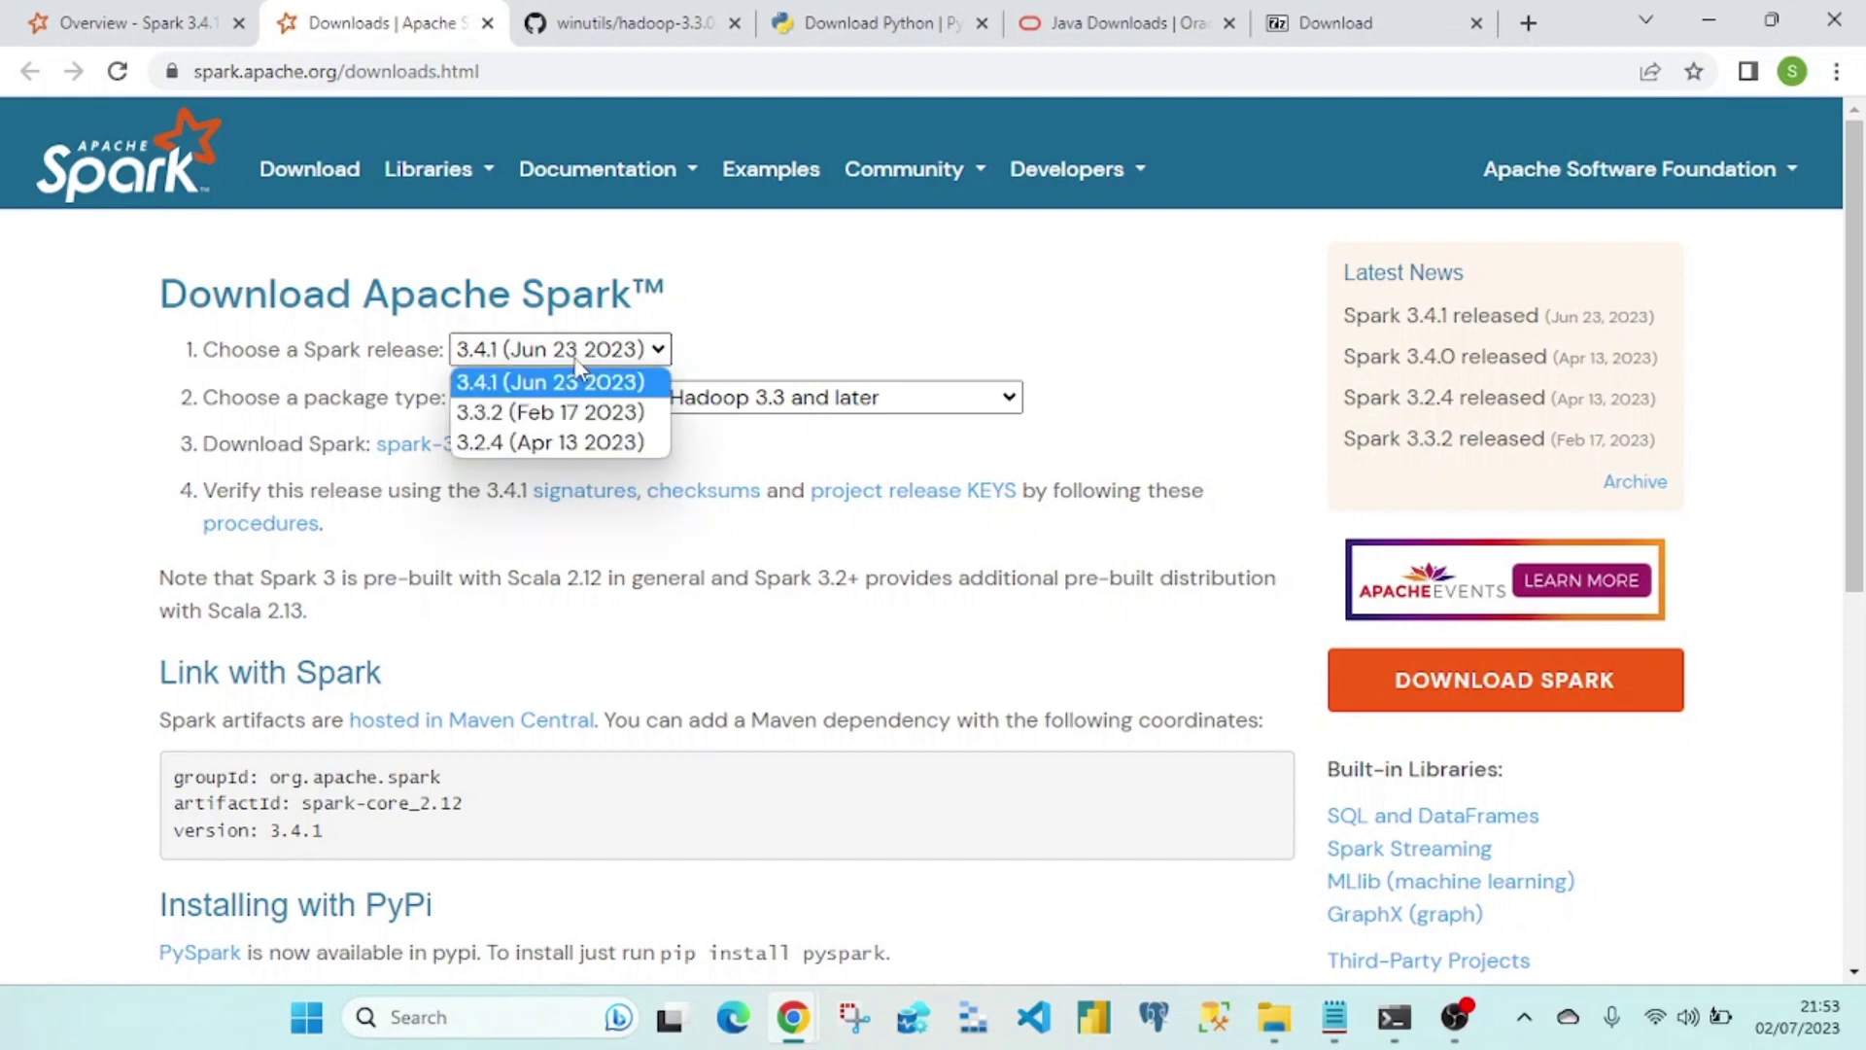
left_click(591, 387)
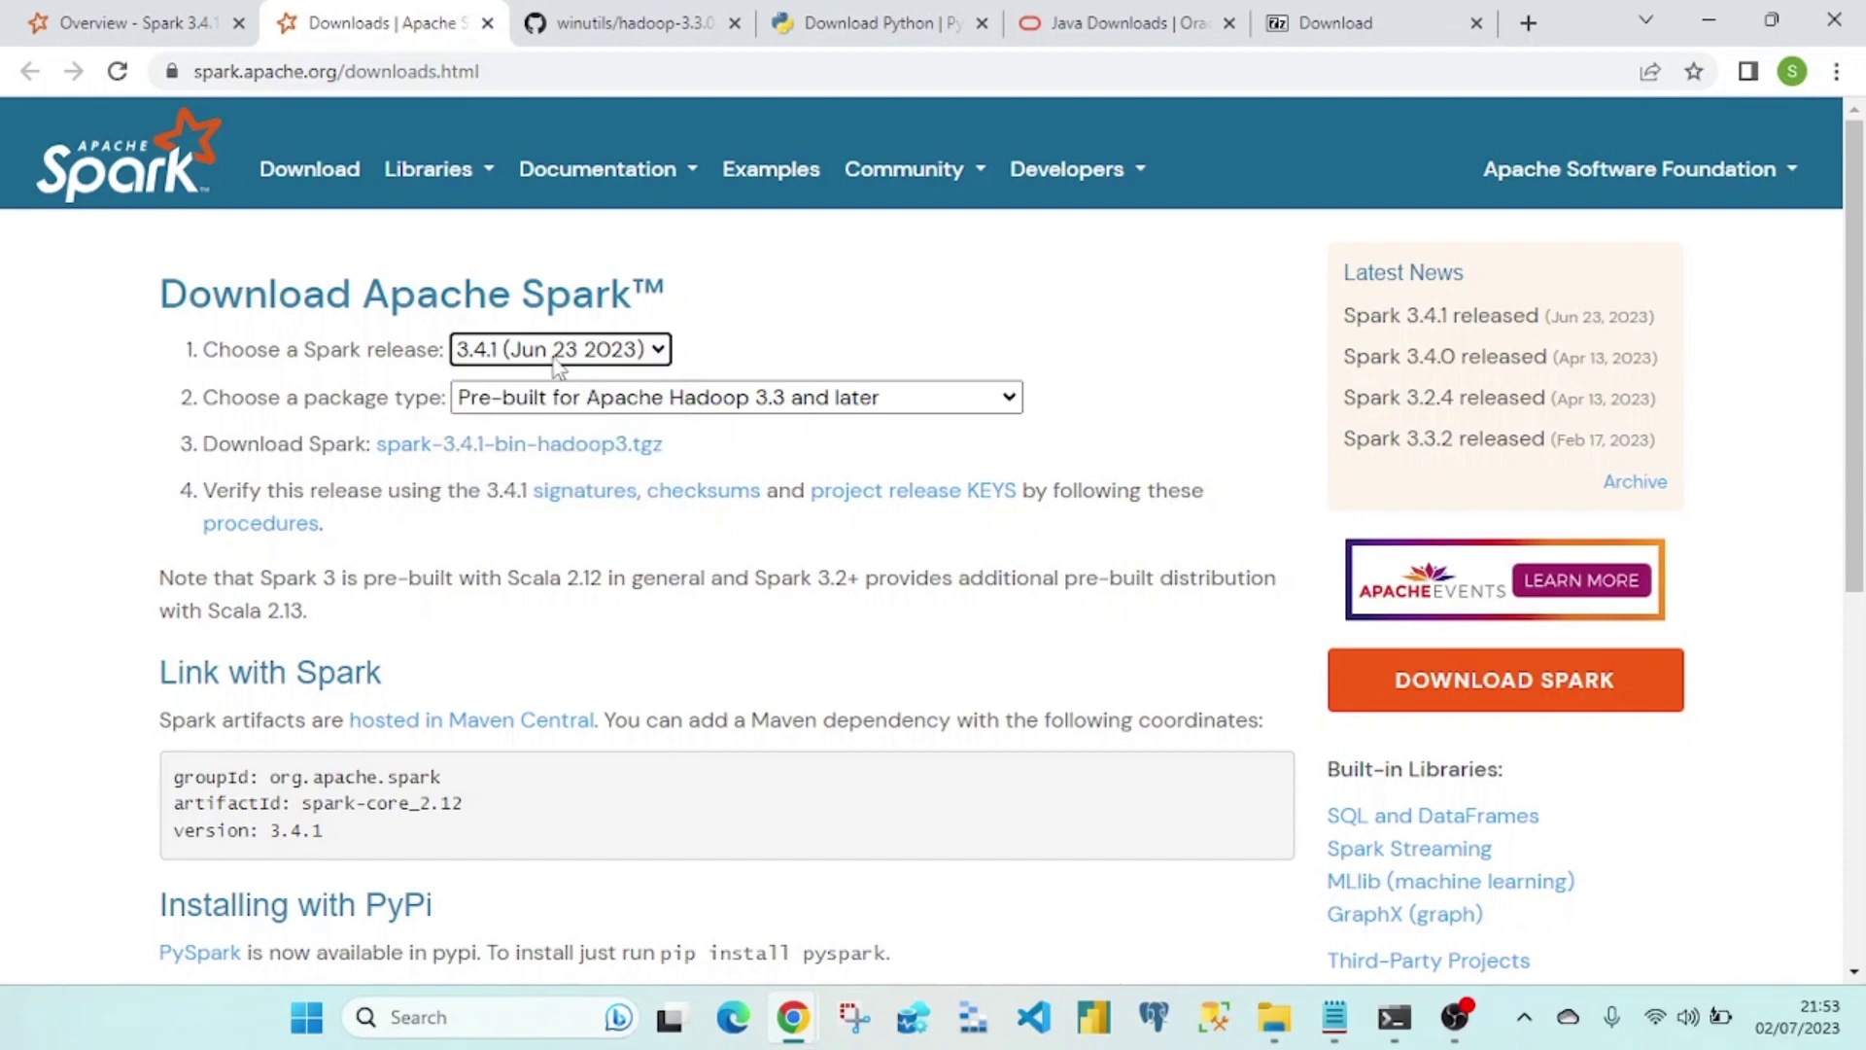
left_click(729, 412)
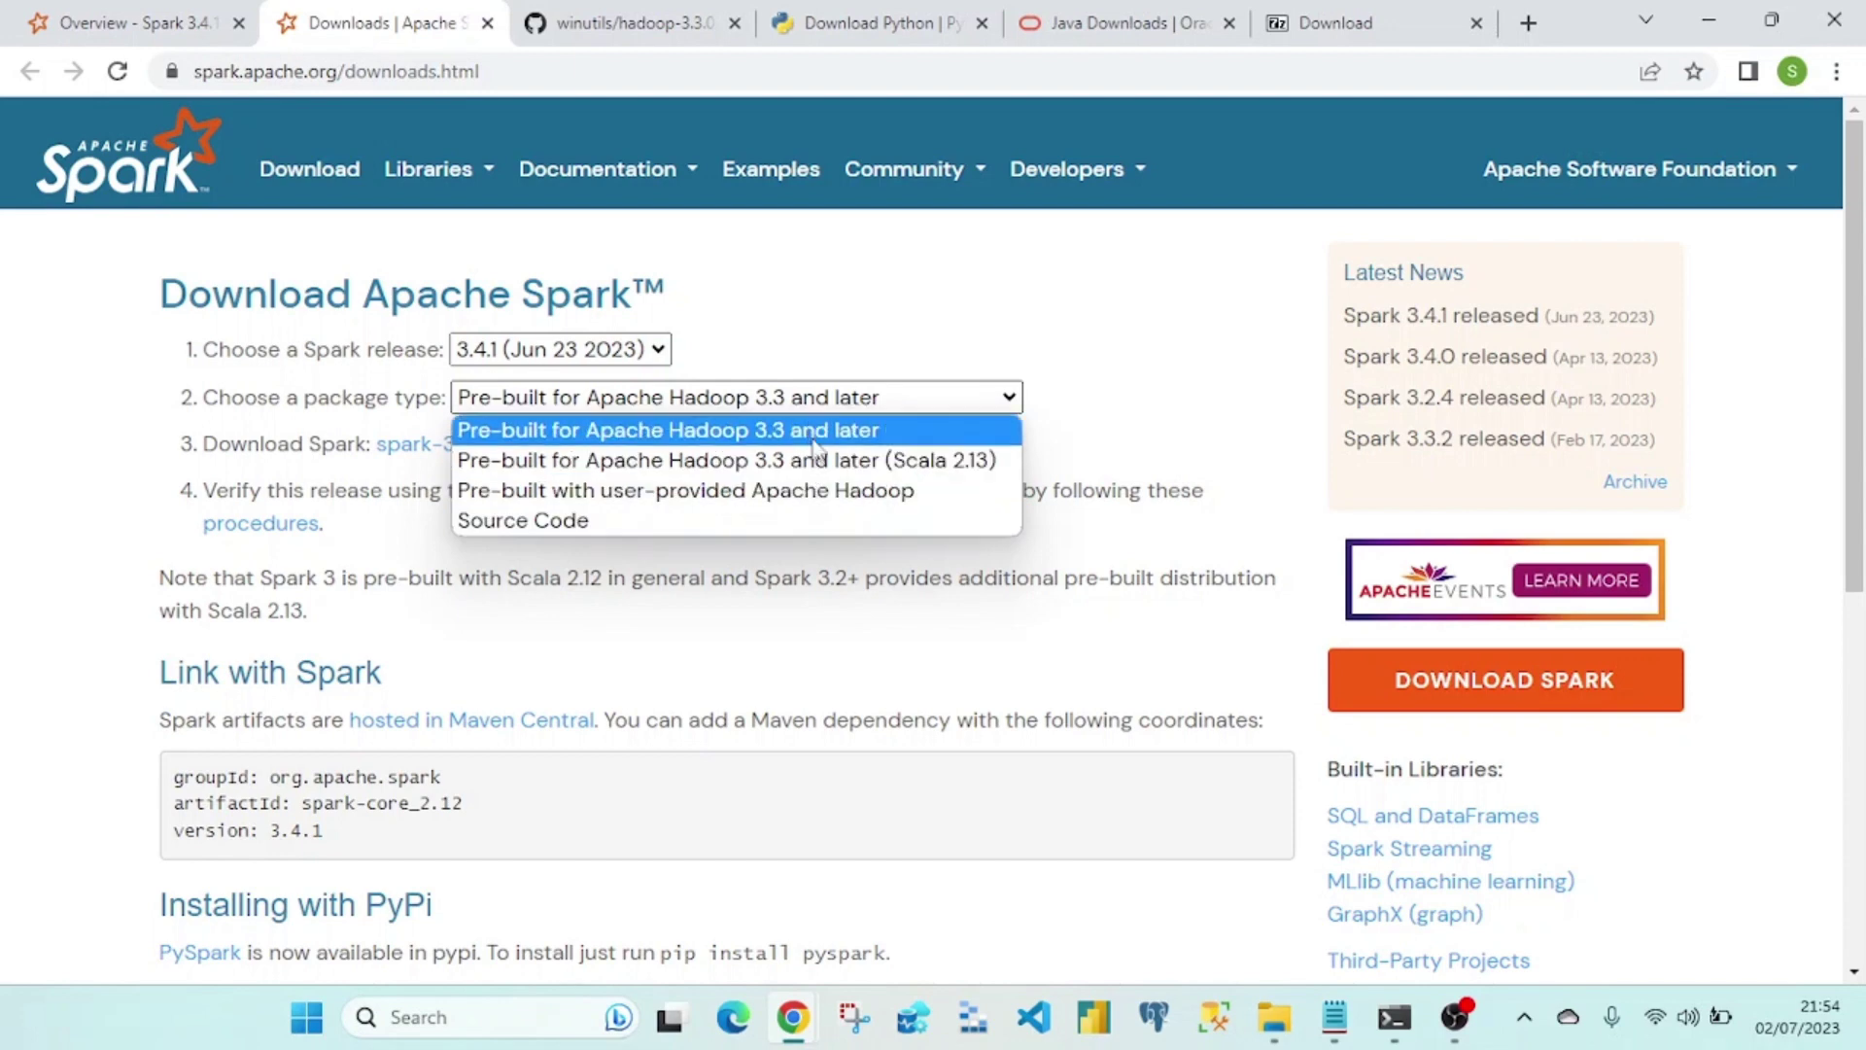
left_click(667, 431)
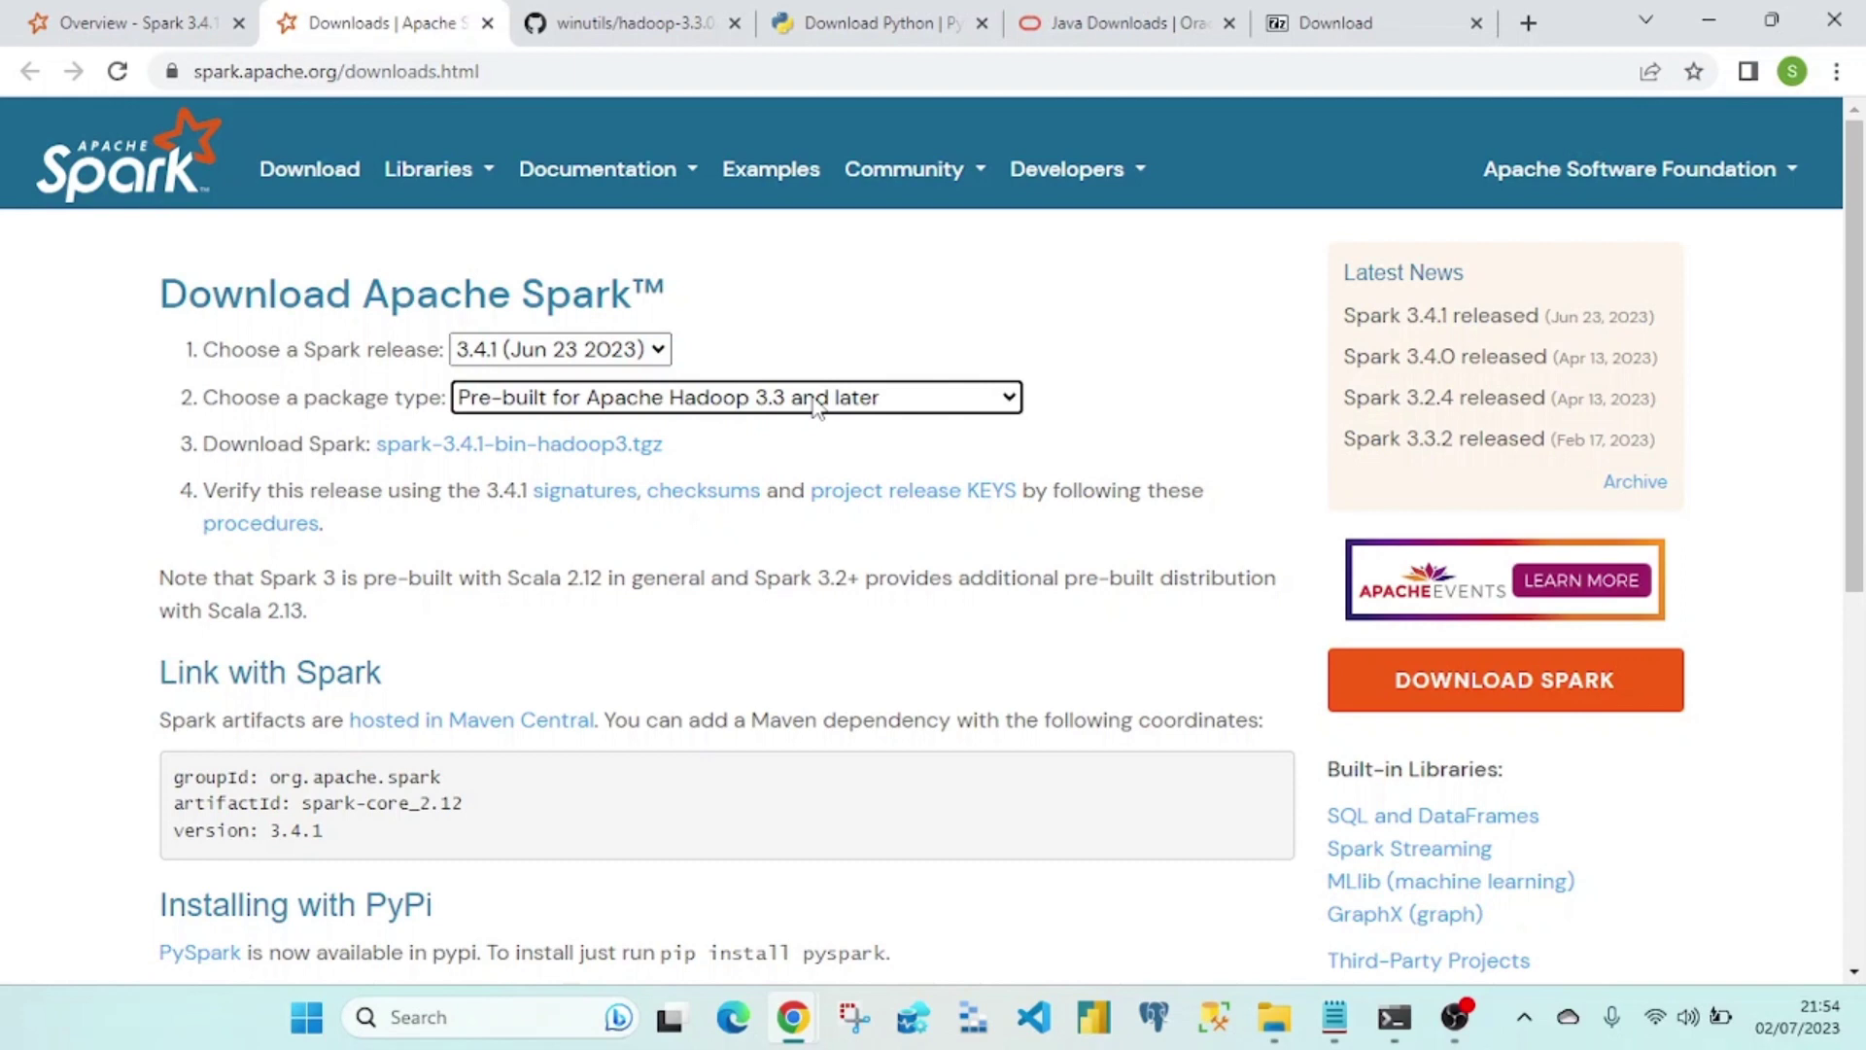
Step: Highlight the Hadoop client libraries sentence in the Spark Overview, then switch to Notepad and highlight the Hadoop winutil item
left_click(58, 23)
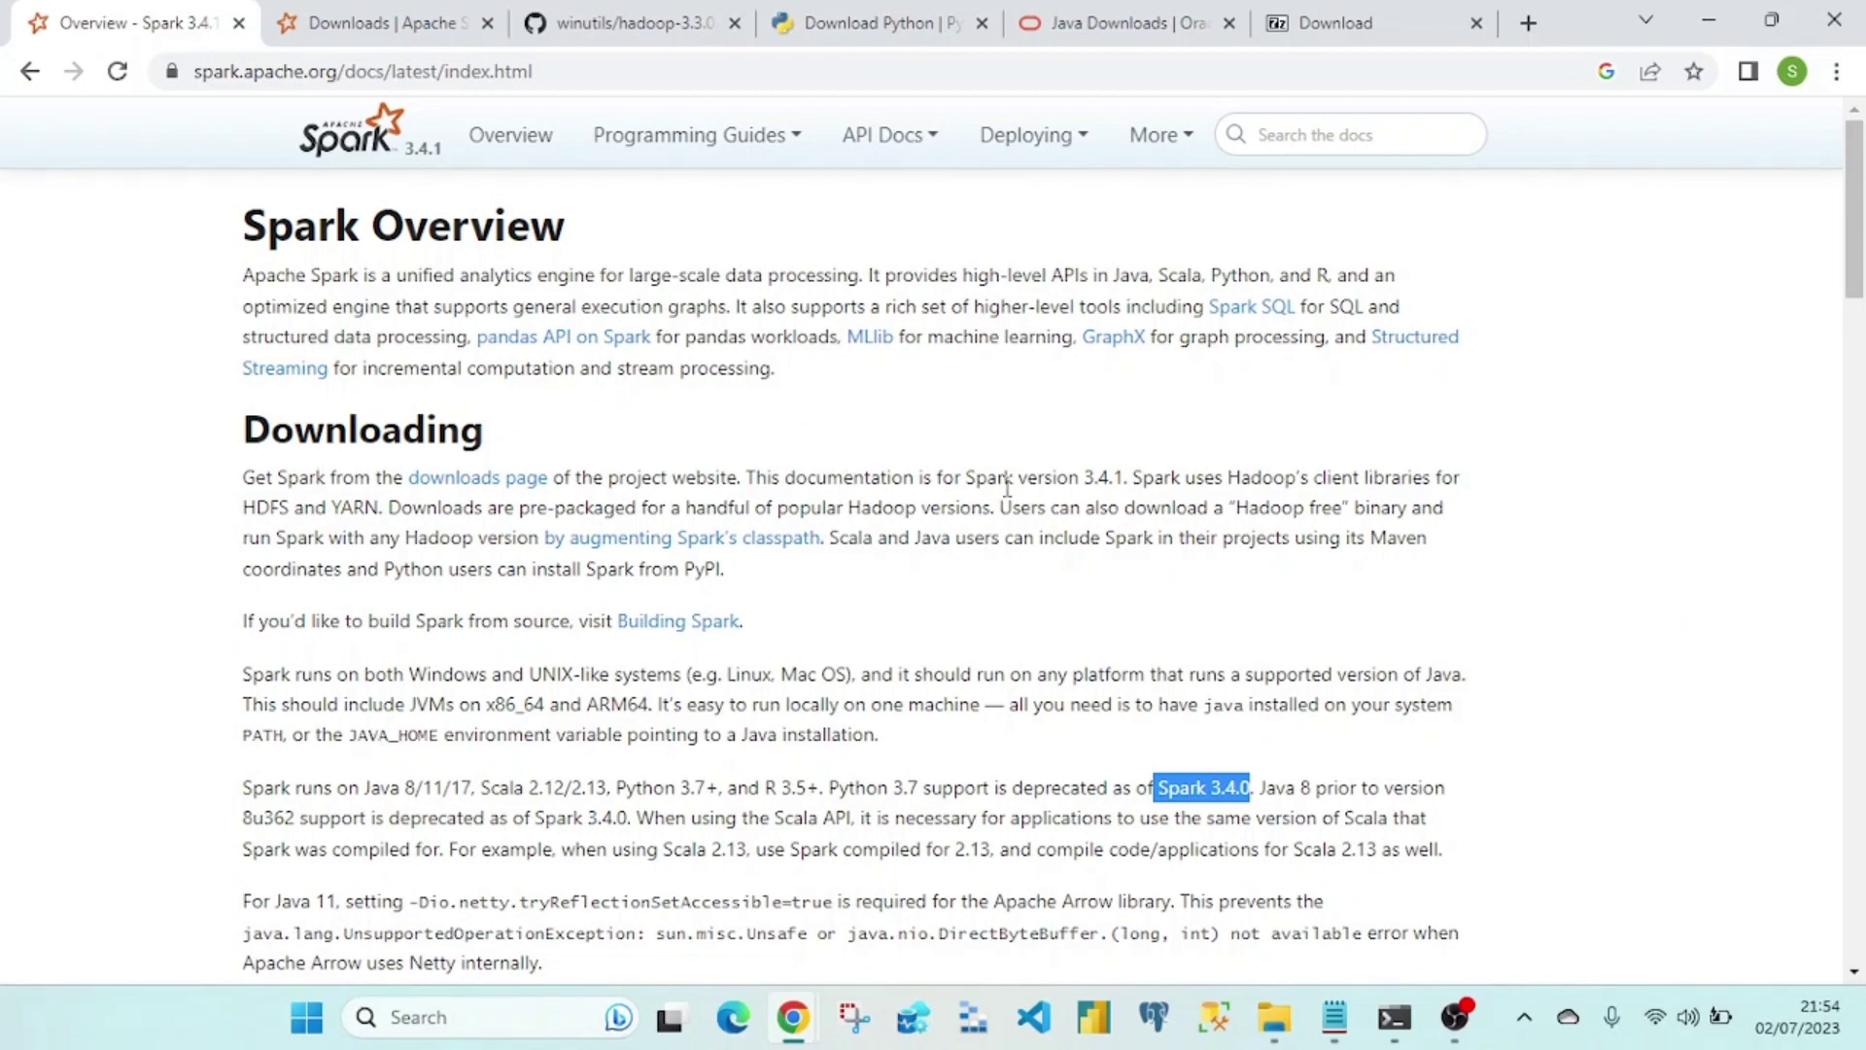
left_click_drag(1163, 481, 1458, 483)
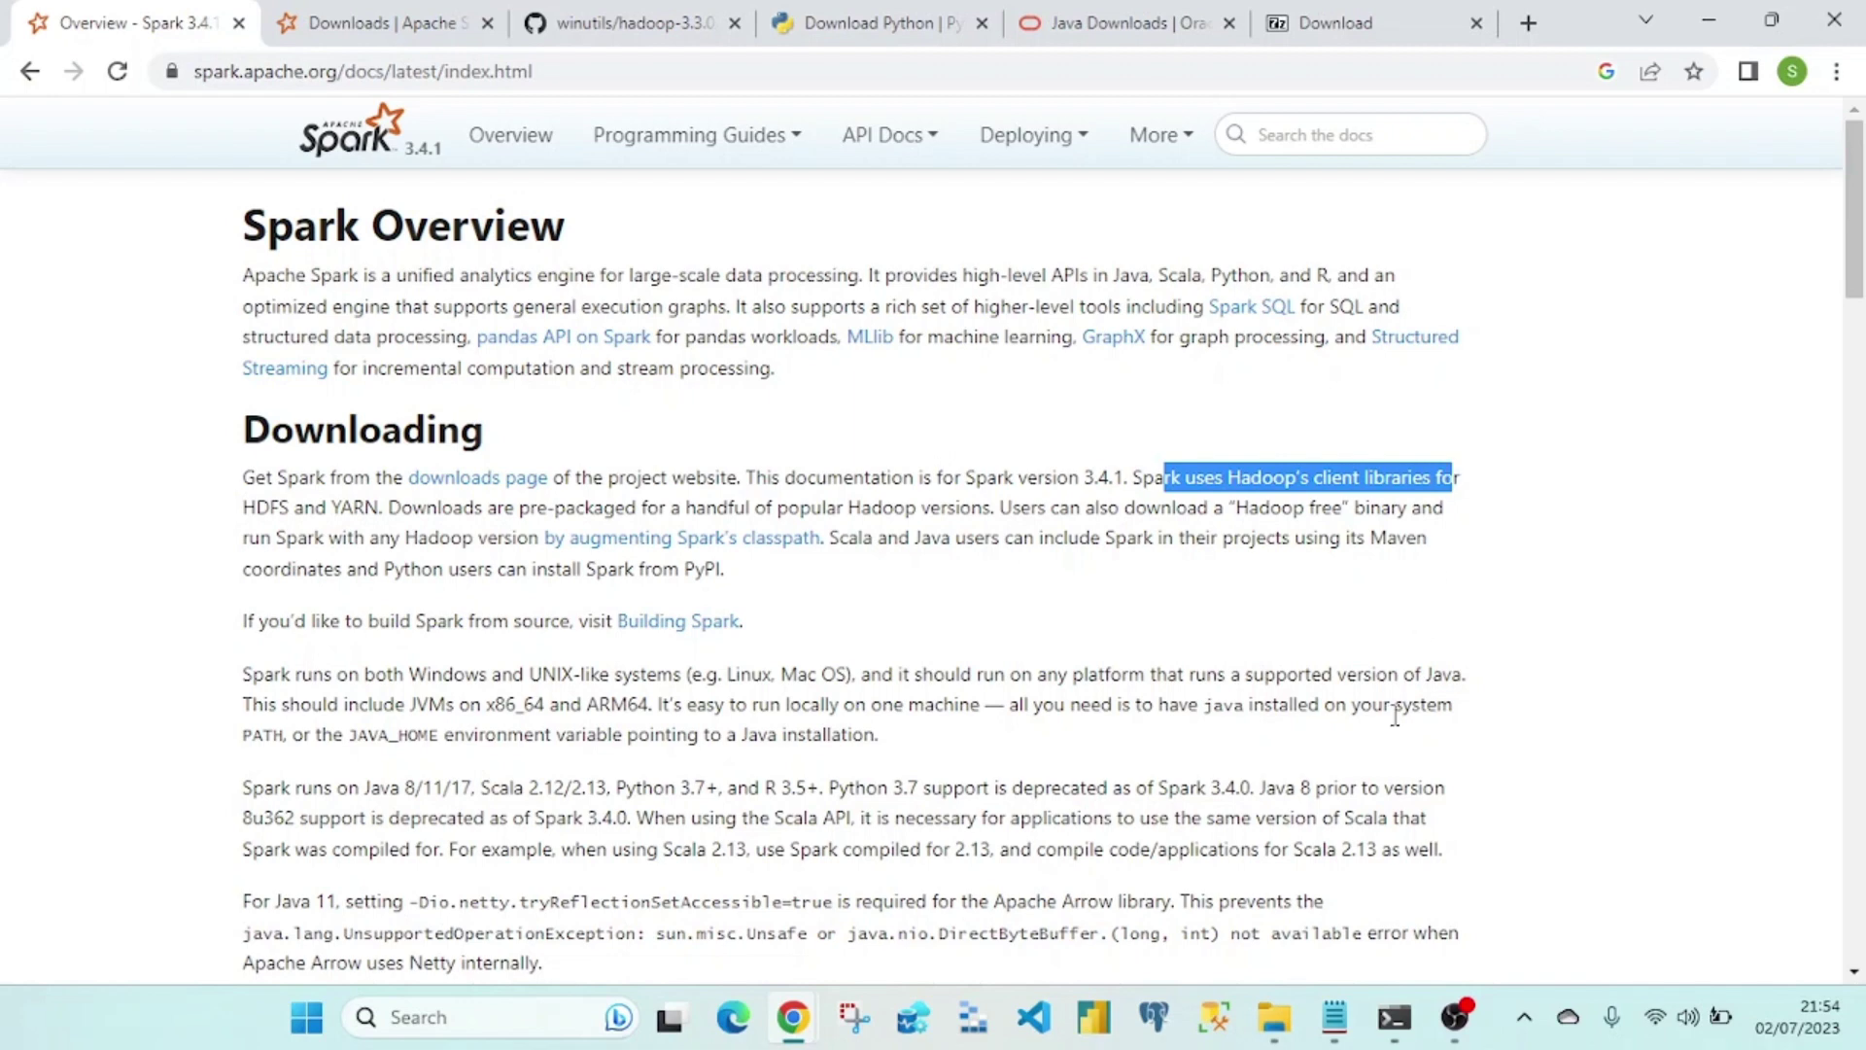
mouse_move(1335, 1010)
left_click(1293, 904)
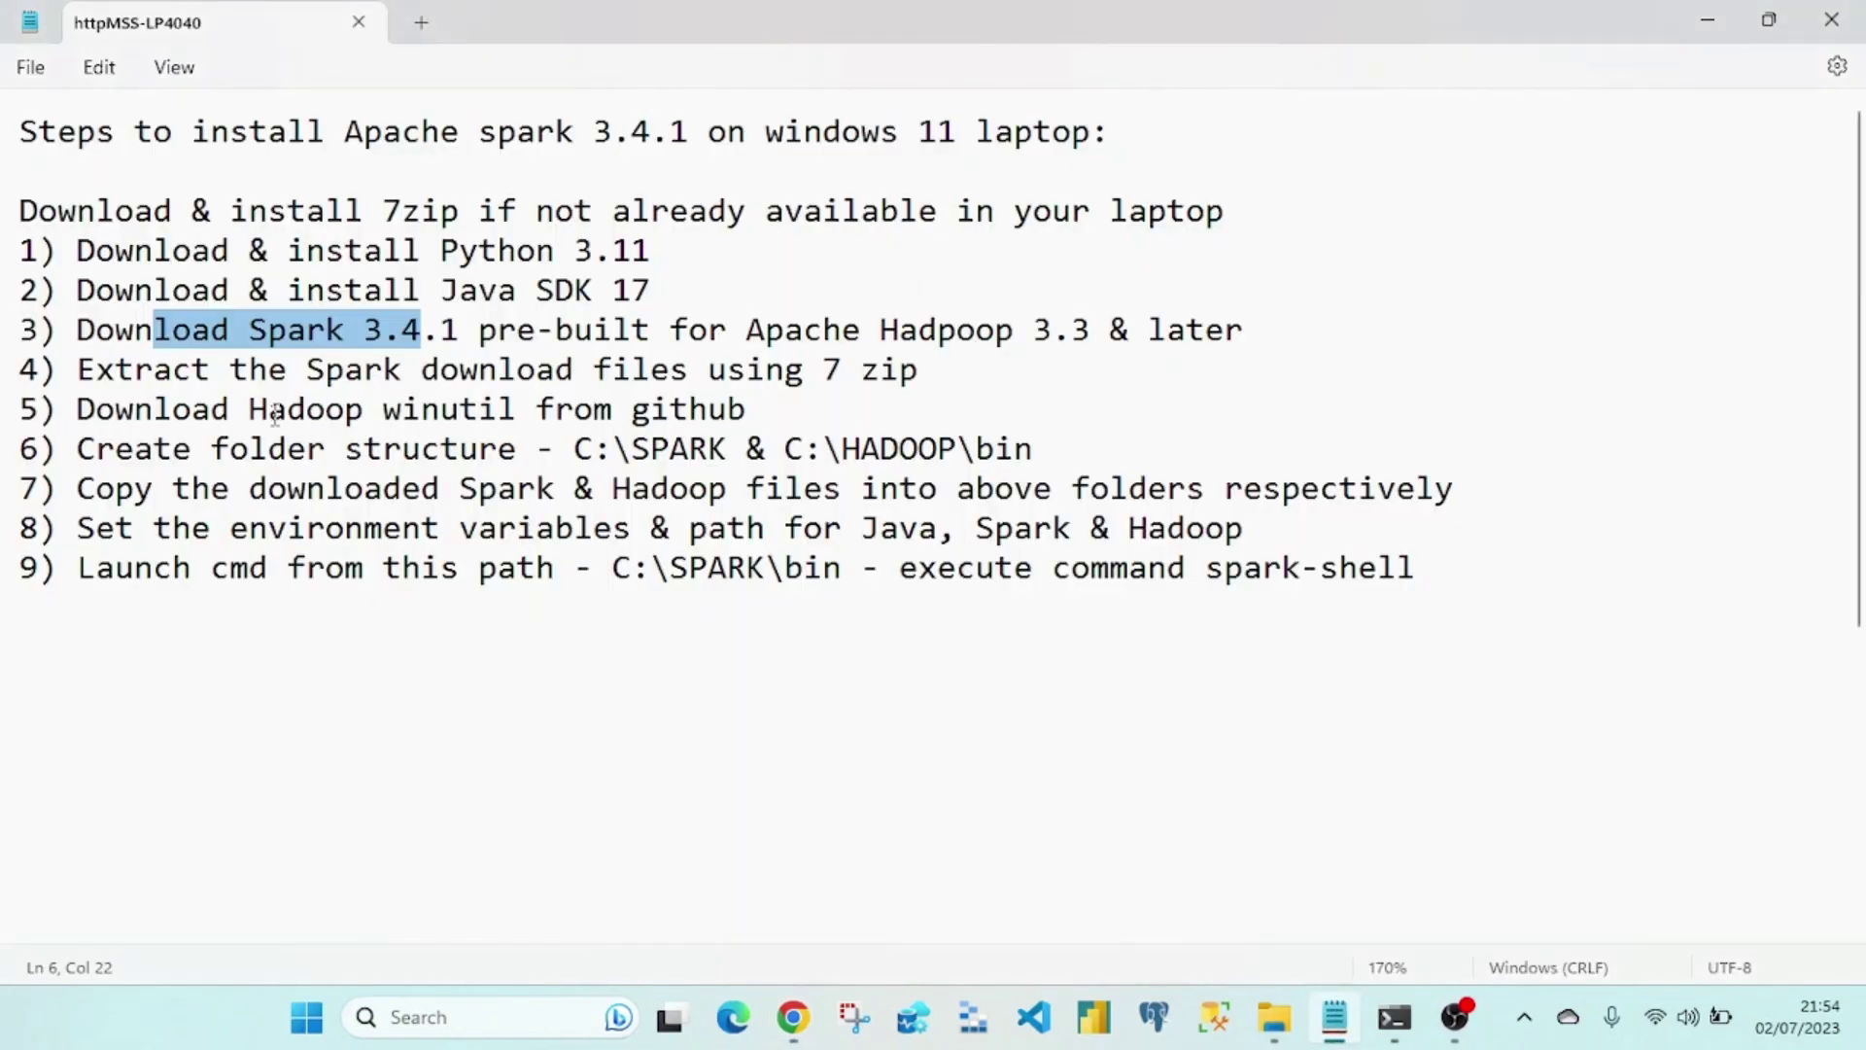
left_click_drag(249, 409, 730, 409)
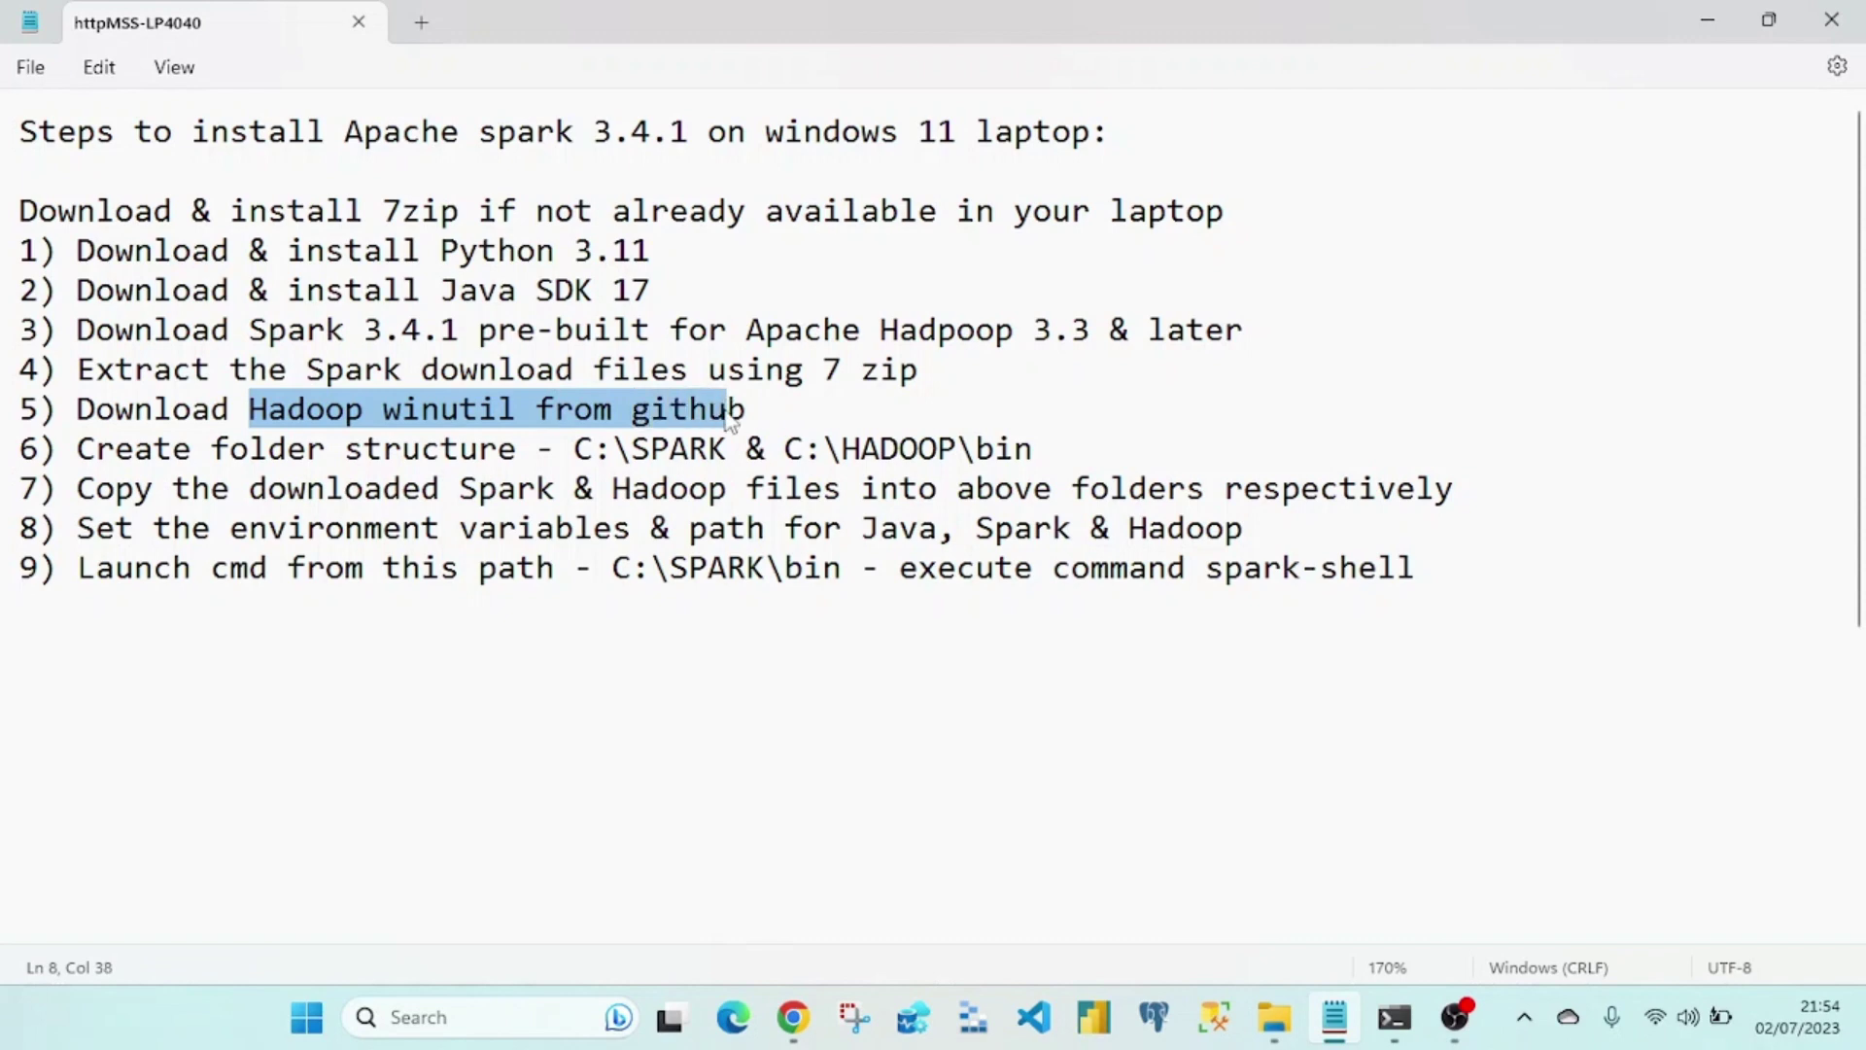
Step: Highlight the Spark download item in the notes, then open the spark-3.4.1-bin-hadoop3.tgz link on the Spark downloads page in Chrome
mouse_move(1353, 1013)
left_click_drag(100, 330, 332, 338)
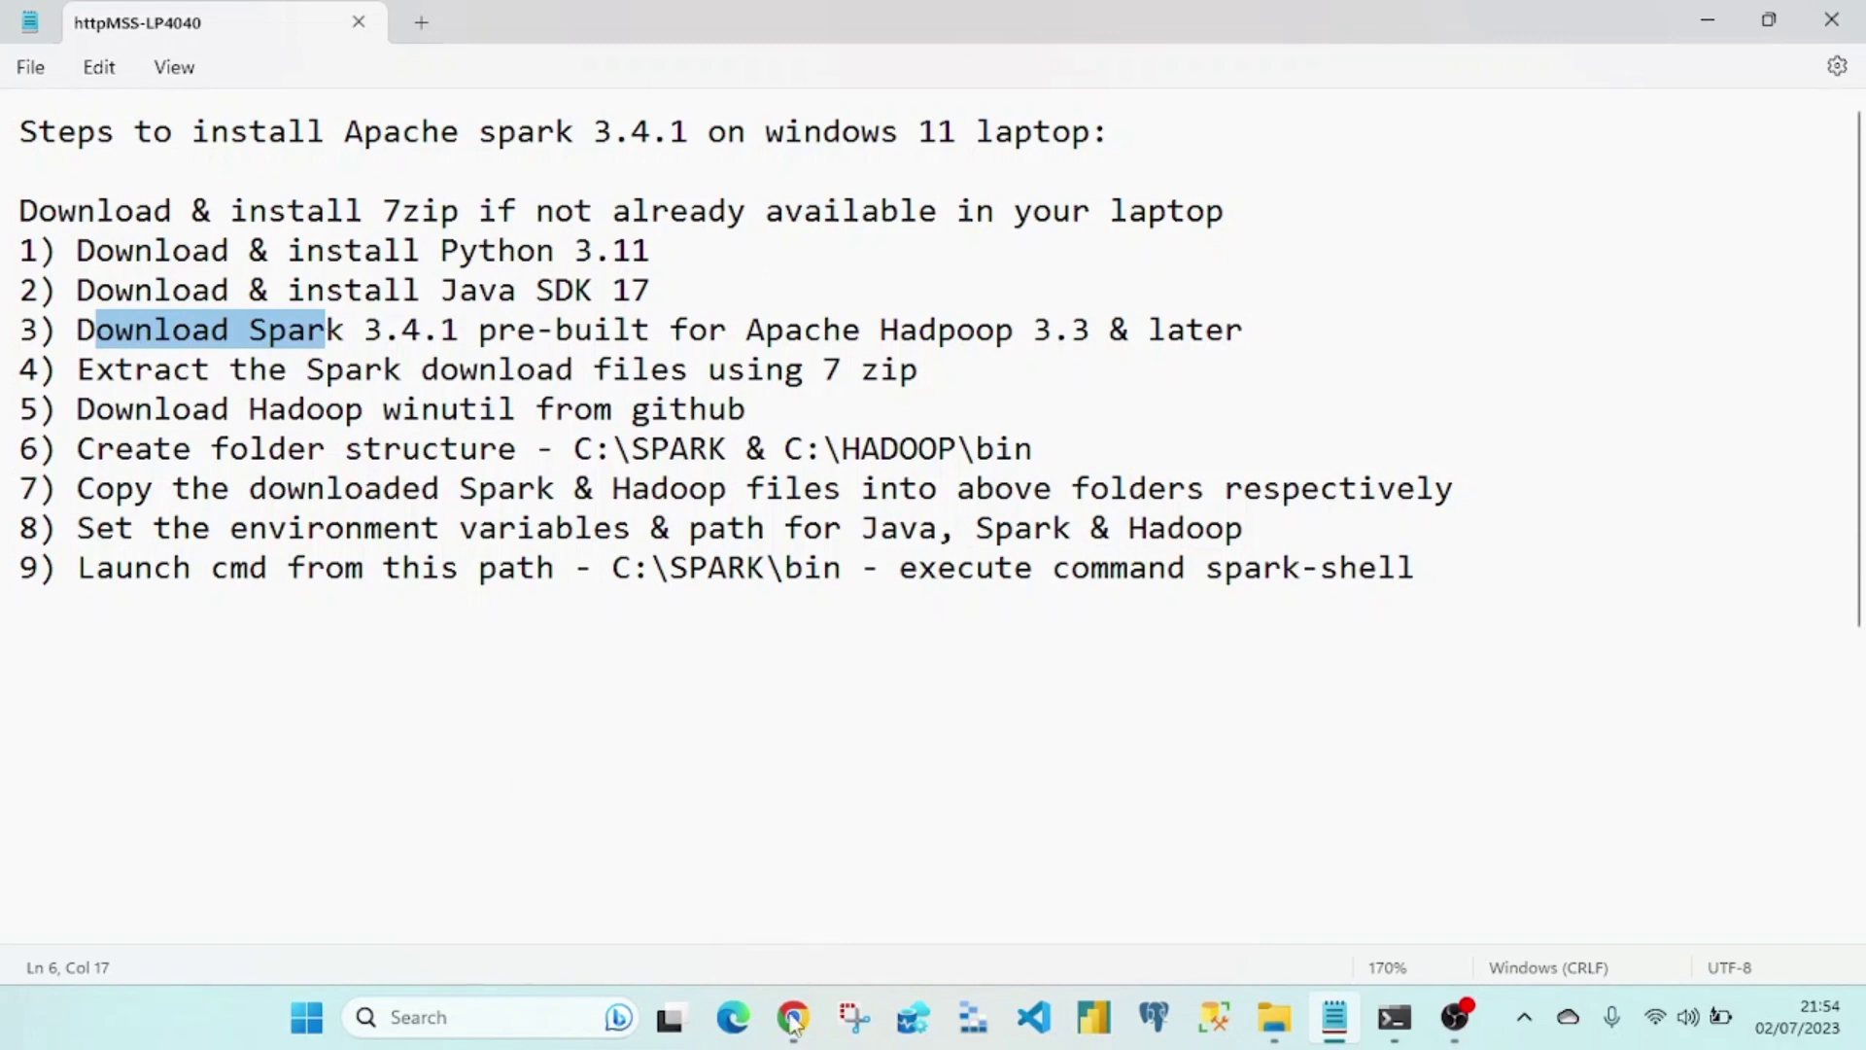
mouse_move(793, 1016)
left_click(680, 856)
left_click(429, 12)
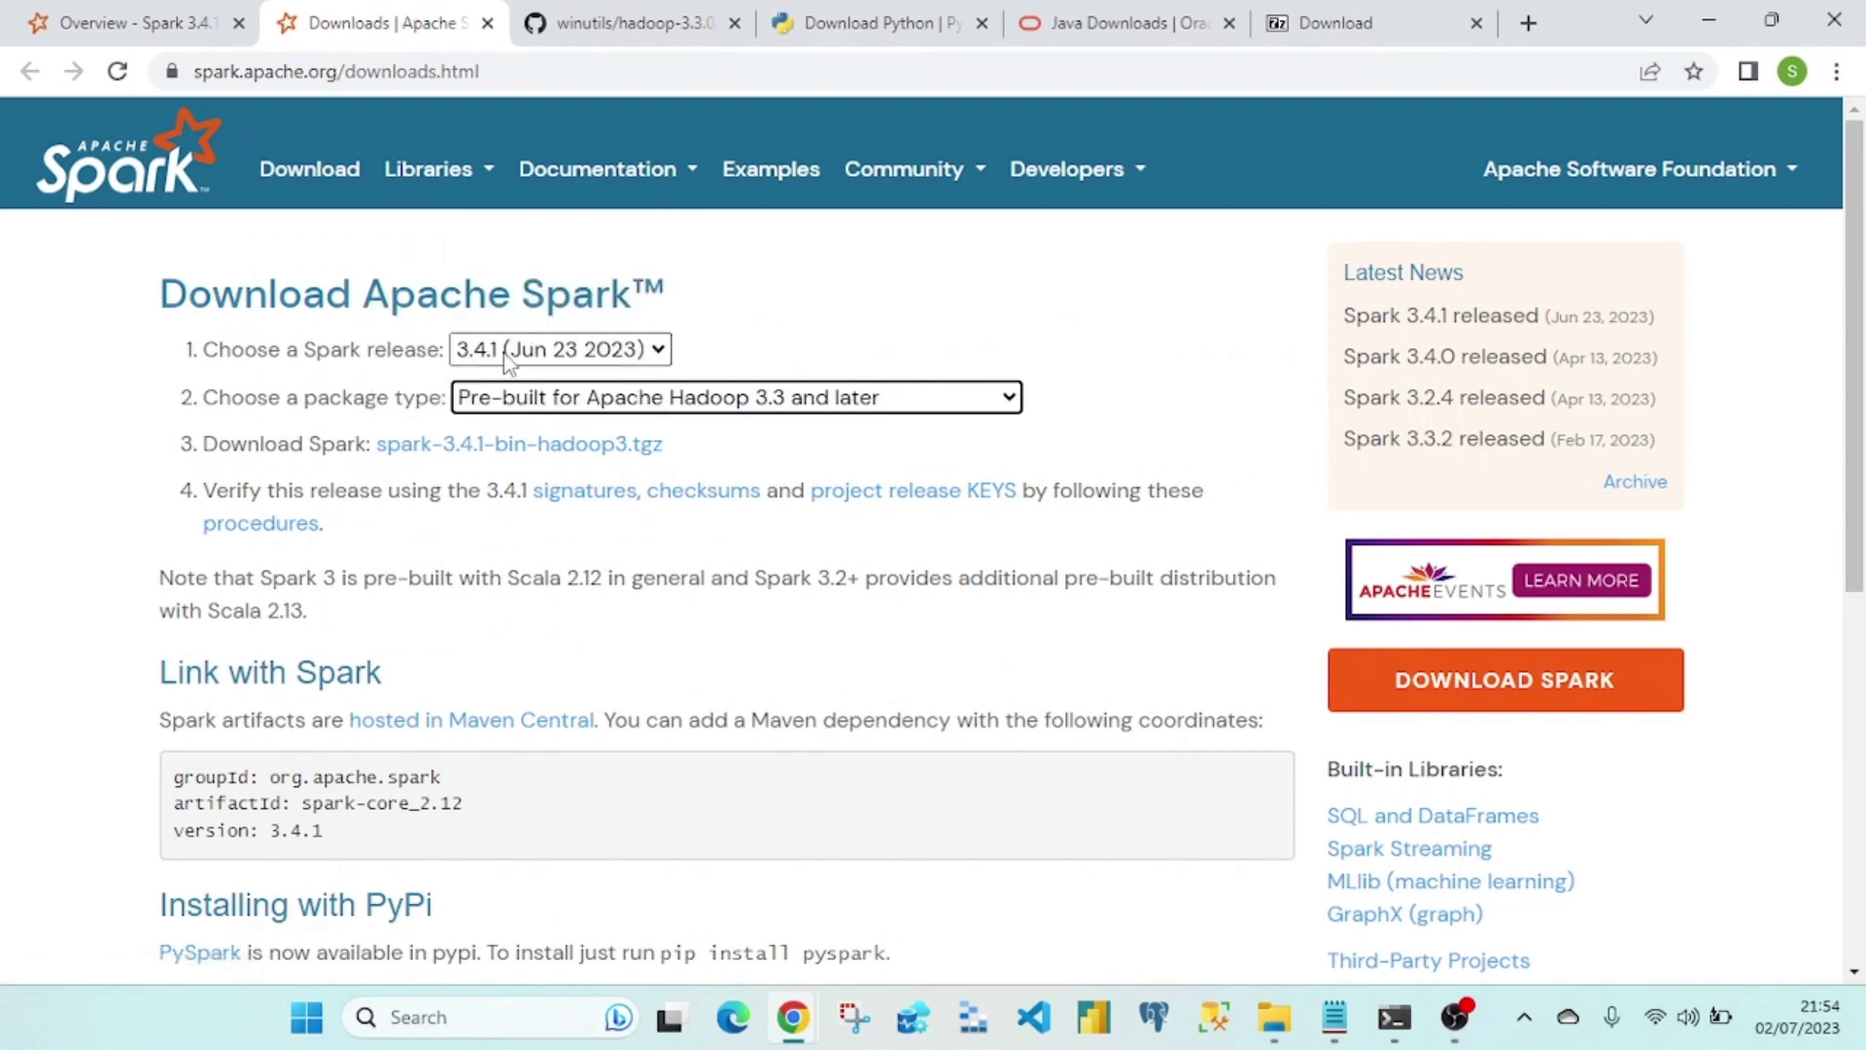
left_click(507, 407)
left_click(508, 406)
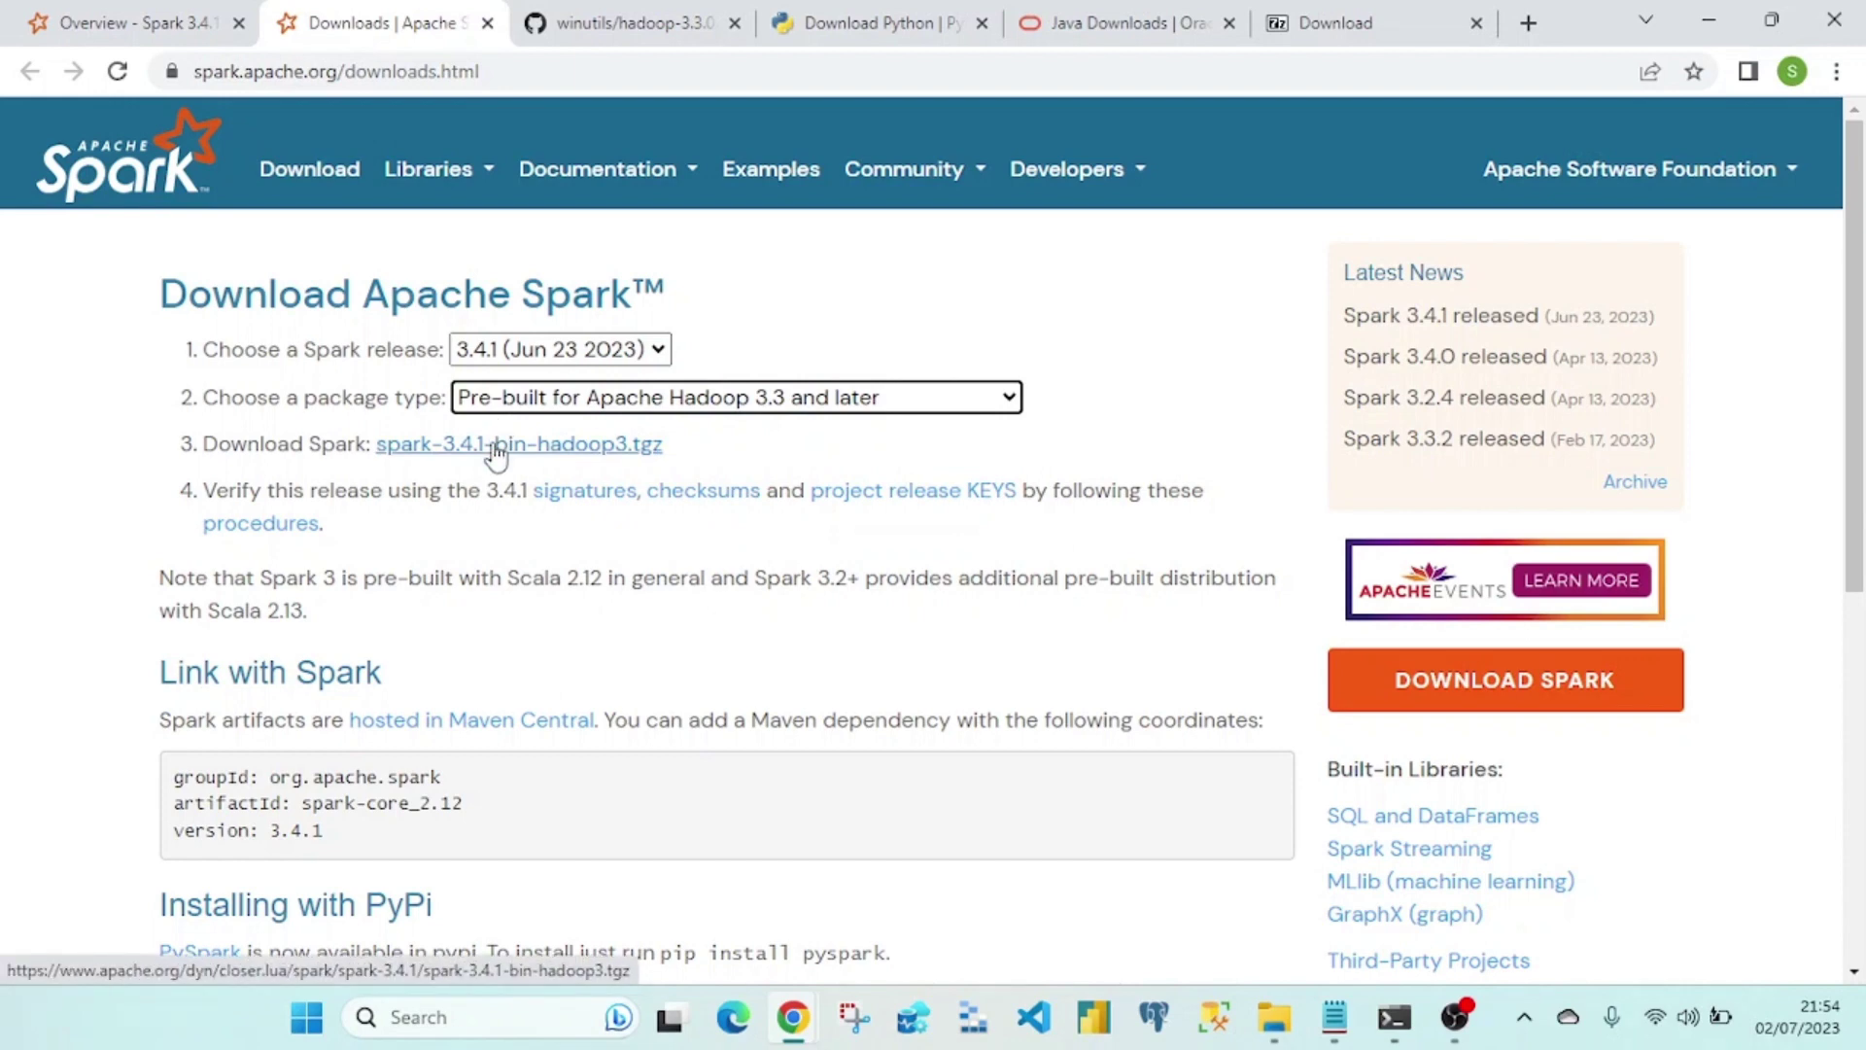
left_click(496, 453)
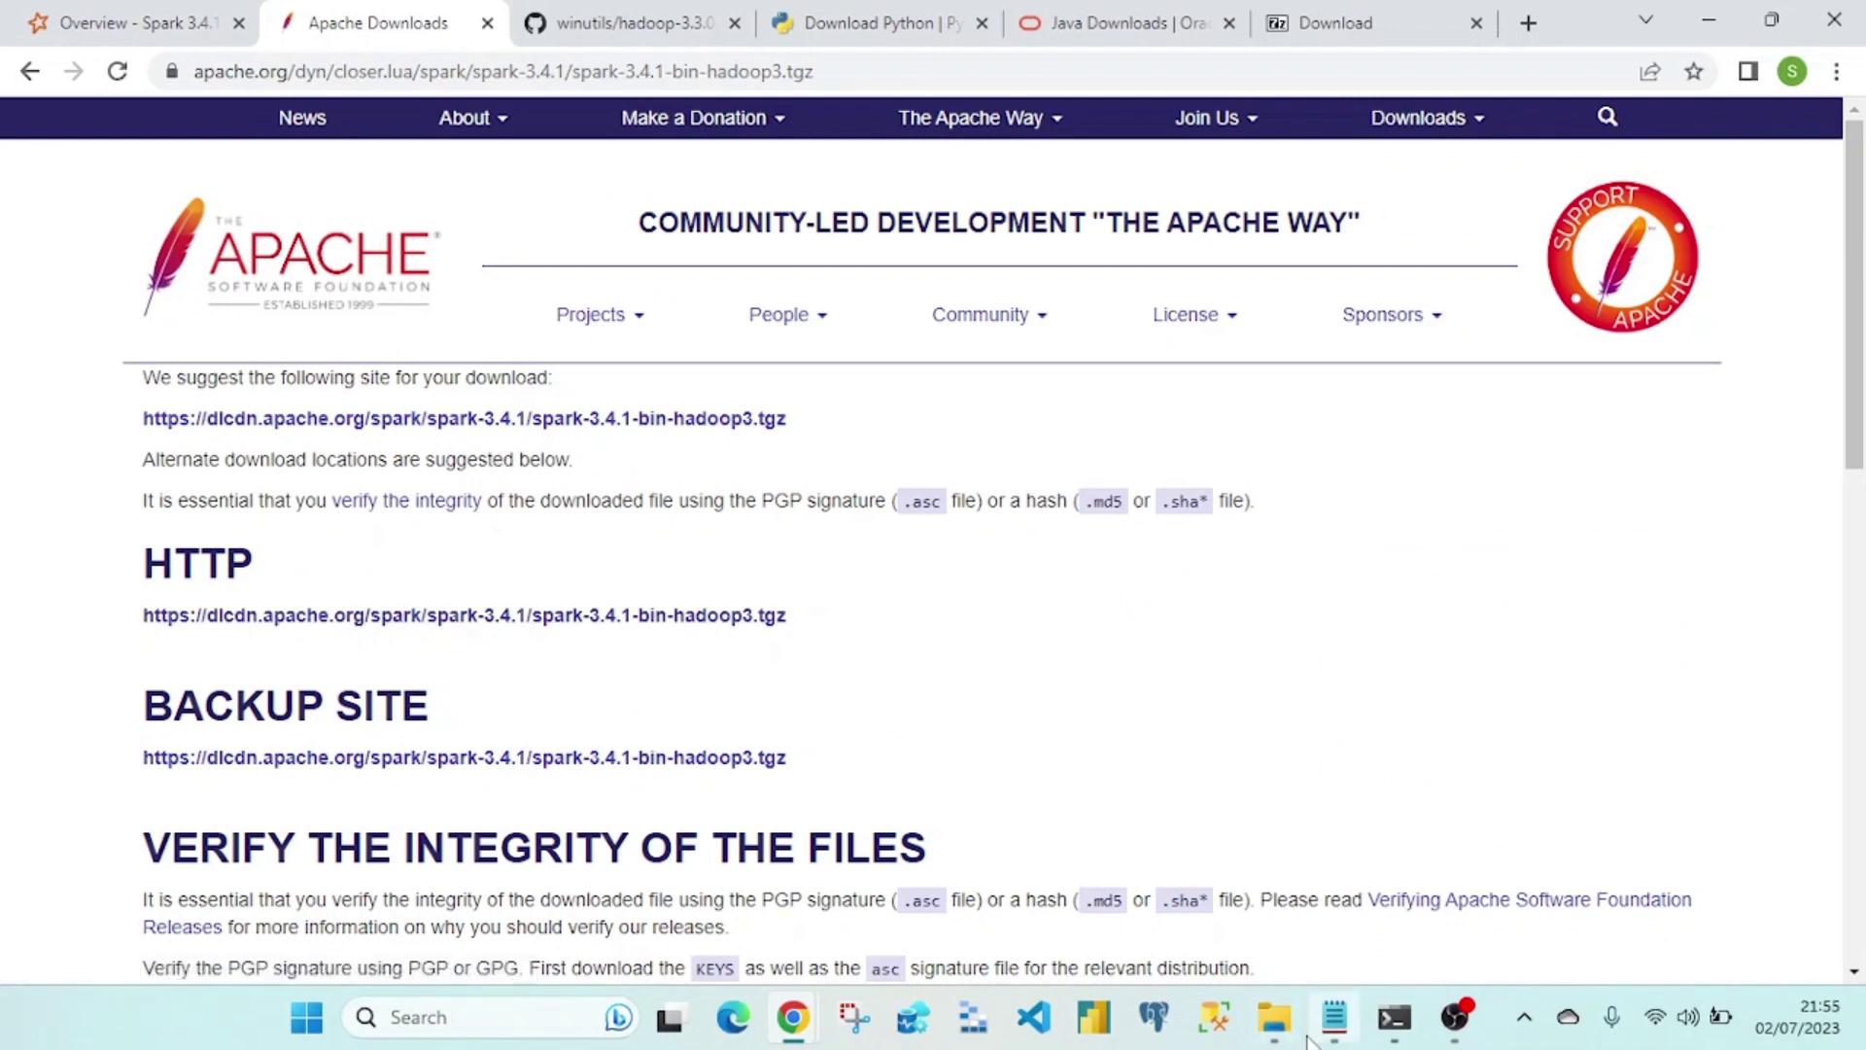
Step: Switch to the Downloads folder in File Explorer and examine the 7-Zip extraction options for spark-3.4.1-bin-hadoop3.tgz, the .tar file and the extracted folder
mouse_move(1277, 1033)
left_click(1231, 909)
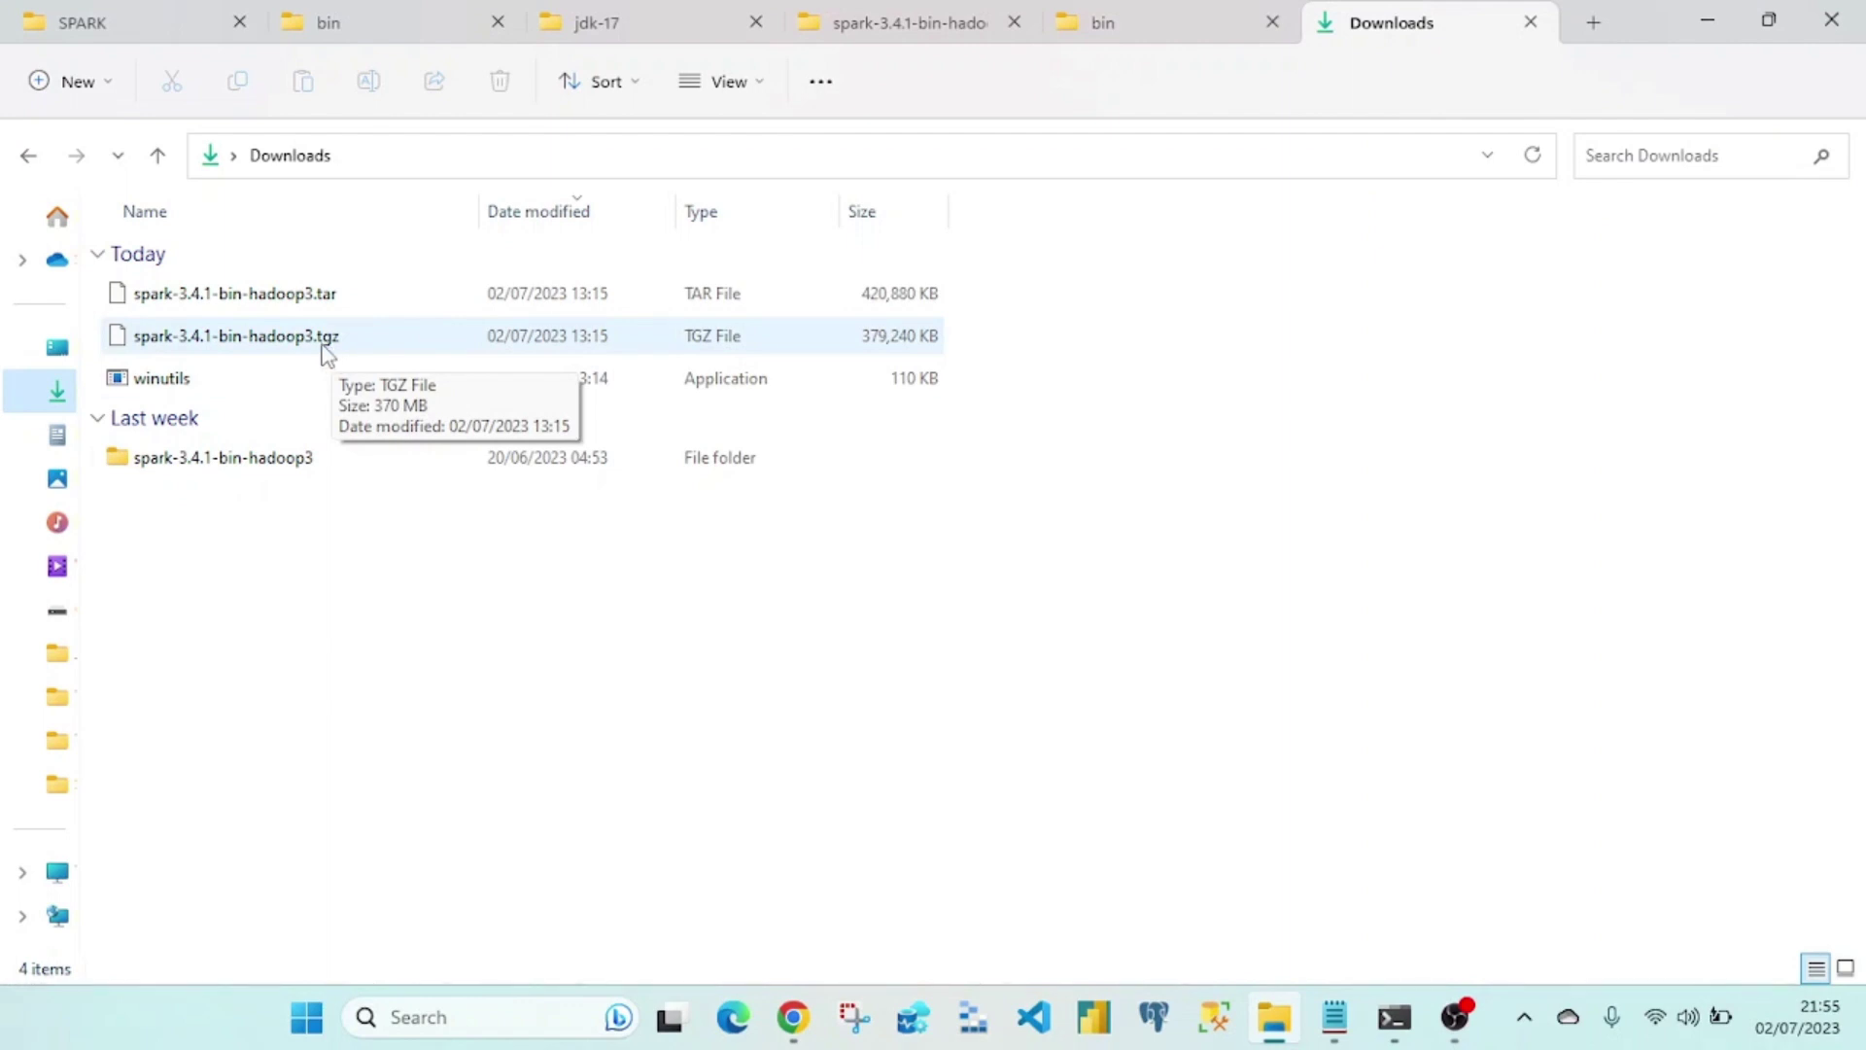
right_click(326, 353)
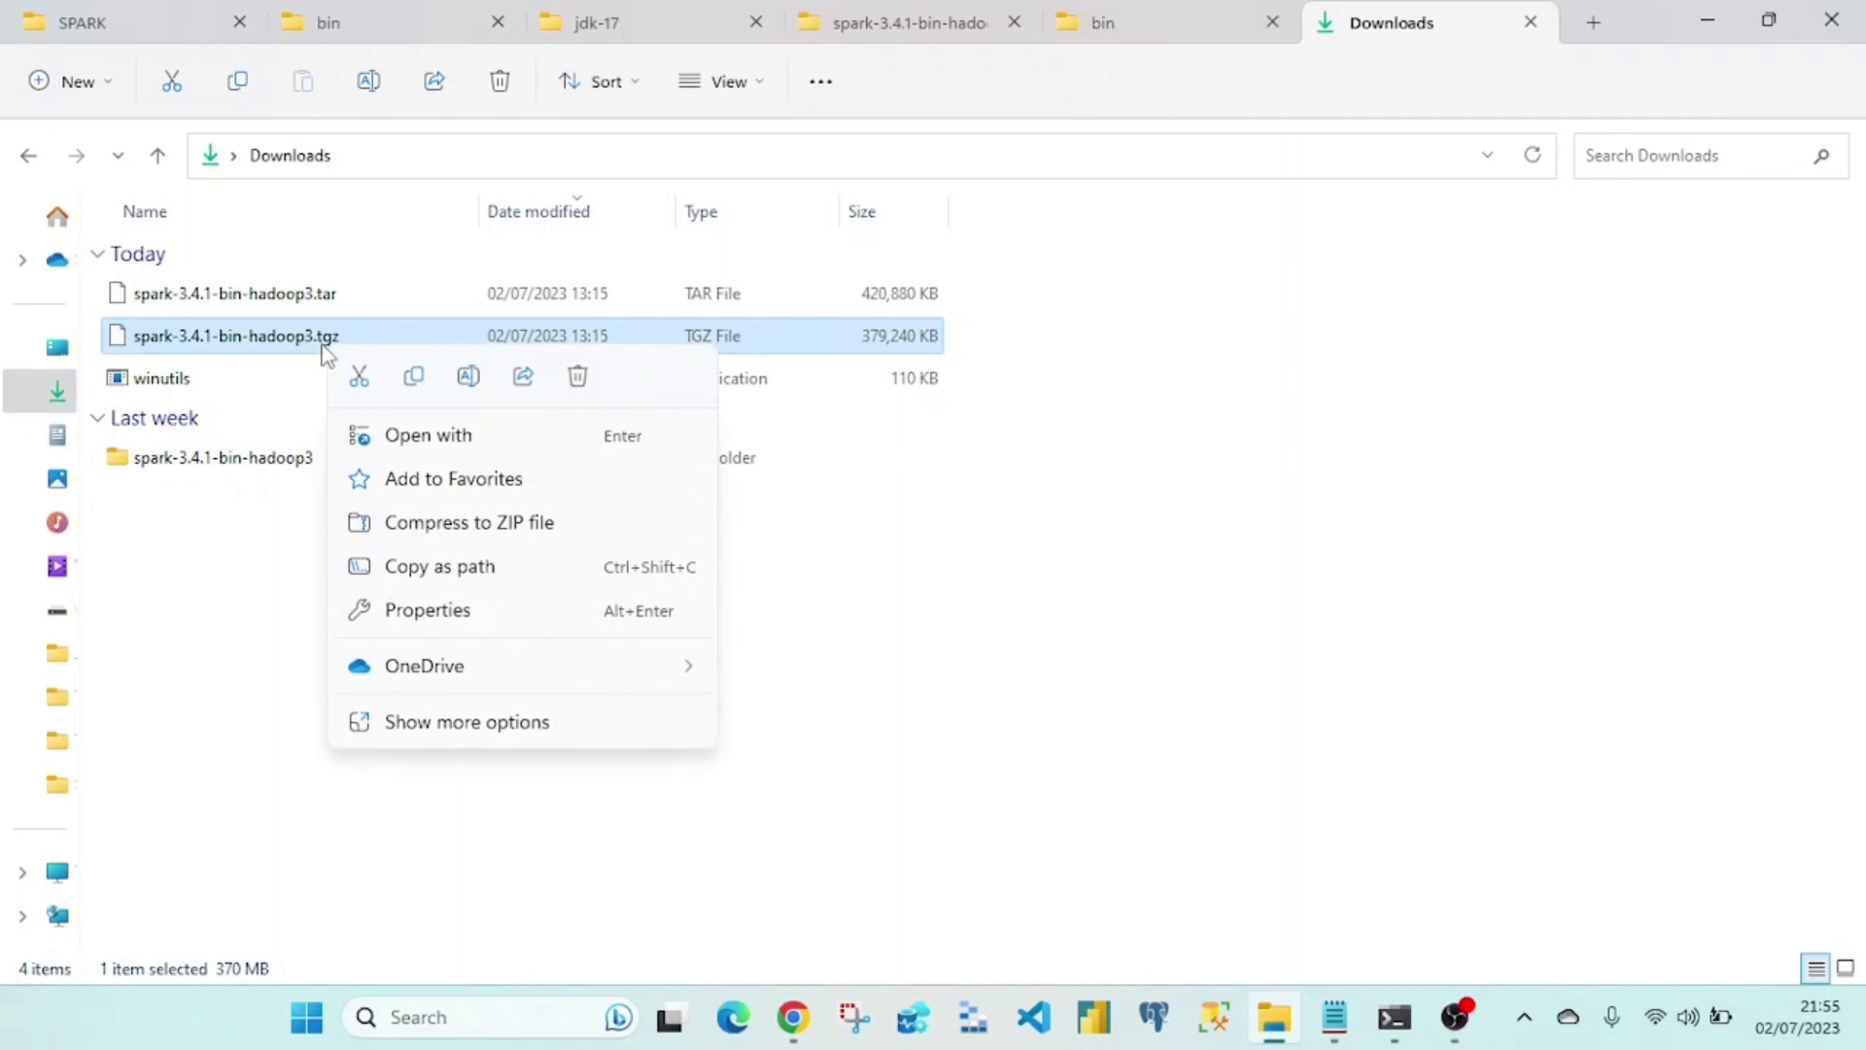
left_click(547, 723)
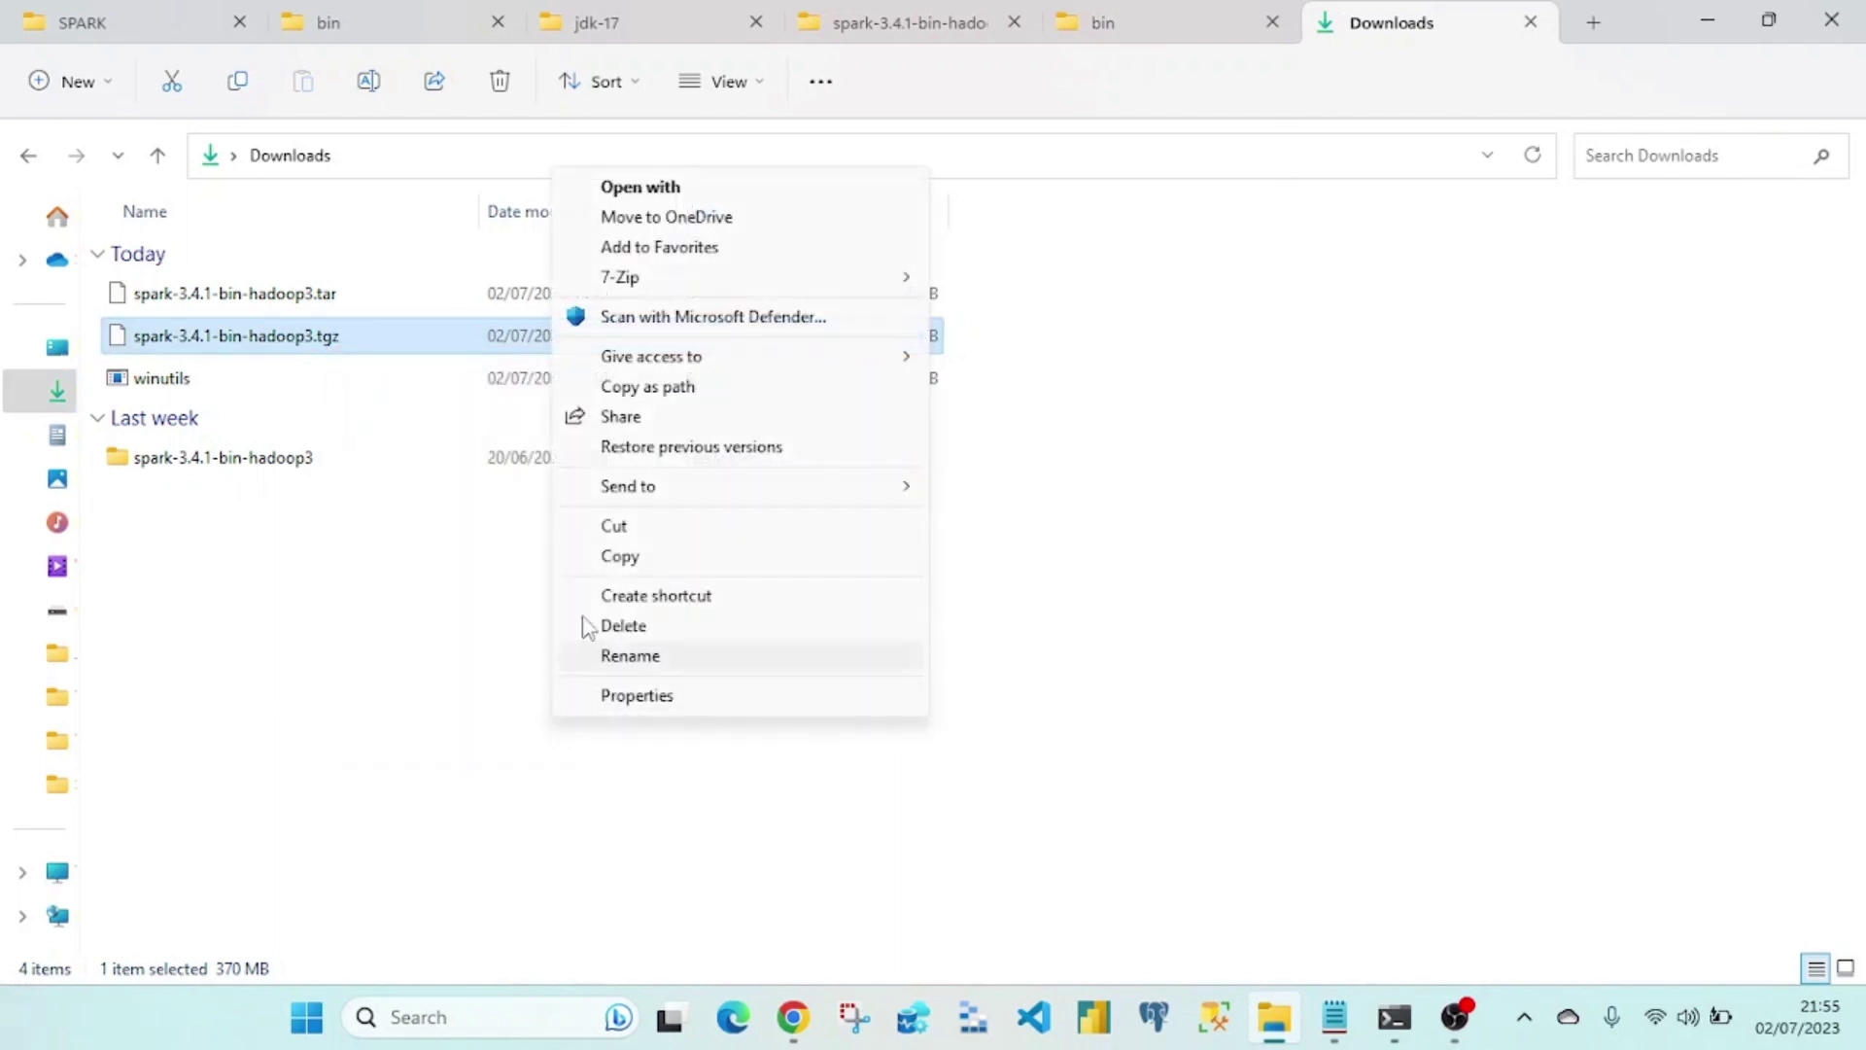
mouse_move(715, 277)
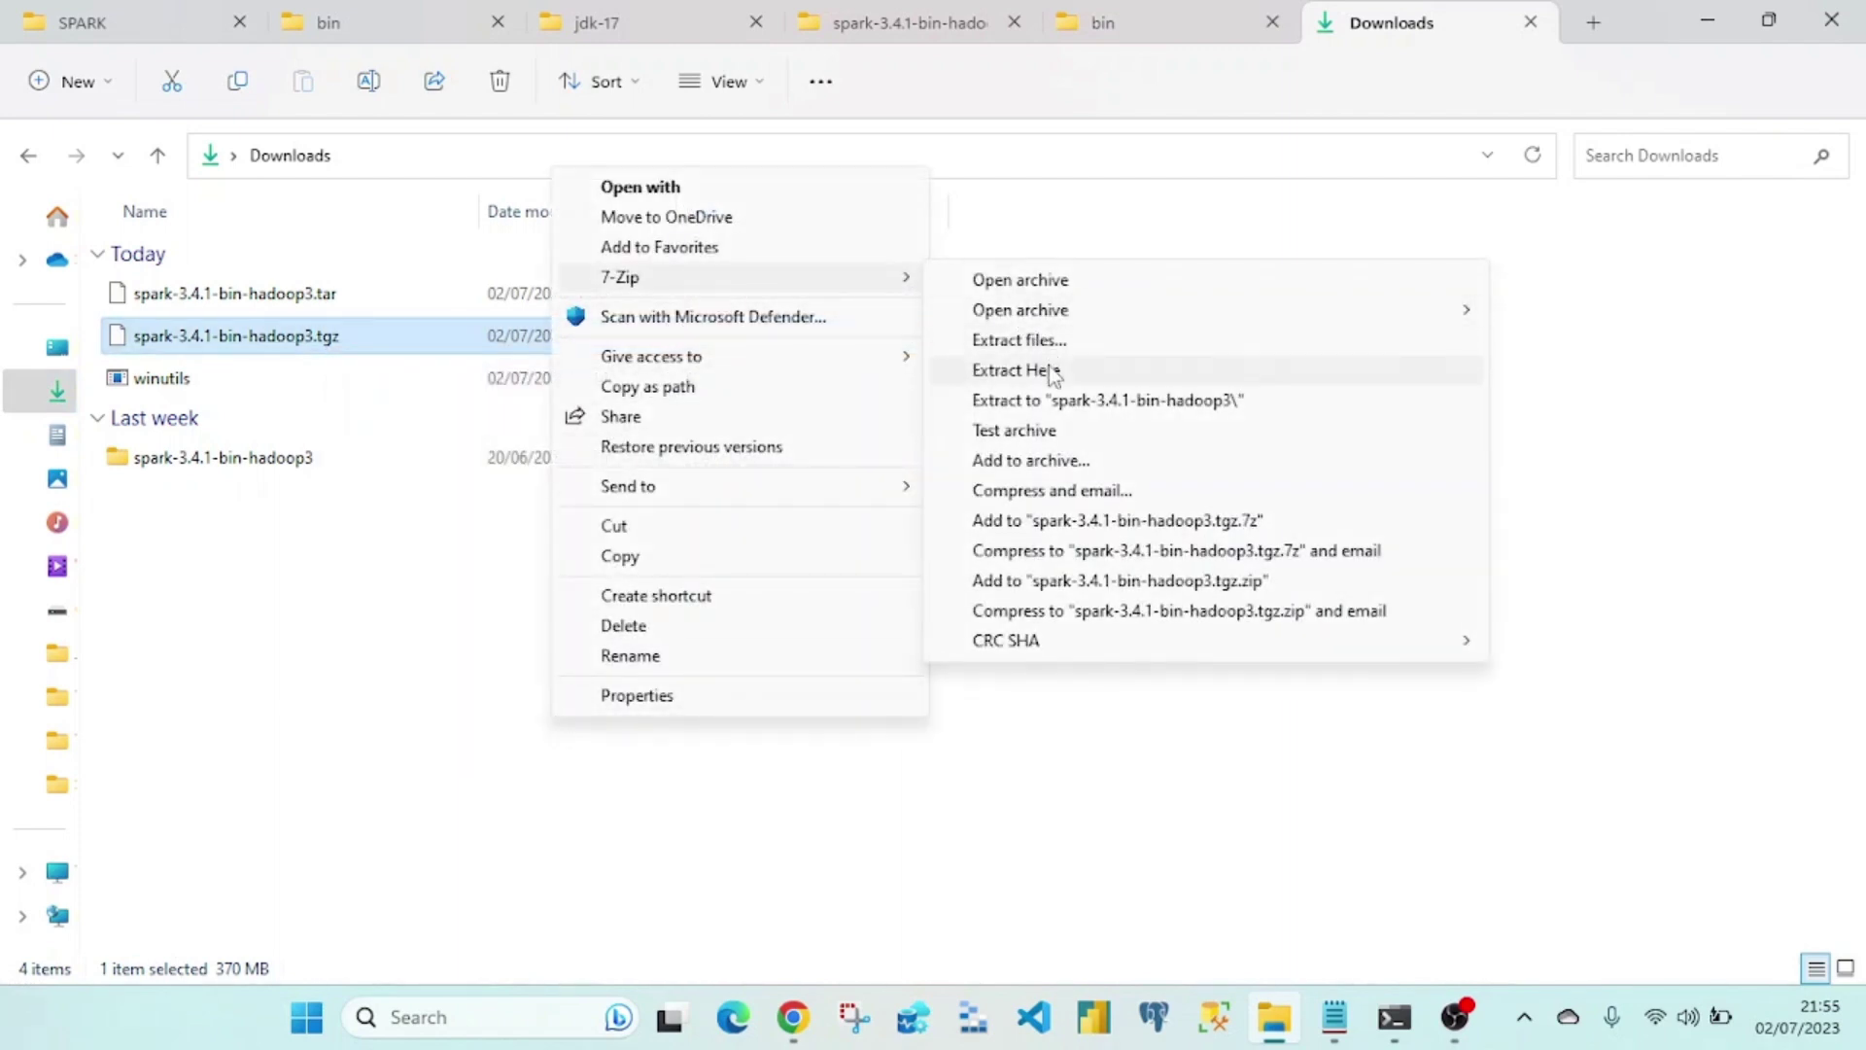
left_click(353, 294)
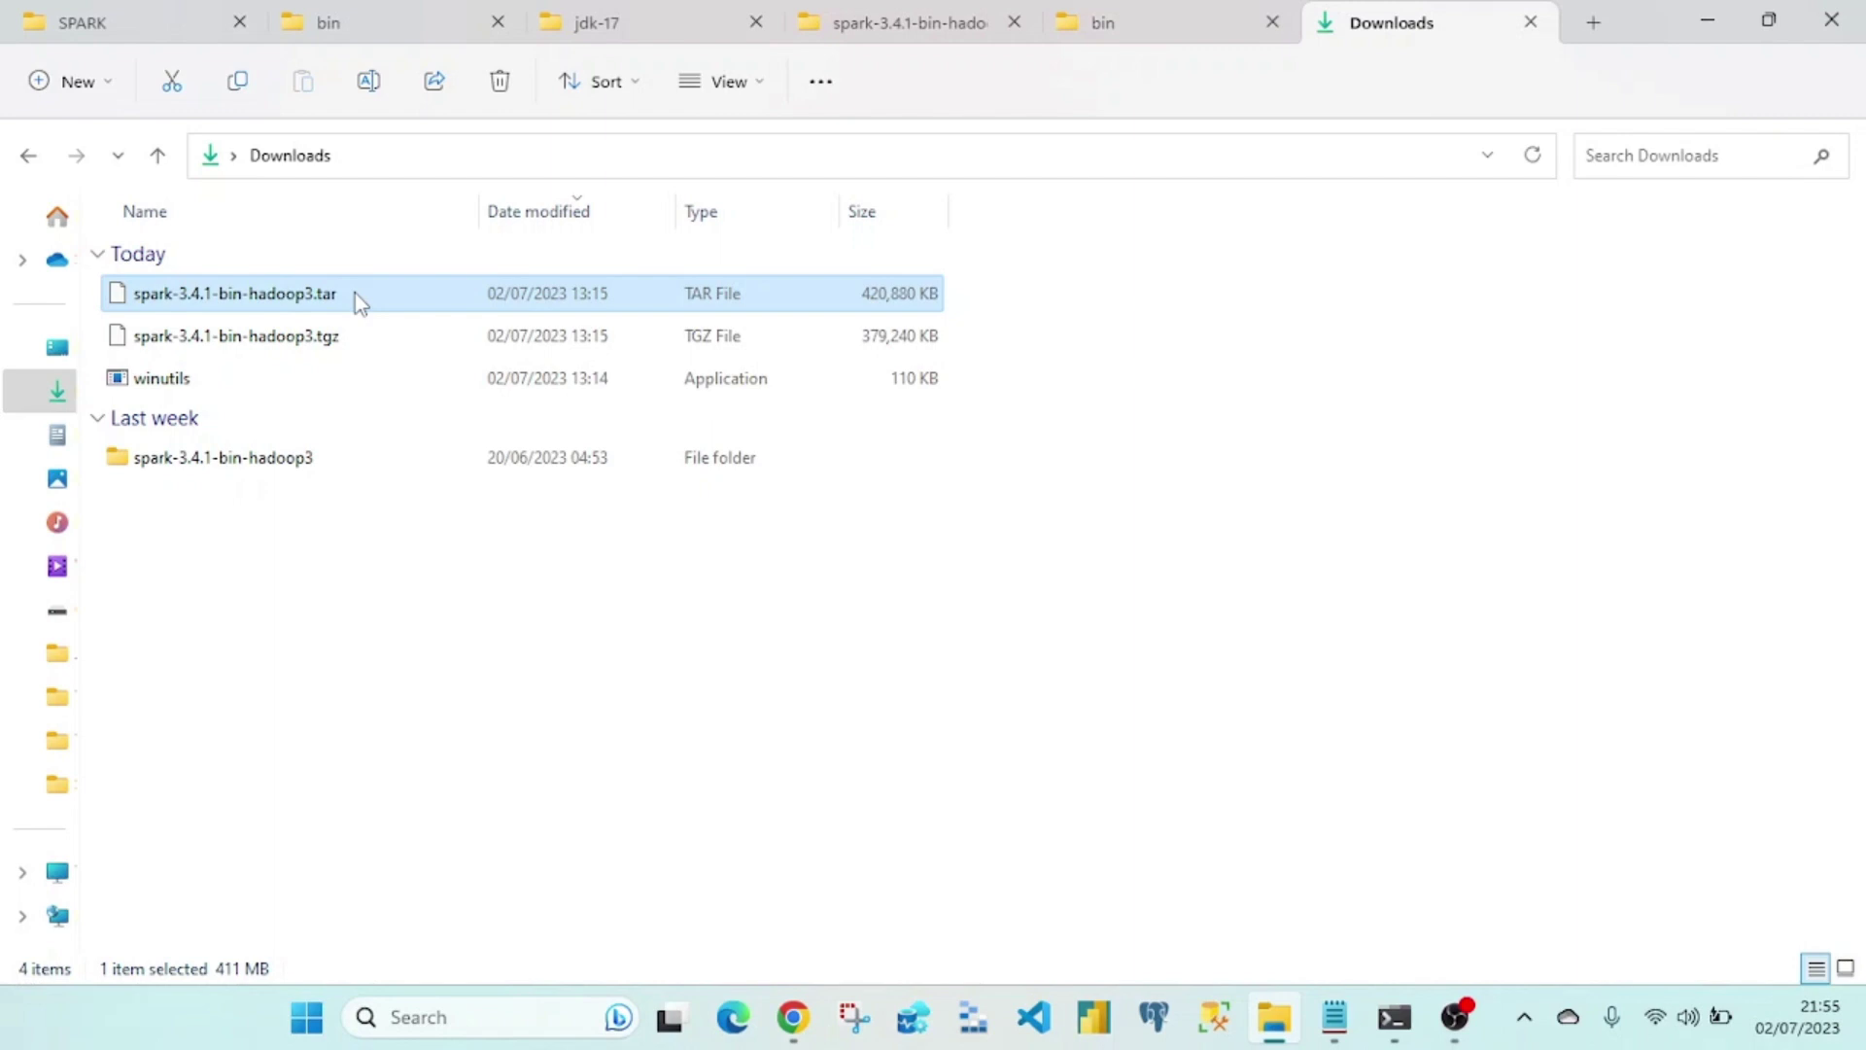
mouse_move(352, 472)
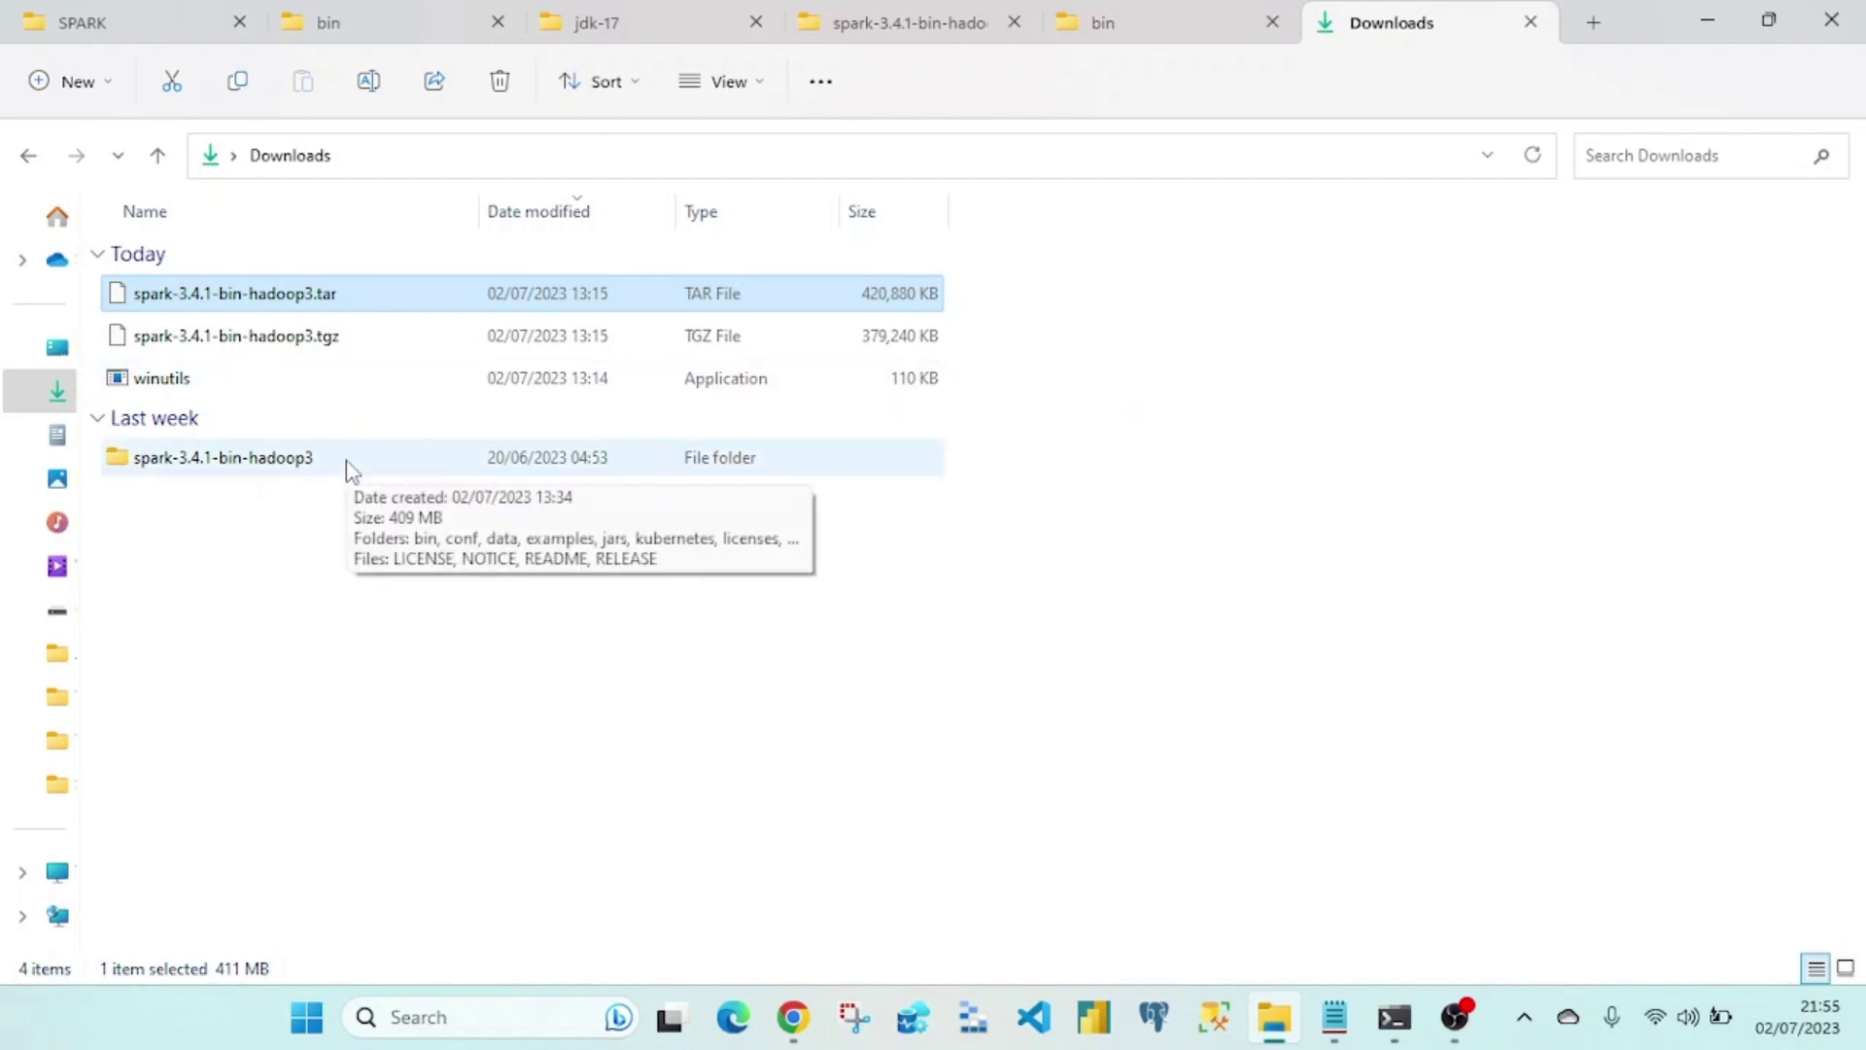
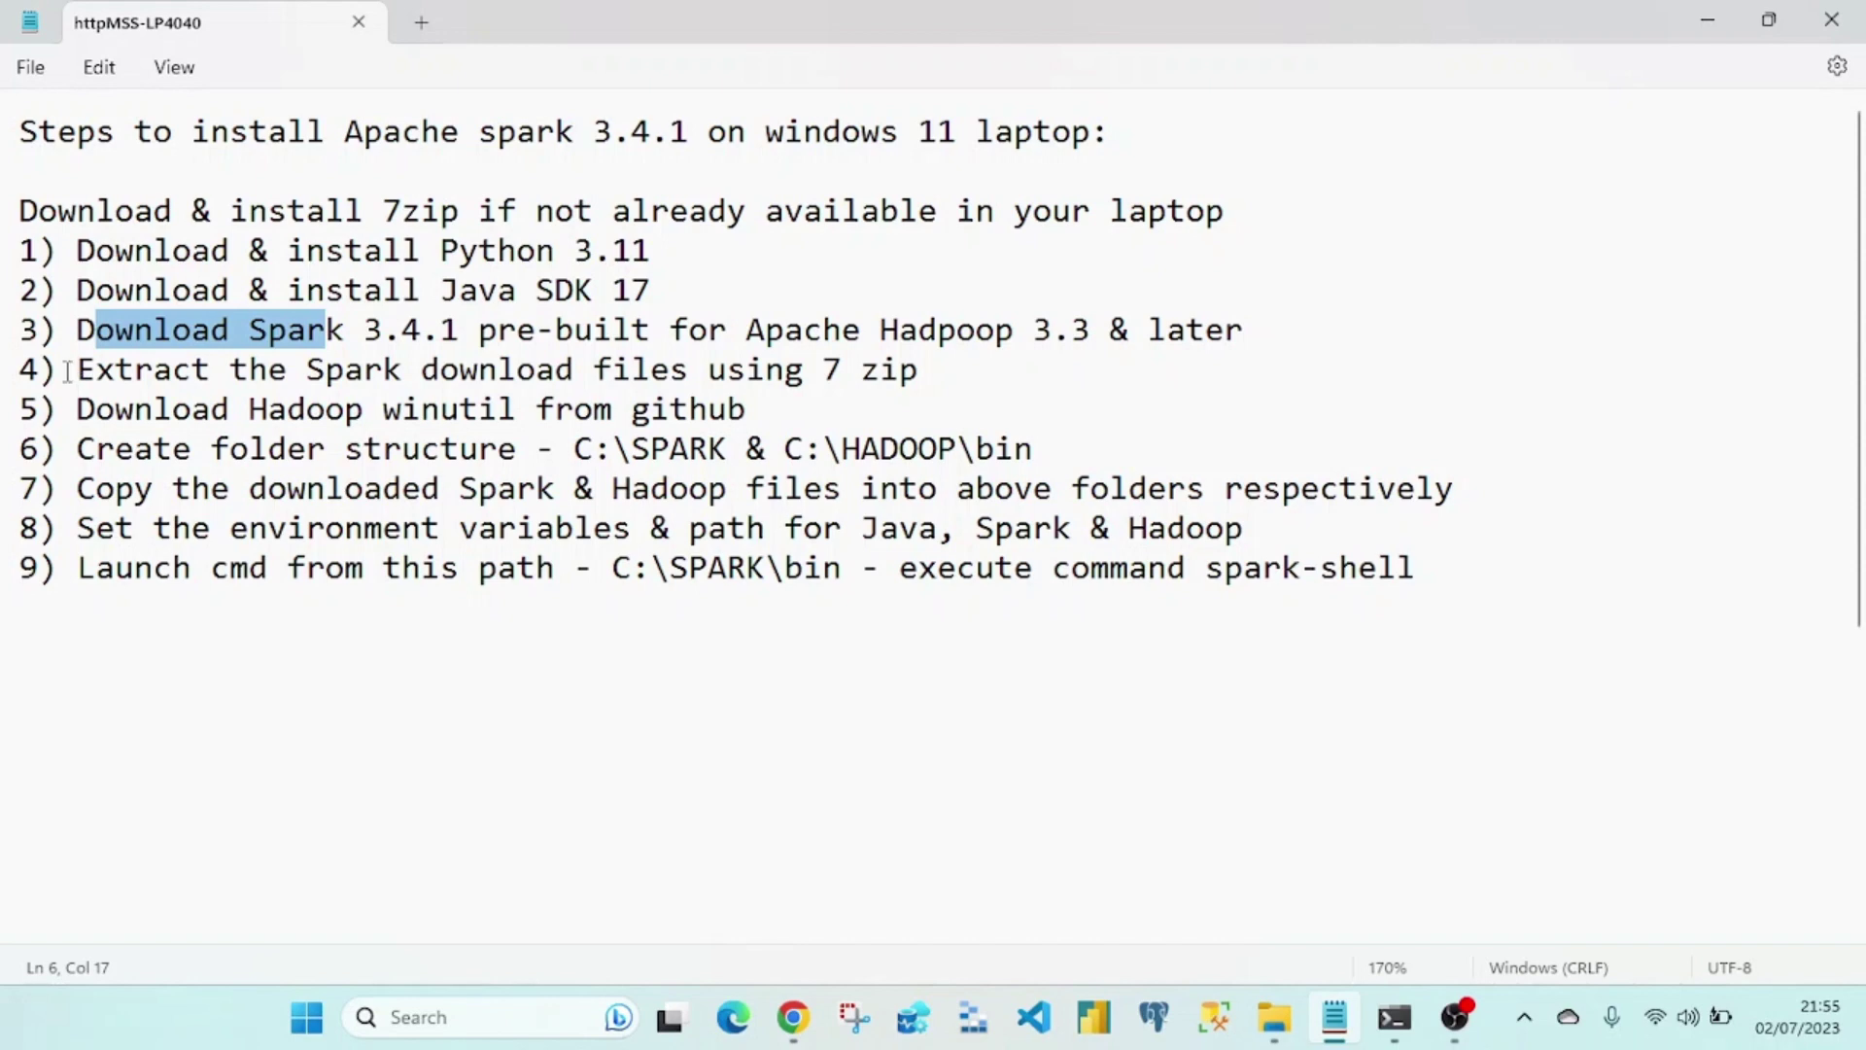
Step: In the Notepad notes, highlight items 3 and 4 on downloading and extracting Spark, followed by item 5 on Hadoop winutil
left_click_drag(61, 375, 37, 336)
left_click(944, 378)
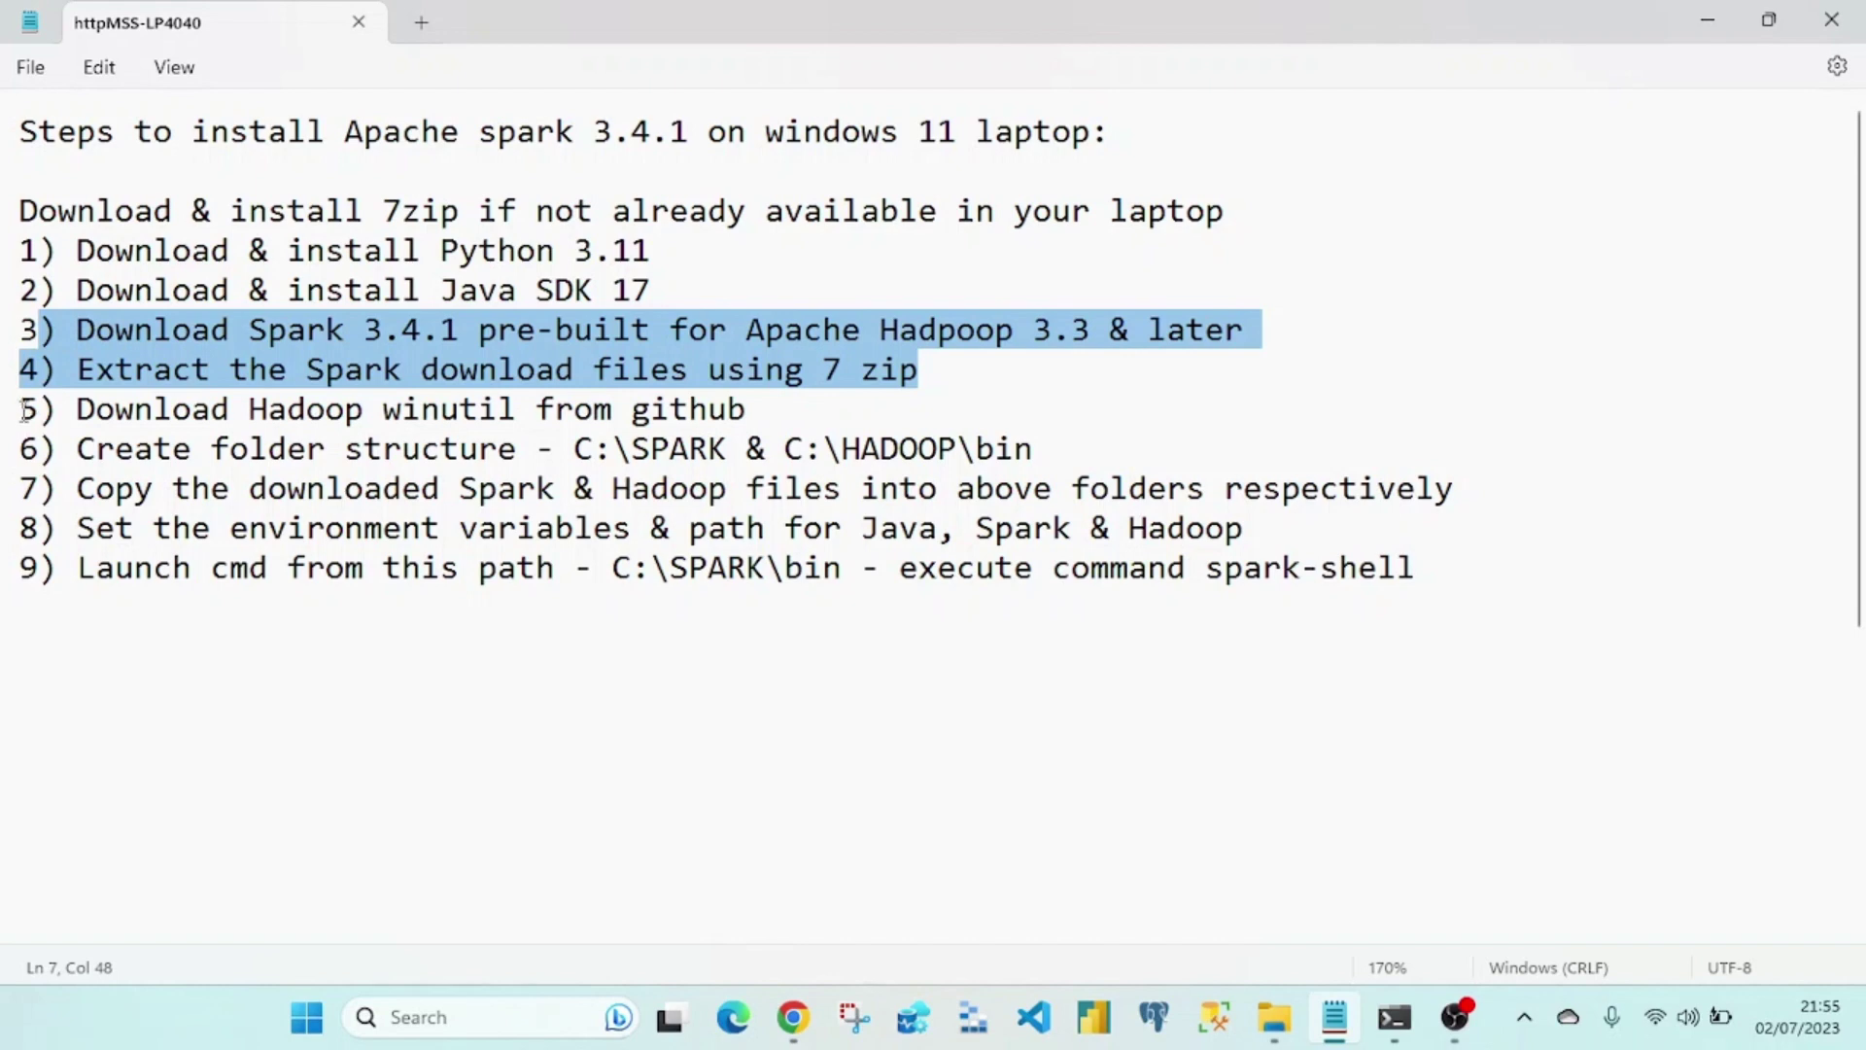
left_click_drag(23, 411, 752, 396)
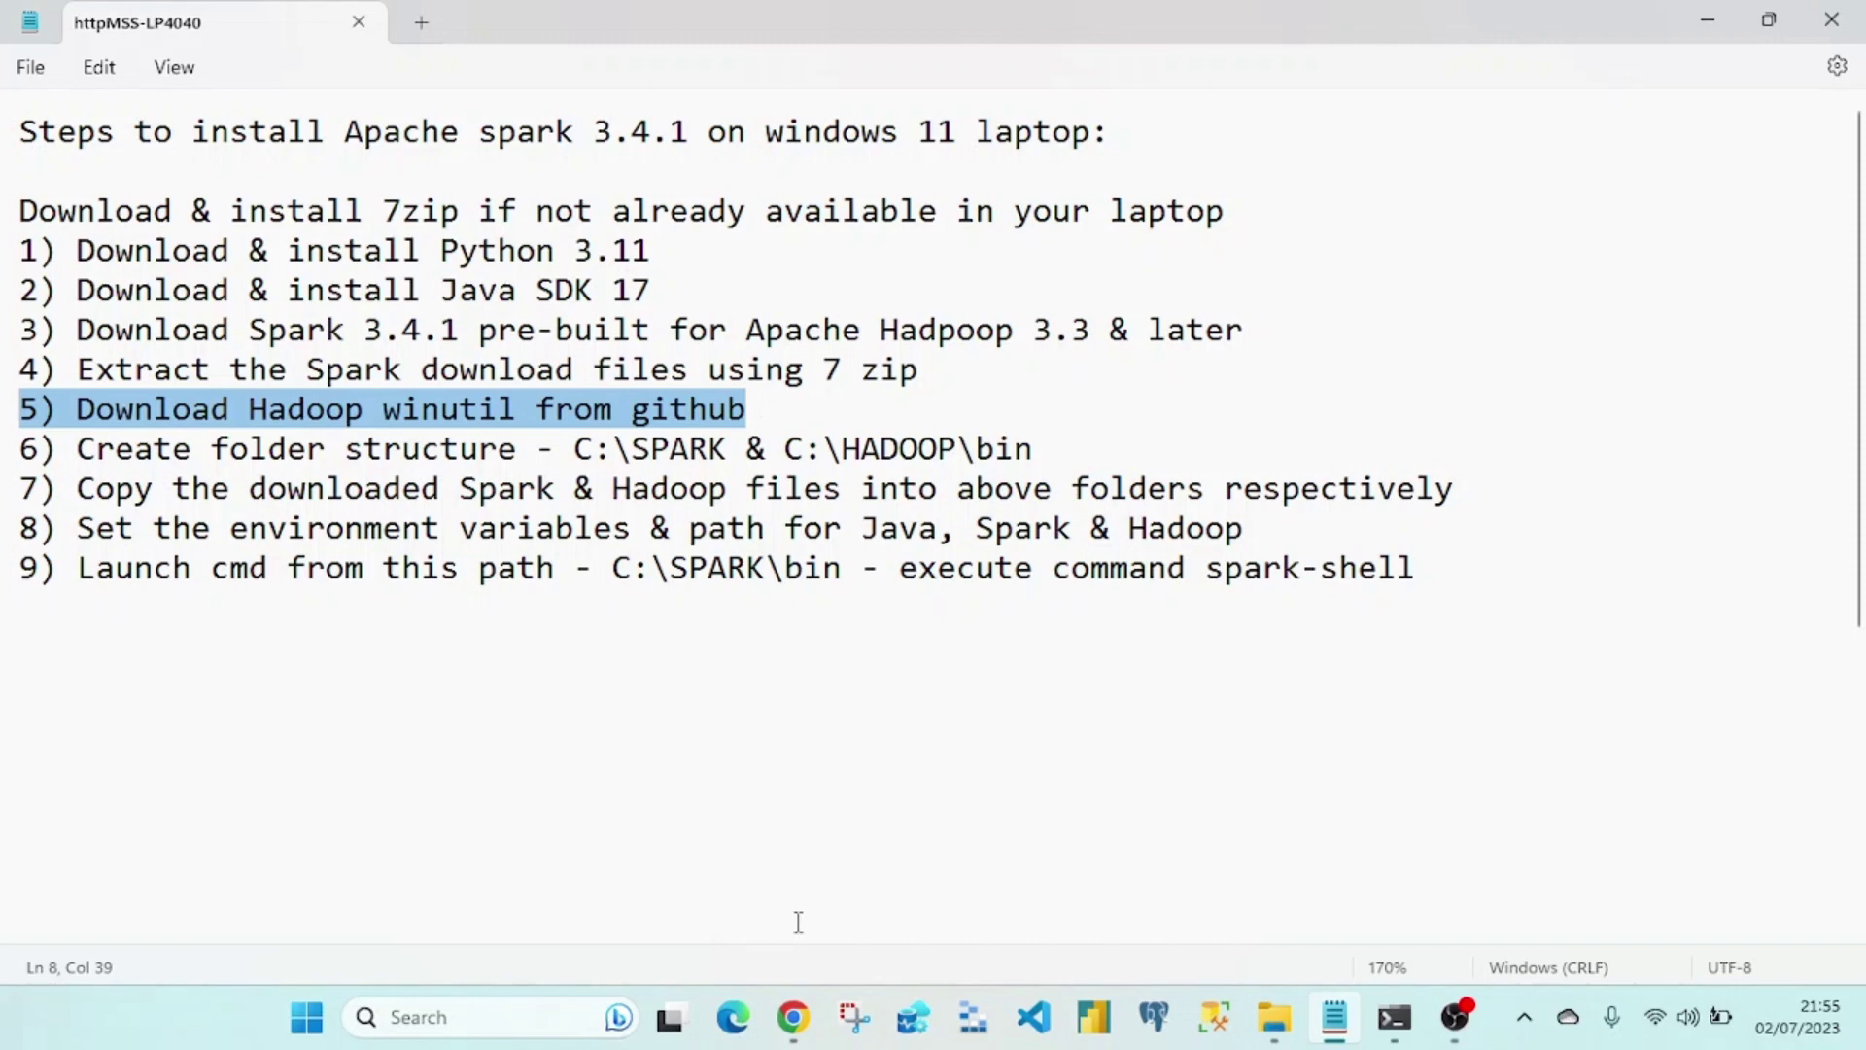
Step: Switch to the Spark Overview documentation in Chrome and highlight the passages on Hadoop's client libraries, YARN and the "Hadoop free" binary
left_click(795, 1028)
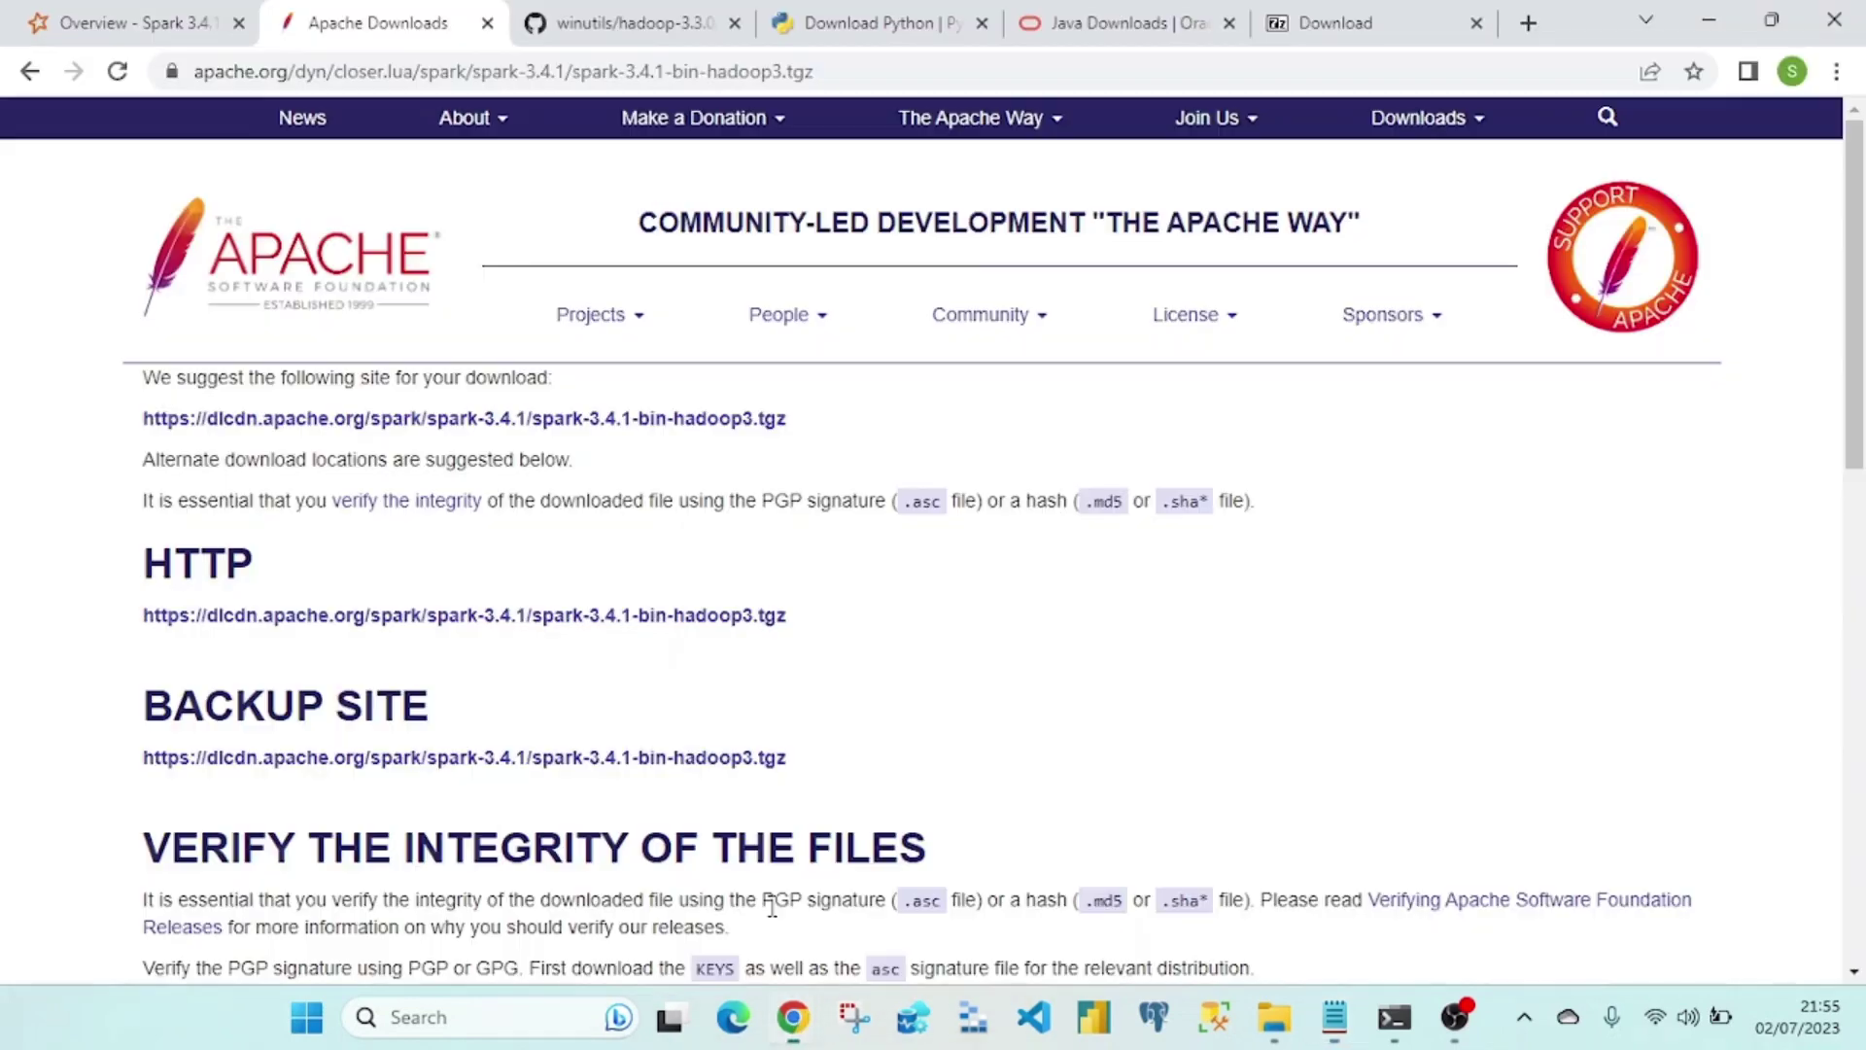
left_click(120, 12)
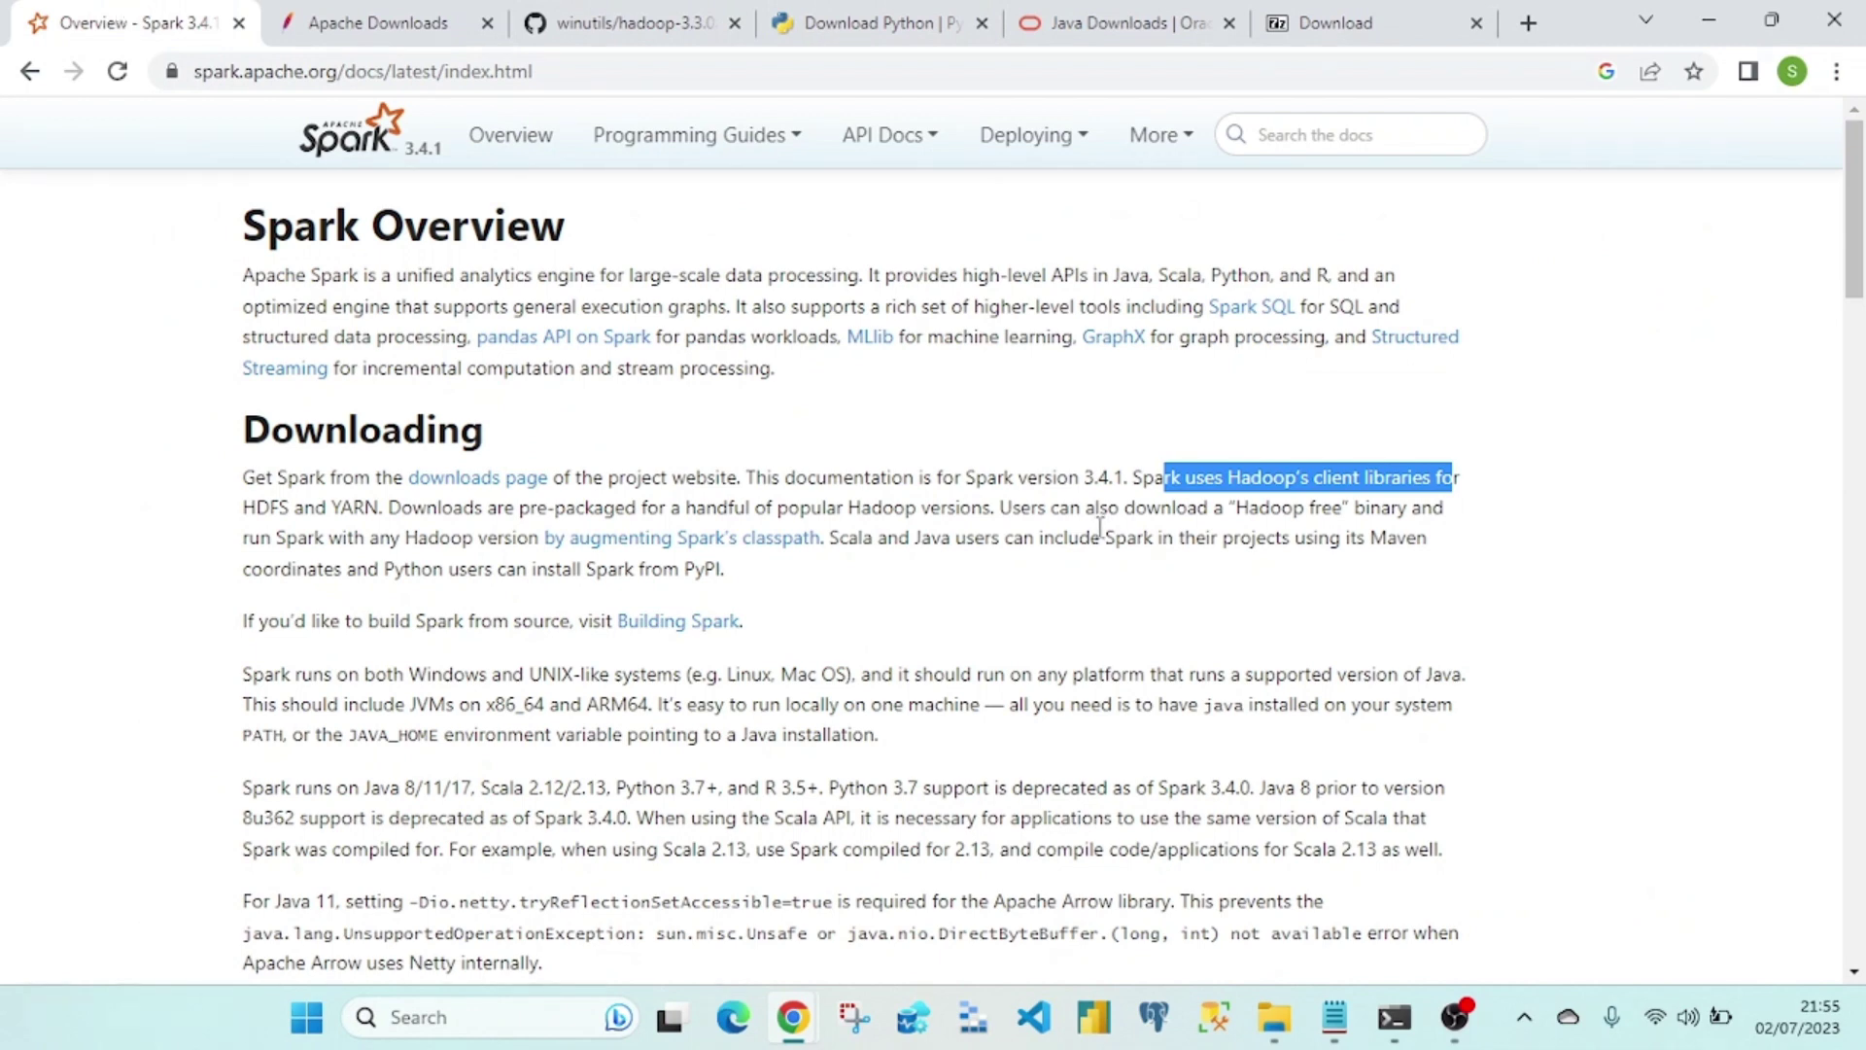
left_click(1252, 474)
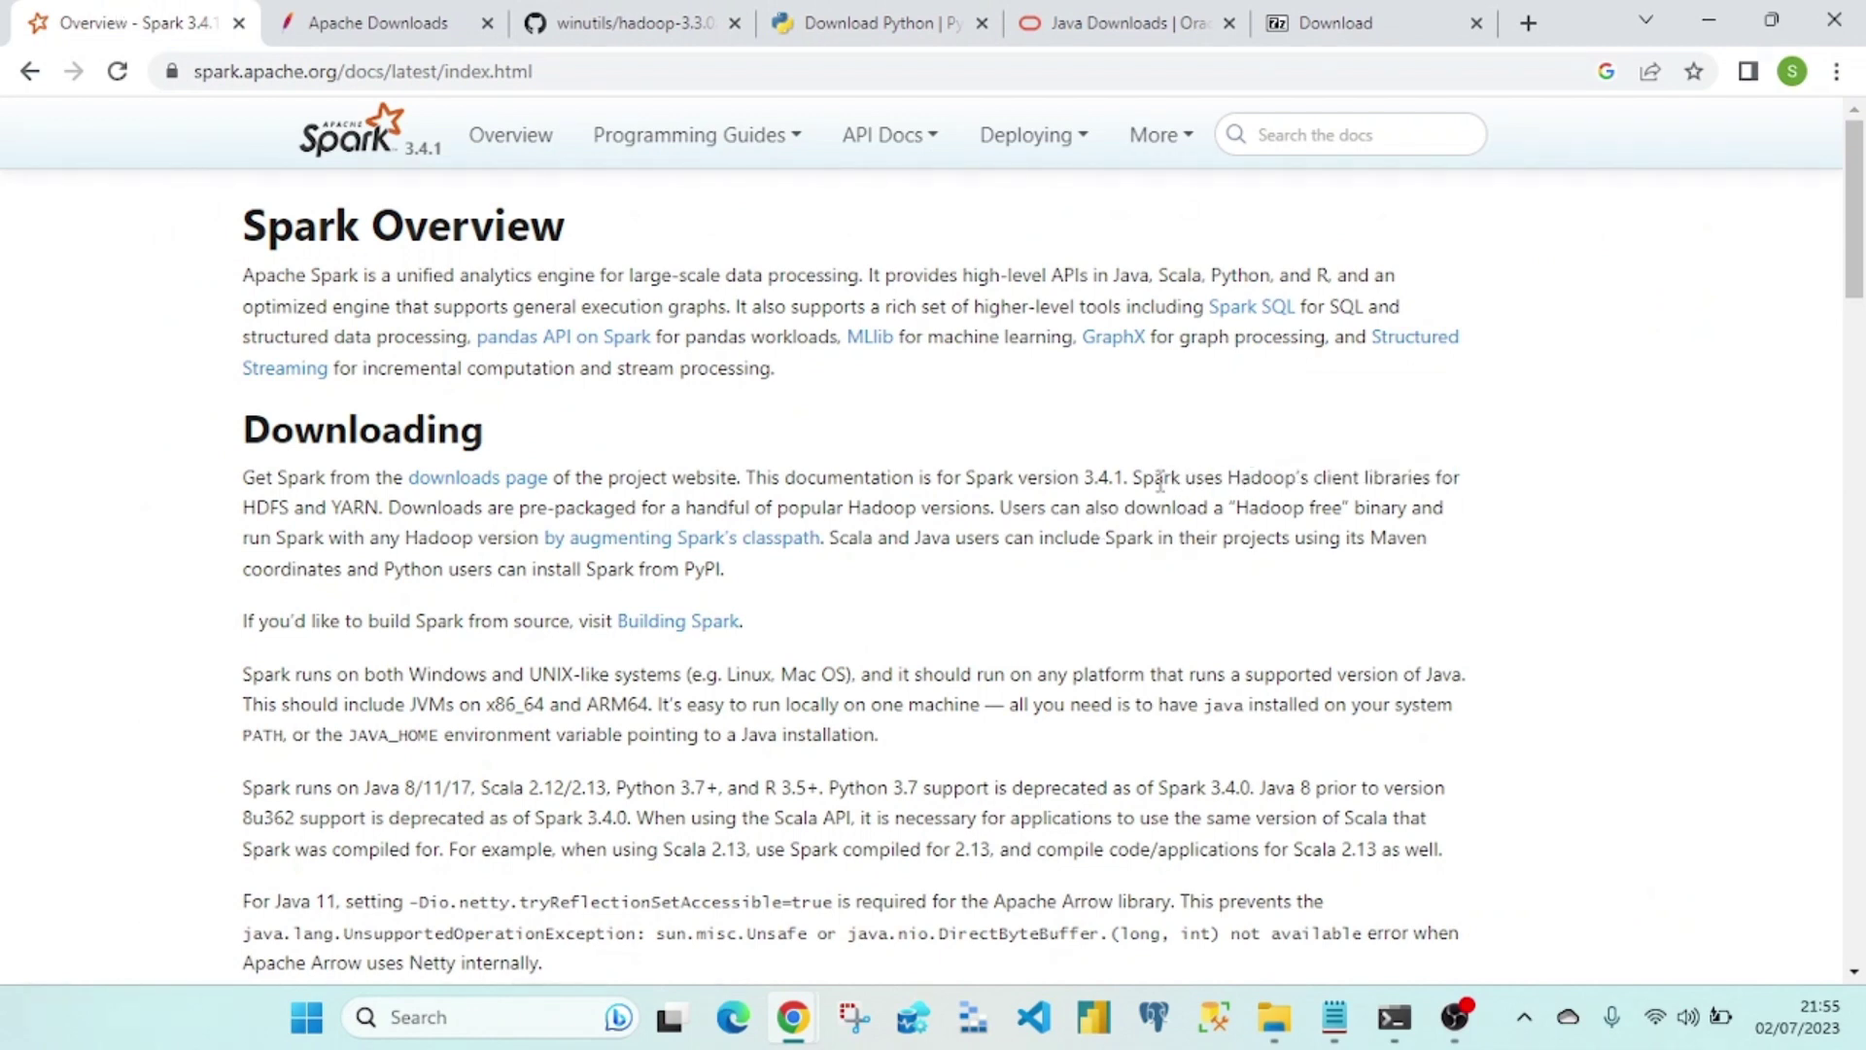
left_click_drag(1144, 477, 1446, 478)
left_click_drag(380, 508, 295, 508)
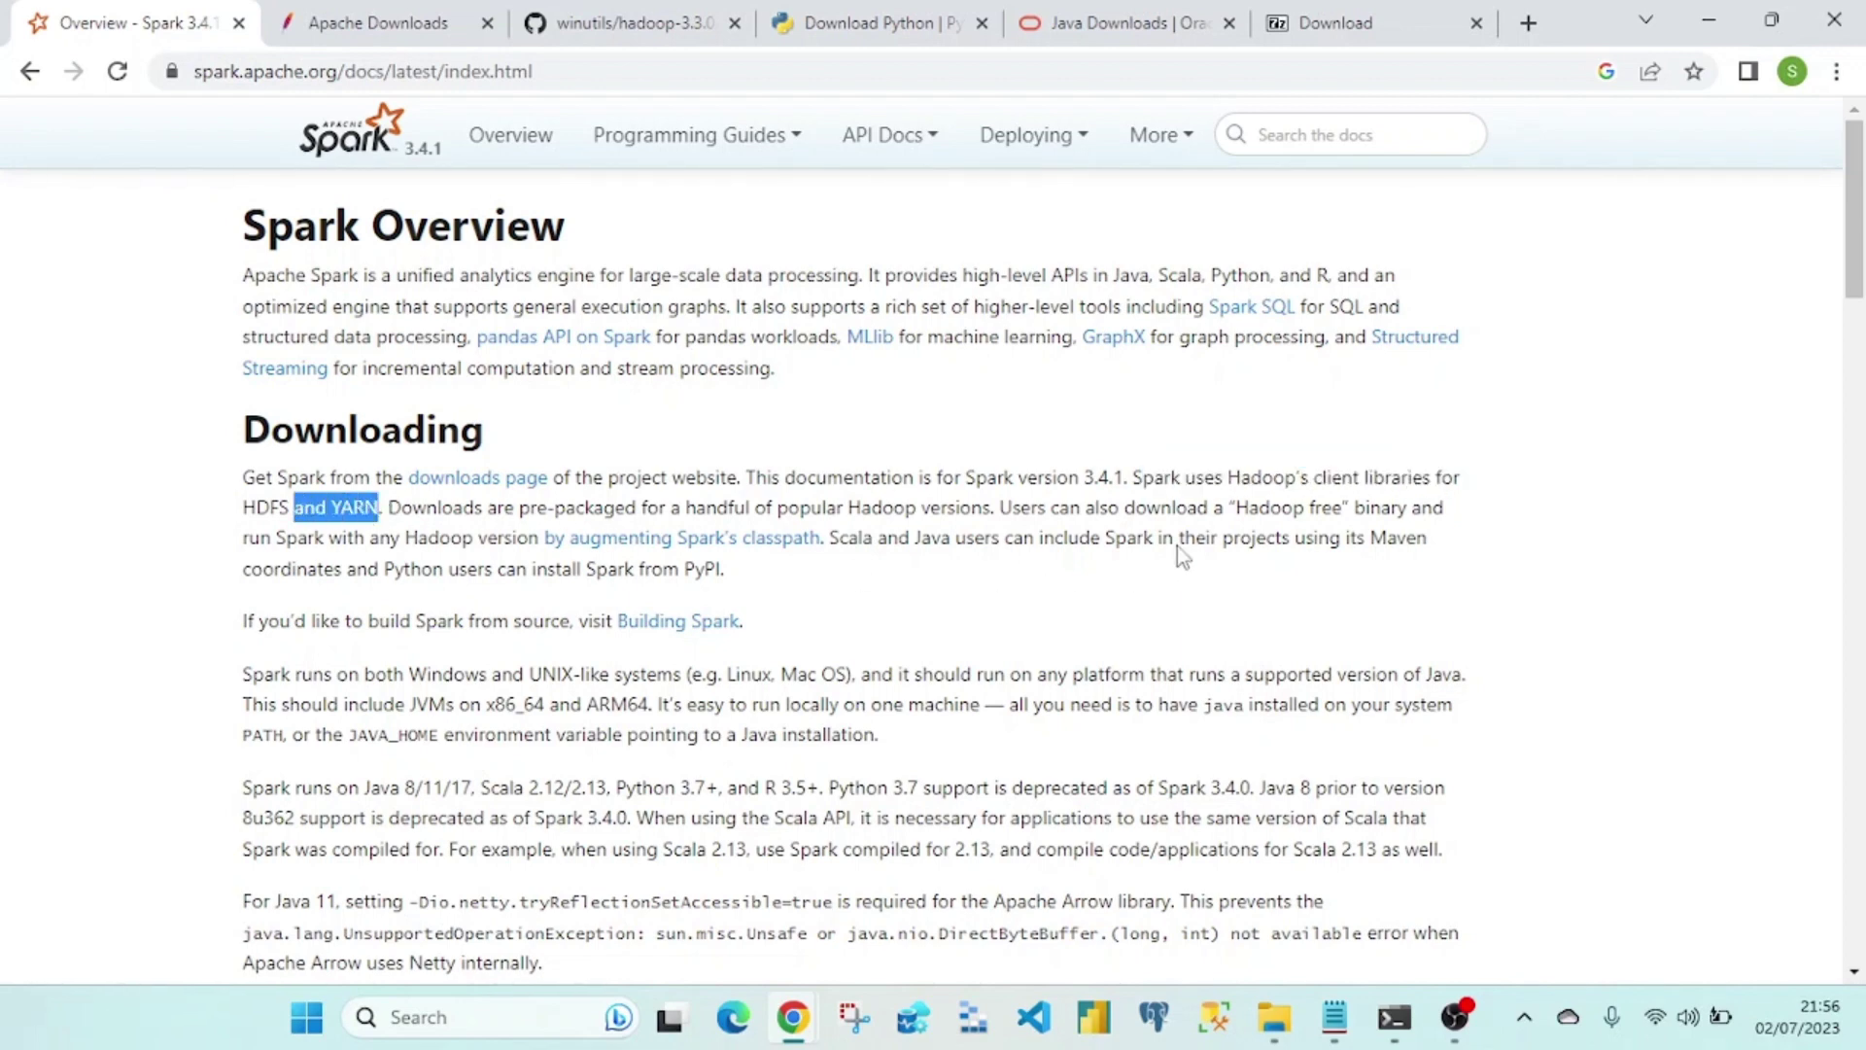
left_click_drag(1208, 508, 1433, 507)
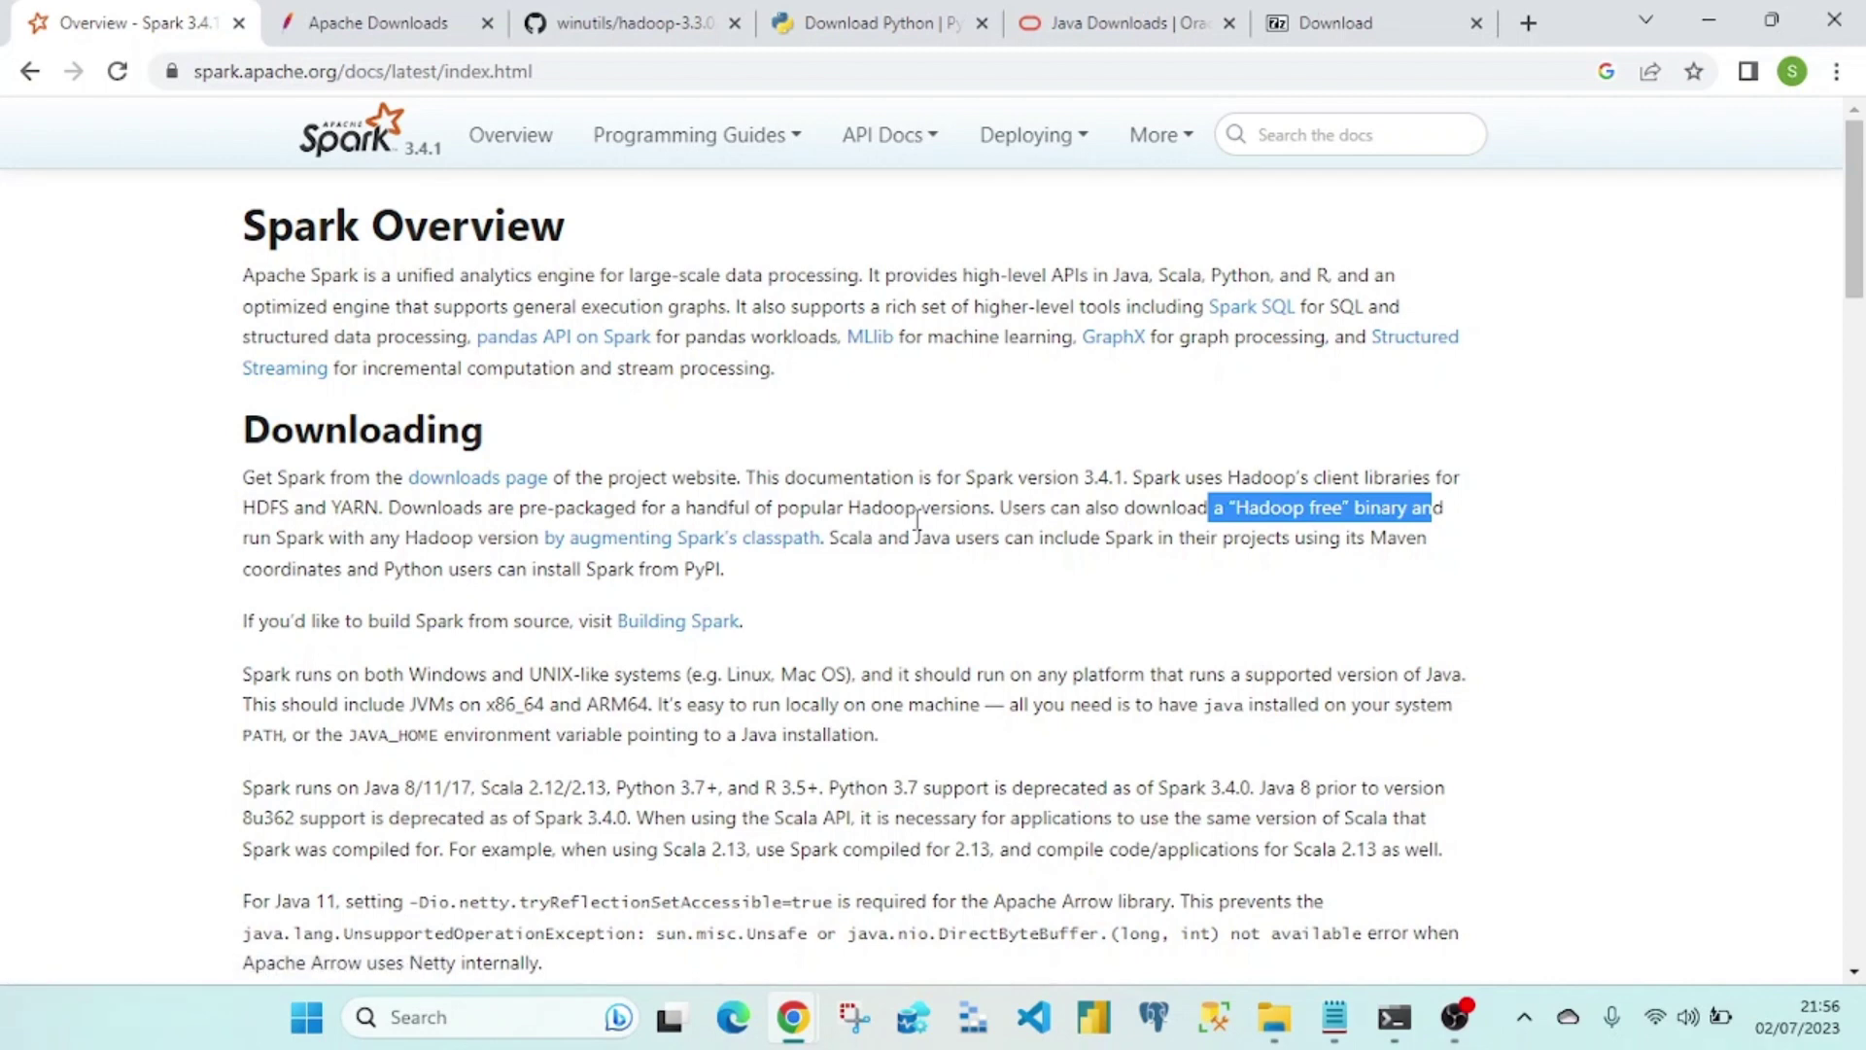
Step: Examine the hadoop-3.3.0 winutils.exe page on GitHub, then switch to File Explorer and locate winutils in the Downloads folder
left_click(298, 14)
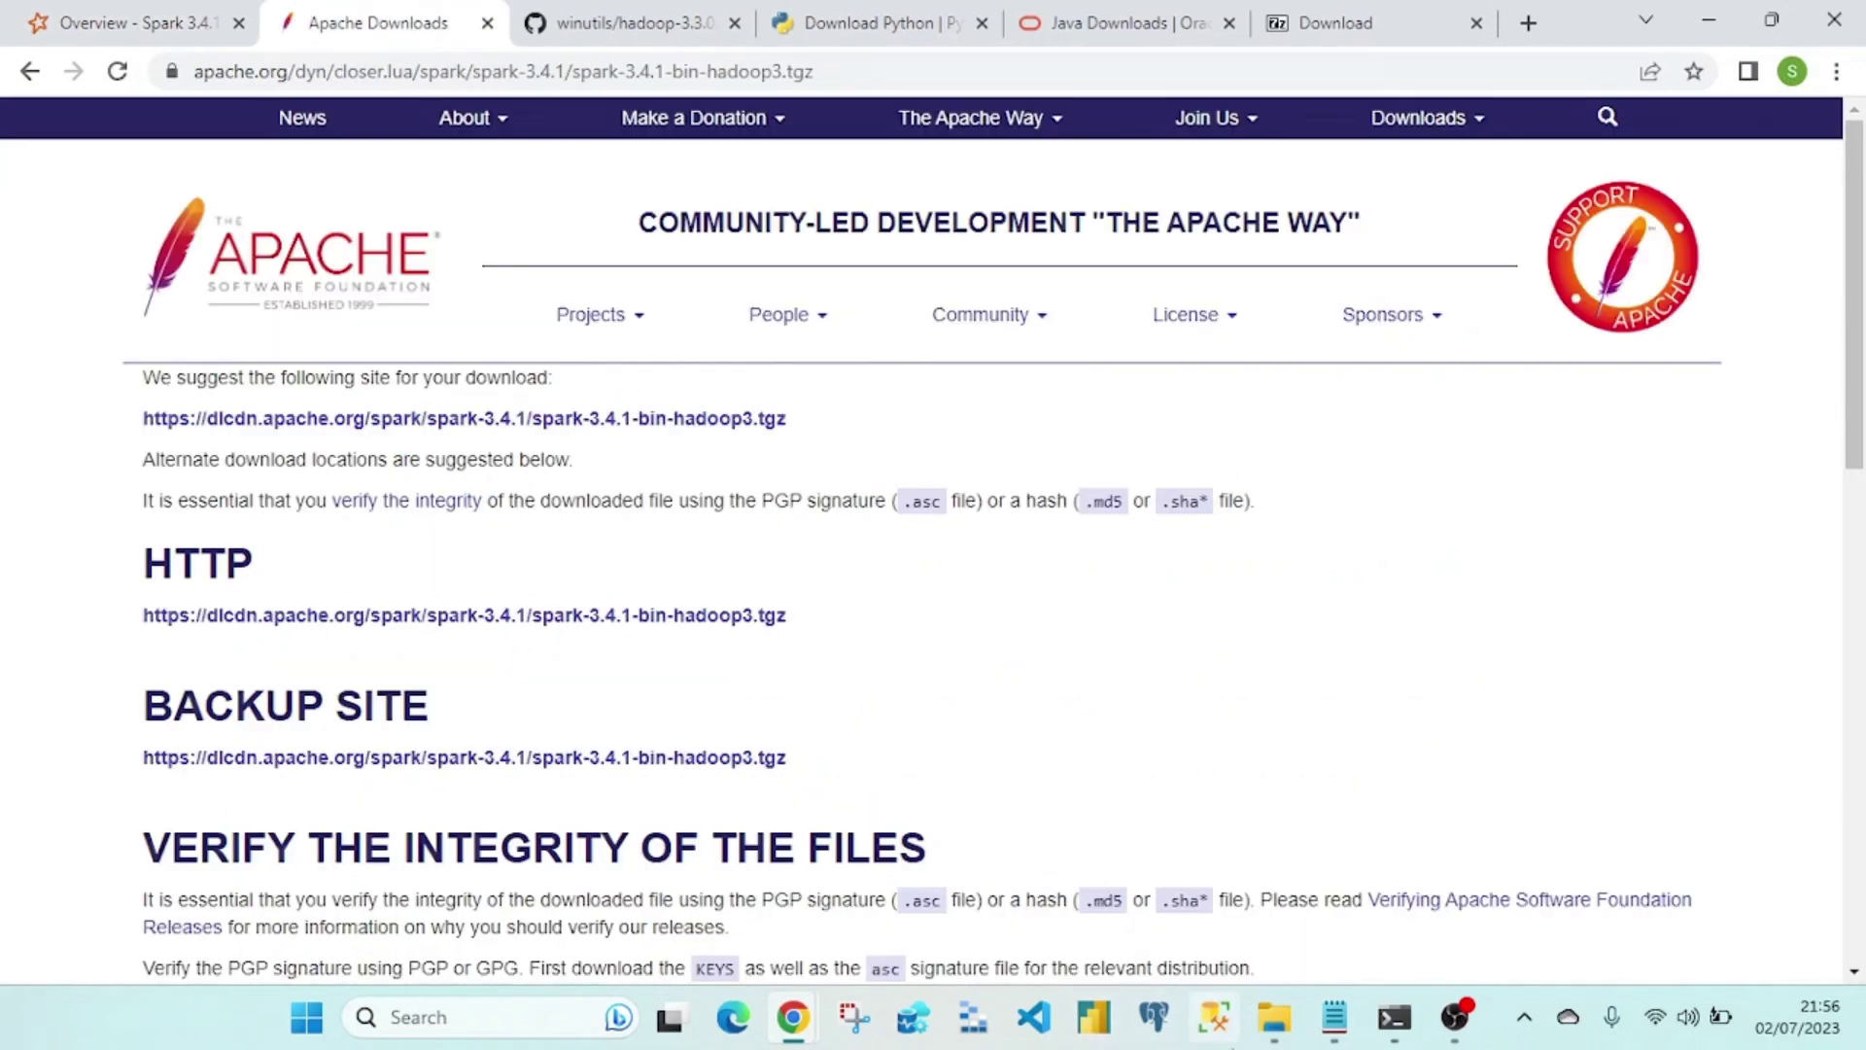
mouse_move(1346, 1017)
left_click(646, 27)
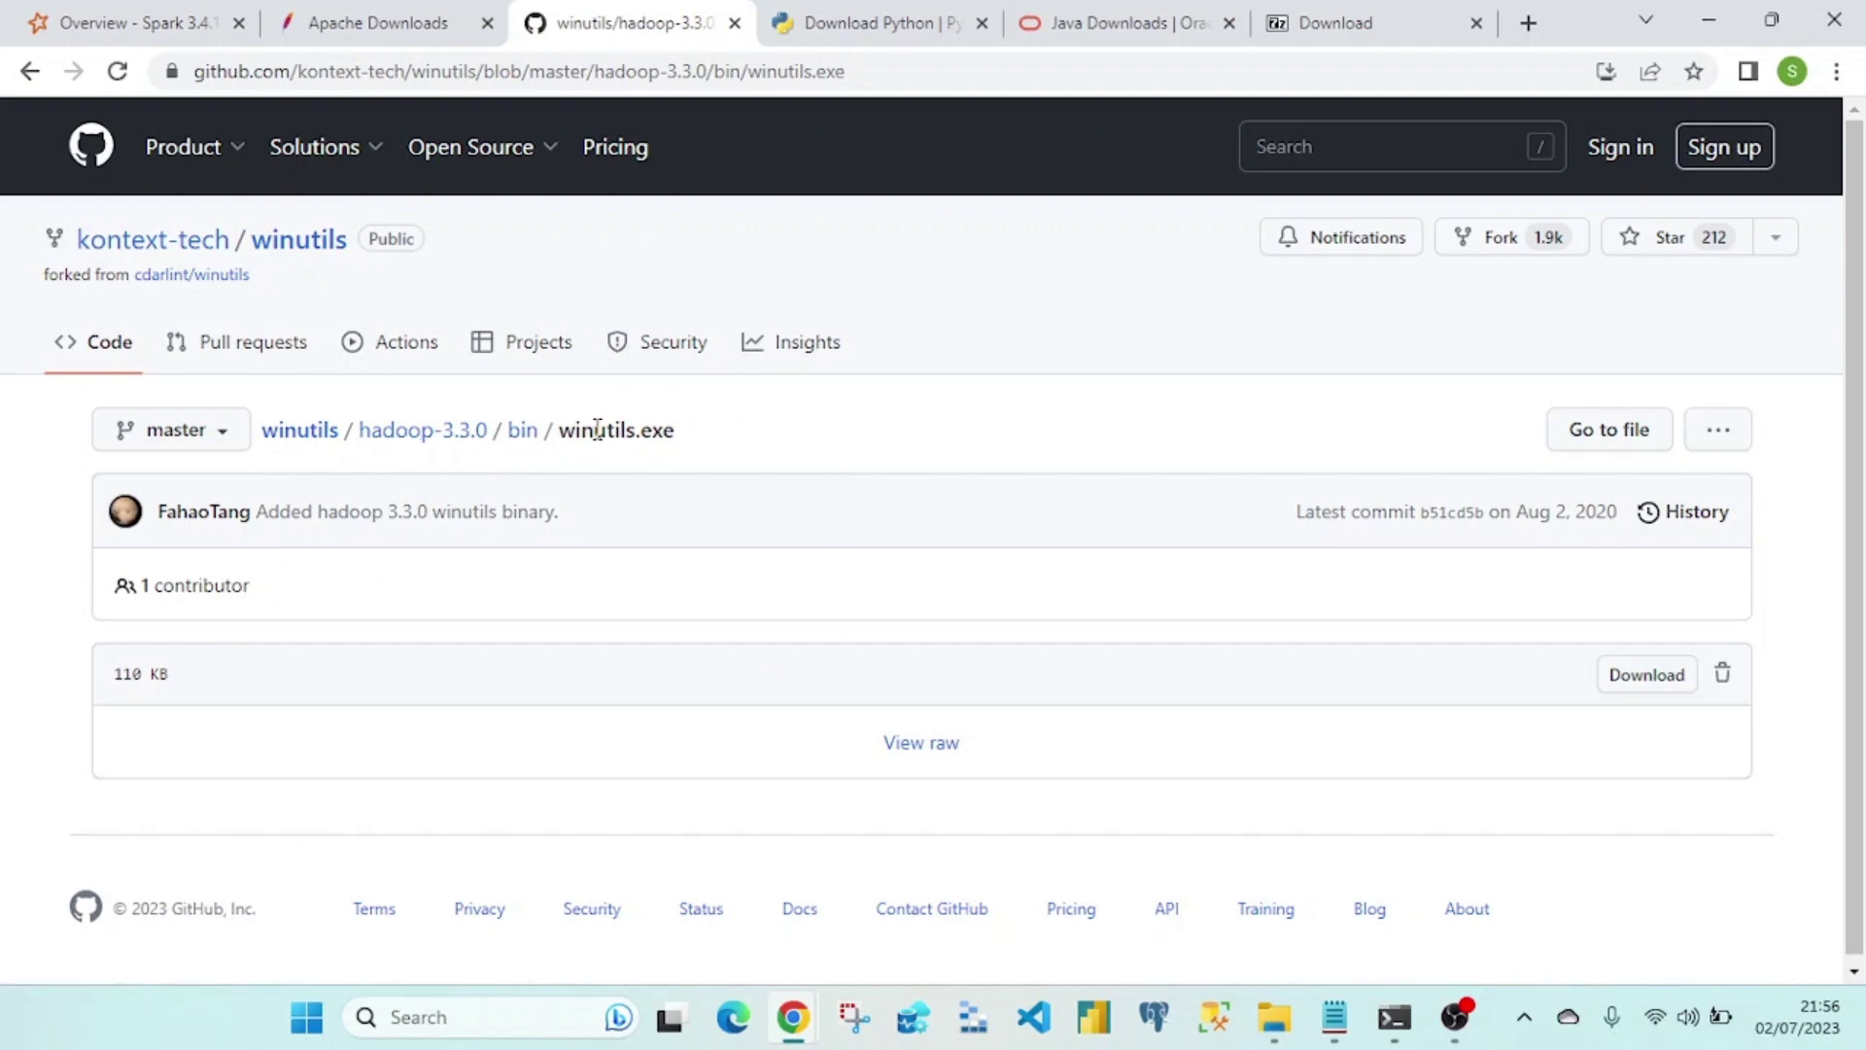
left_click_drag(597, 429, 680, 440)
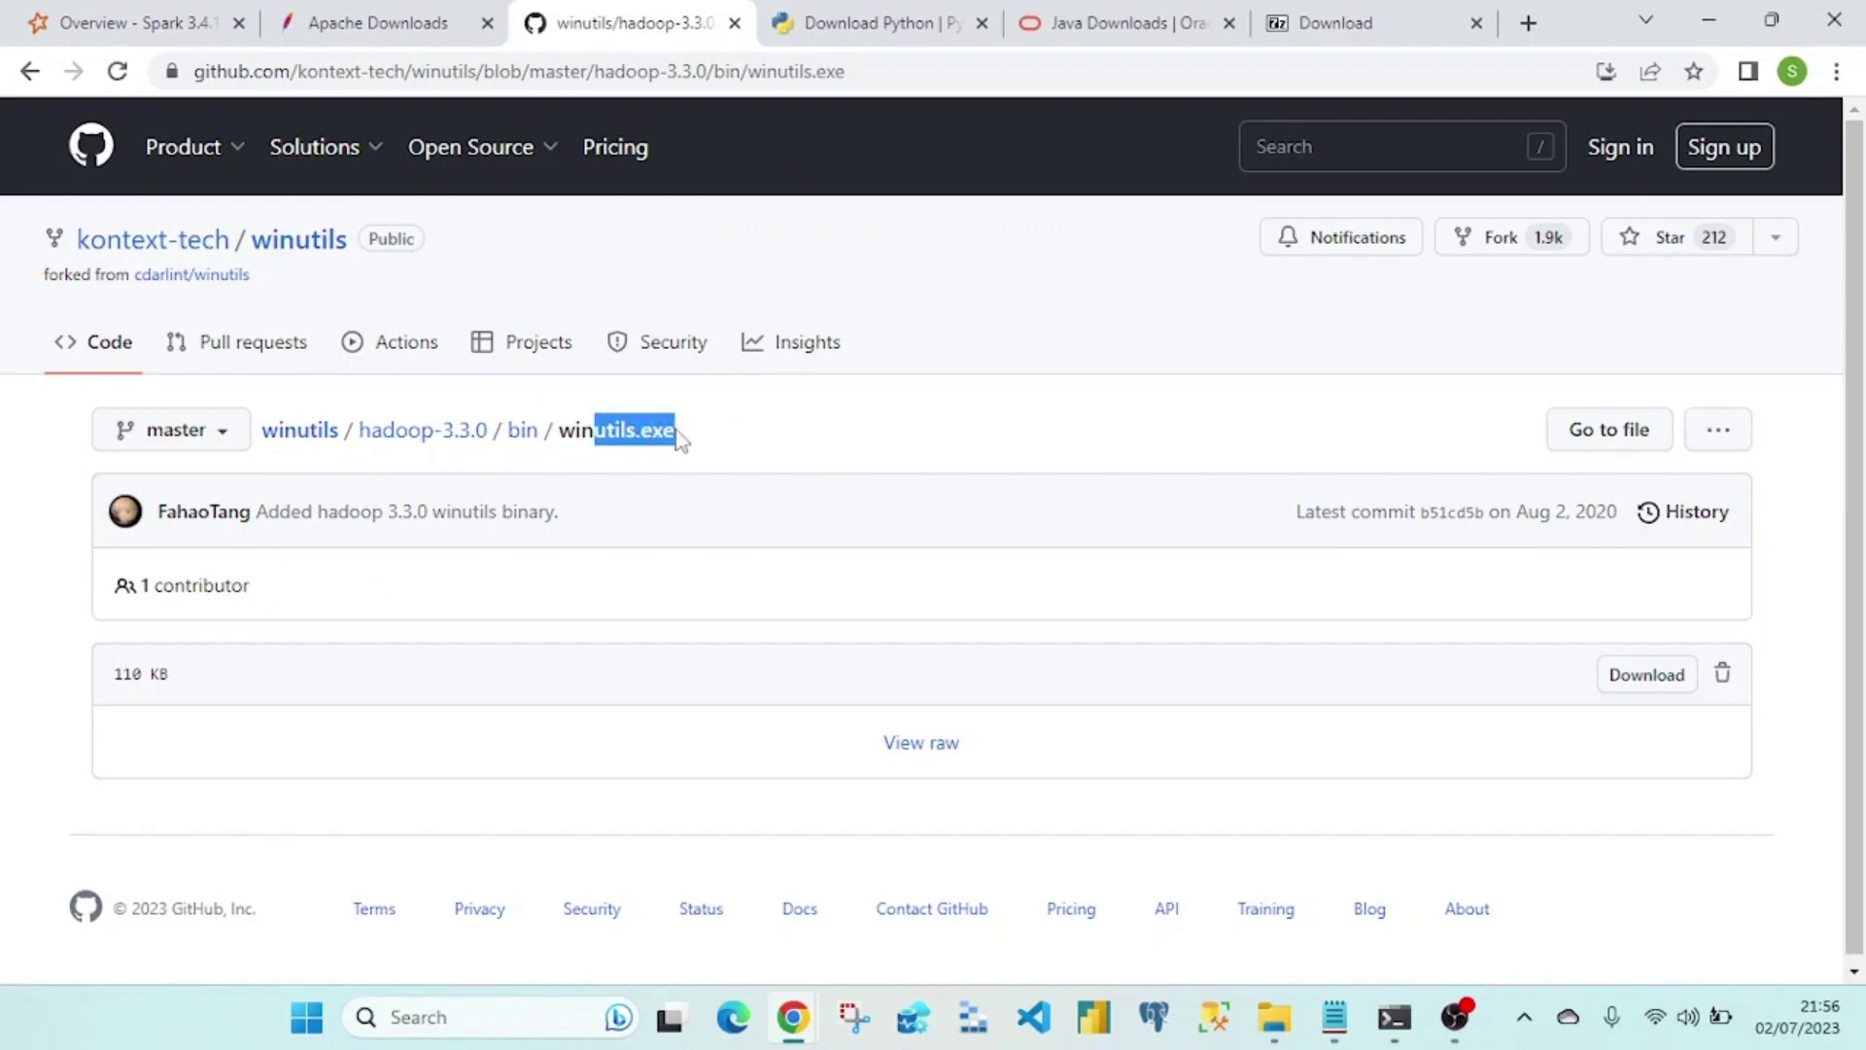
left_click(602, 438)
left_click(1274, 1017)
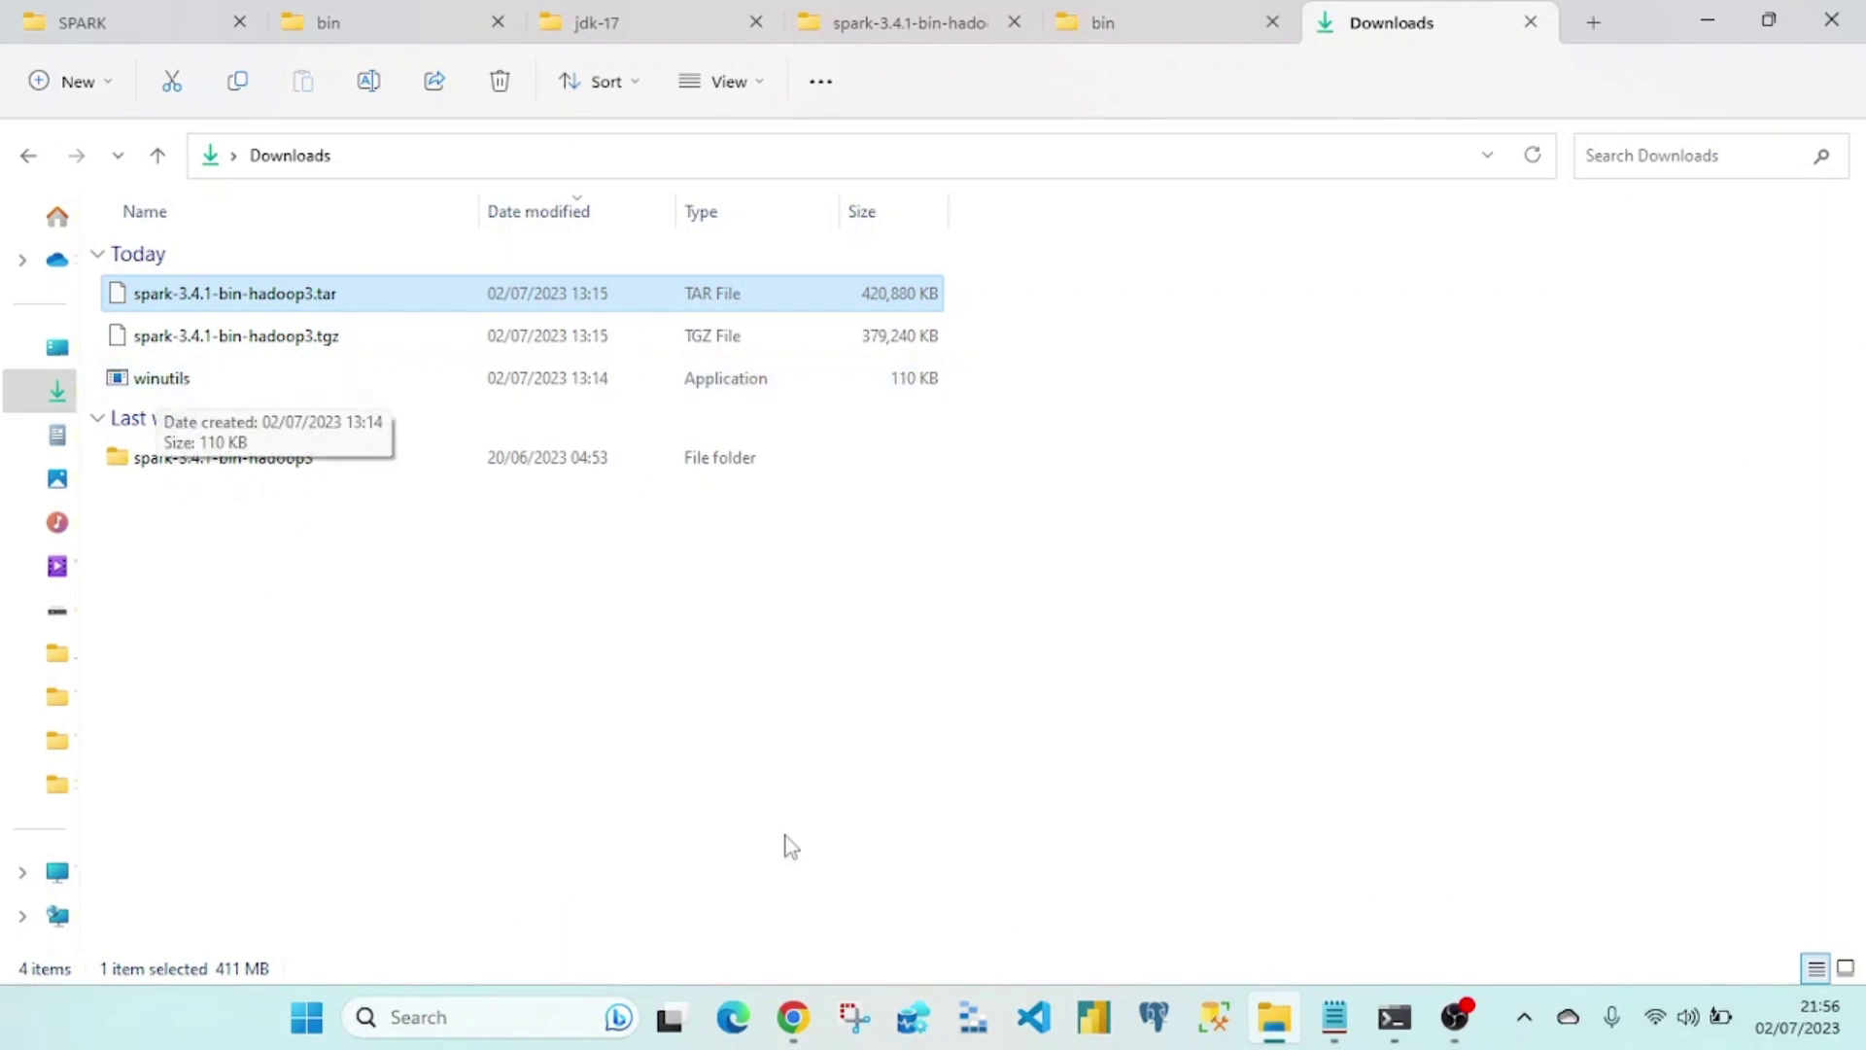
Step: Return to the Notepad notes and highlight the item on creating the C:\SPARK and C:\HADOOP\bin folder structure
left_click(1347, 1020)
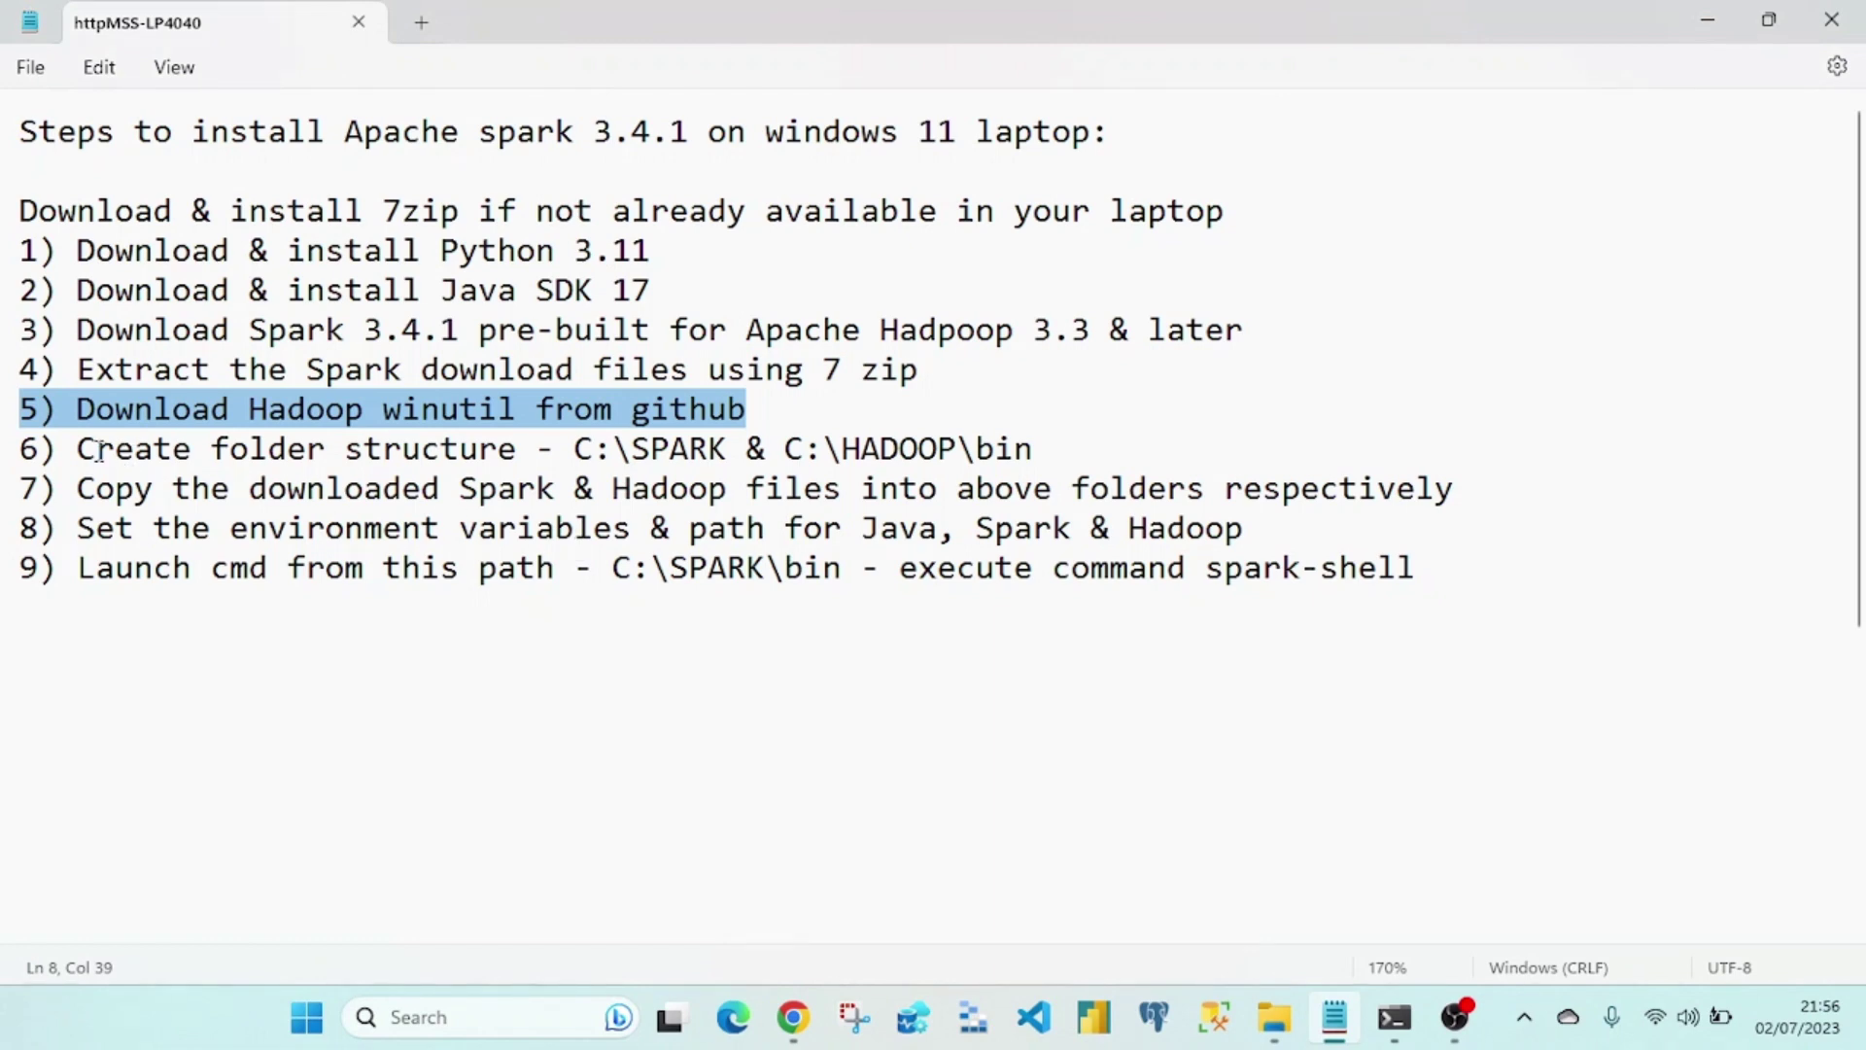
left_click_drag(78, 450, 1057, 454)
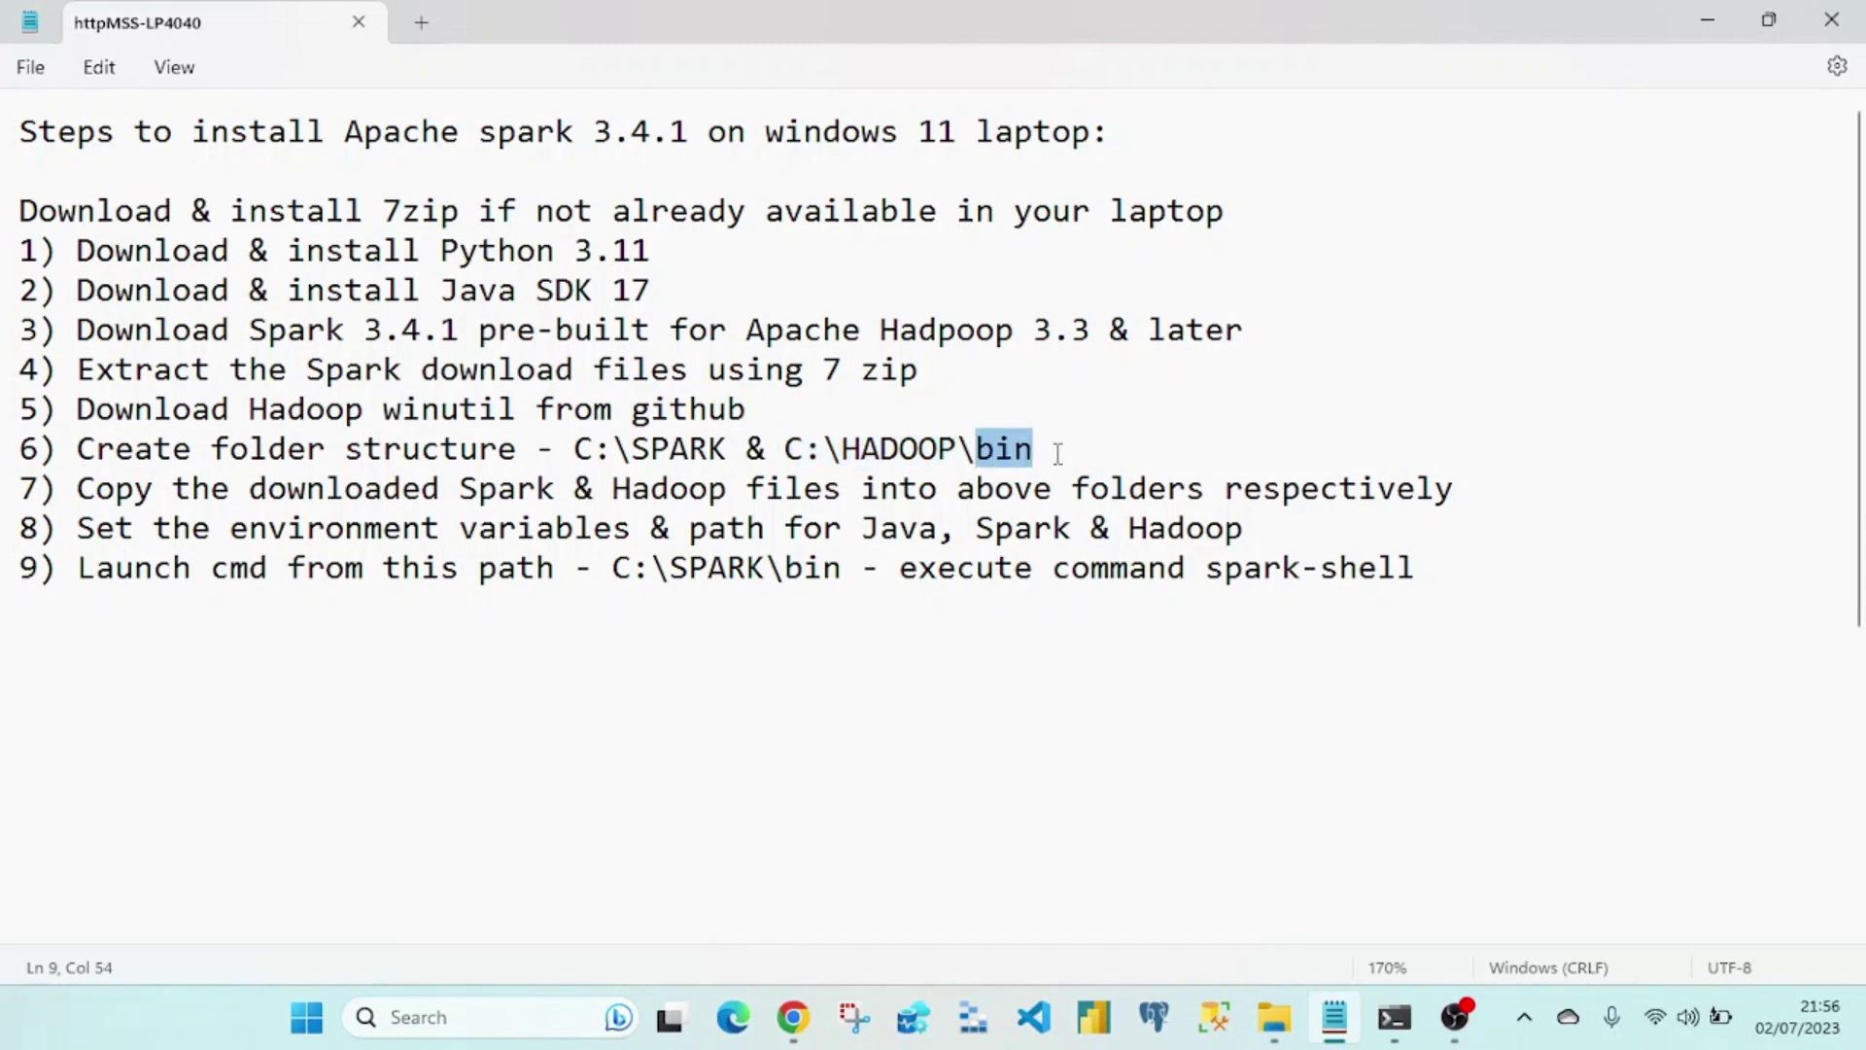
Step: Highlight the C:\SPARK & C:\HADOOP\bin paths in the notes, then switch to File Explorer and view the C:\SPARK folder
left_click(1058, 454)
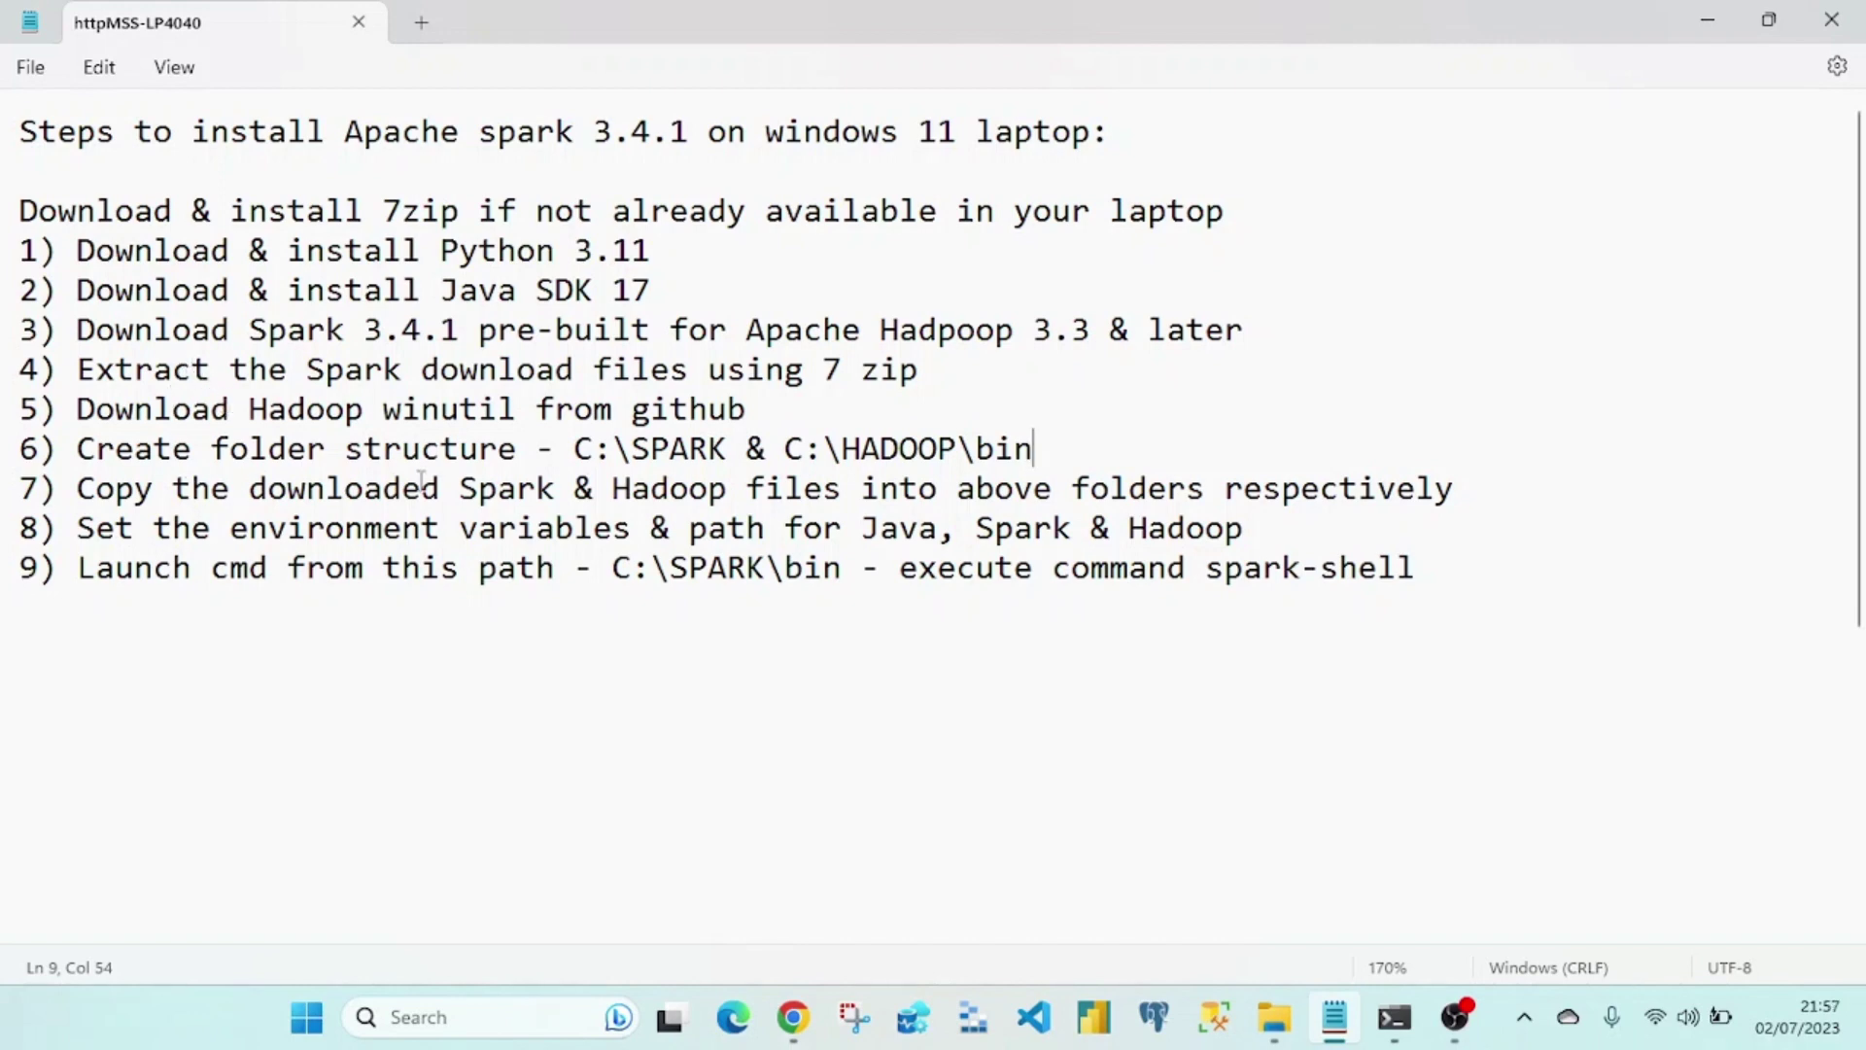
left_click_drag(555, 448, 1097, 441)
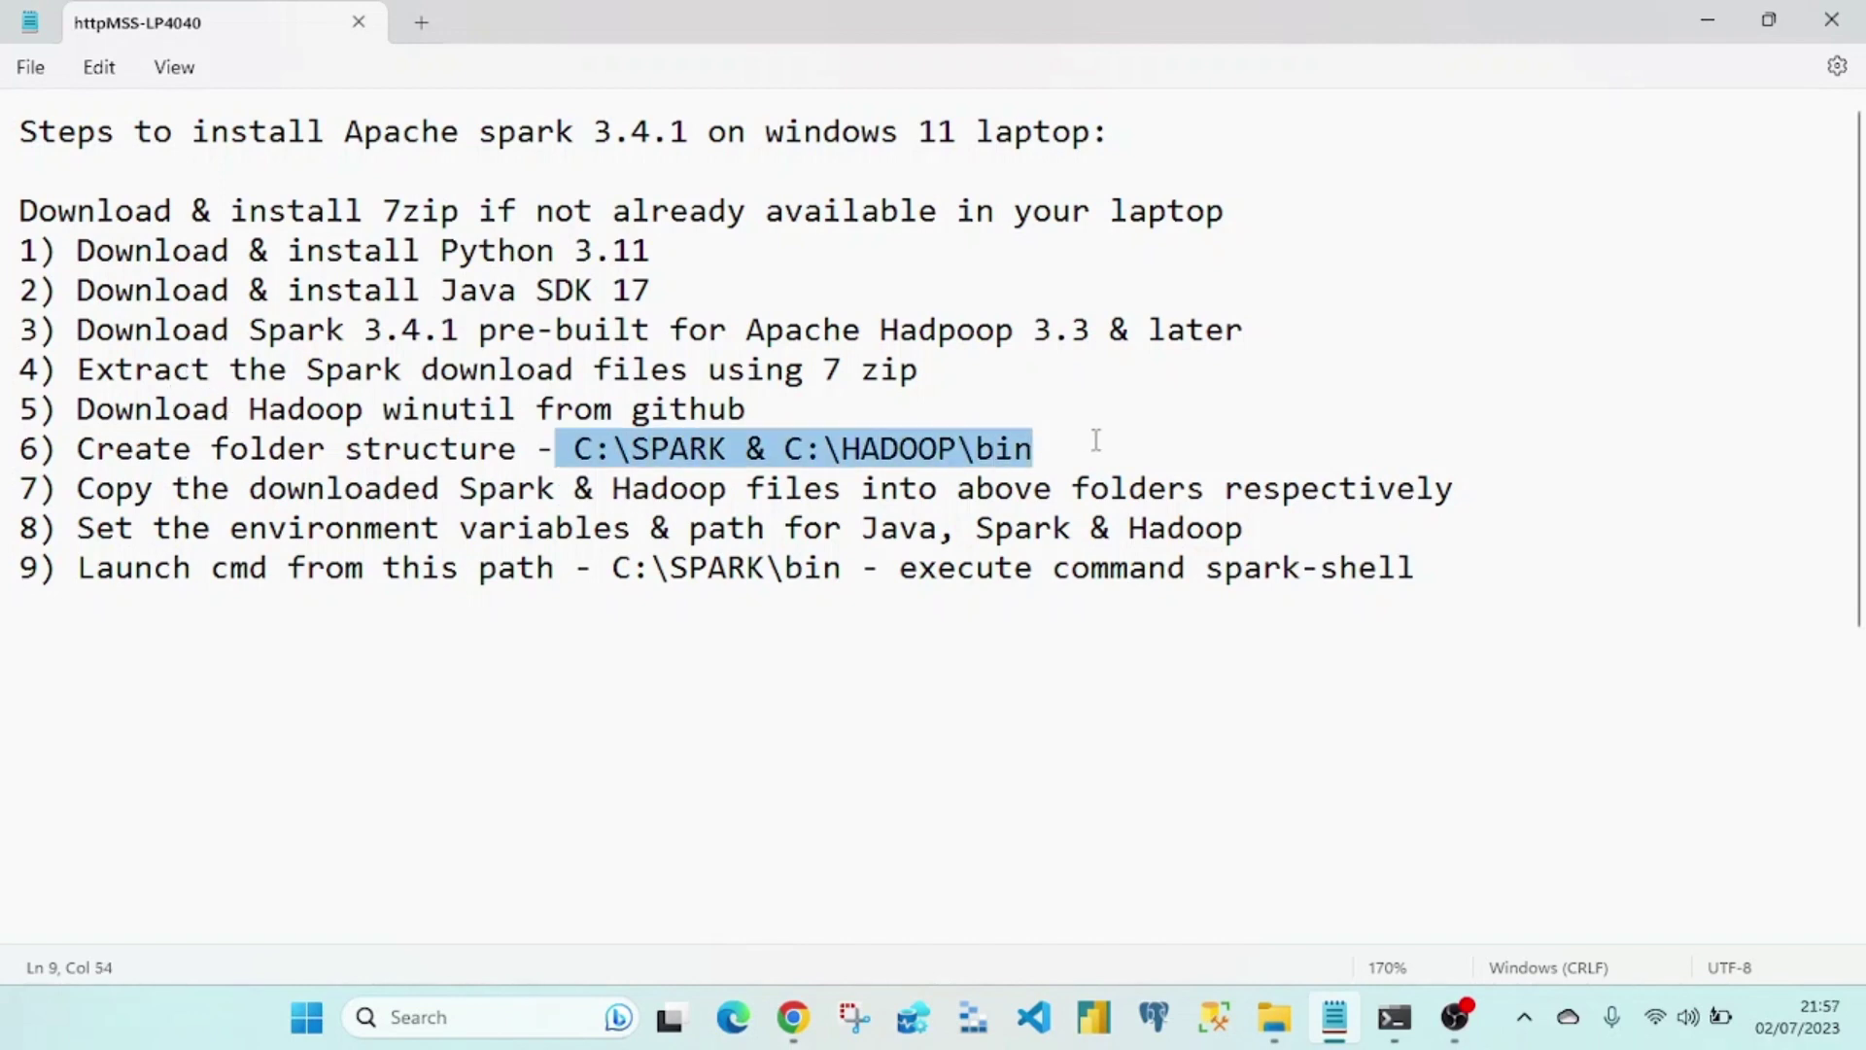
left_click(1275, 1016)
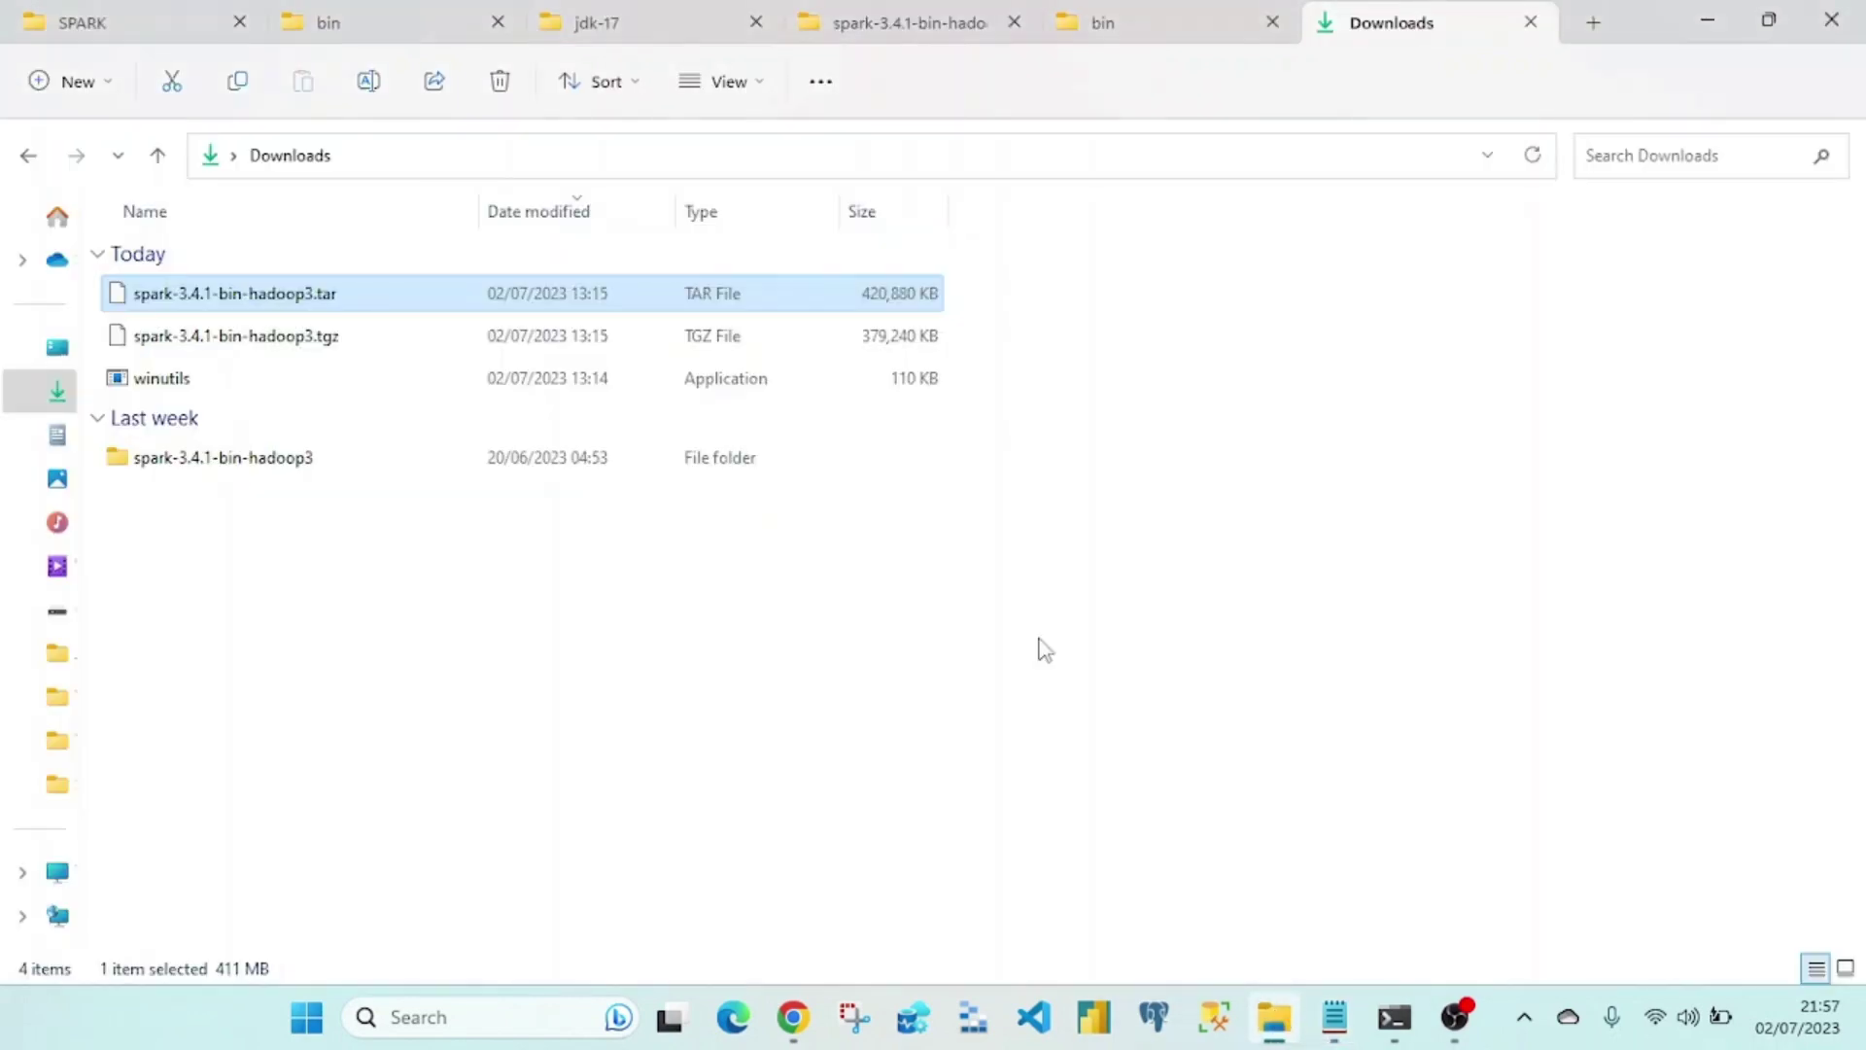
left_click(142, 19)
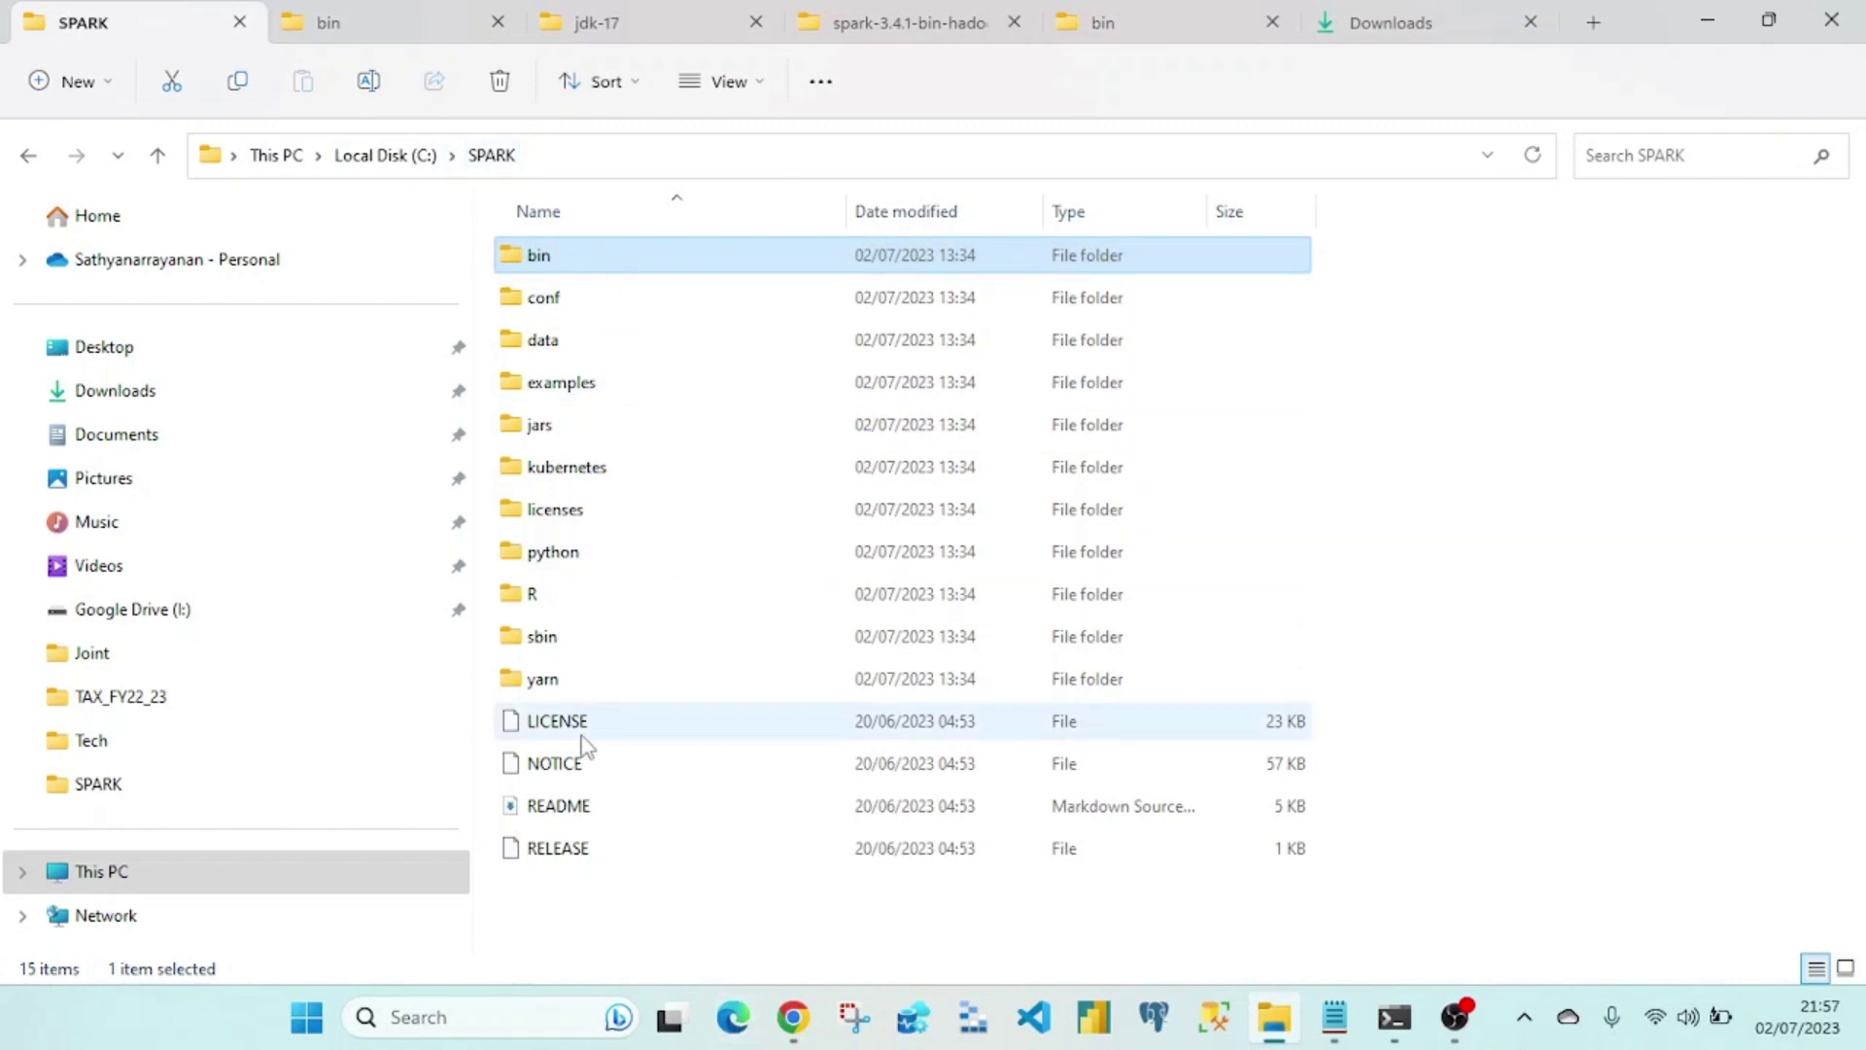
Step: Compare the extracted spark-3.4.1-bin-hadoop3 folder in Downloads with C:\SPARK, and view the contents of C:\HADOOP\bin
left_click(1390, 29)
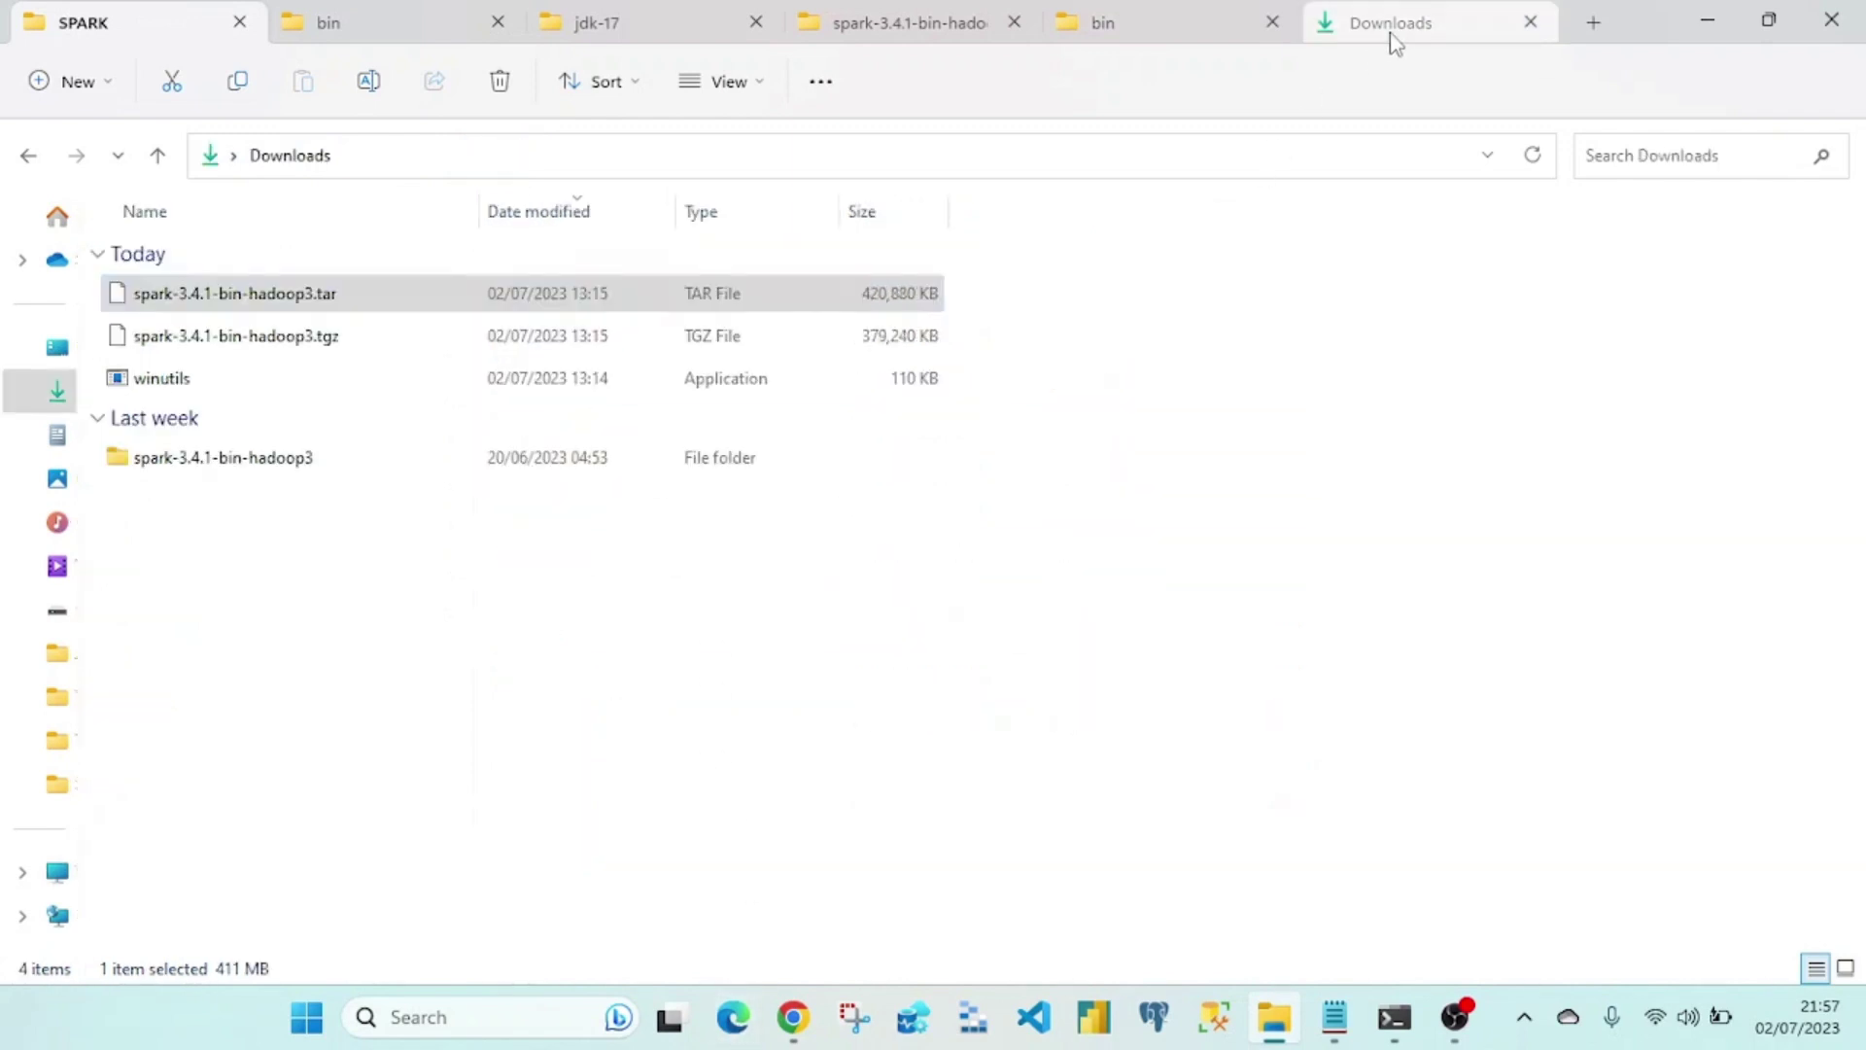
double_click(326, 461)
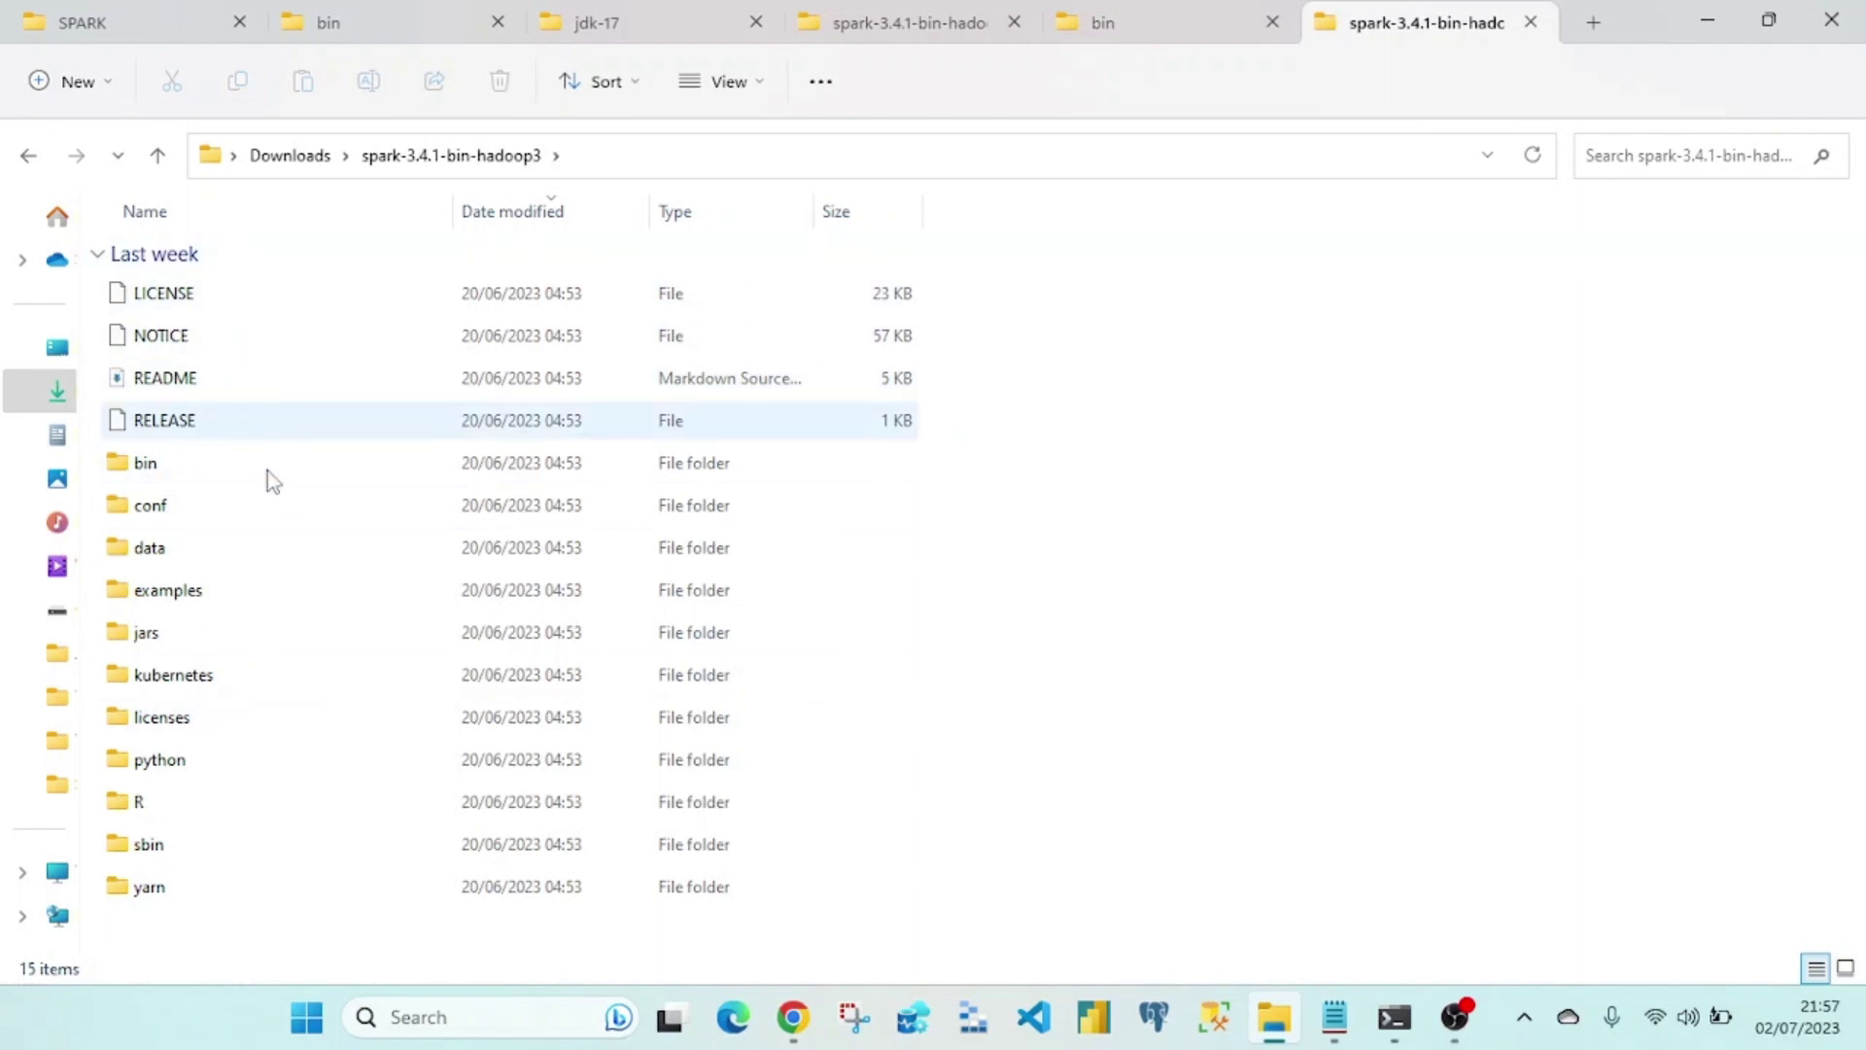
mouse_move(283, 773)
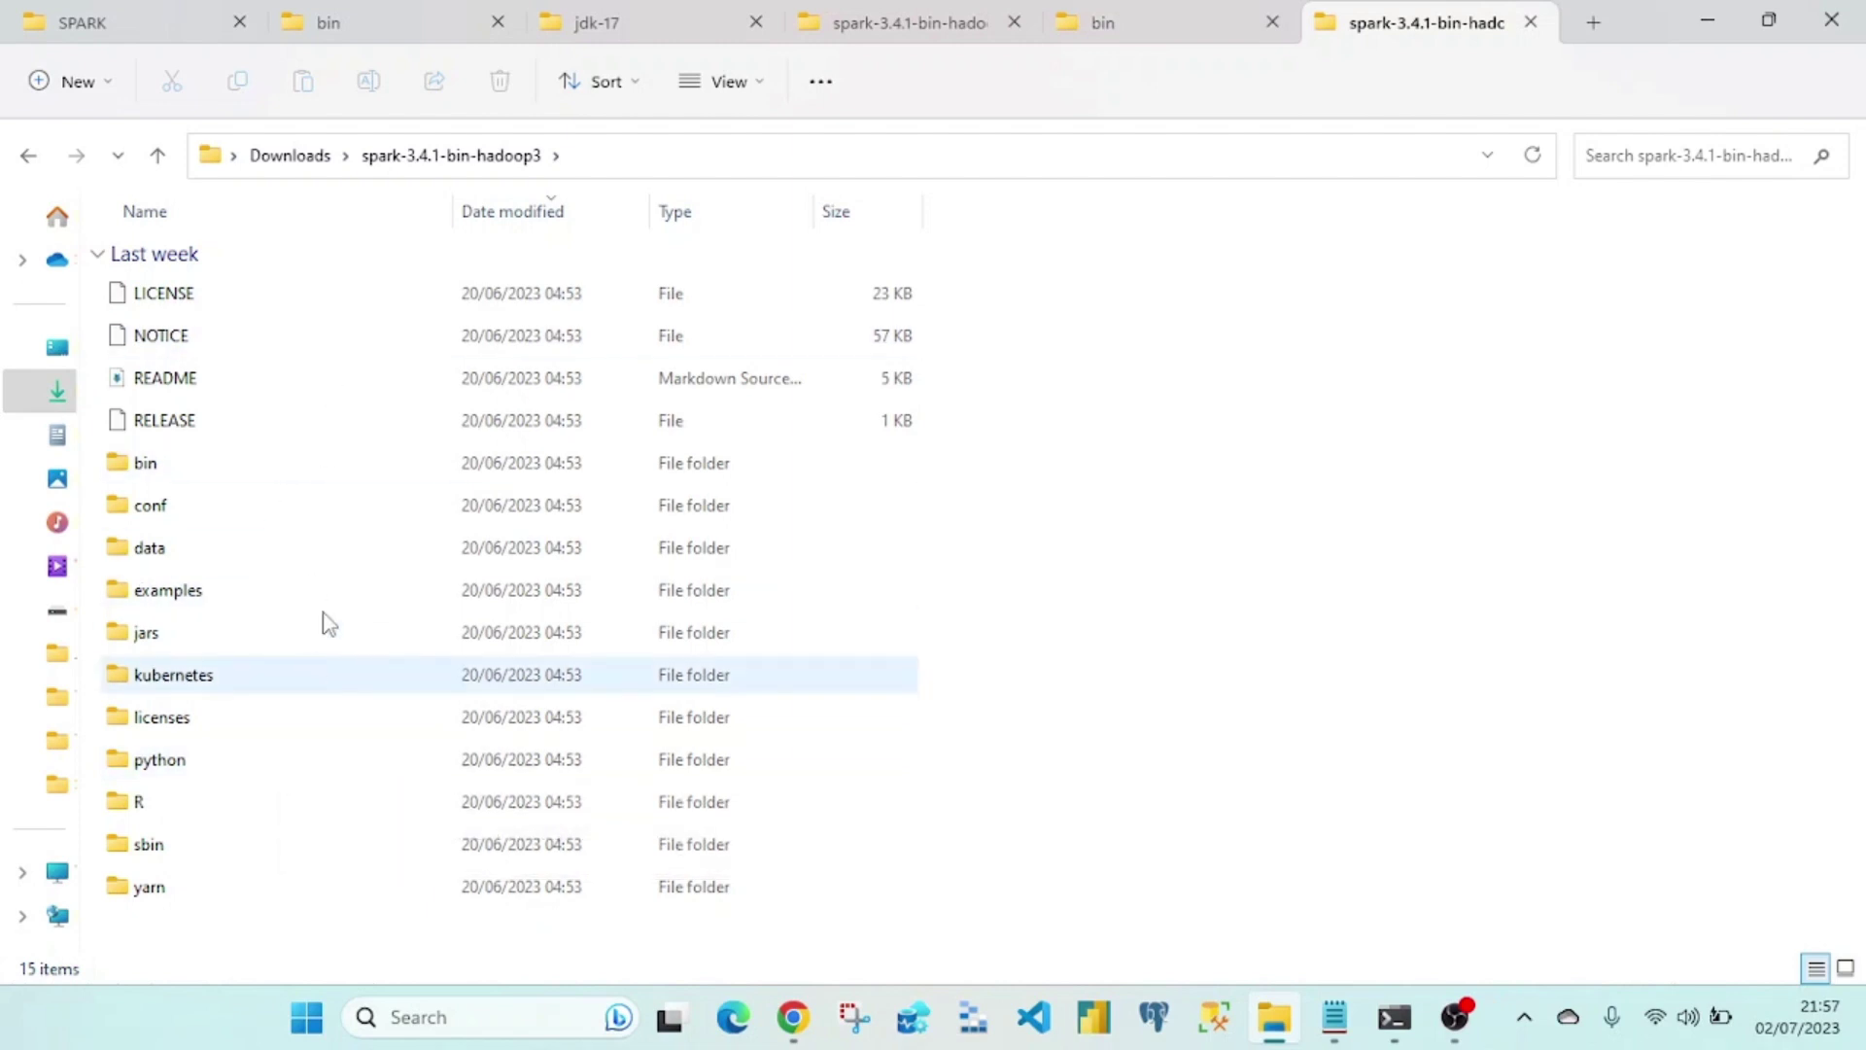
left_click(153, 29)
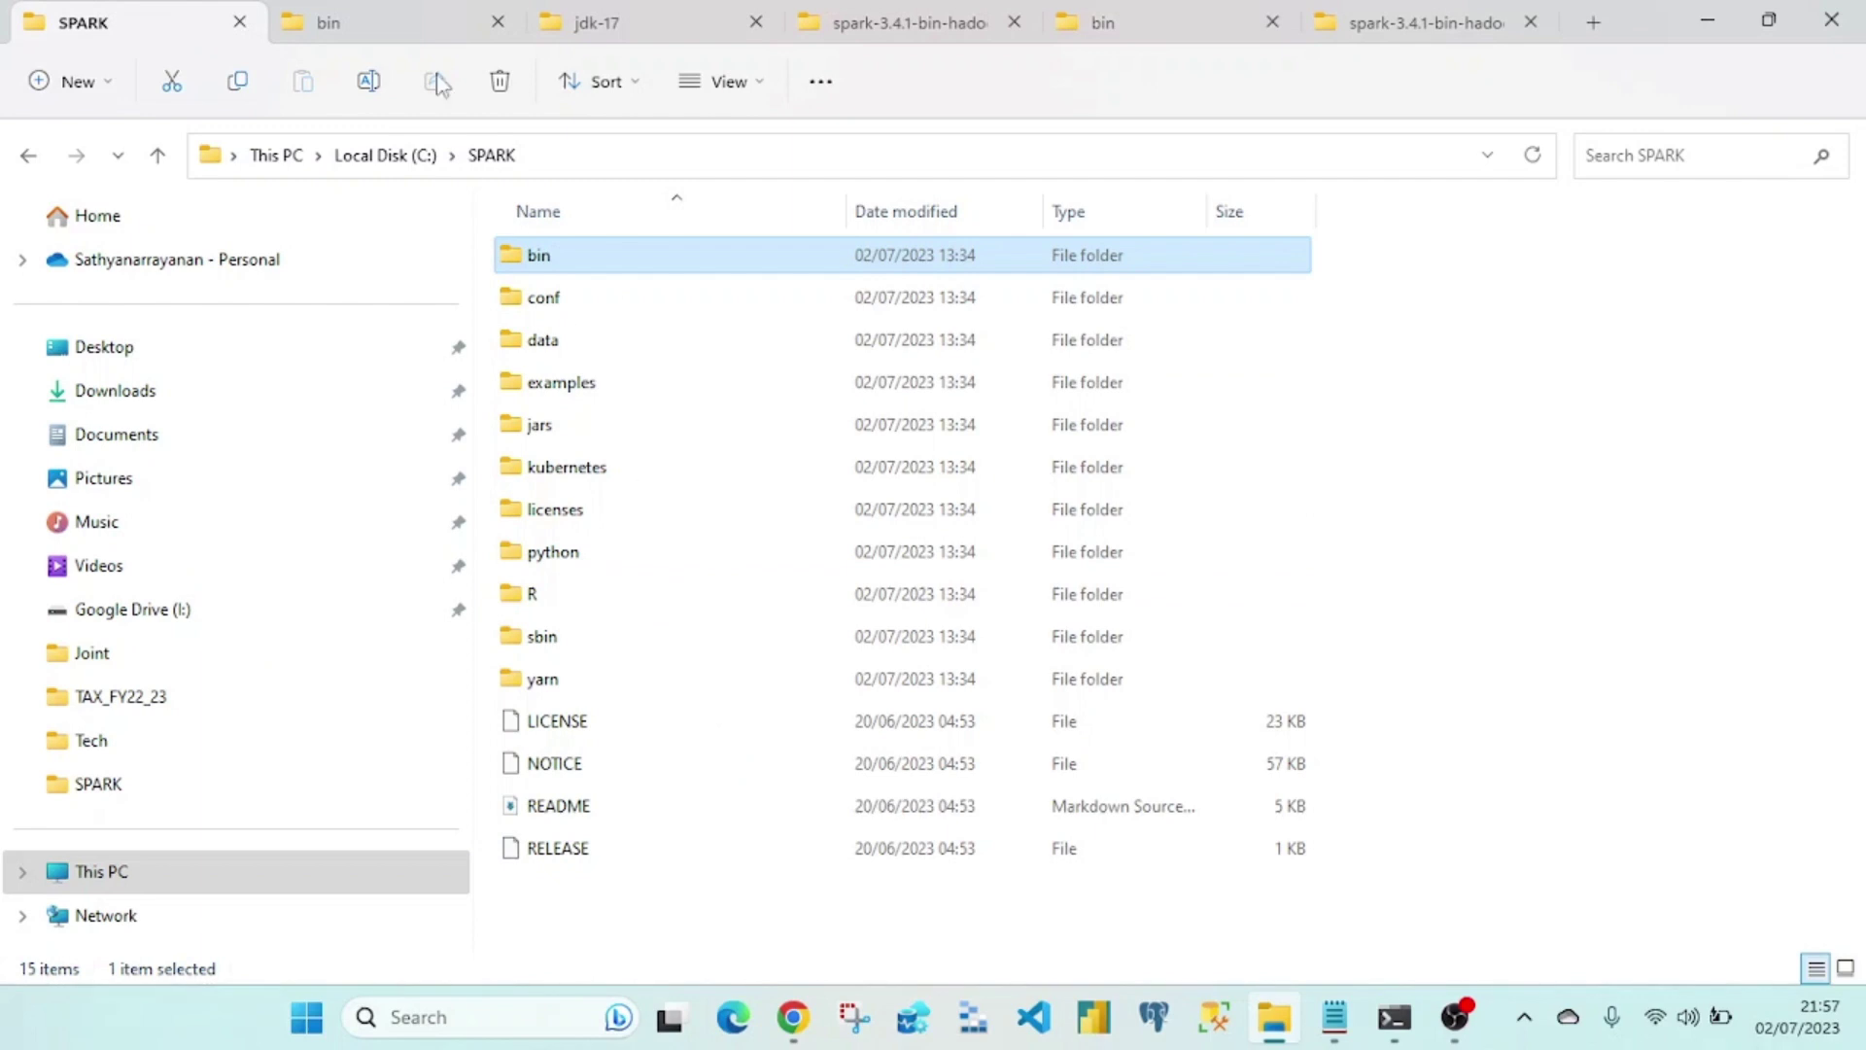
left_click(379, 21)
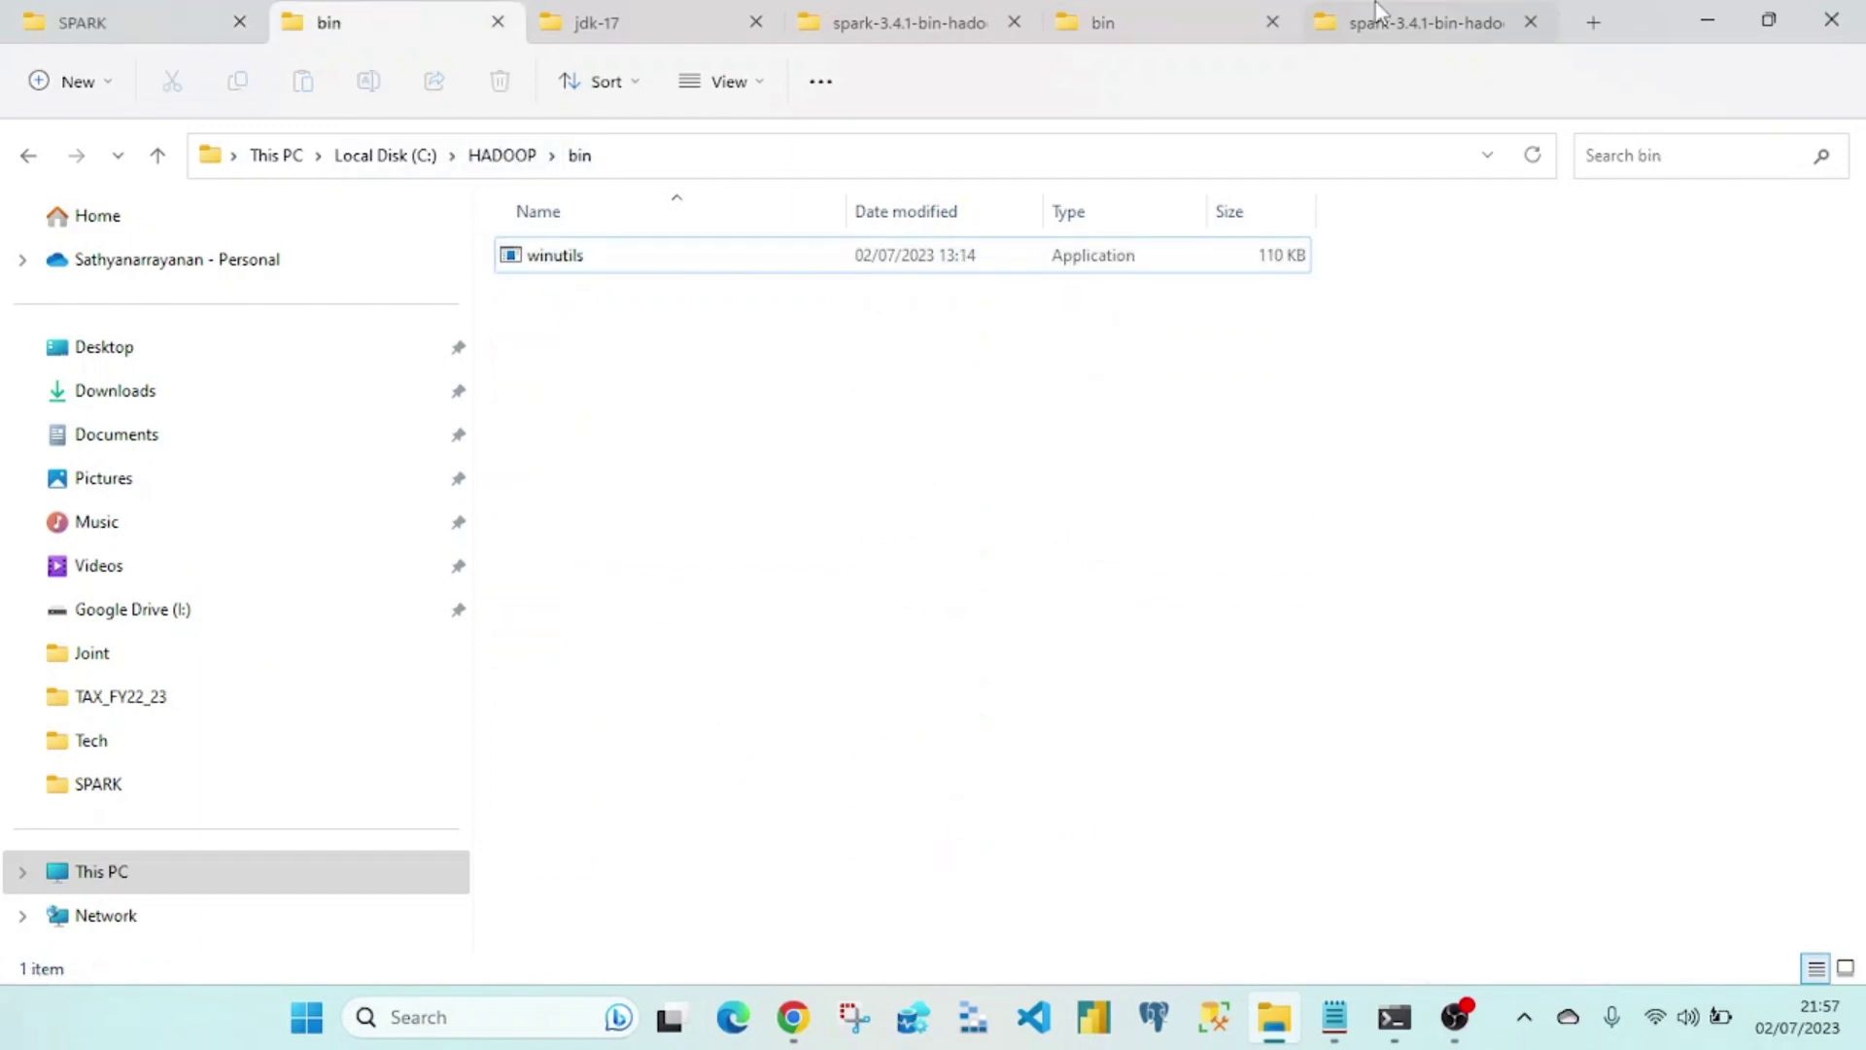
Step: Return to the Notepad notes and highlight item 7 on copying the downloaded Spark and Hadoop files
left_click(1335, 1016)
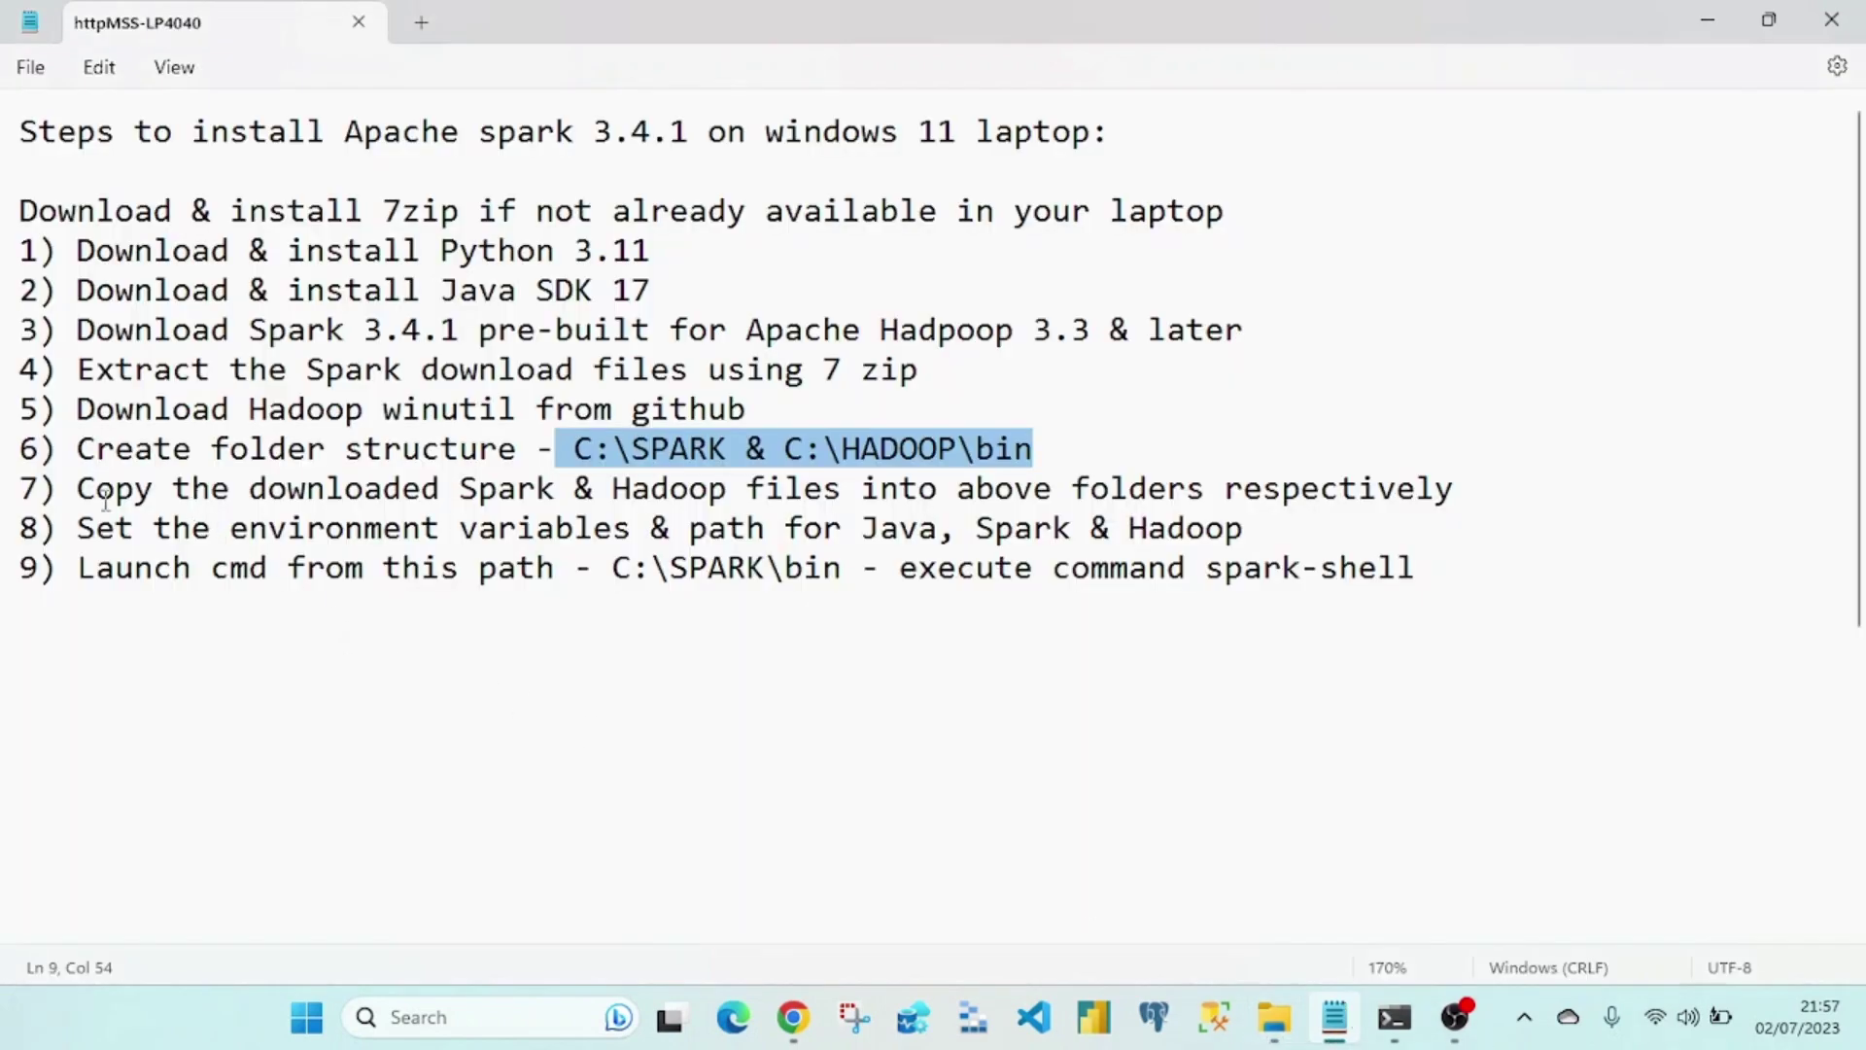
left_click_drag(79, 488, 1042, 489)
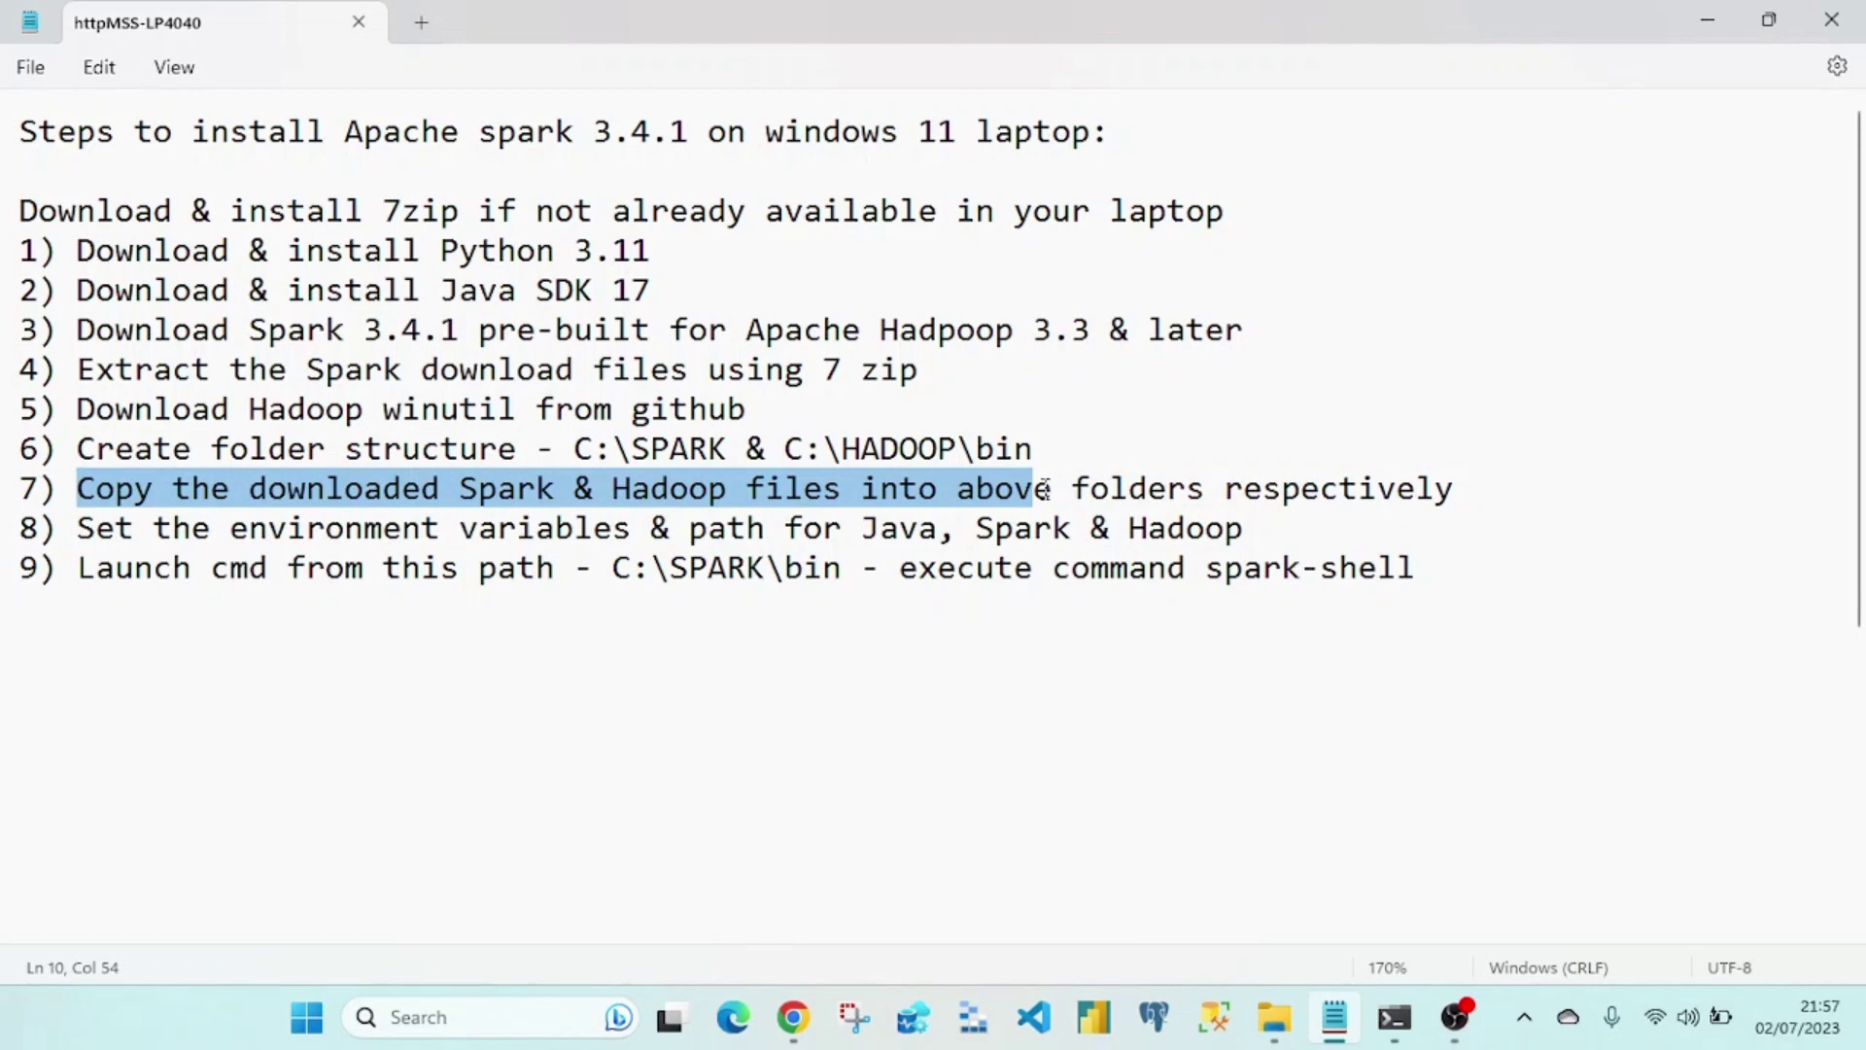
Step: Search Windows for the system environment variables settings and open the Environment Variables dialog from System Properties
left_click(515, 1010)
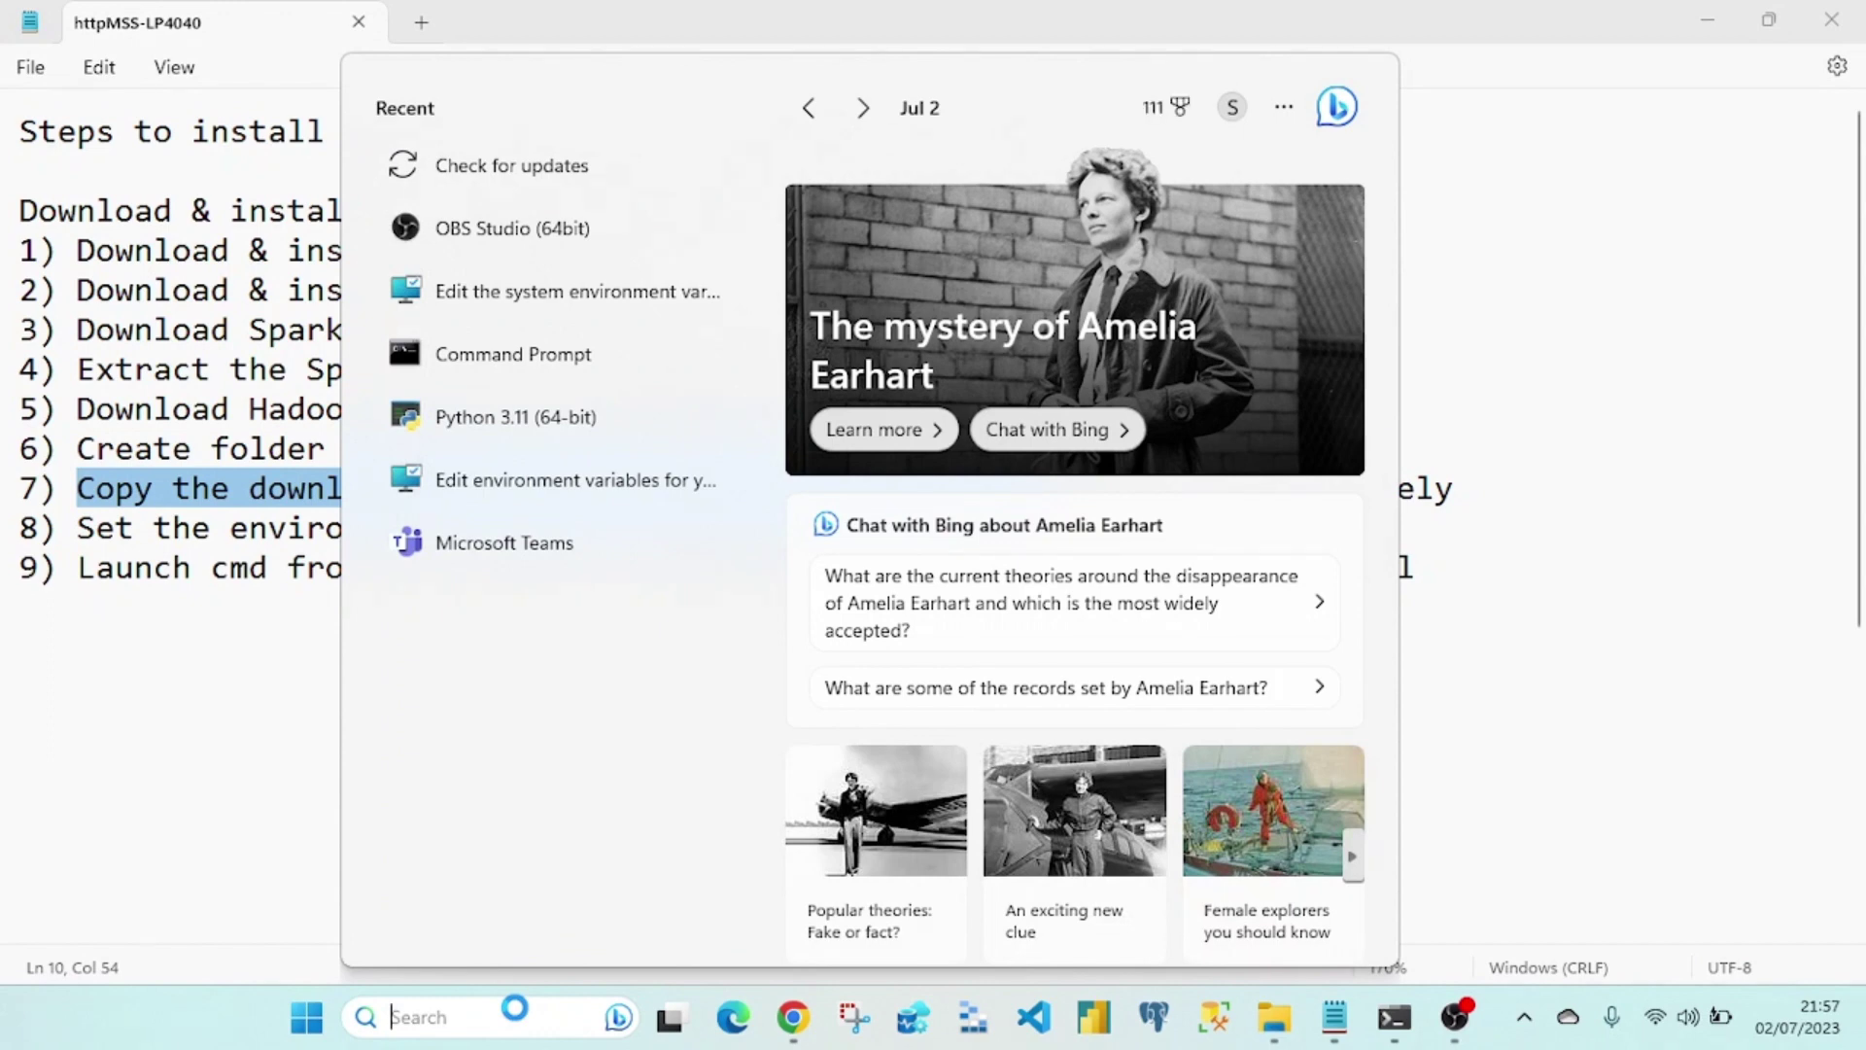
type("en")
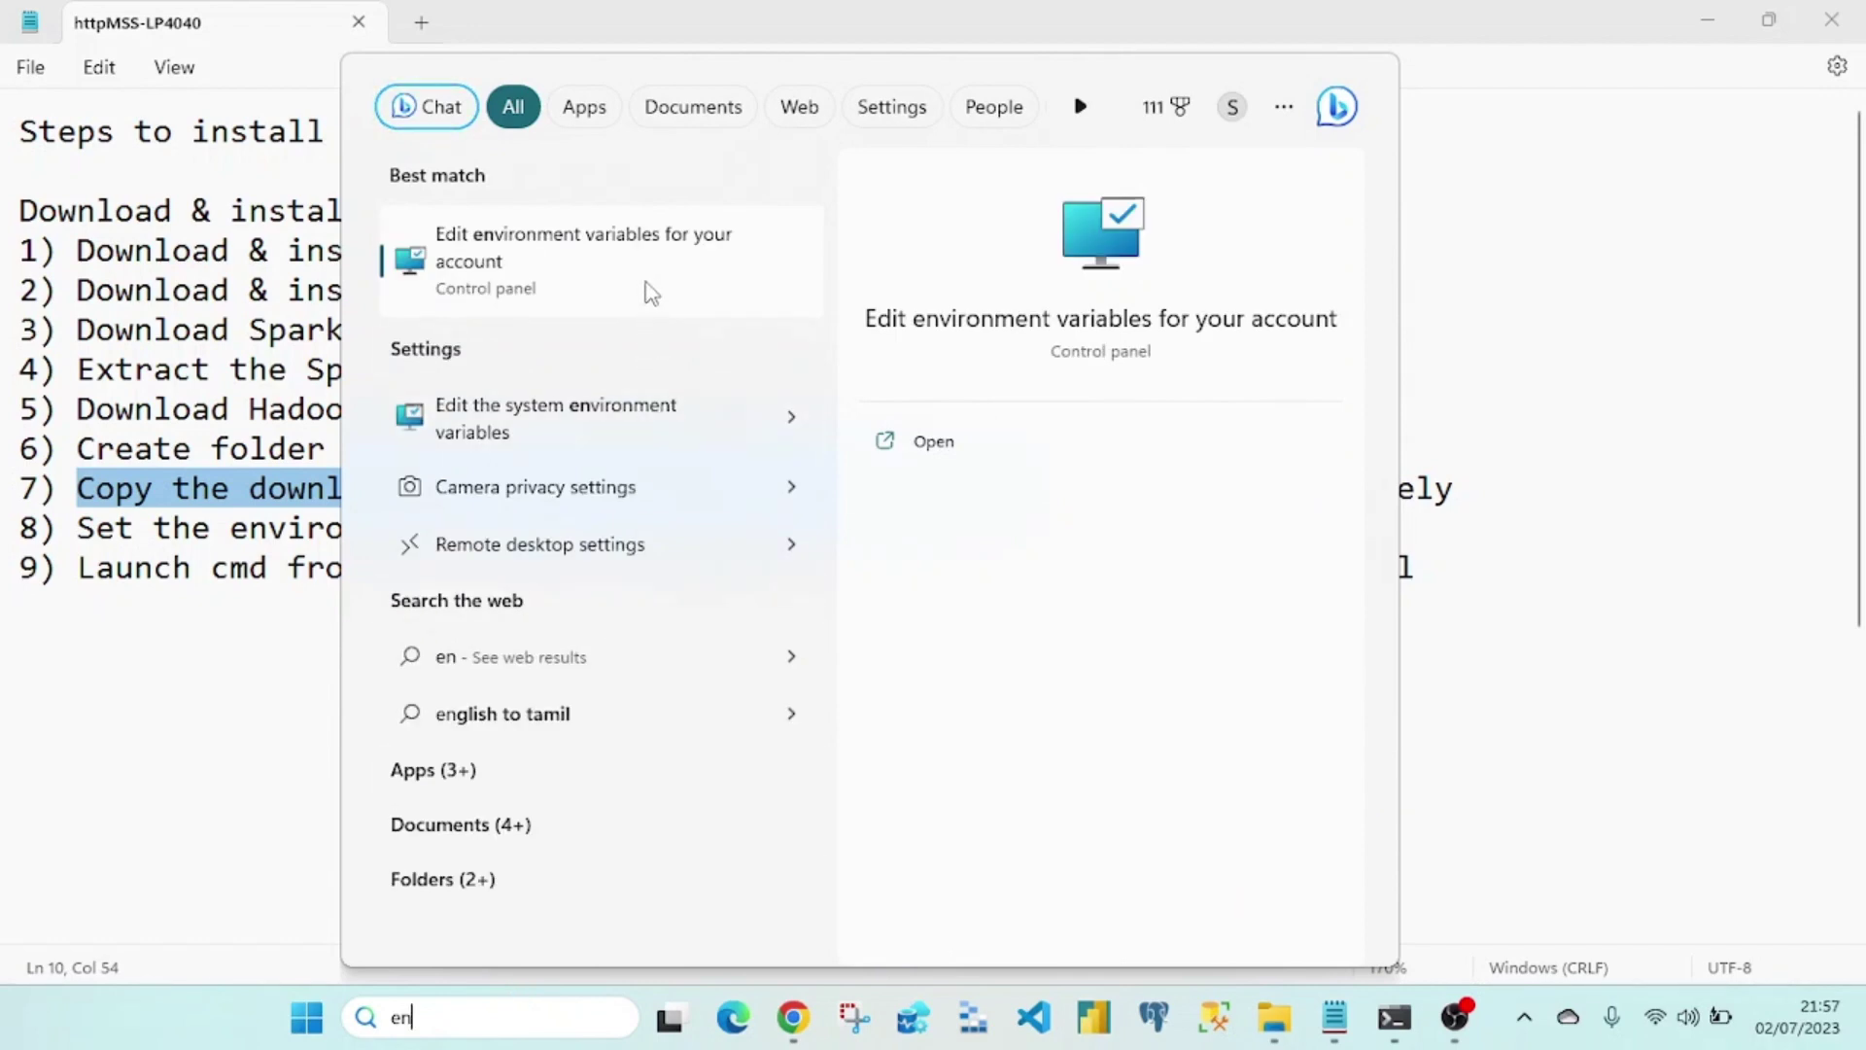
left_click(656, 420)
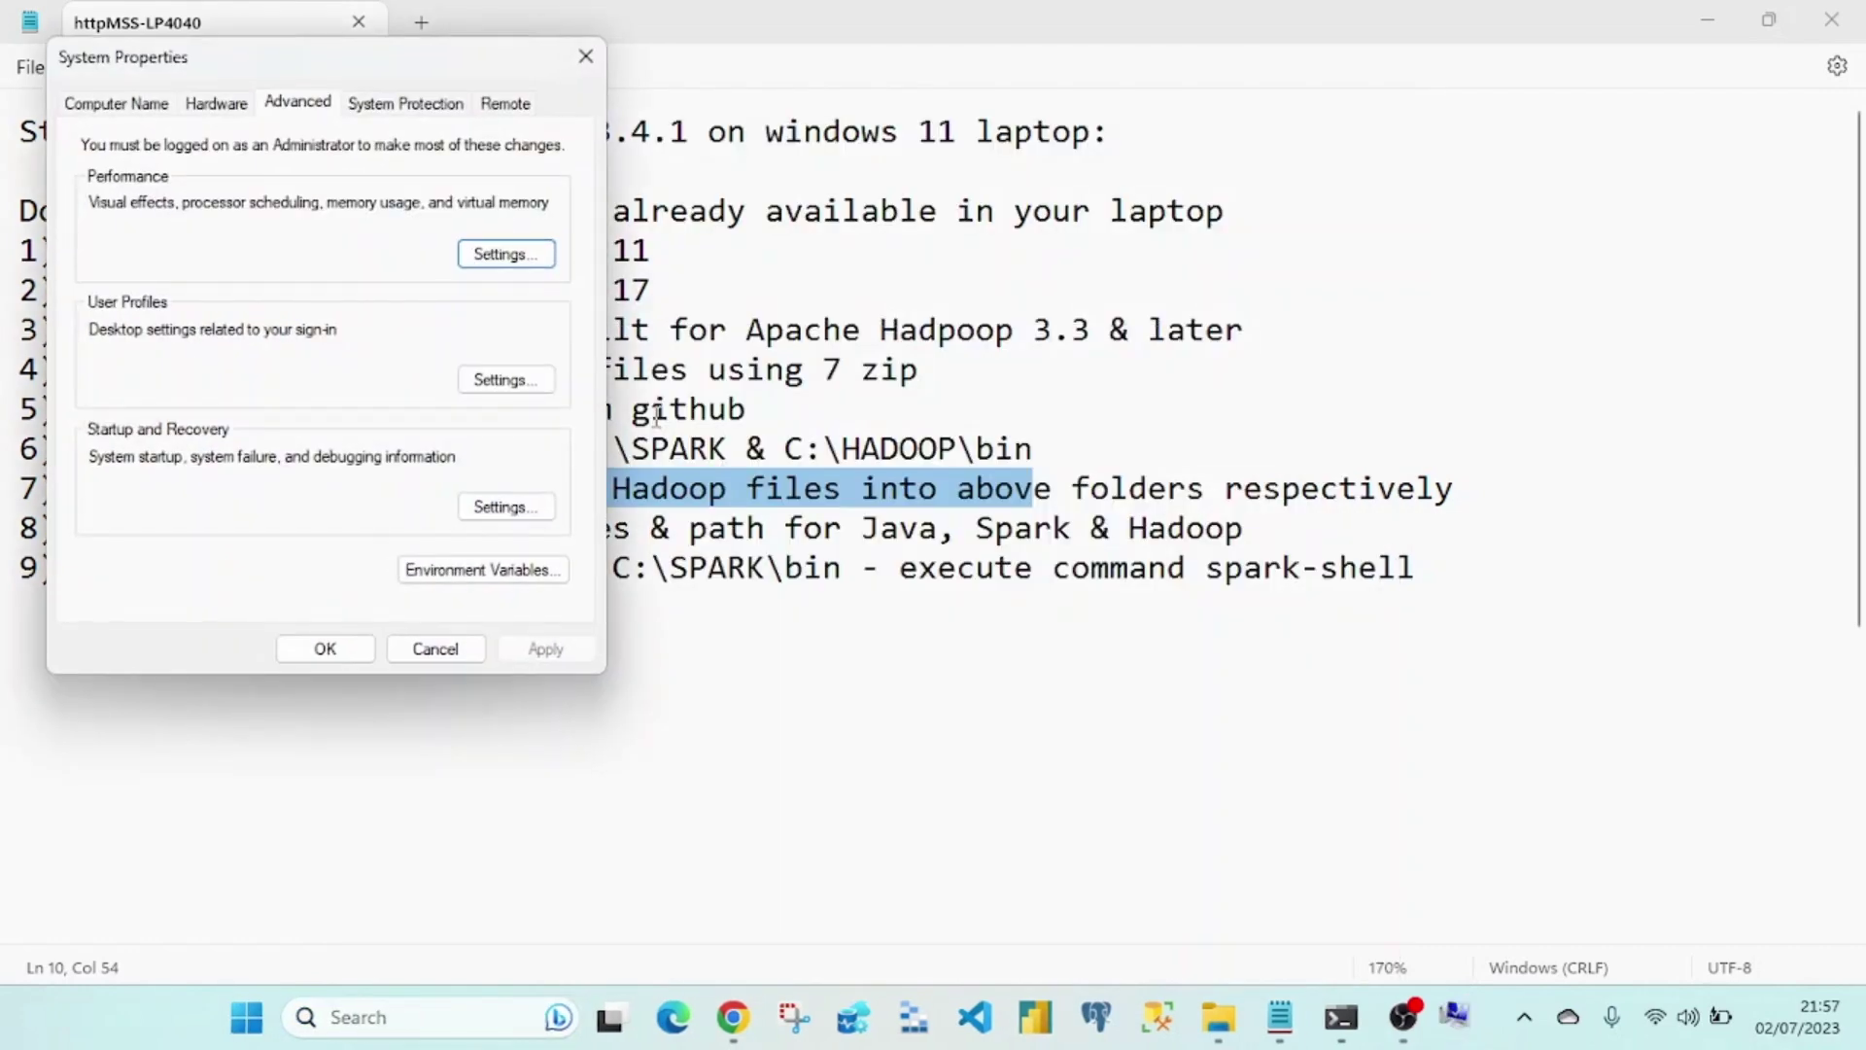
left_click_drag(342, 58, 1073, 153)
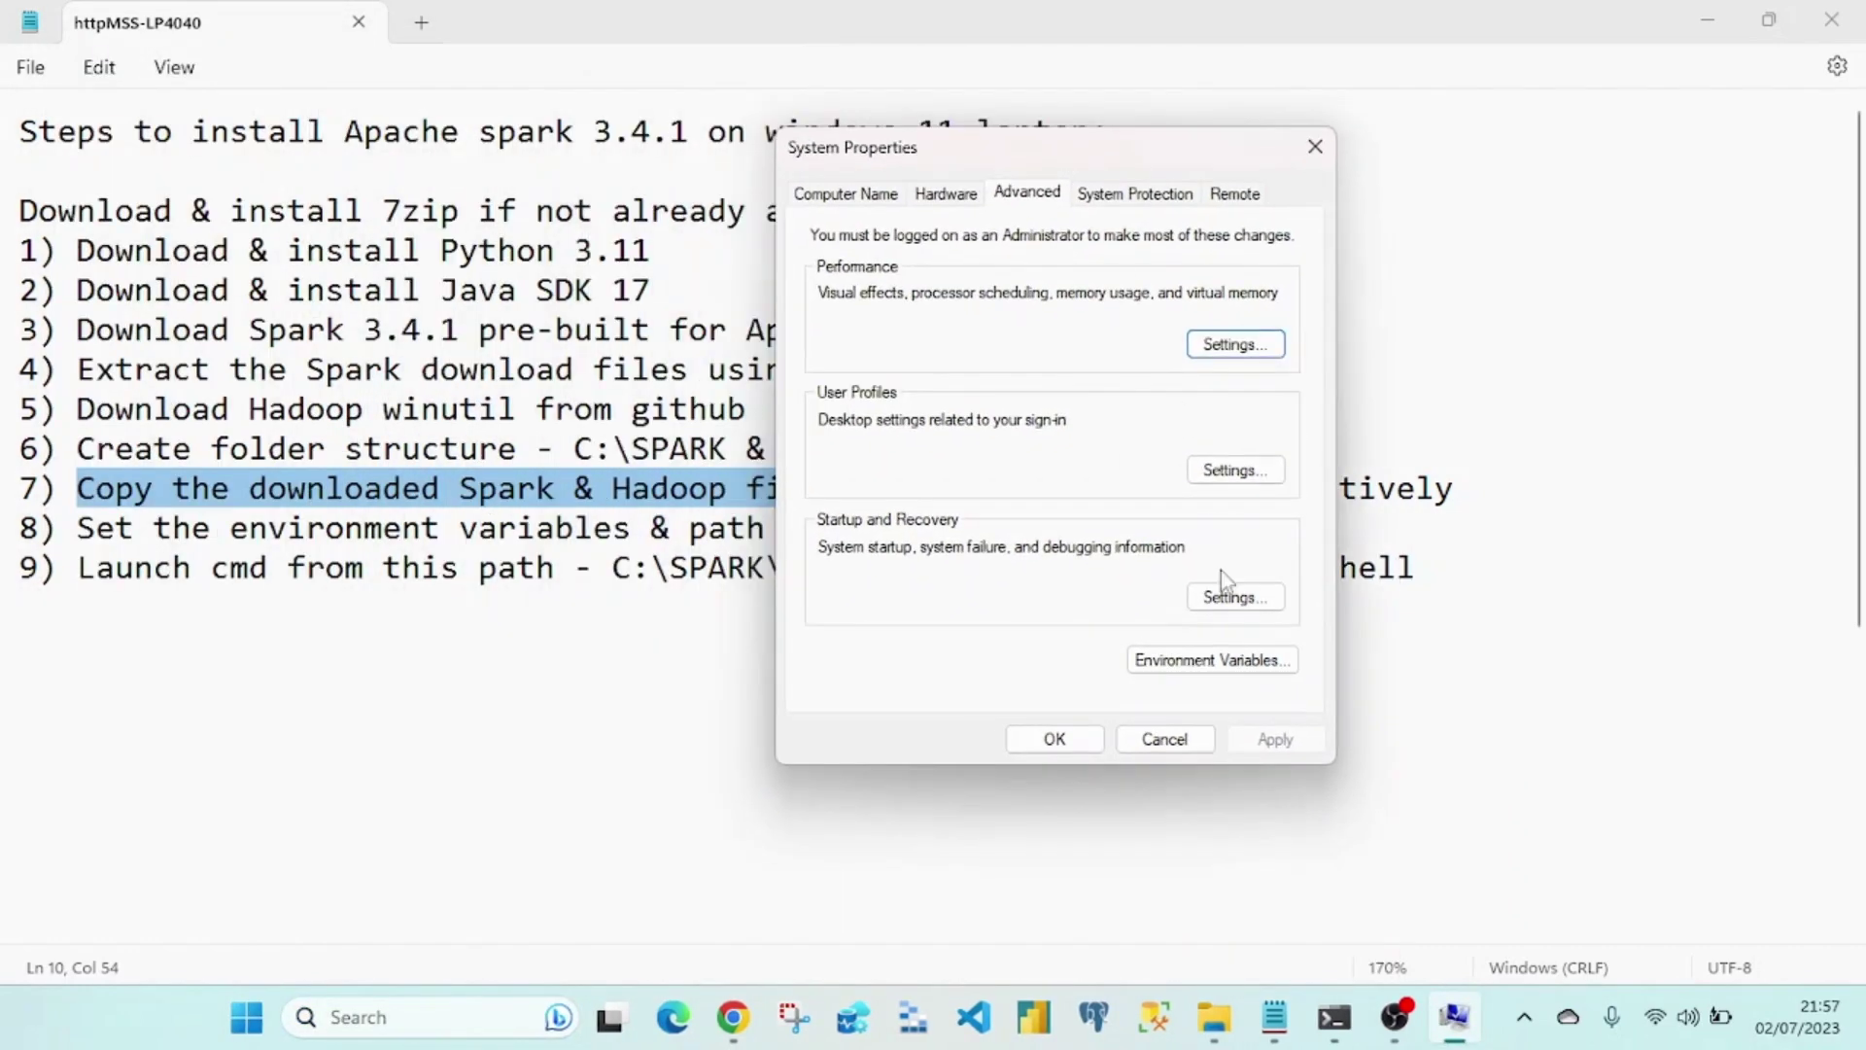
left_click(1237, 658)
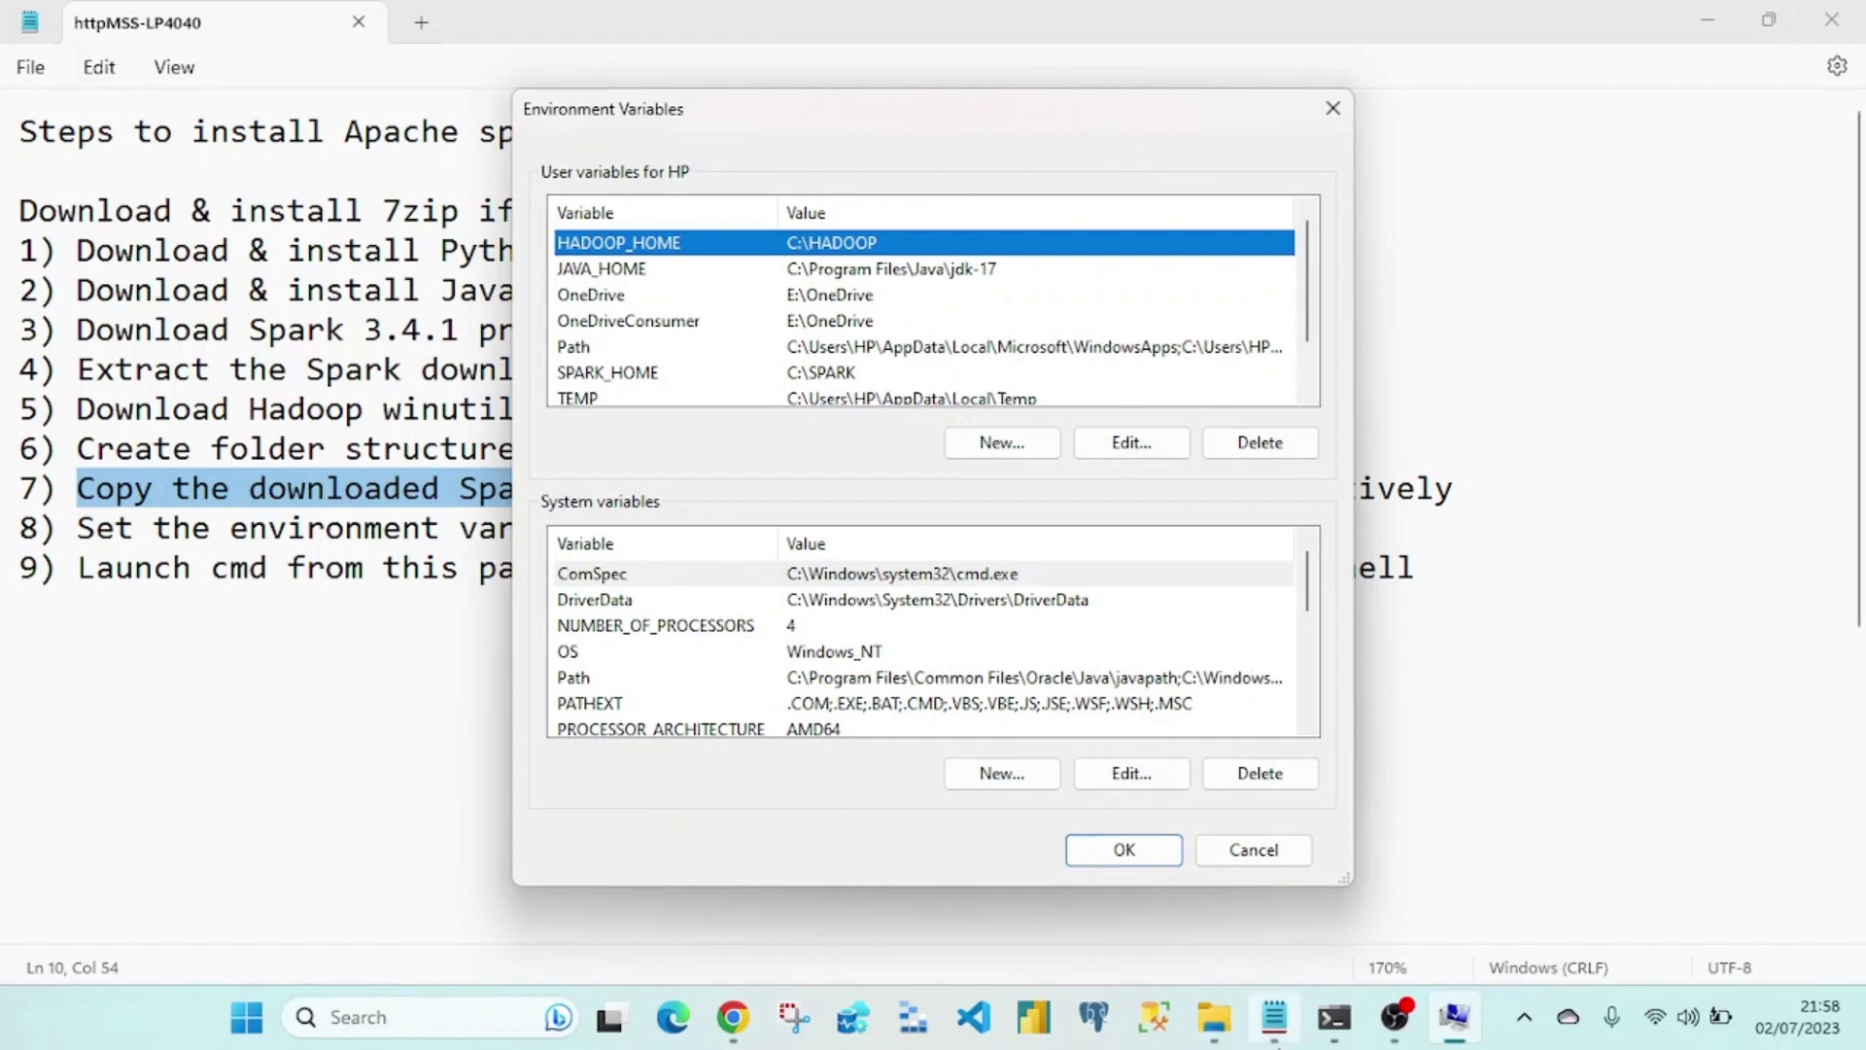
Step: Highlight item 8 on setting environment variables and path in the Notepad notes, then return to the Environment Variables dialog
left_click(1283, 1033)
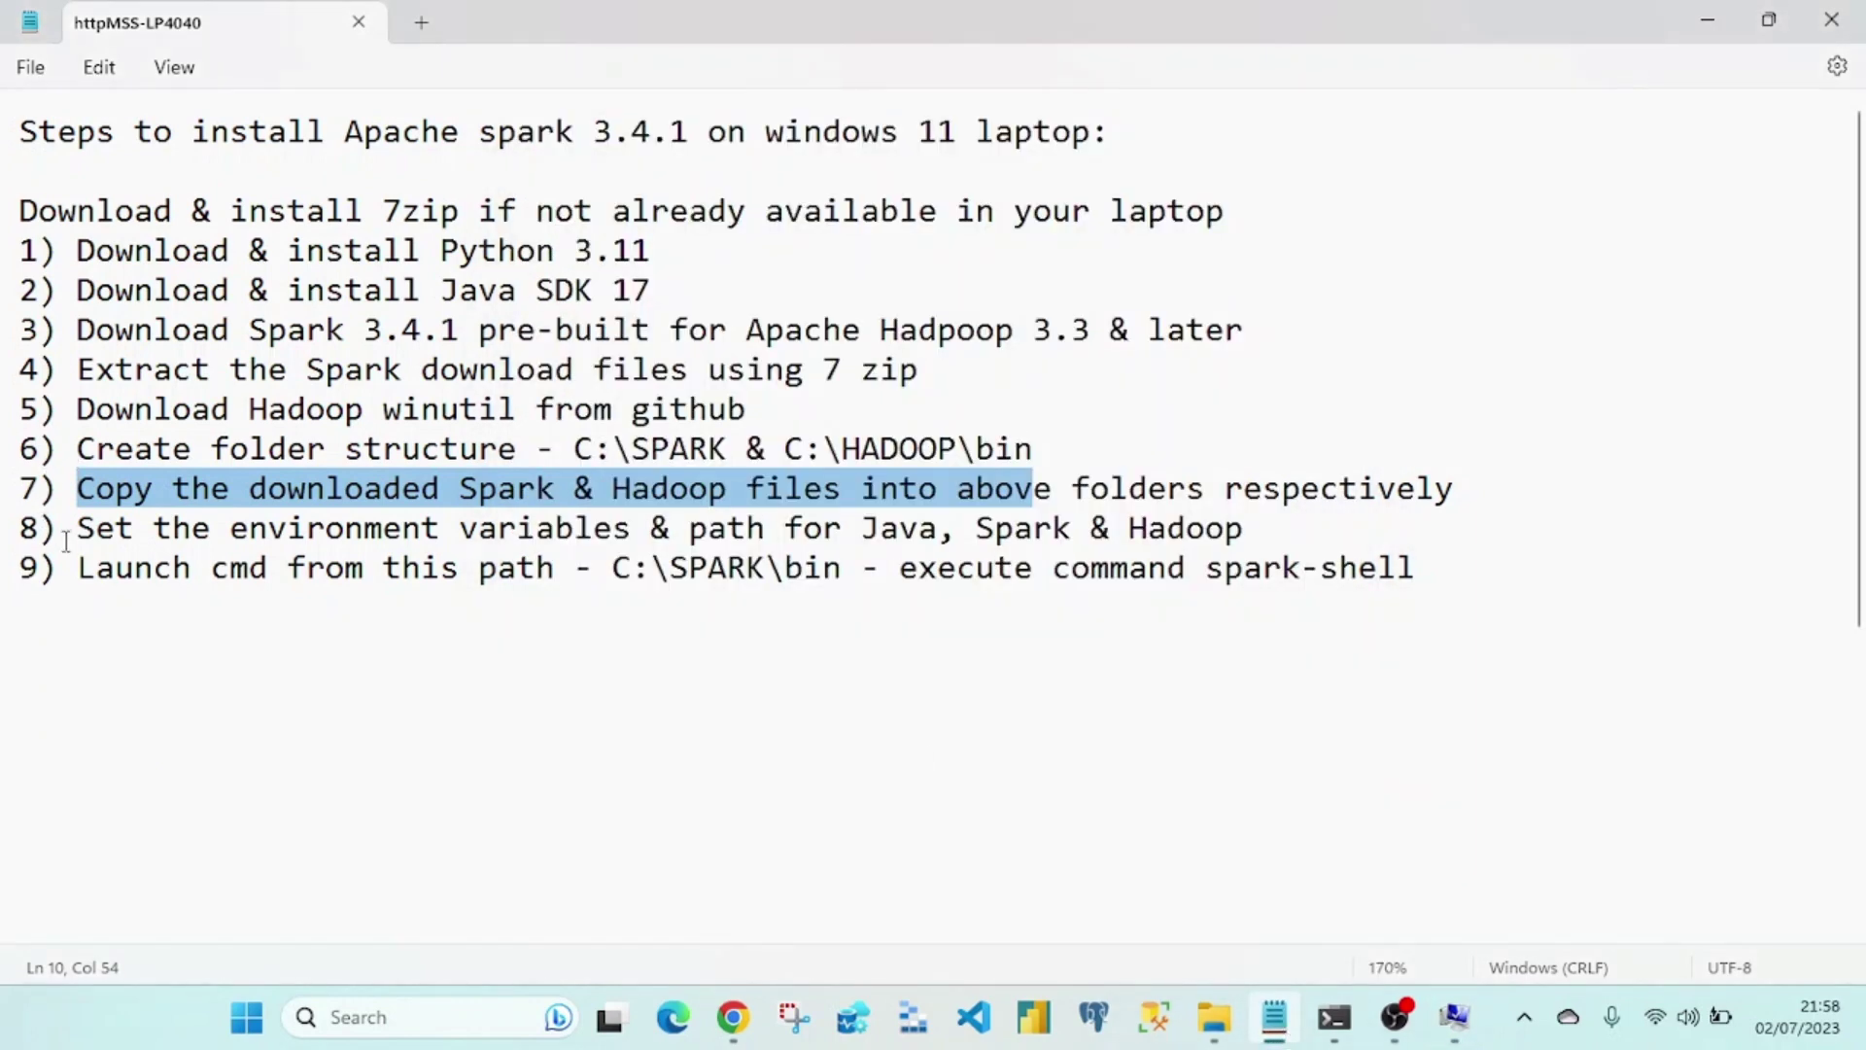
left_click_drag(61, 530, 1267, 530)
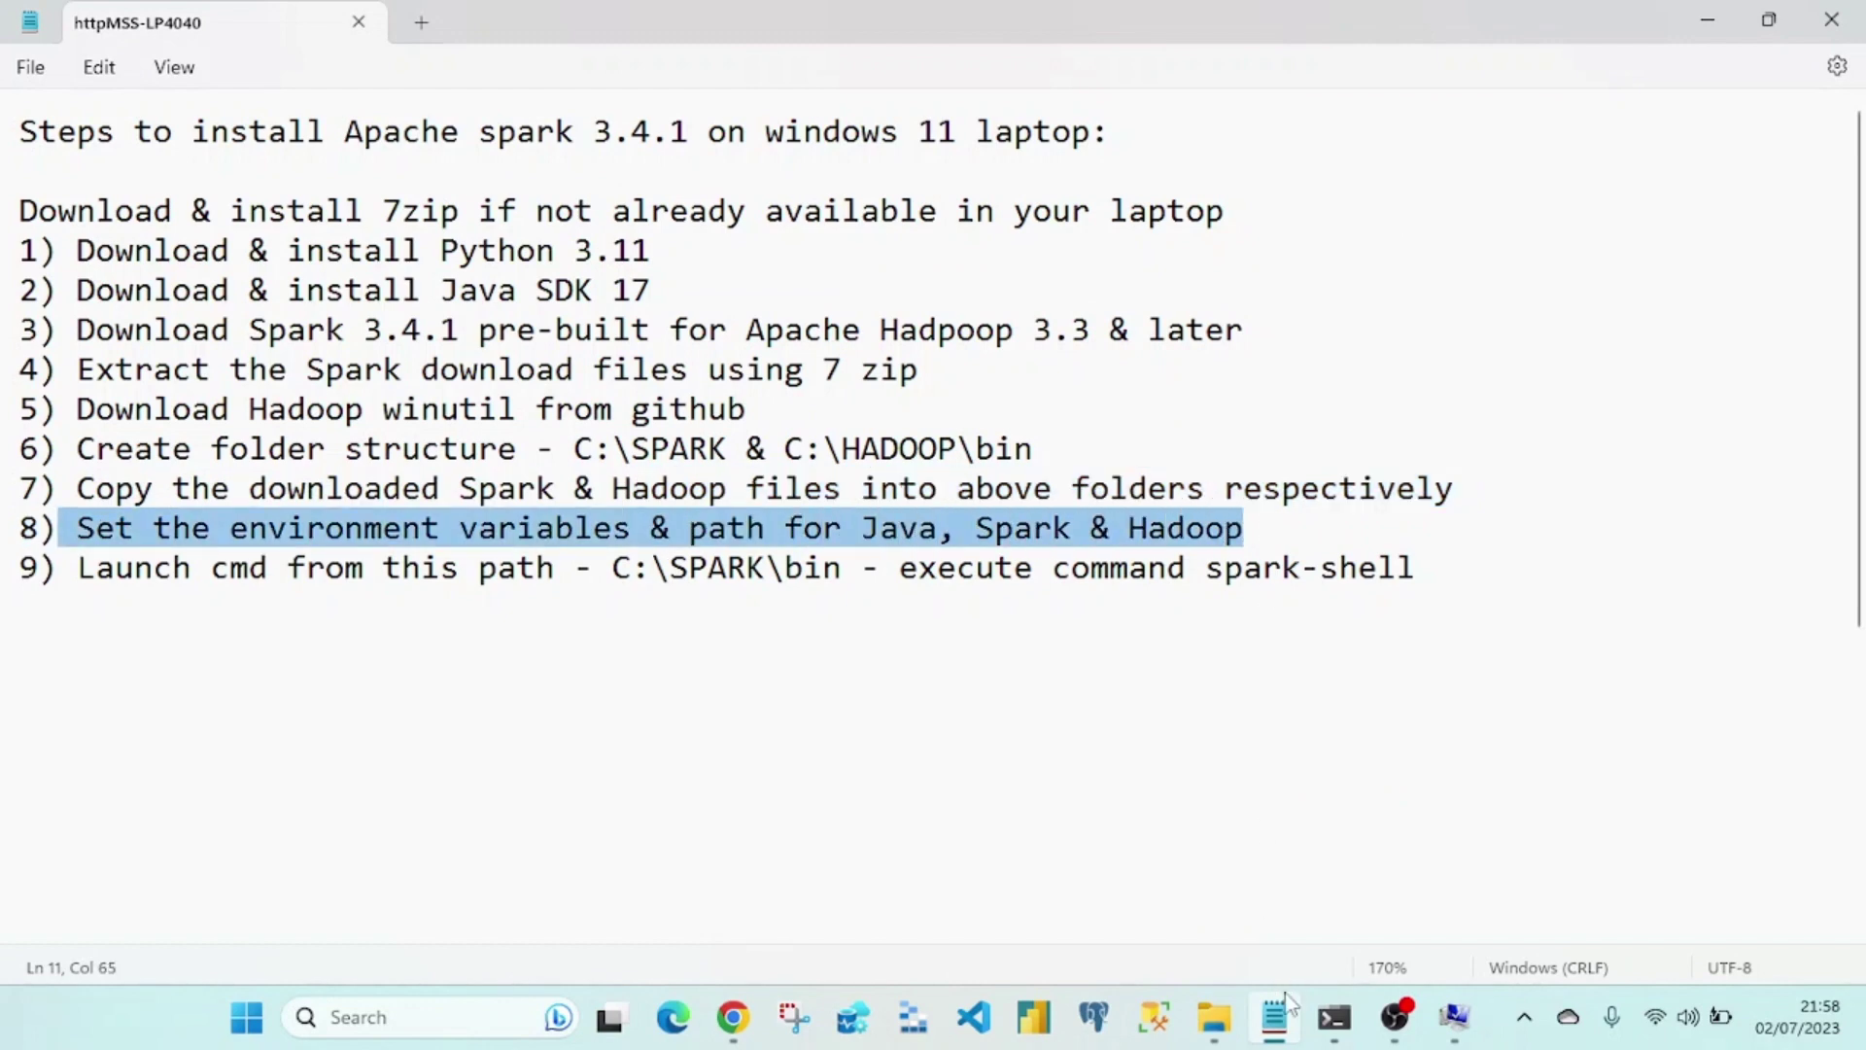
left_click(1457, 1032)
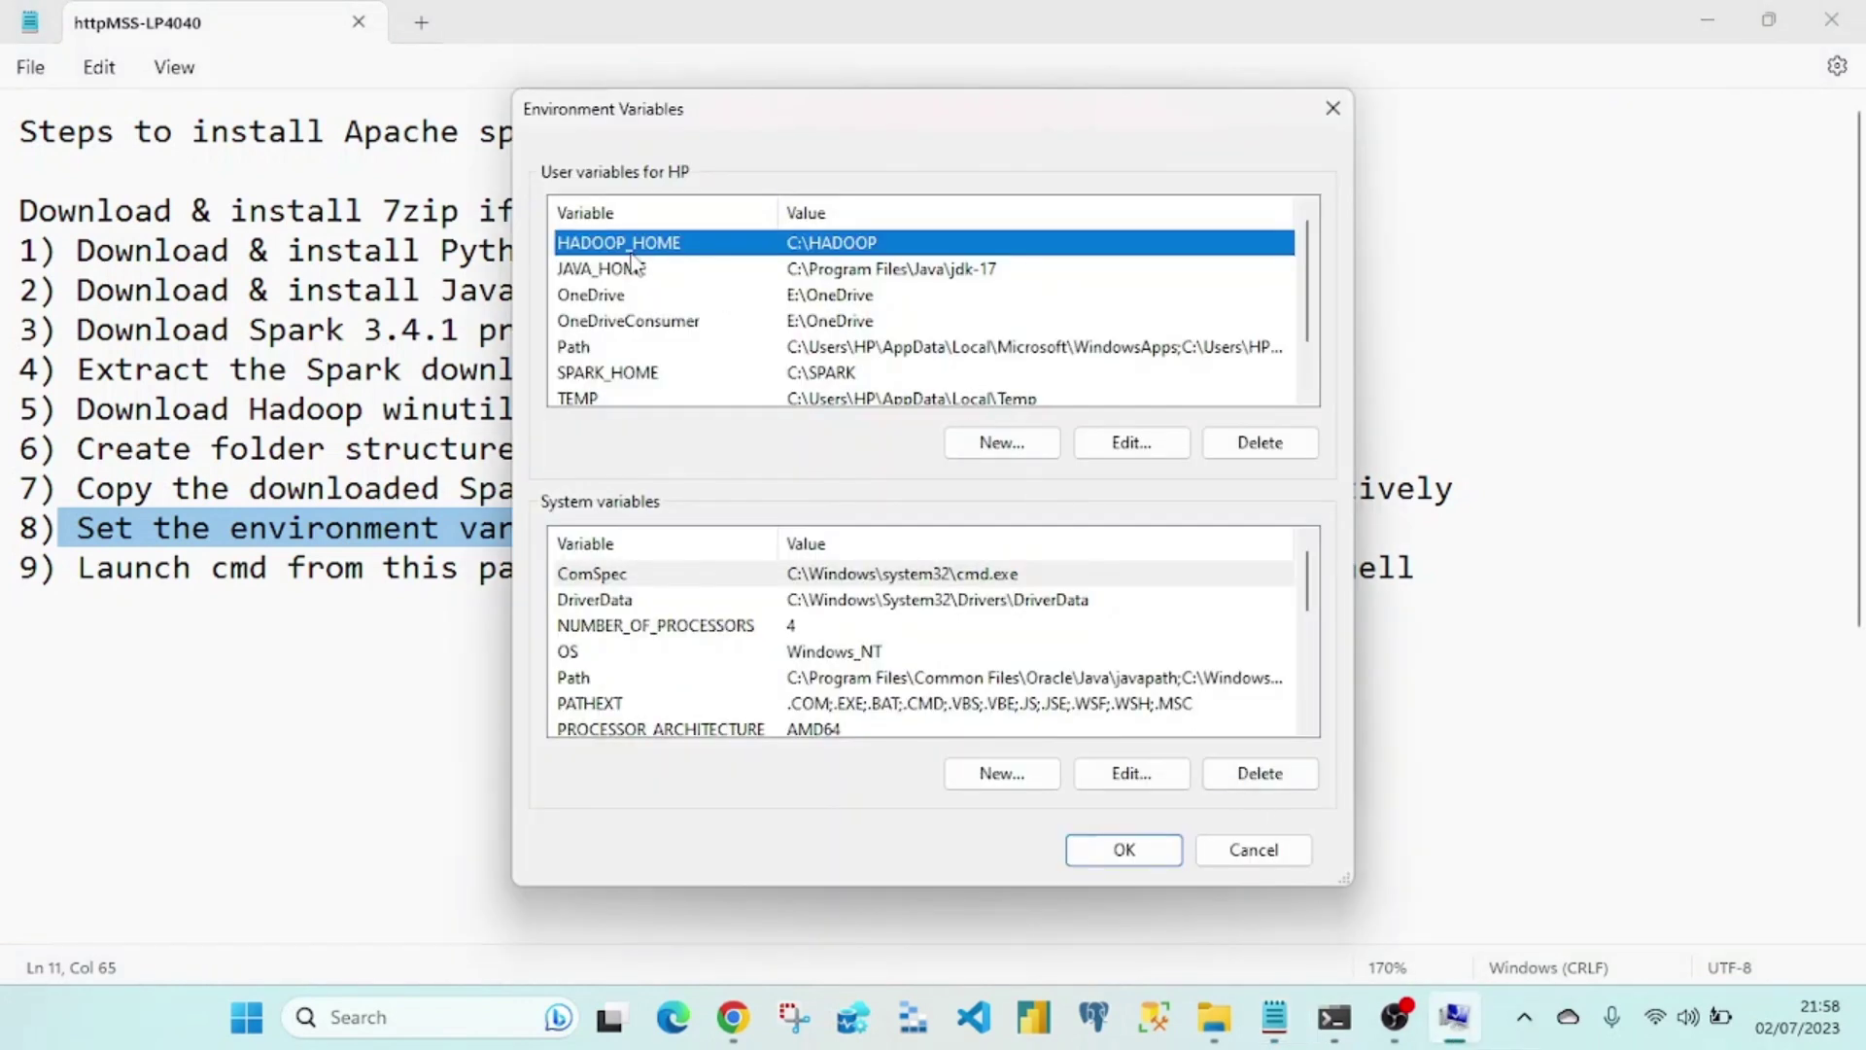
left_click(967, 450)
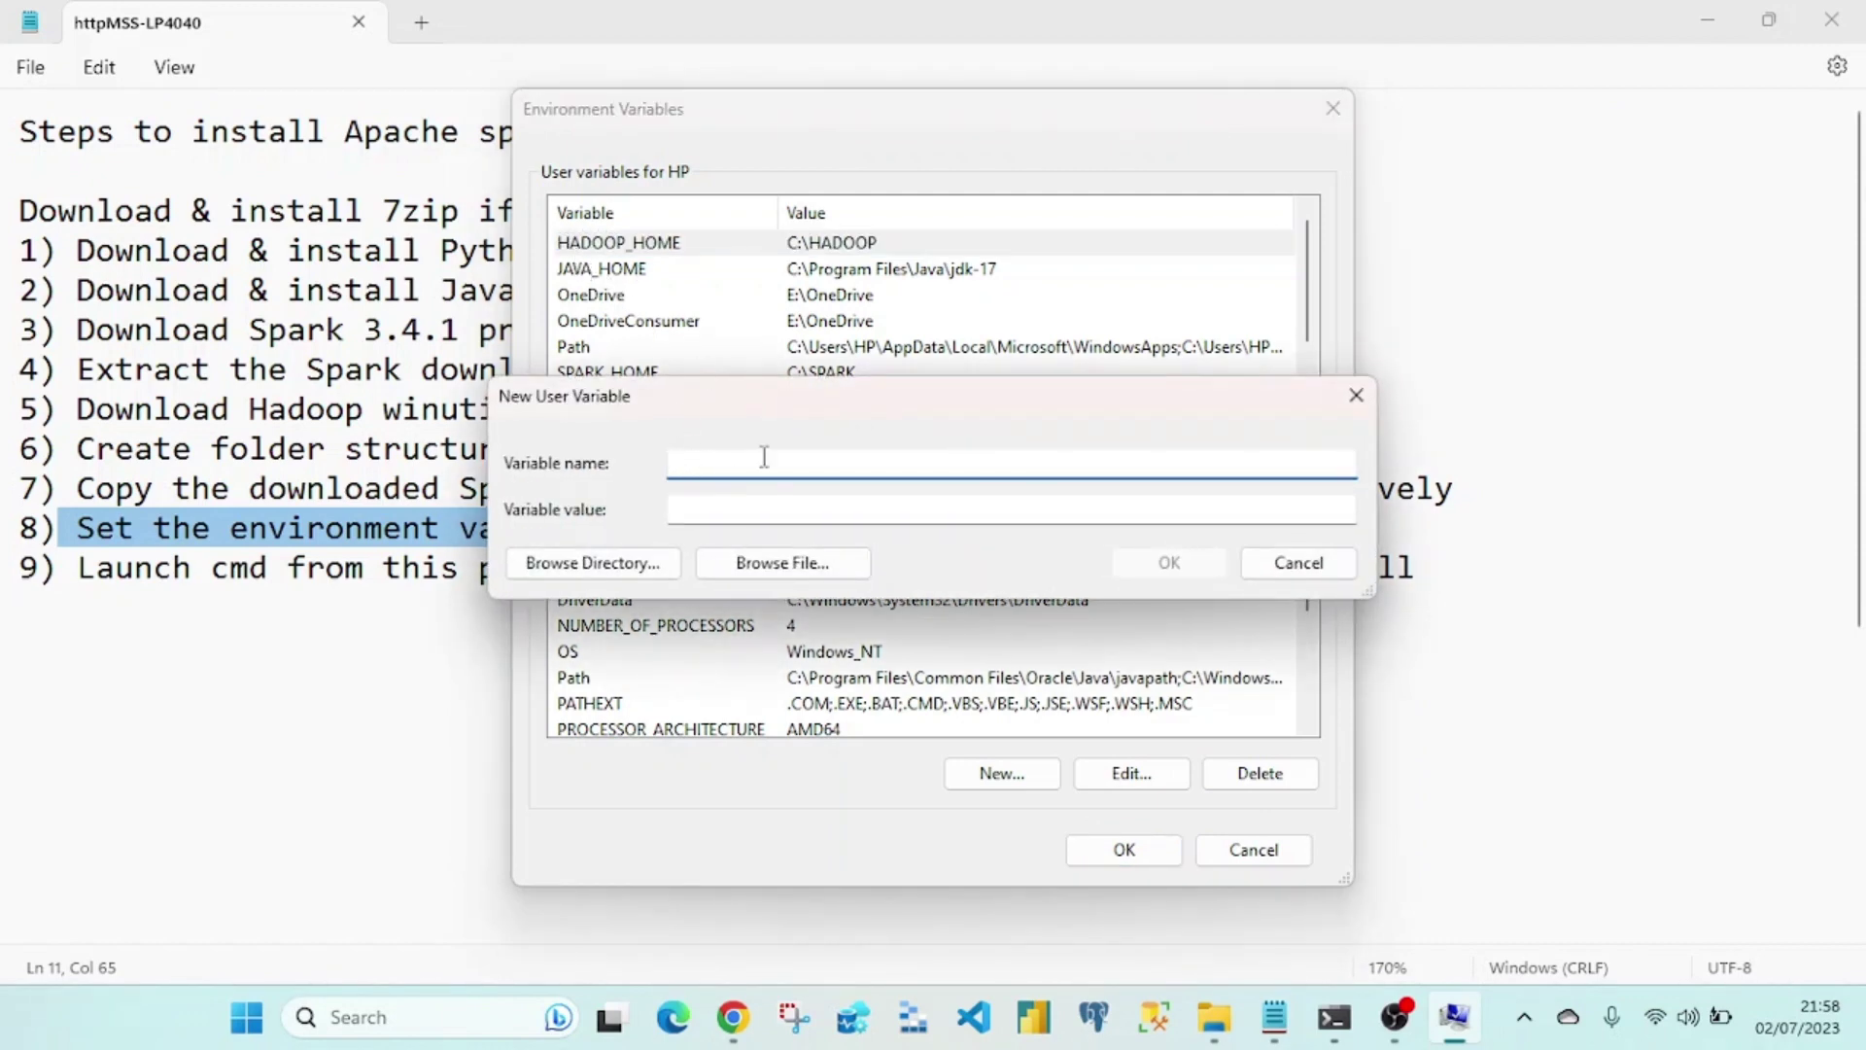
left_click(719, 510)
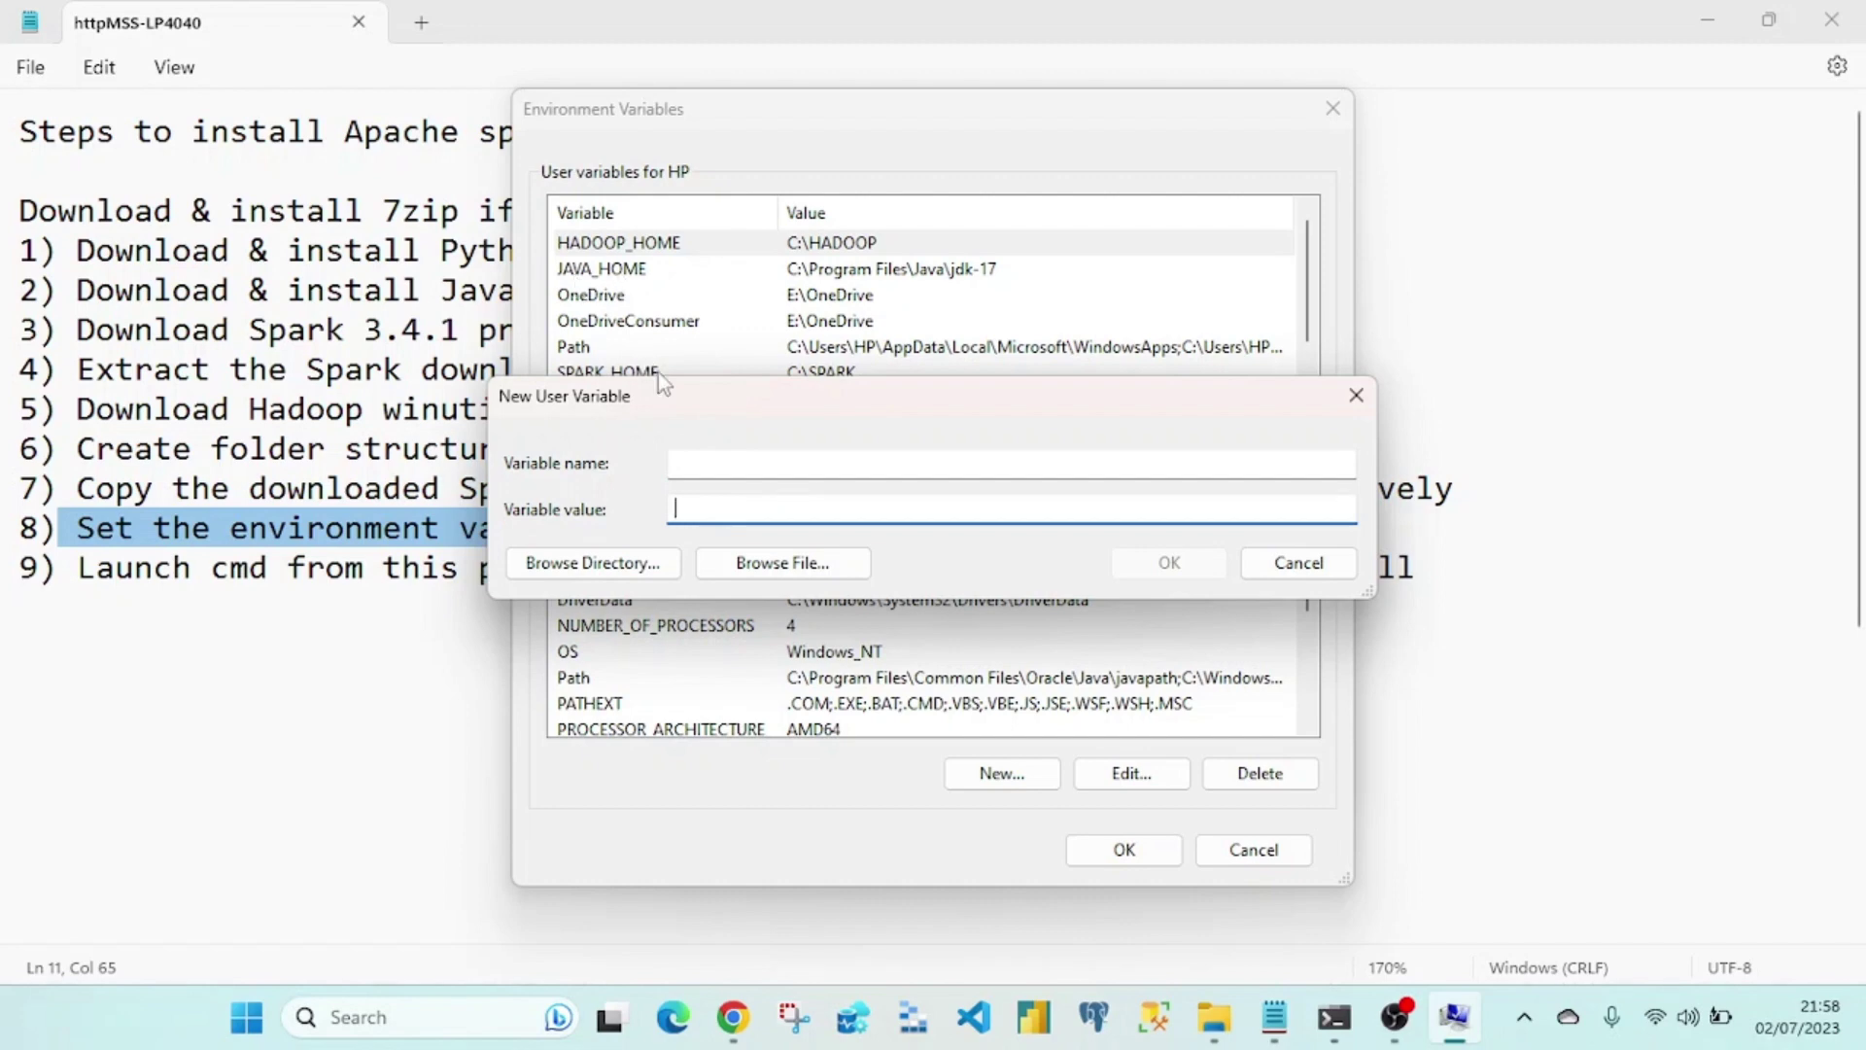
left_click_drag(909, 413, 906, 439)
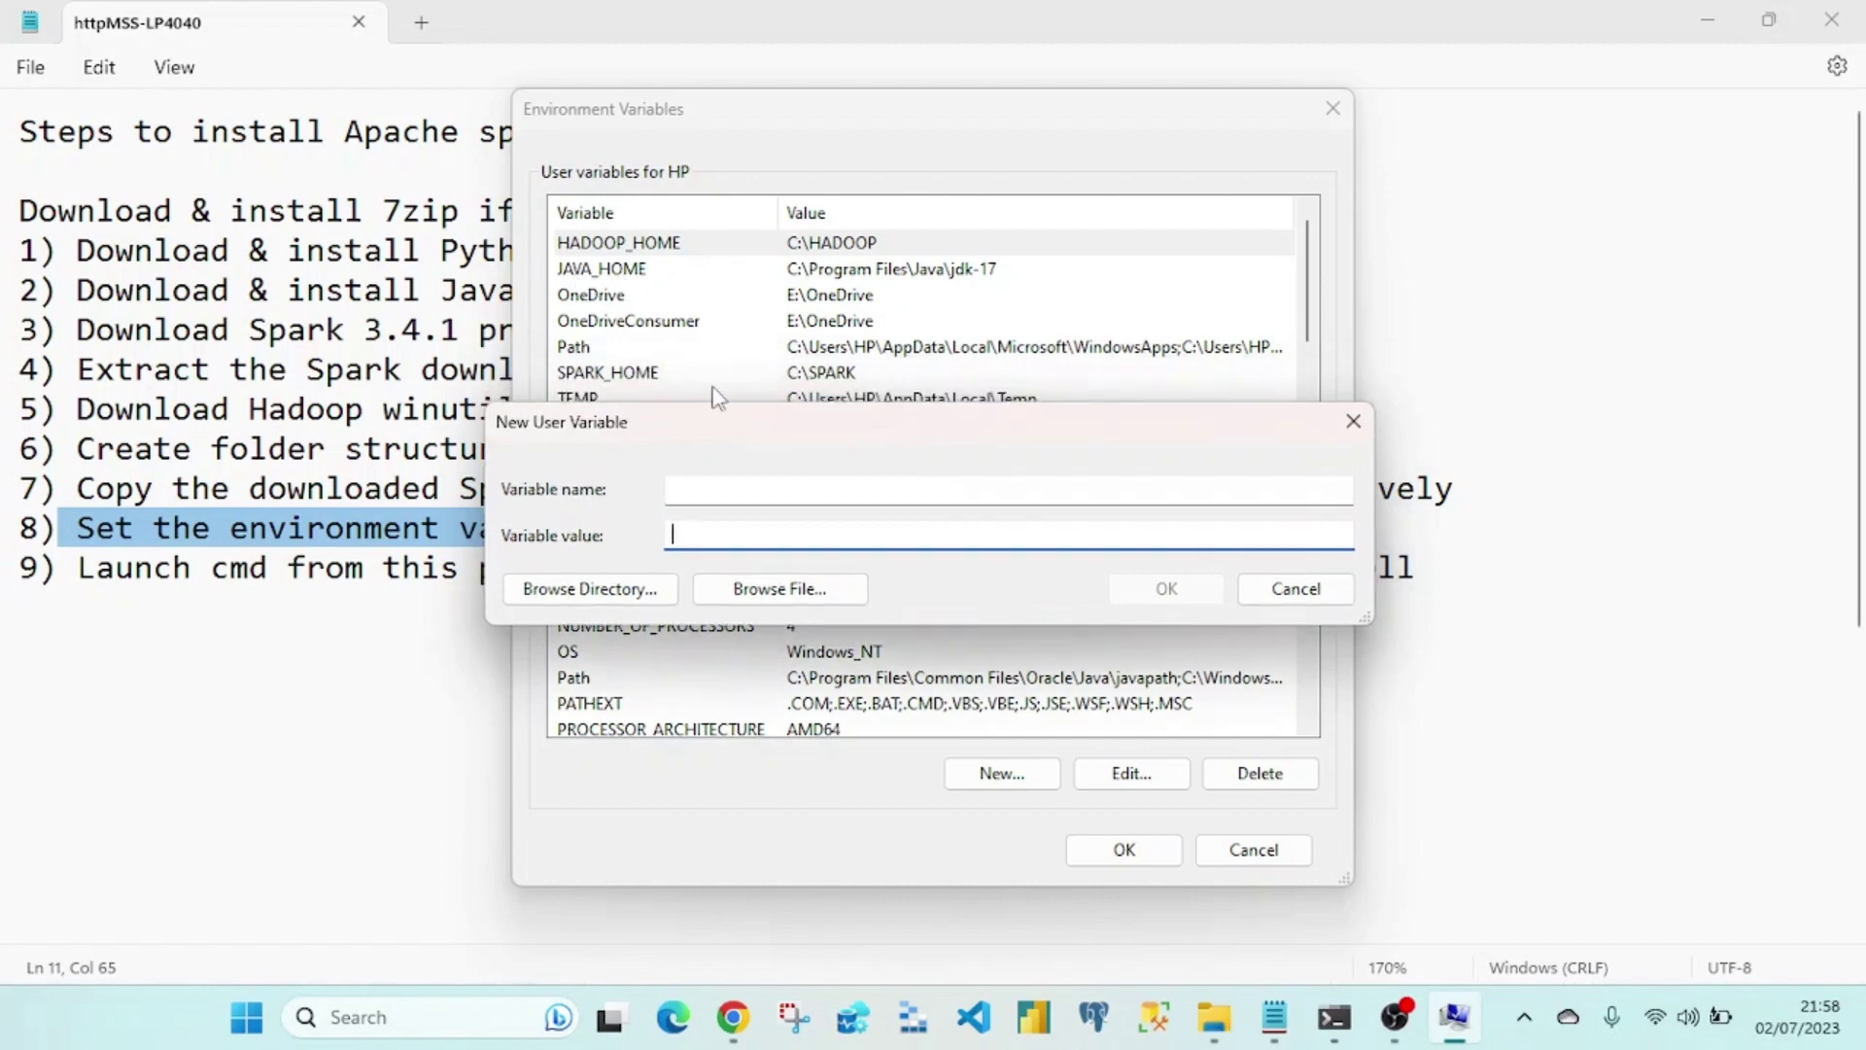
left_click(1296, 589)
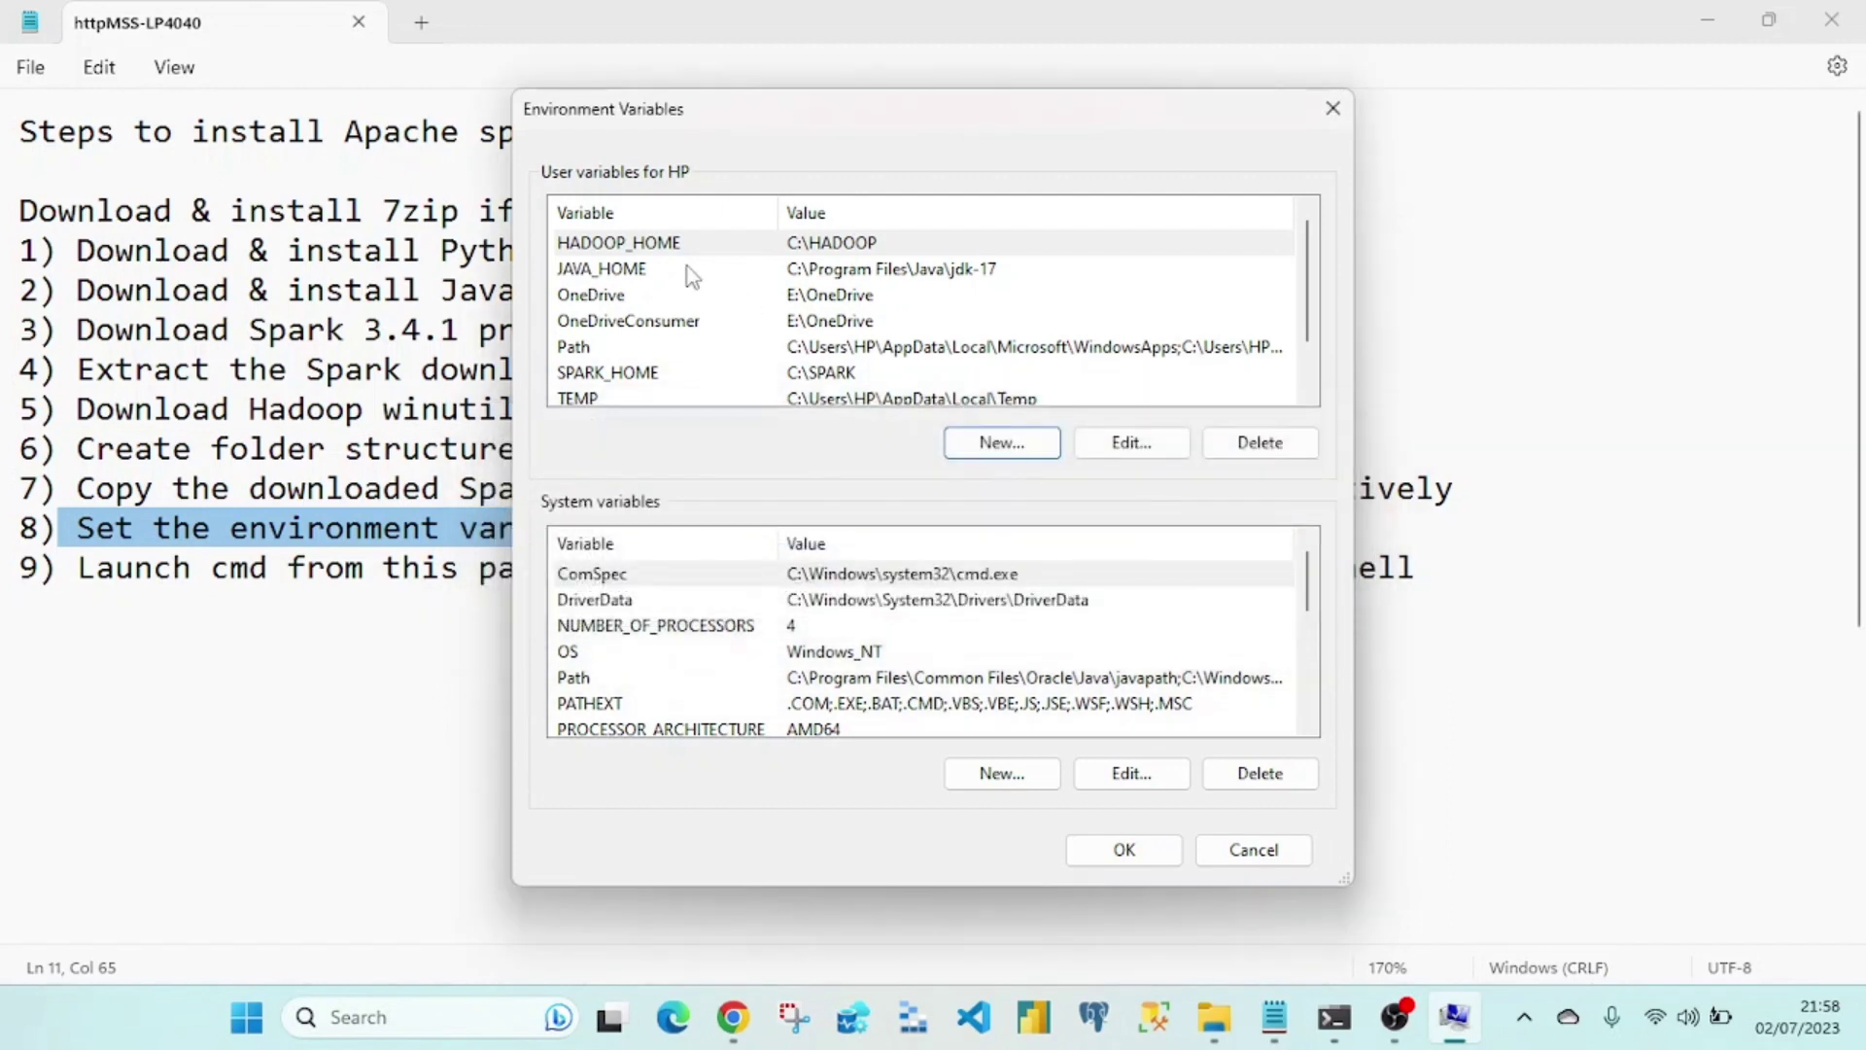
Step: Examine the HADOOP_HOME, JAVA_HOME and SPARK_HOME user variables and the folders they point to
left_click(664, 248)
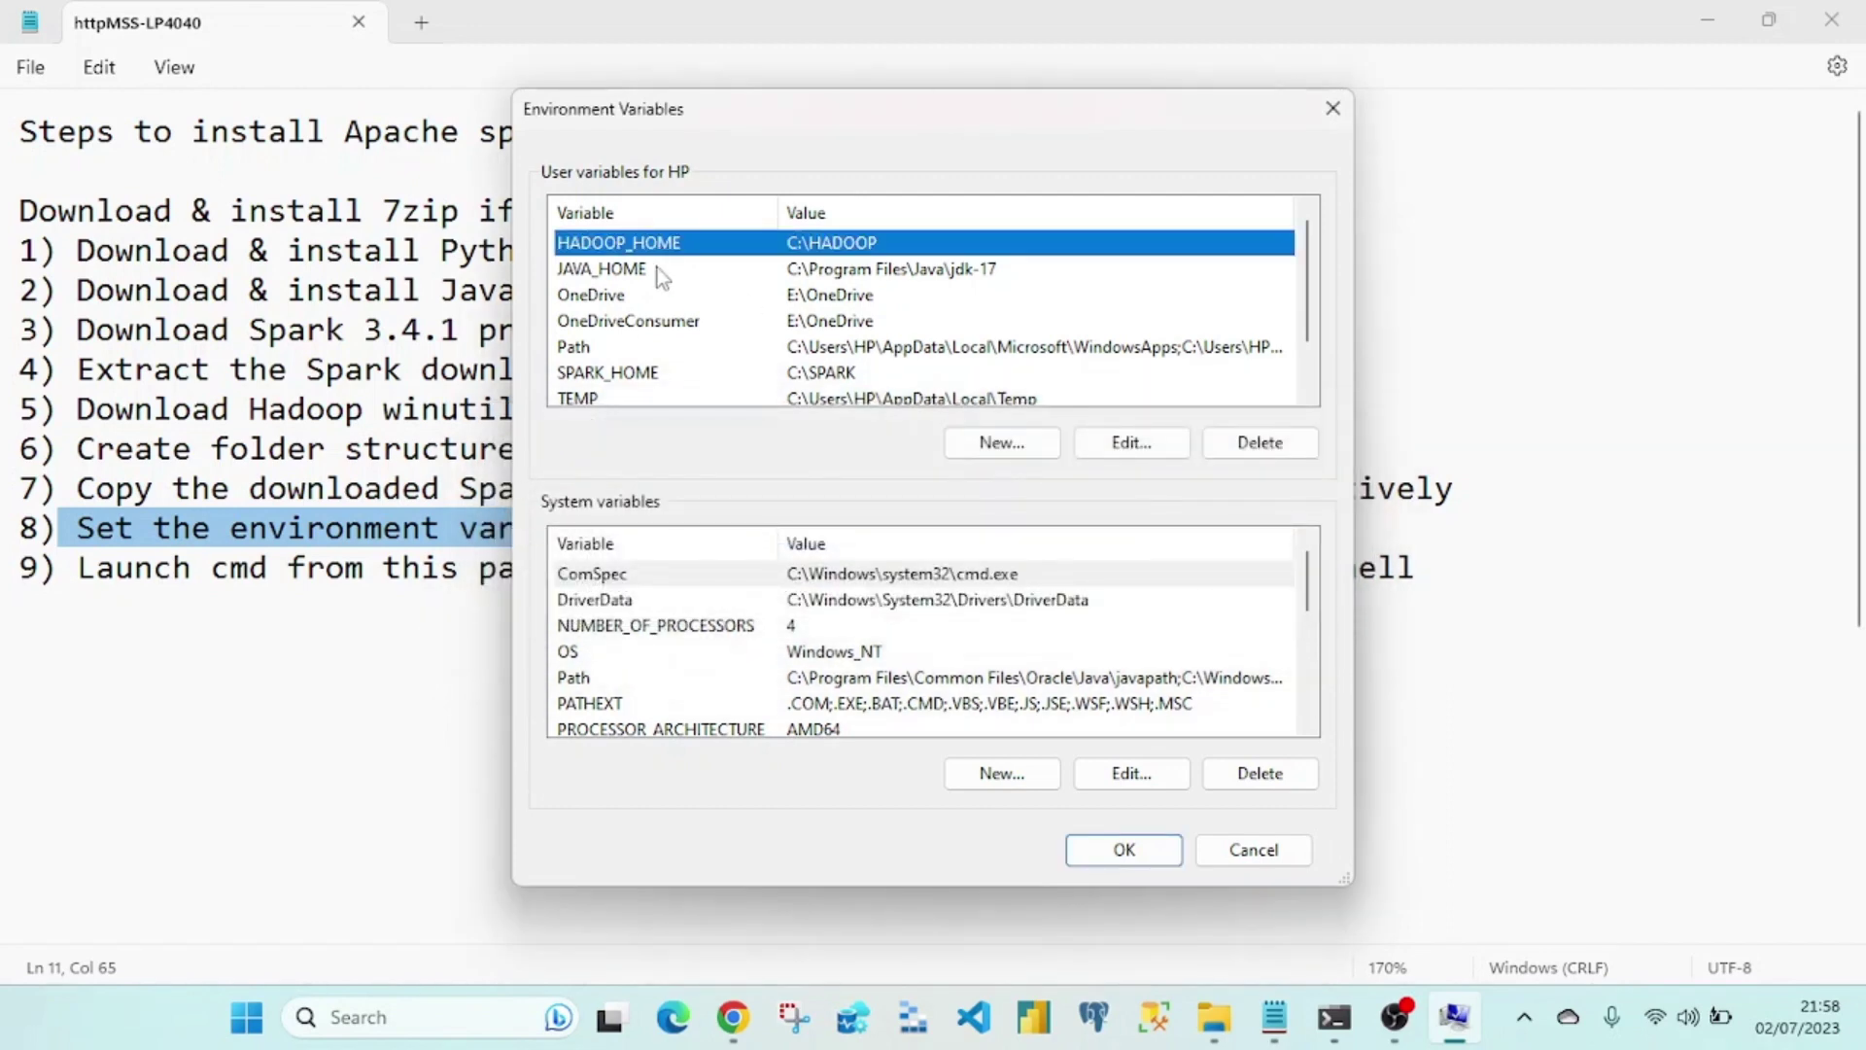
left_click(661, 272)
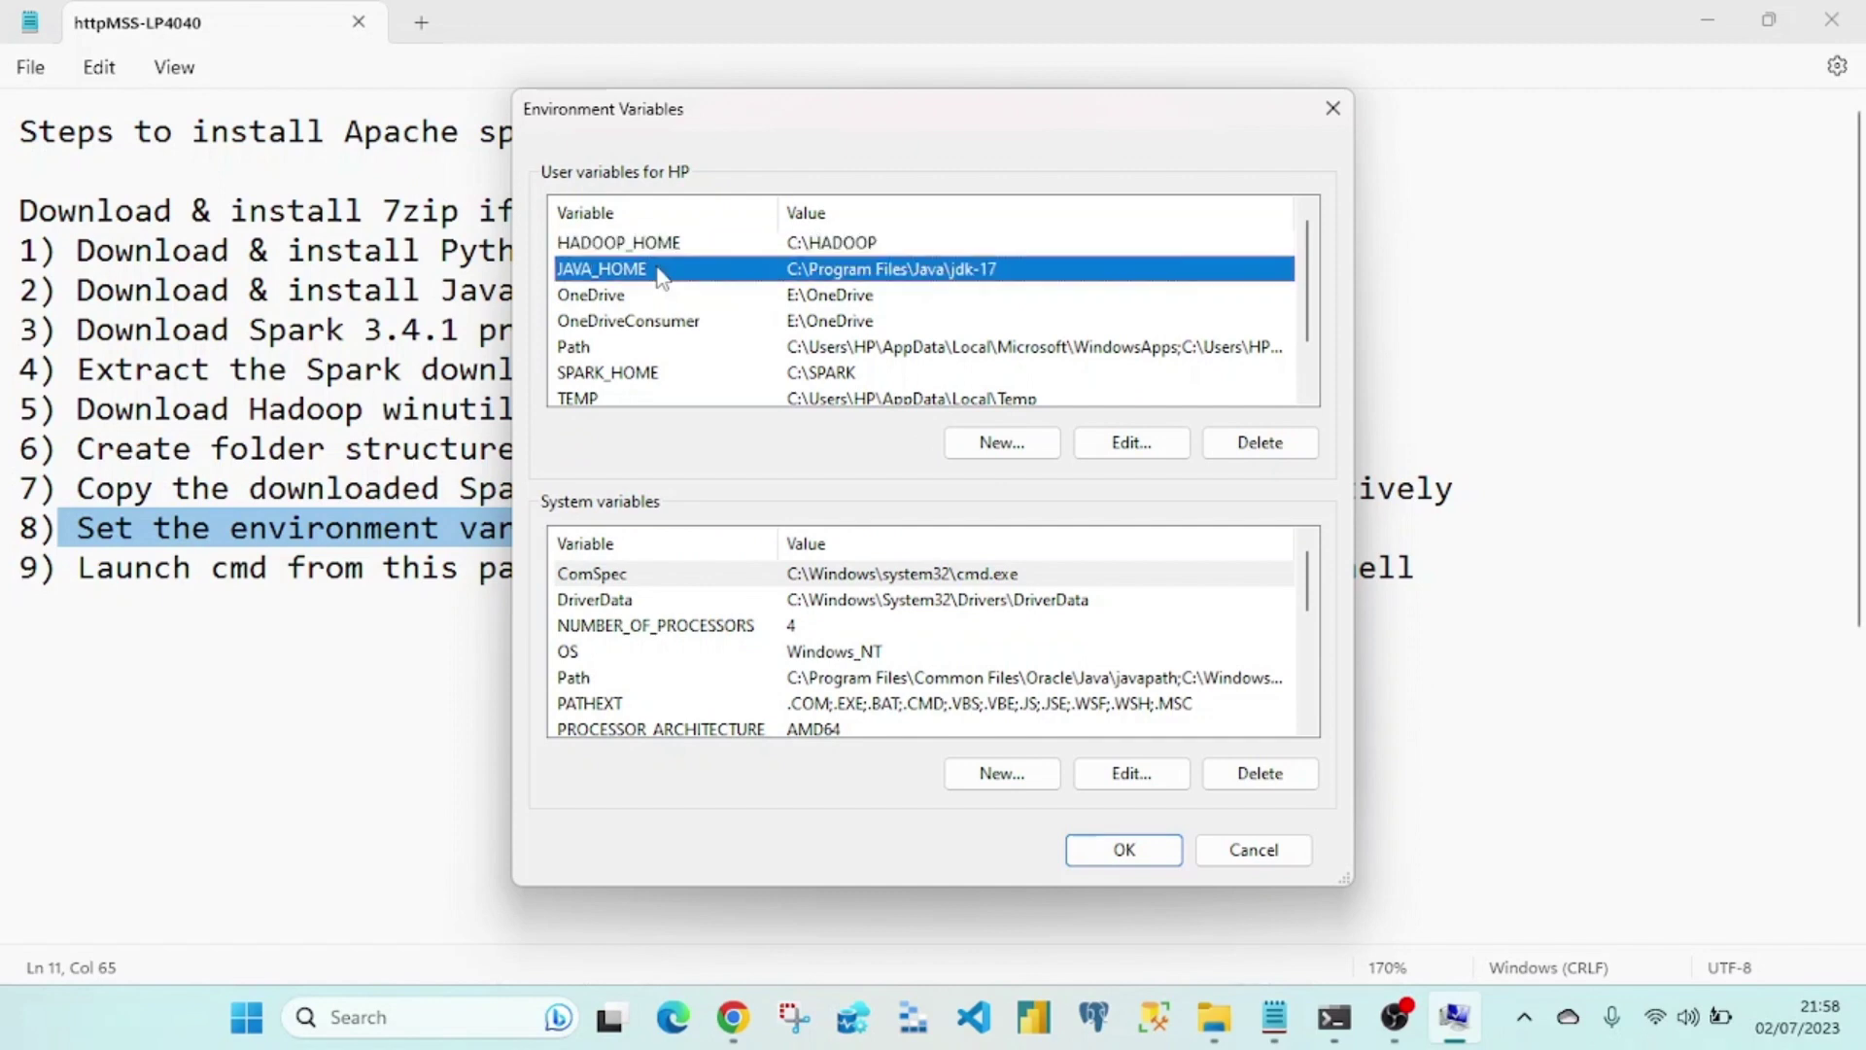
left_click(624, 377)
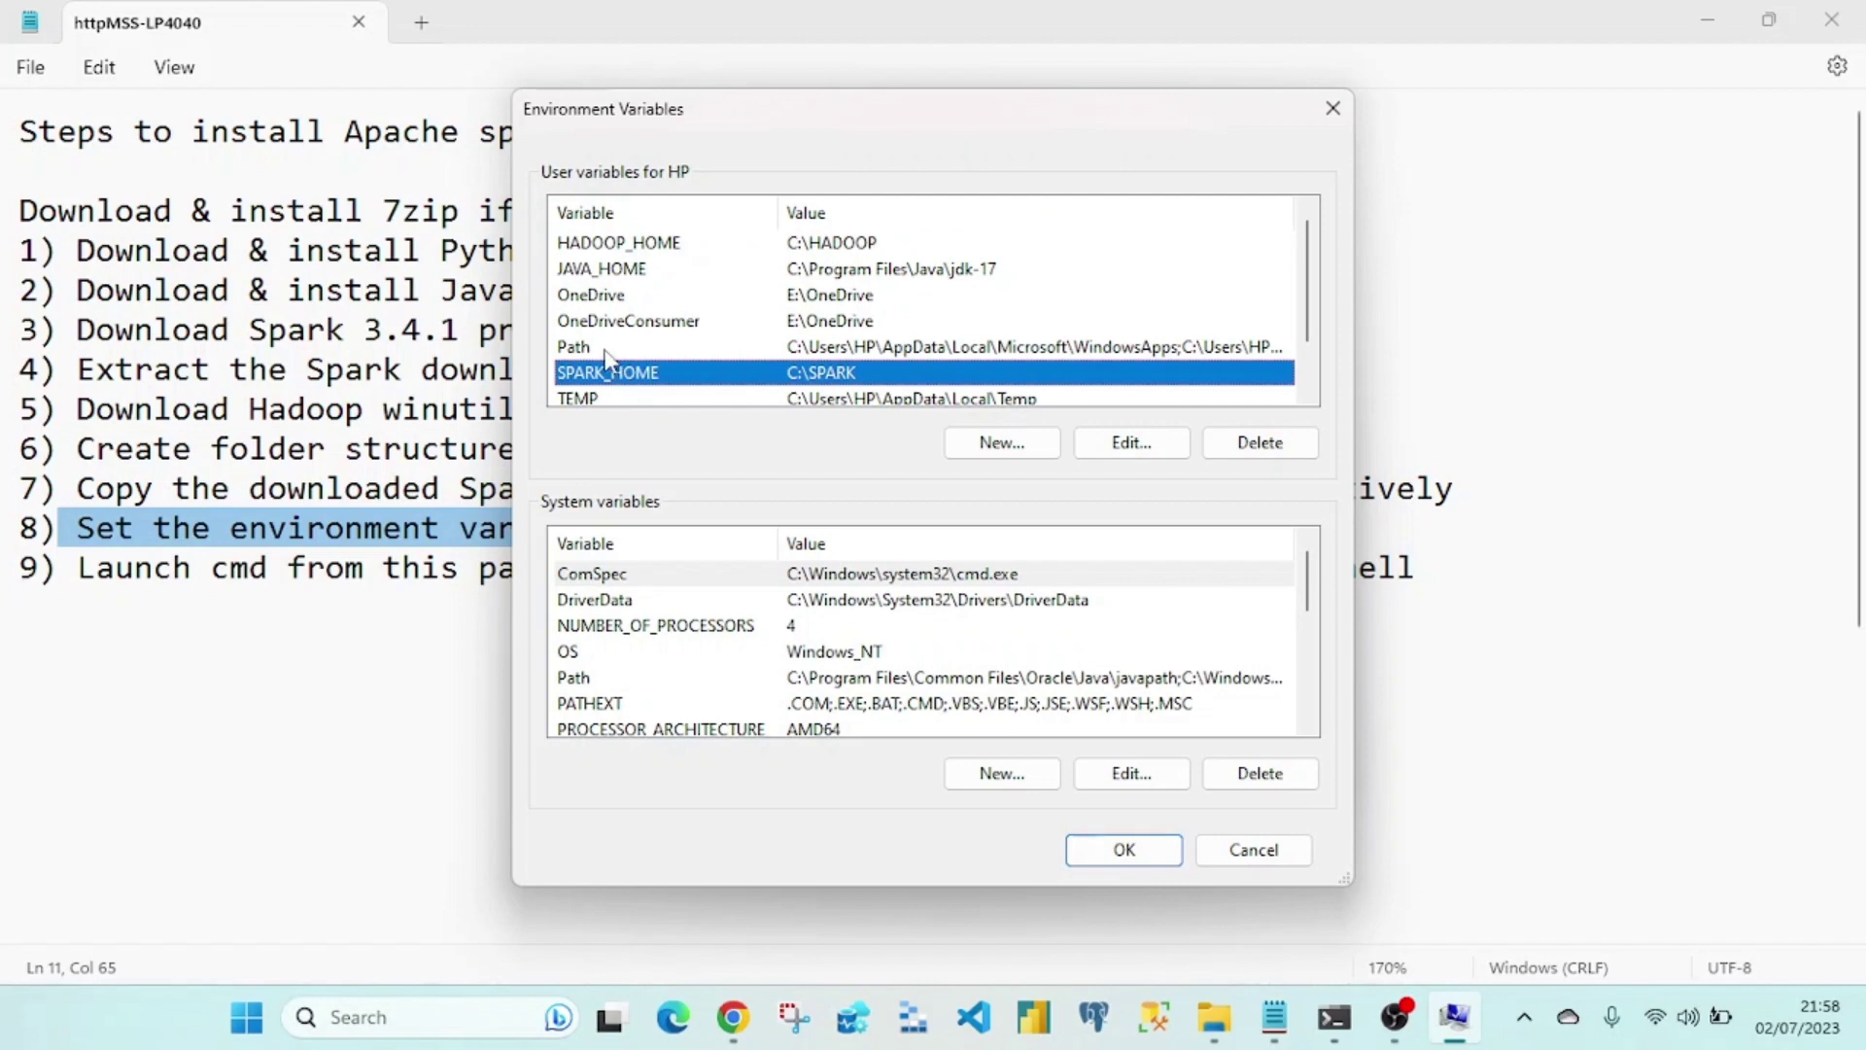
Step: Open the user Path variable and inspect its Java, Hadoop and Spark bin entries, then close it without saving changes
double_click(604, 349)
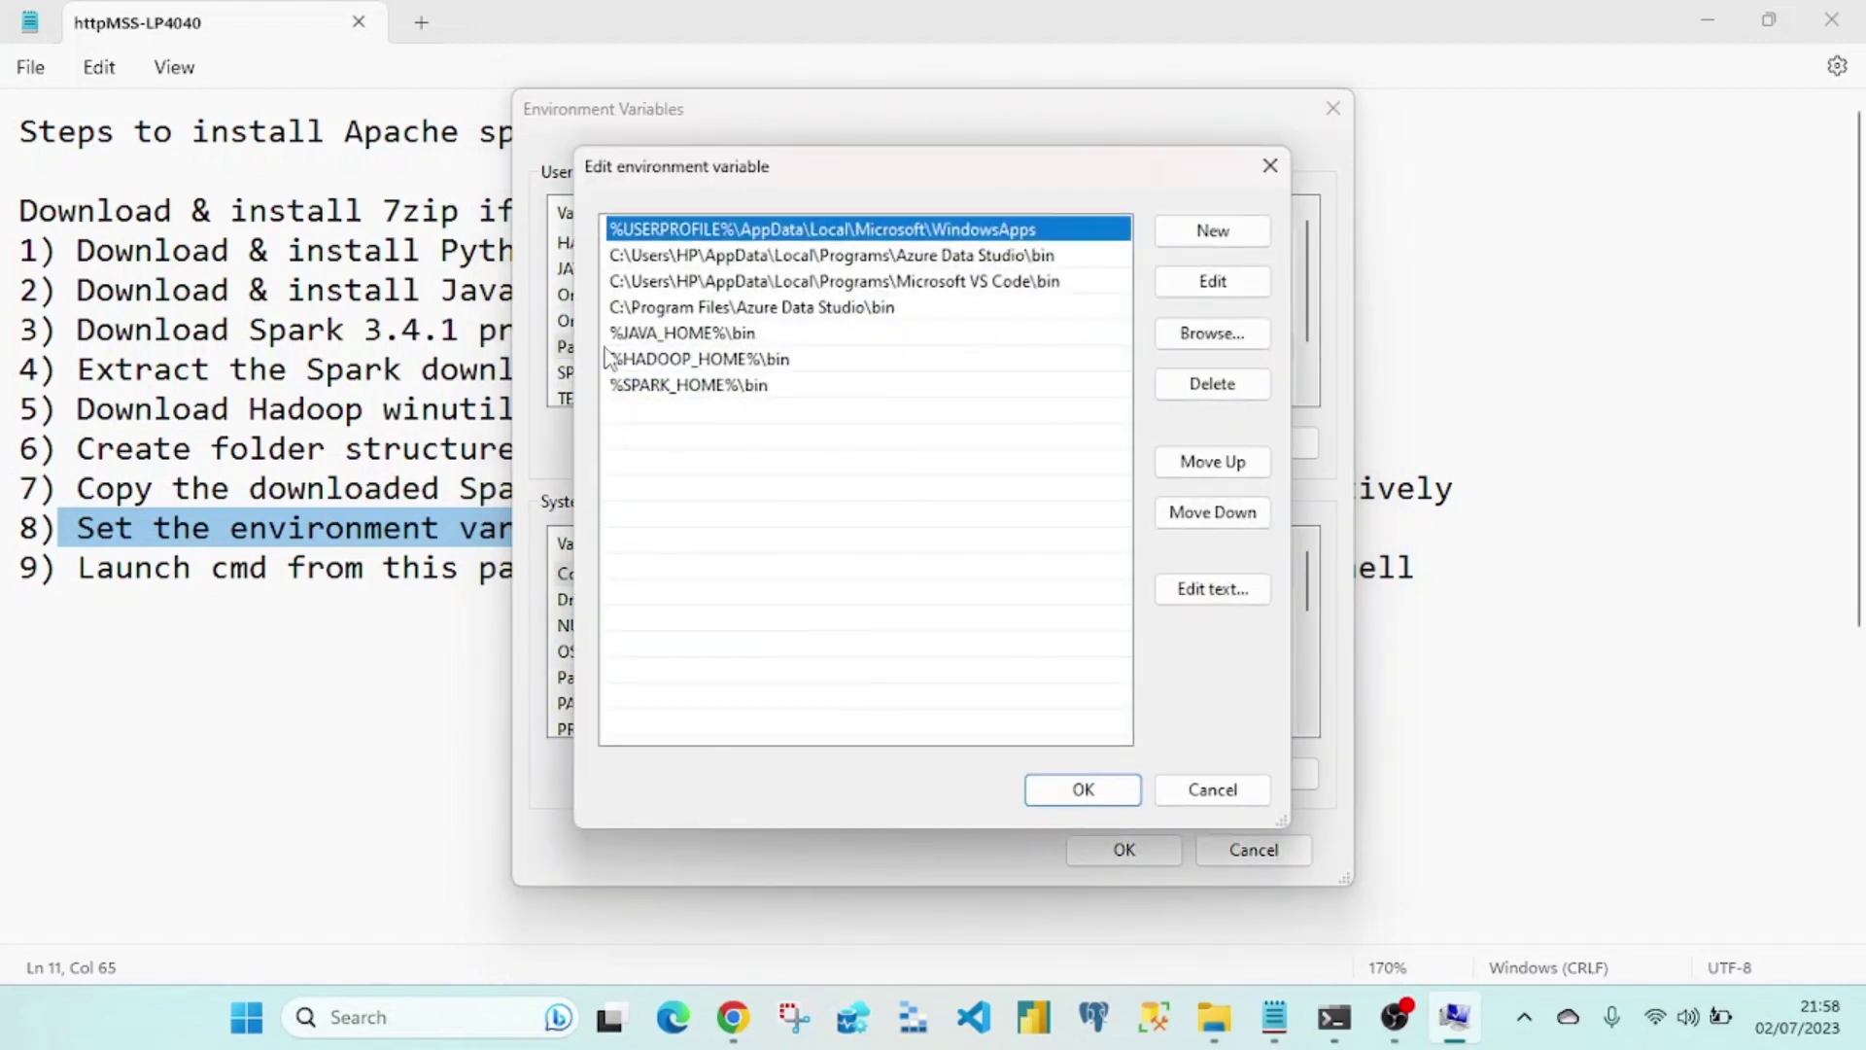
left_click(1268, 166)
double_click(612, 352)
left_click(698, 341)
left_click(699, 362)
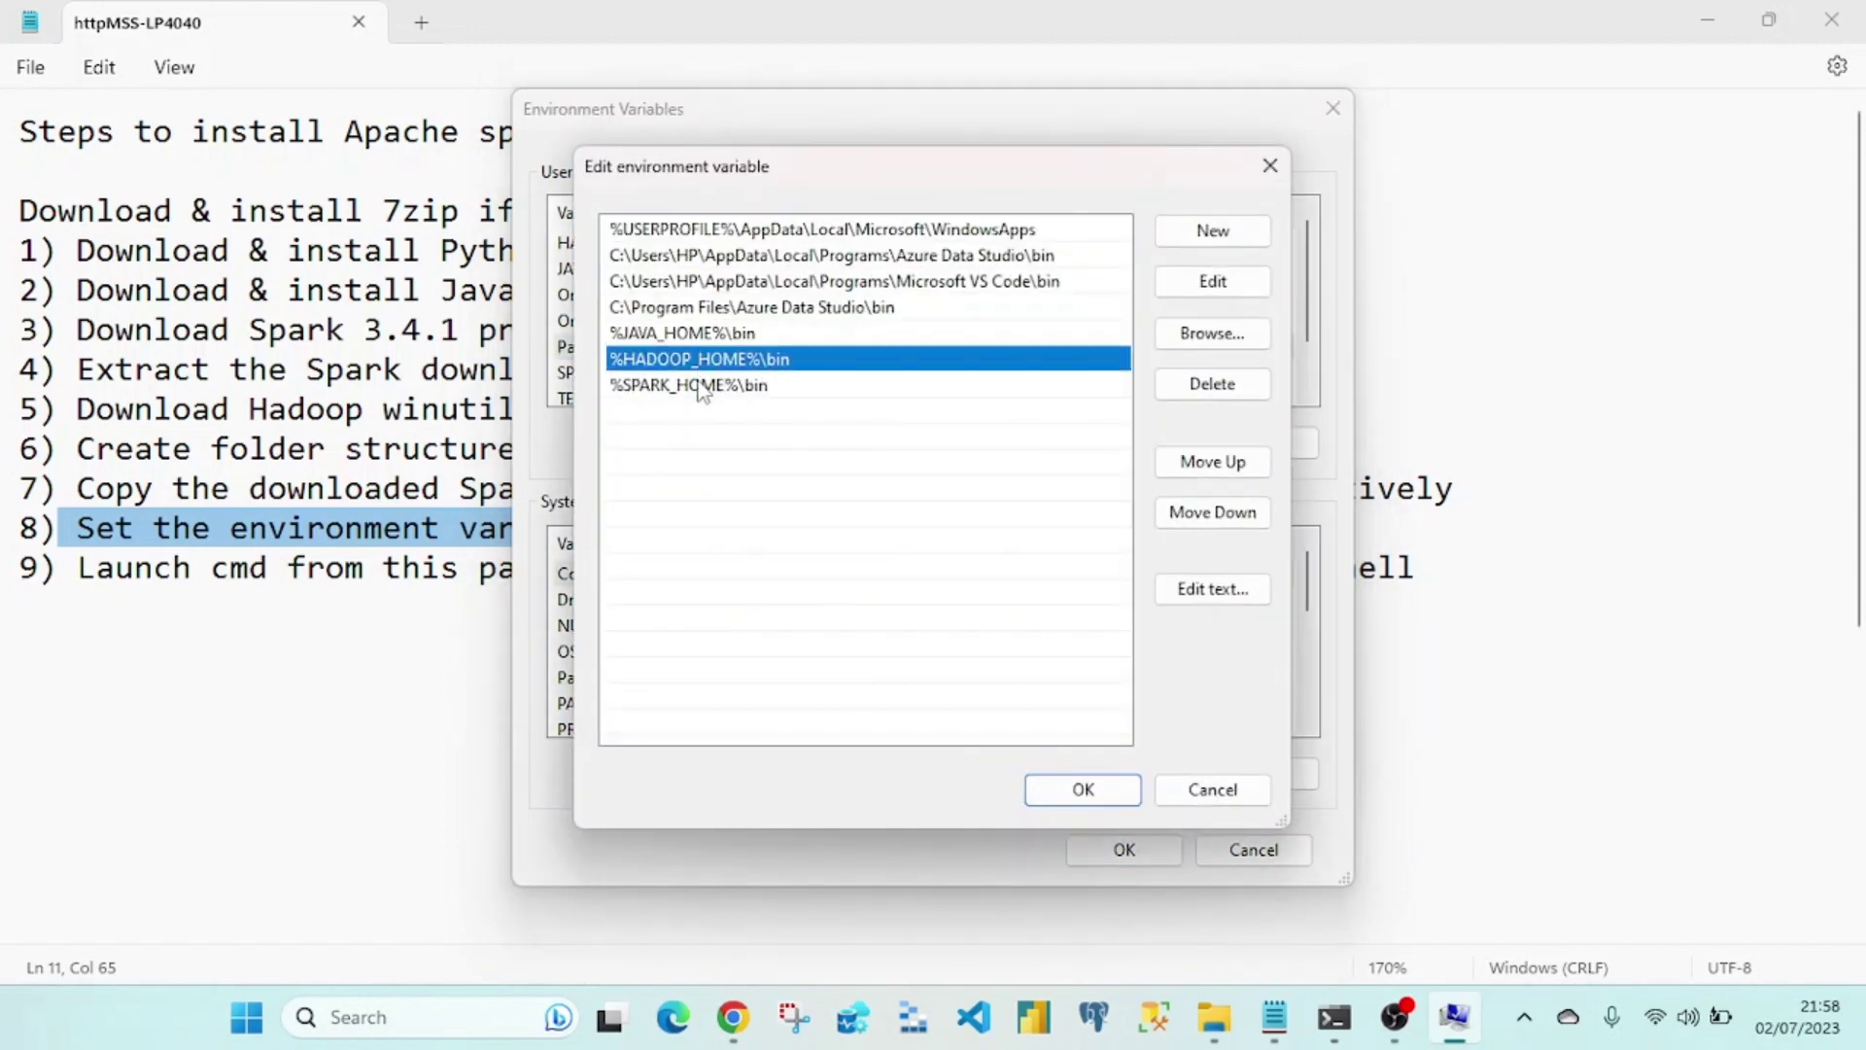
left_click(702, 387)
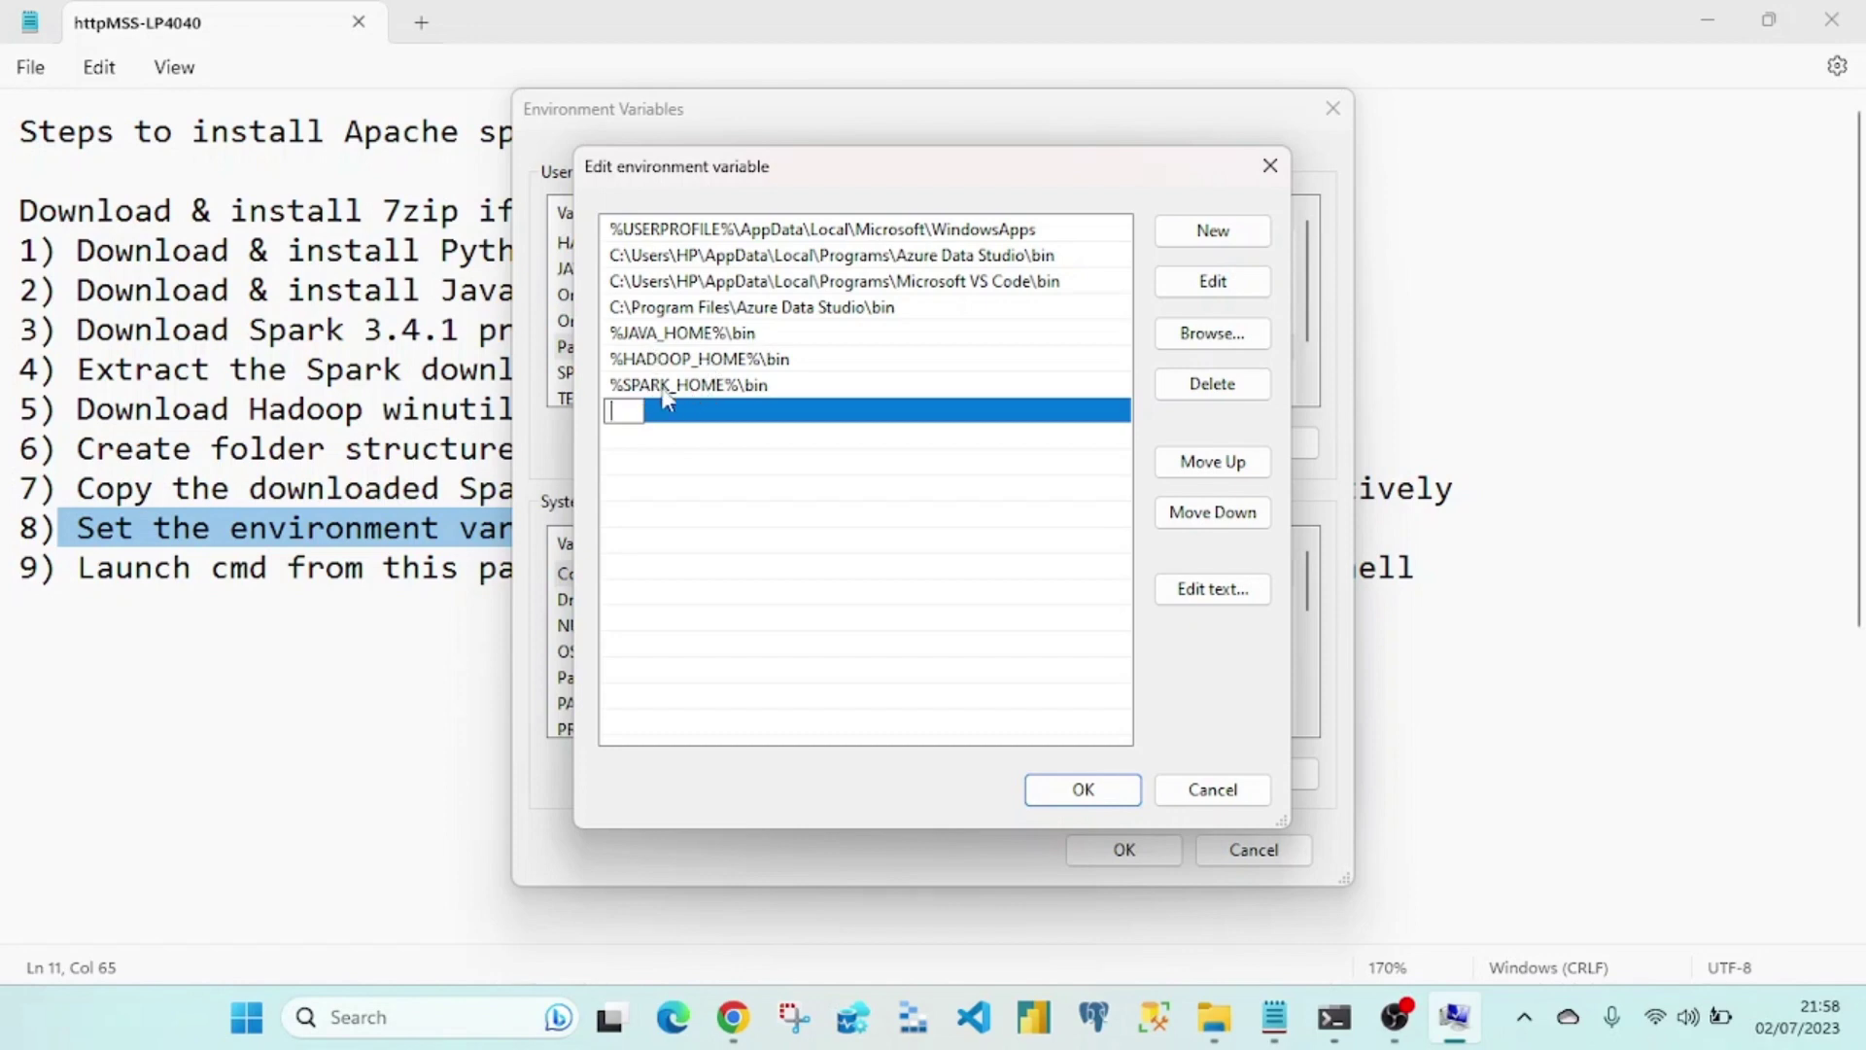
left_click(1199, 791)
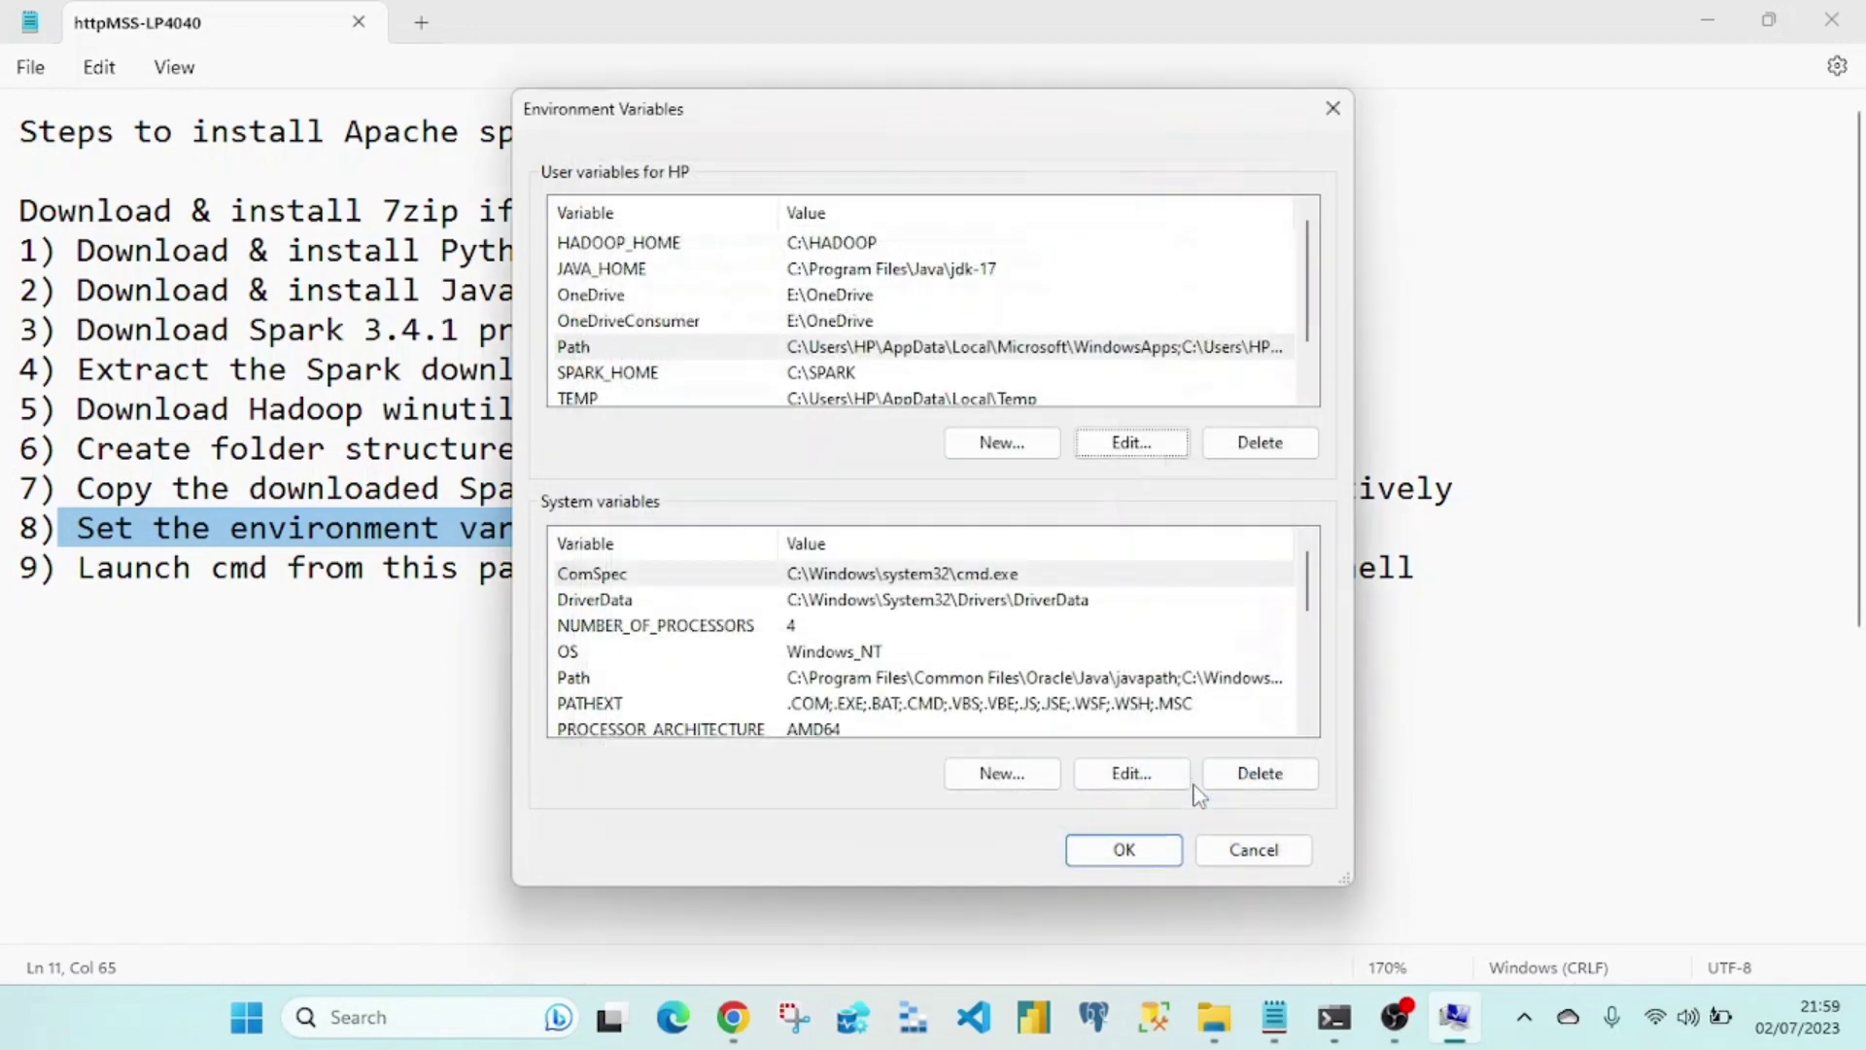
Step: Recheck the %JAVA_HOME%\bin, %HADOOP_HOME%\bin and %SPARK_HOME%\bin entries in the user Path, then cancel out of Environment Variables
double_click(815, 350)
left_click(698, 335)
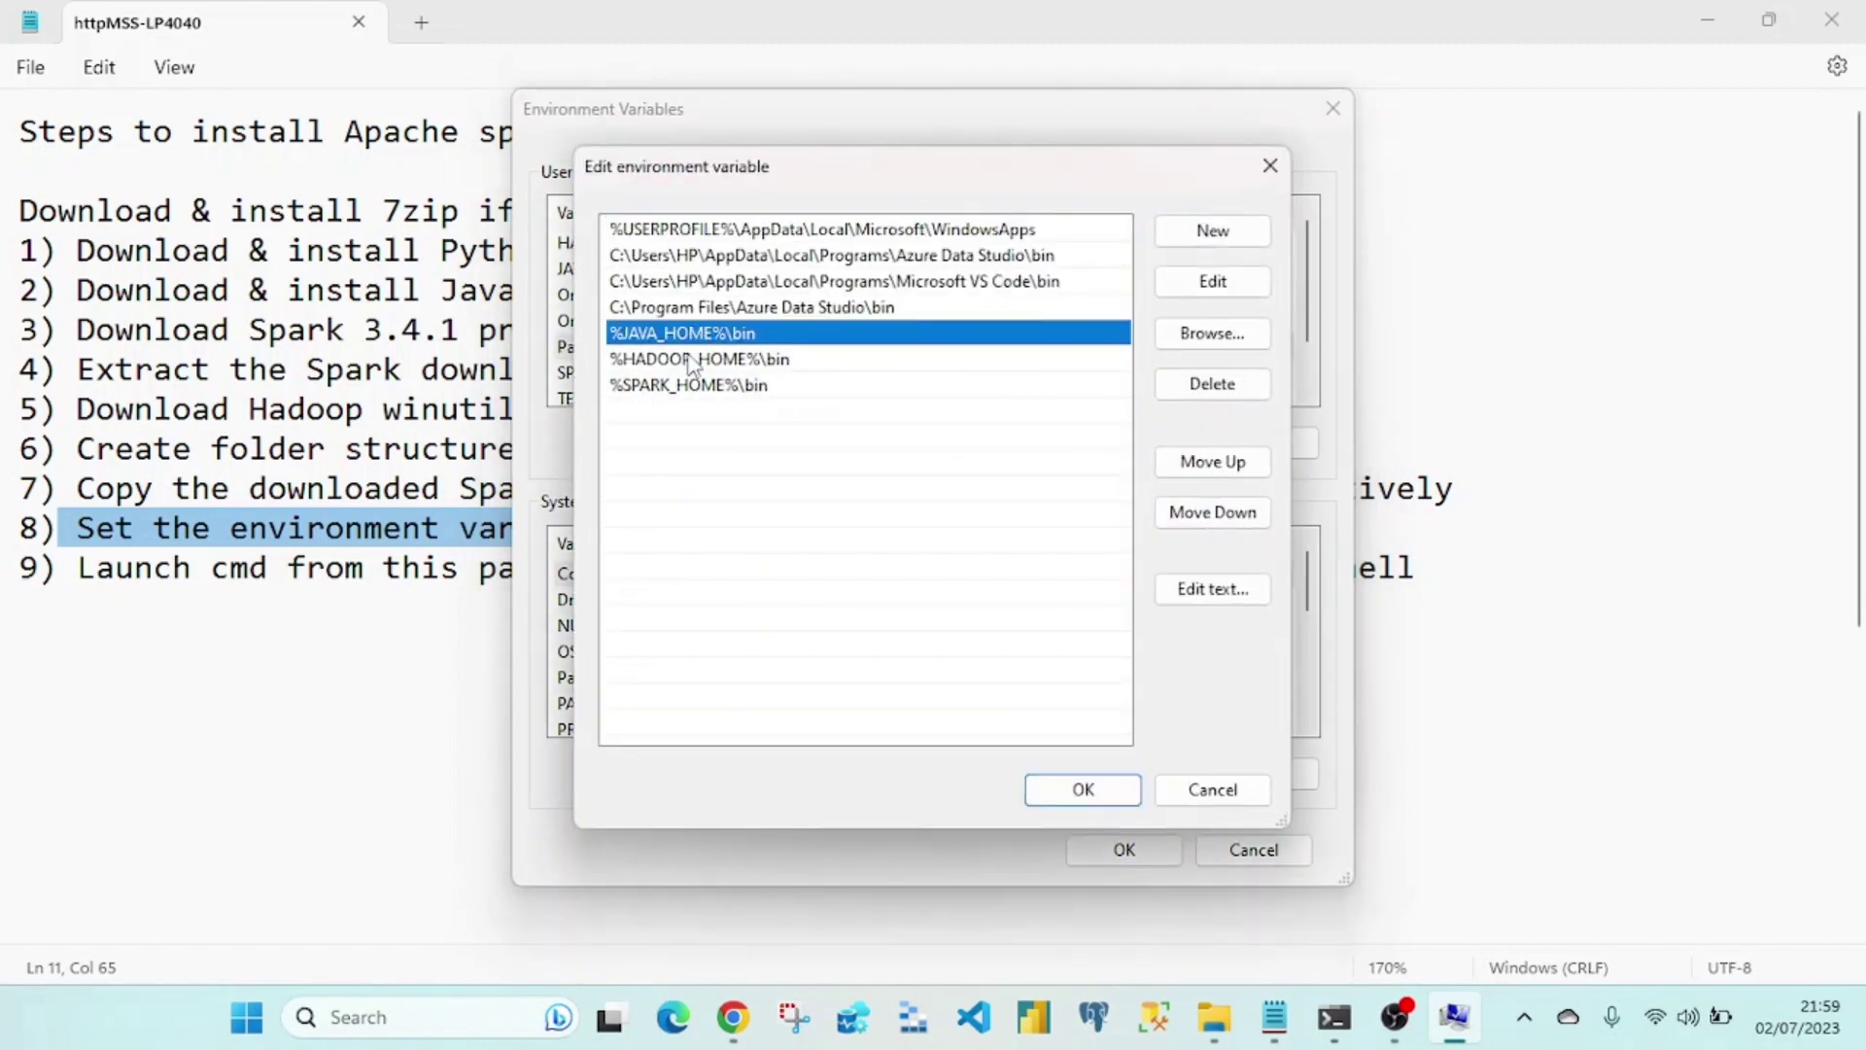
left_click(692, 361)
left_click(690, 386)
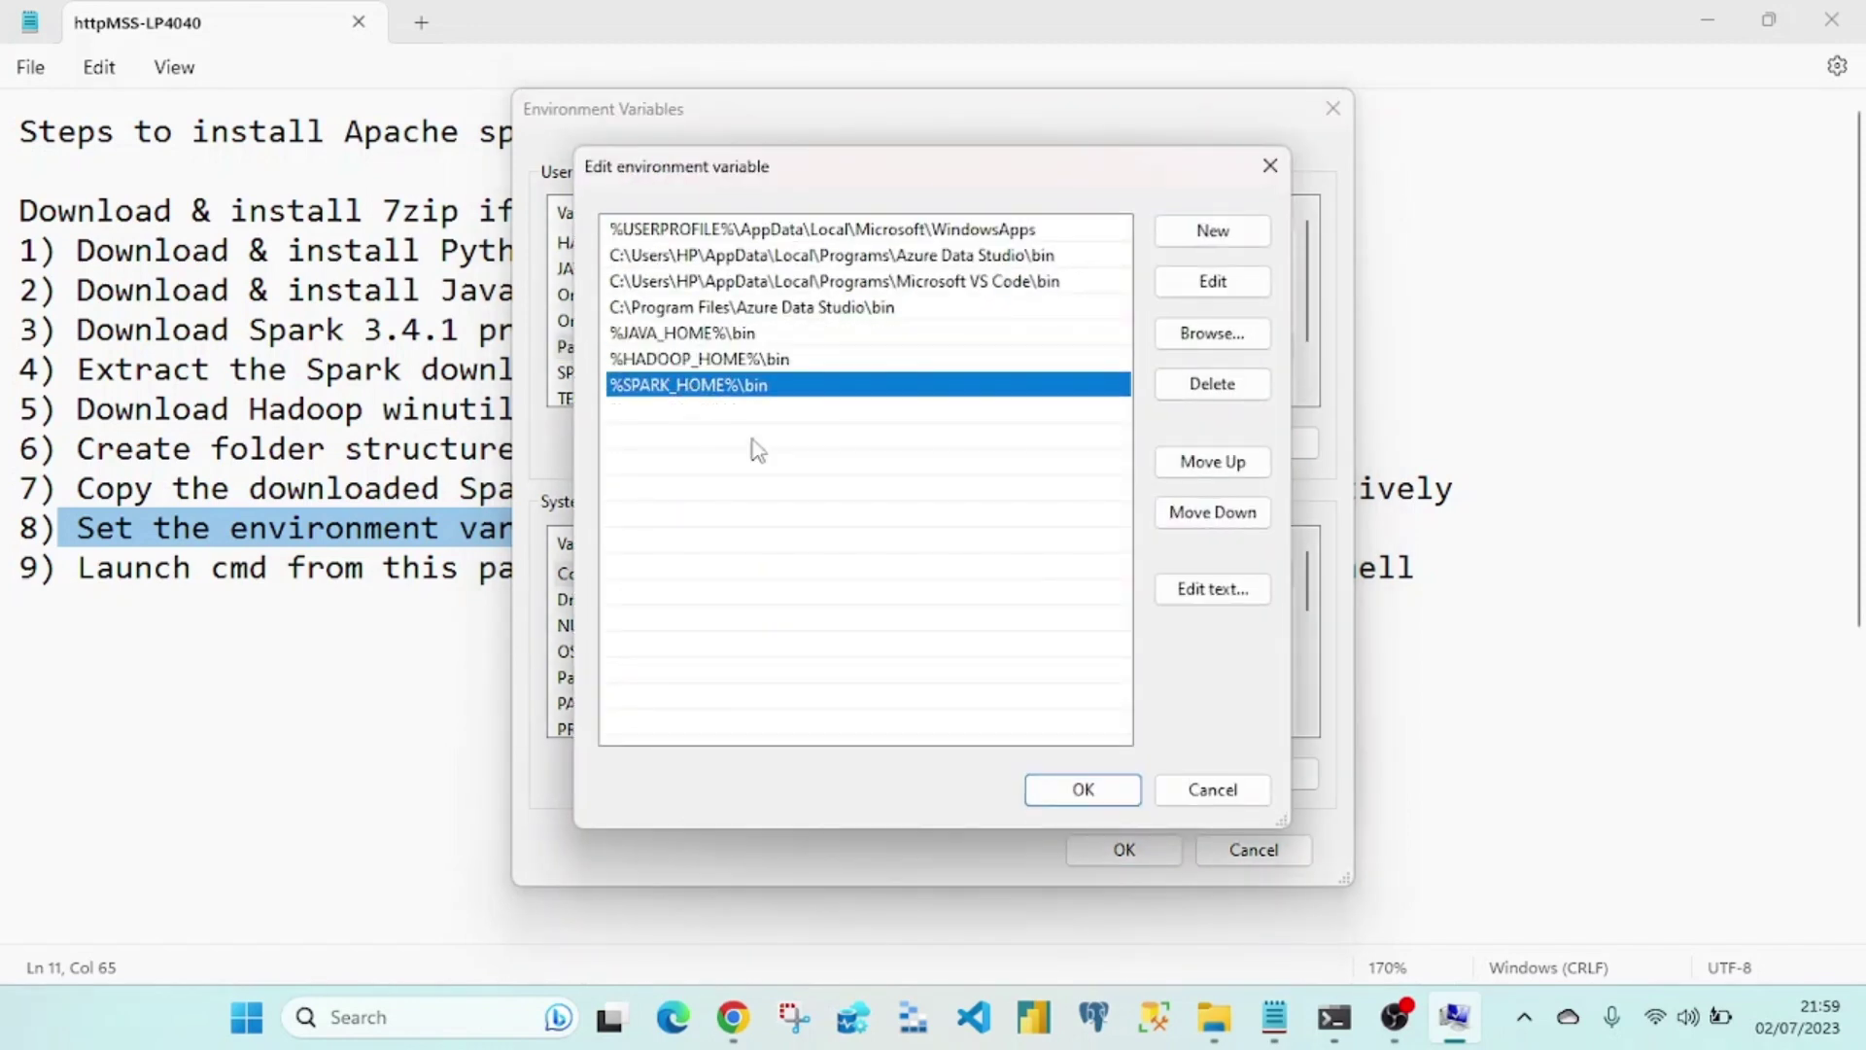
left_click(1199, 799)
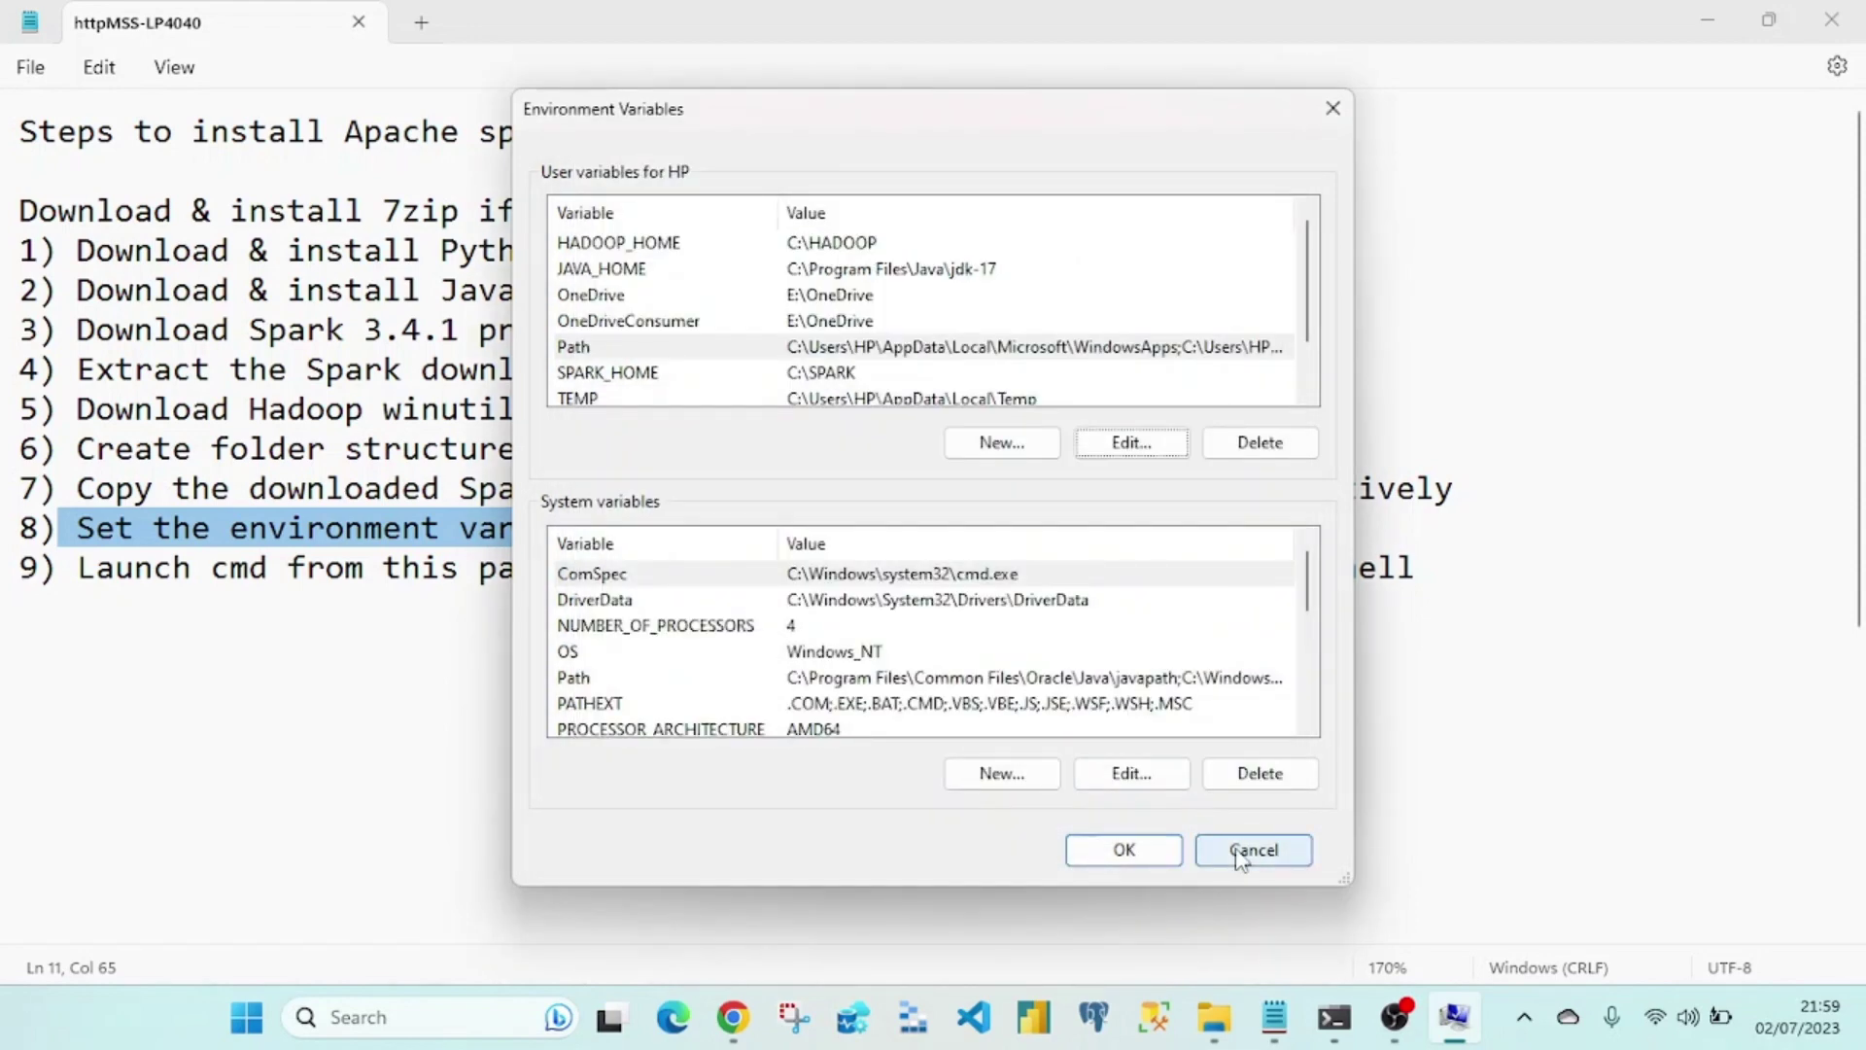
left_click(1241, 856)
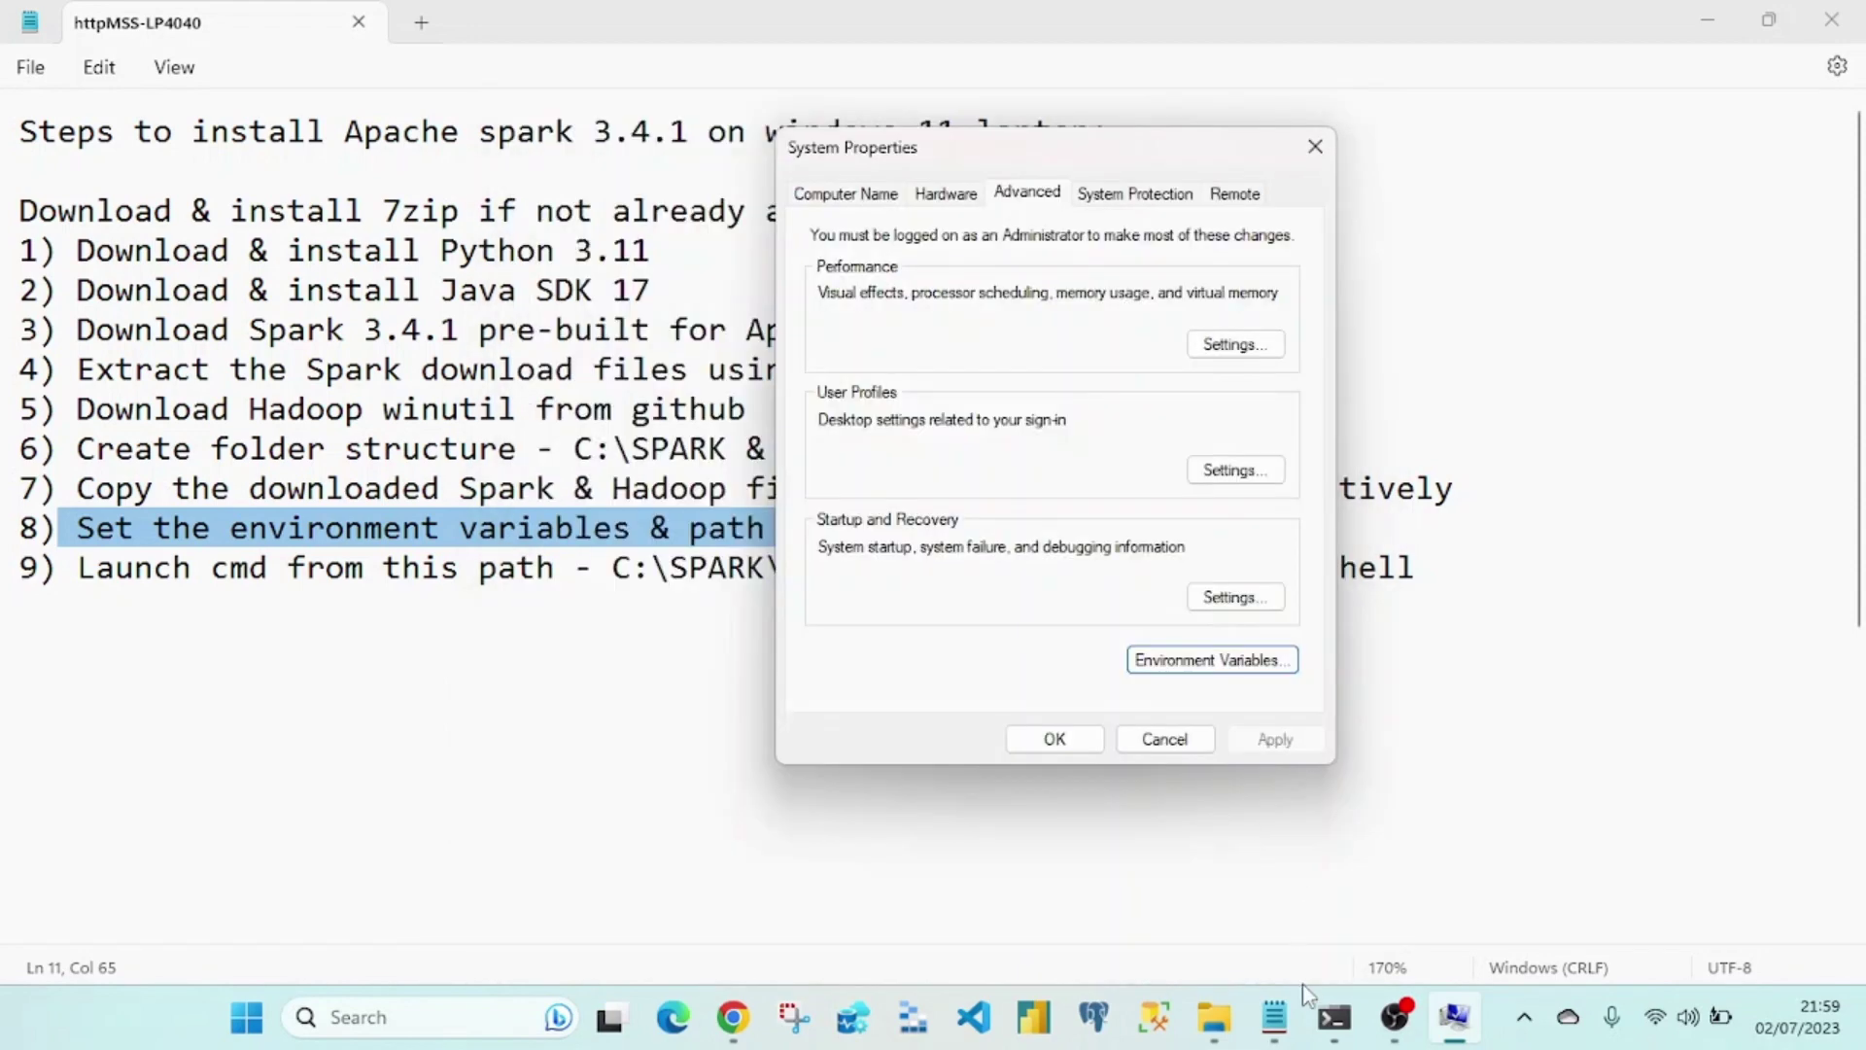
Step: Switch to the Command Prompt window containing the Java and Python version checks
mouse_move(1314, 1001)
left_click(1378, 859)
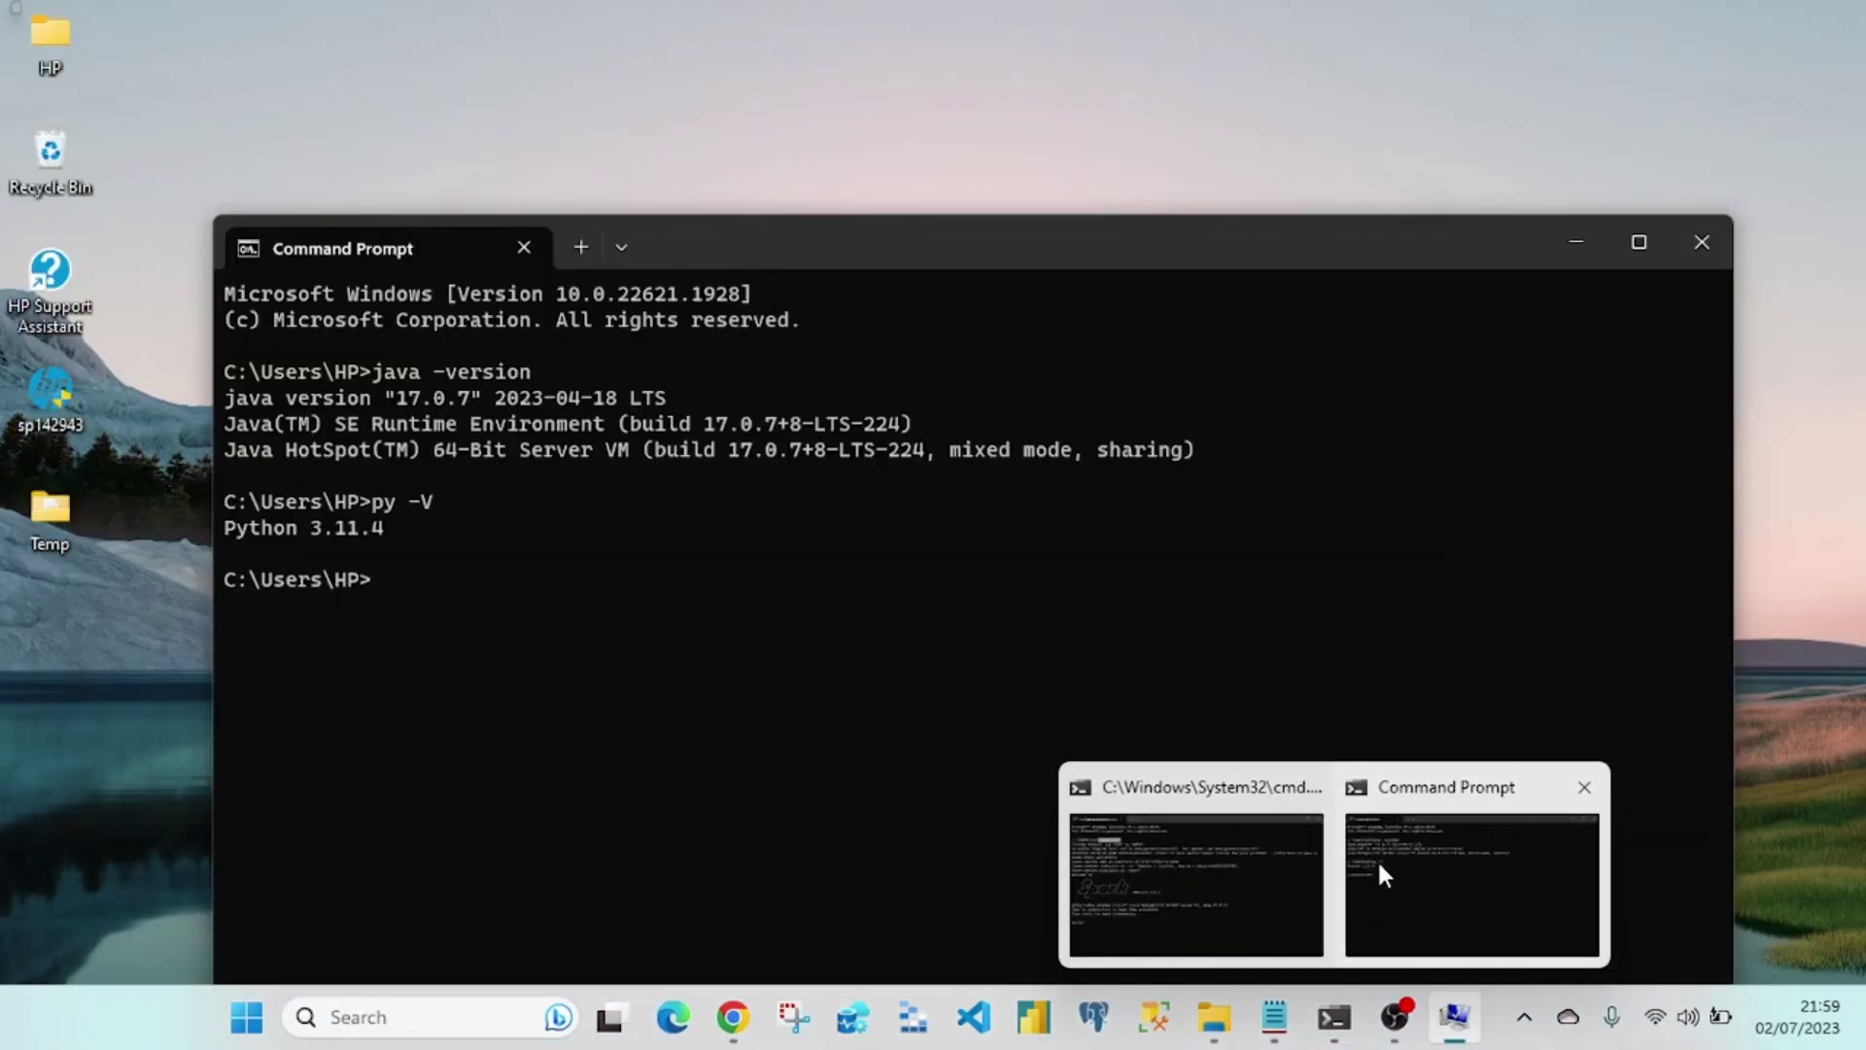
Step: Review the java -version and py -V checks and their output in the Command Prompt window
left_click(1378, 859)
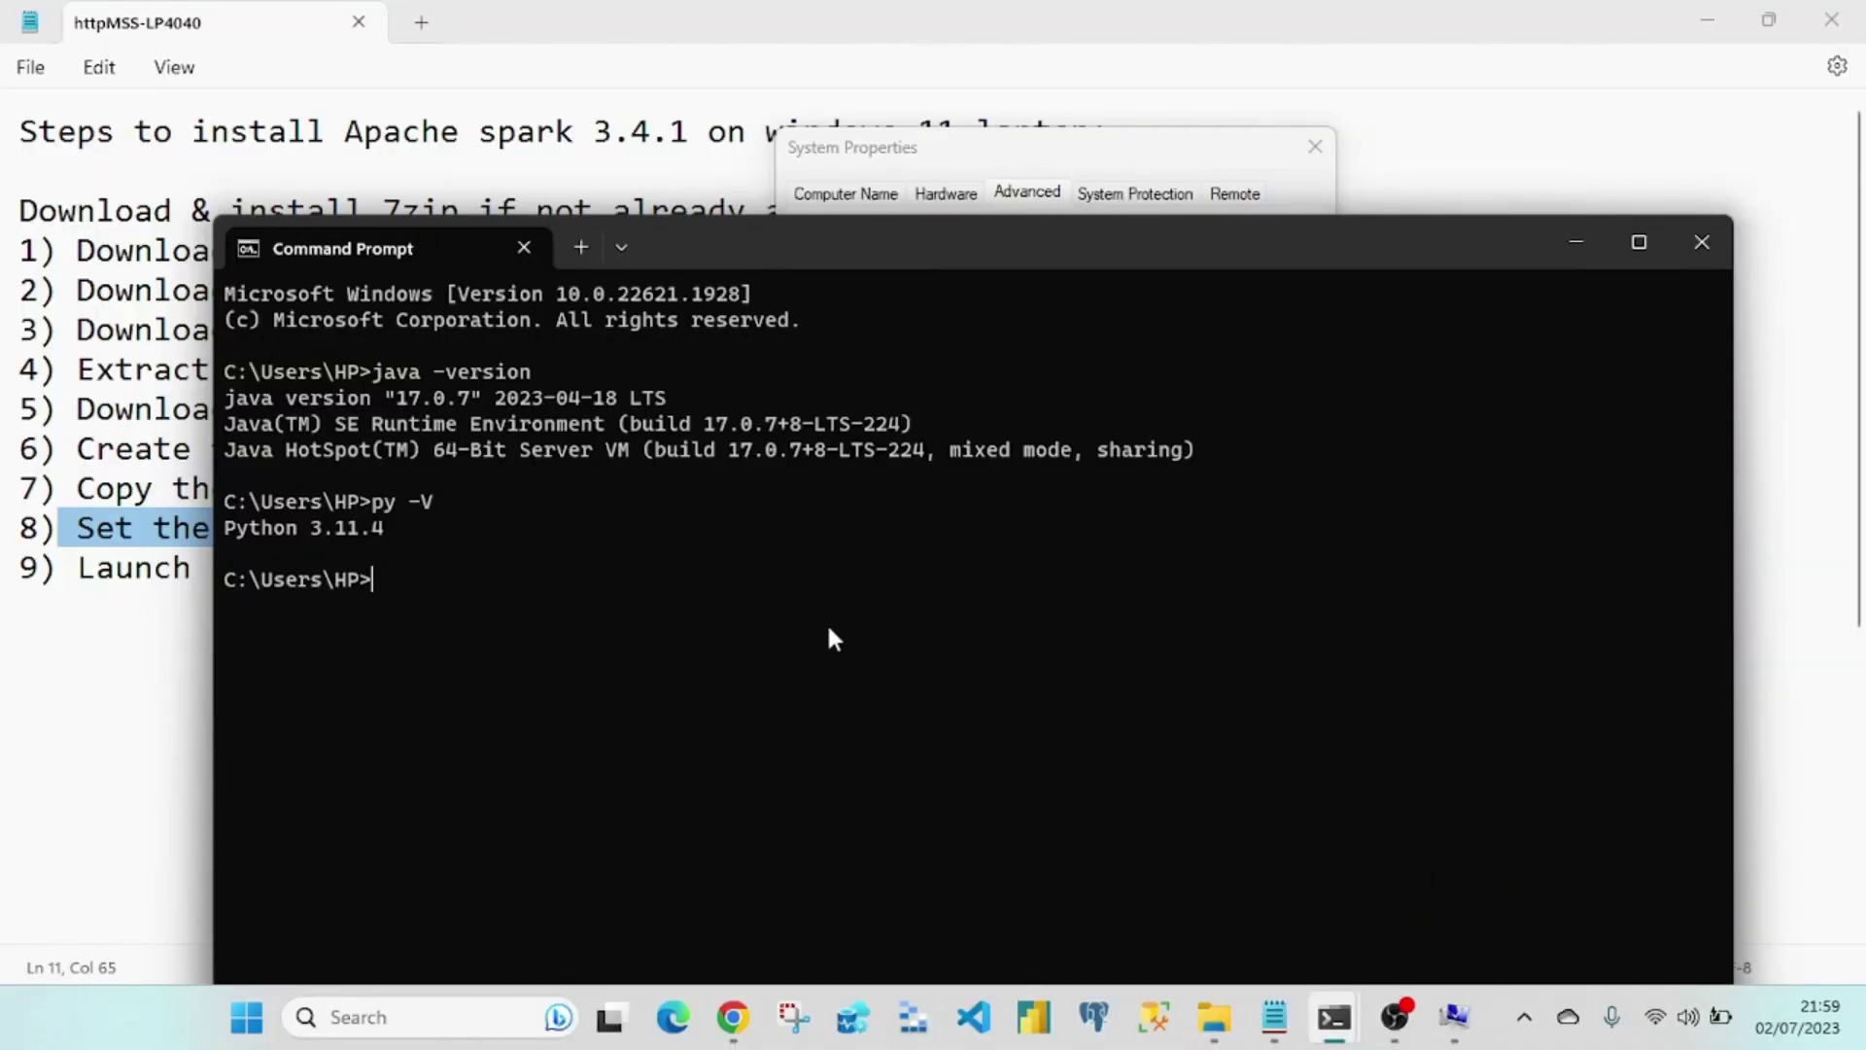
left_click_drag(374, 379, 709, 399)
left_click_drag(286, 494, 502, 529)
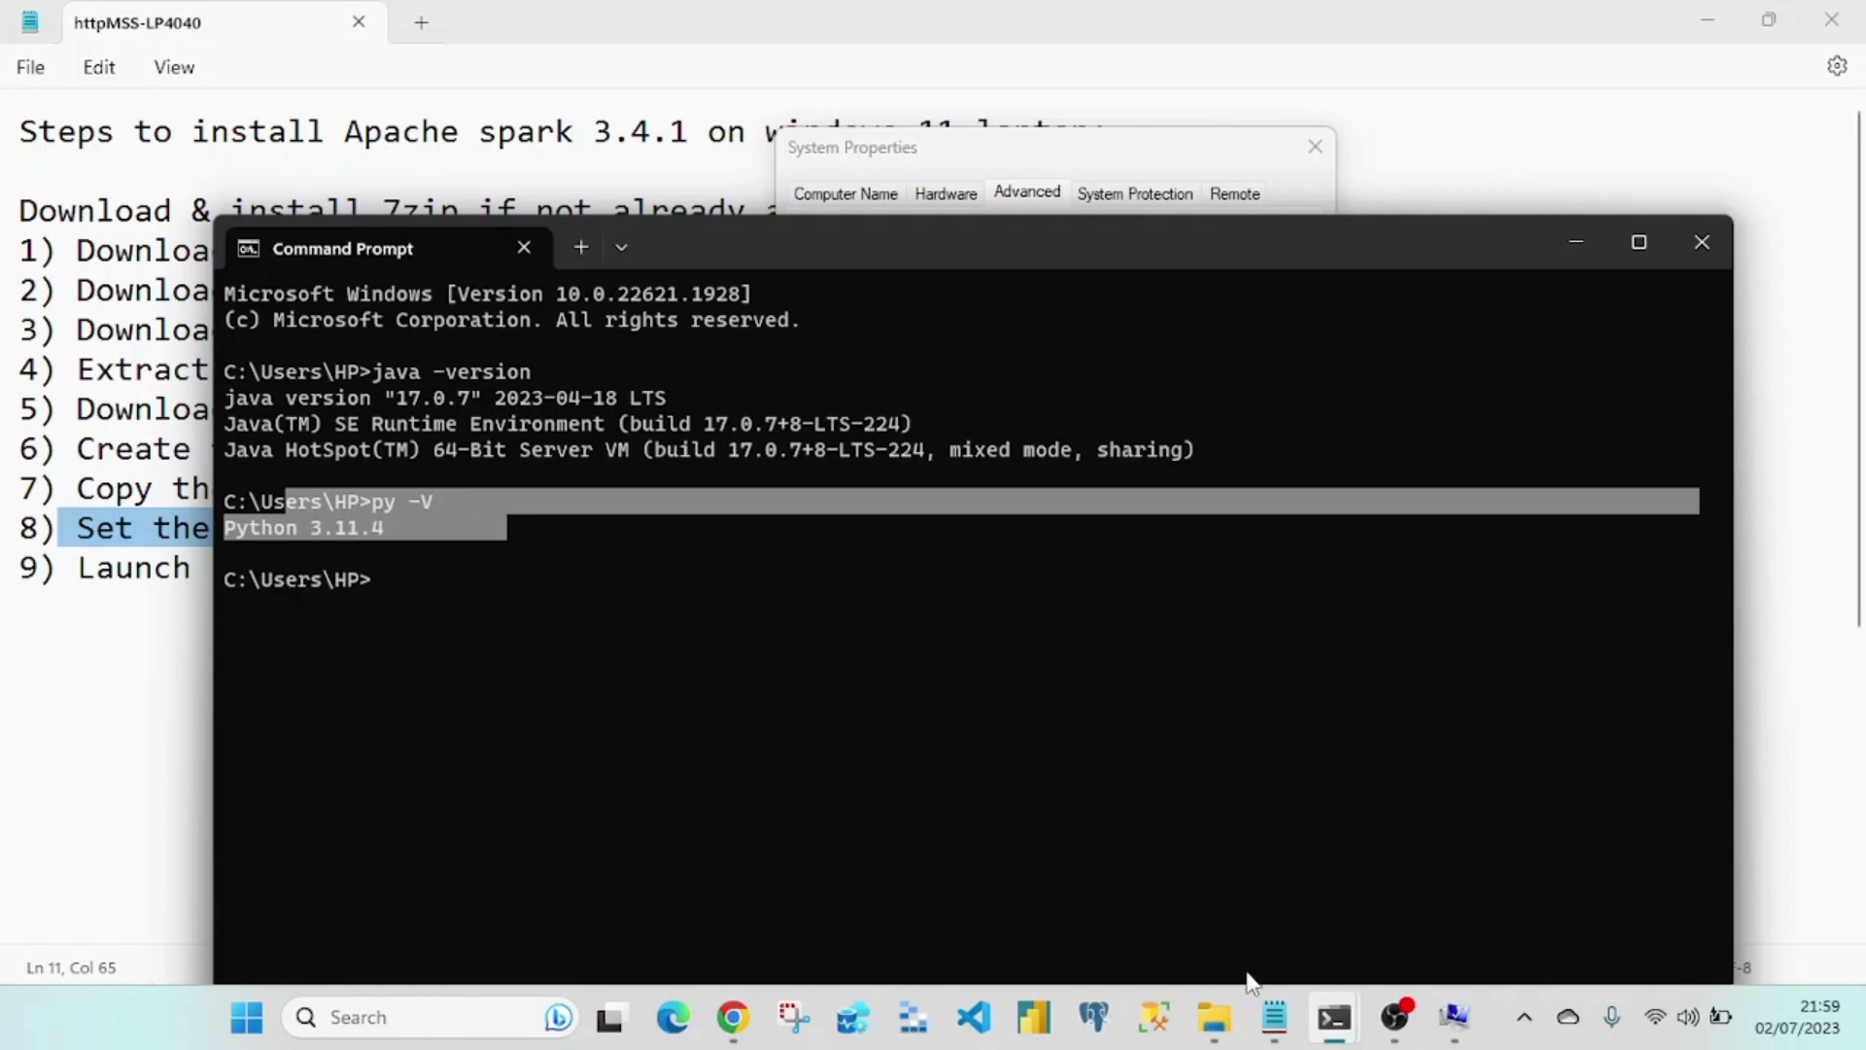
Step: Switch to File Explorer, open a command prompt directly in the C:\SPARK\bin folder, and close that command window again
left_click(1212, 1020)
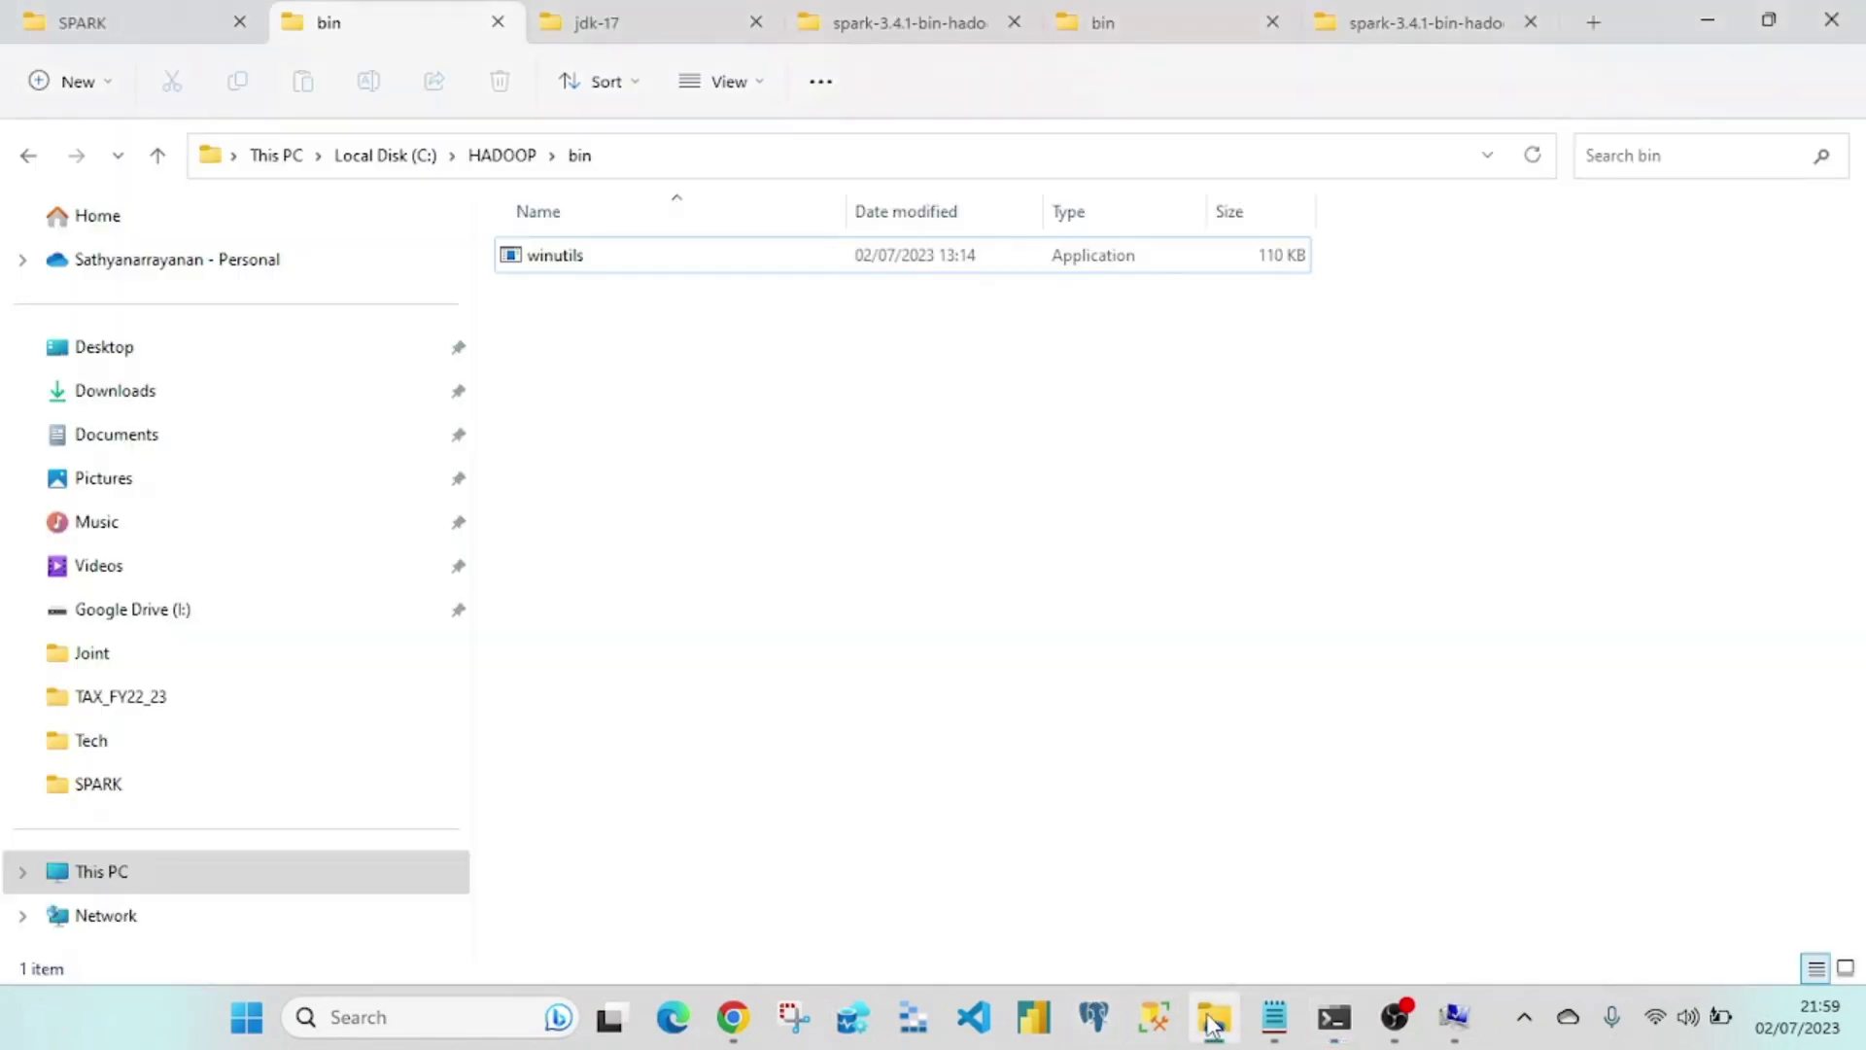
left_click(1124, 27)
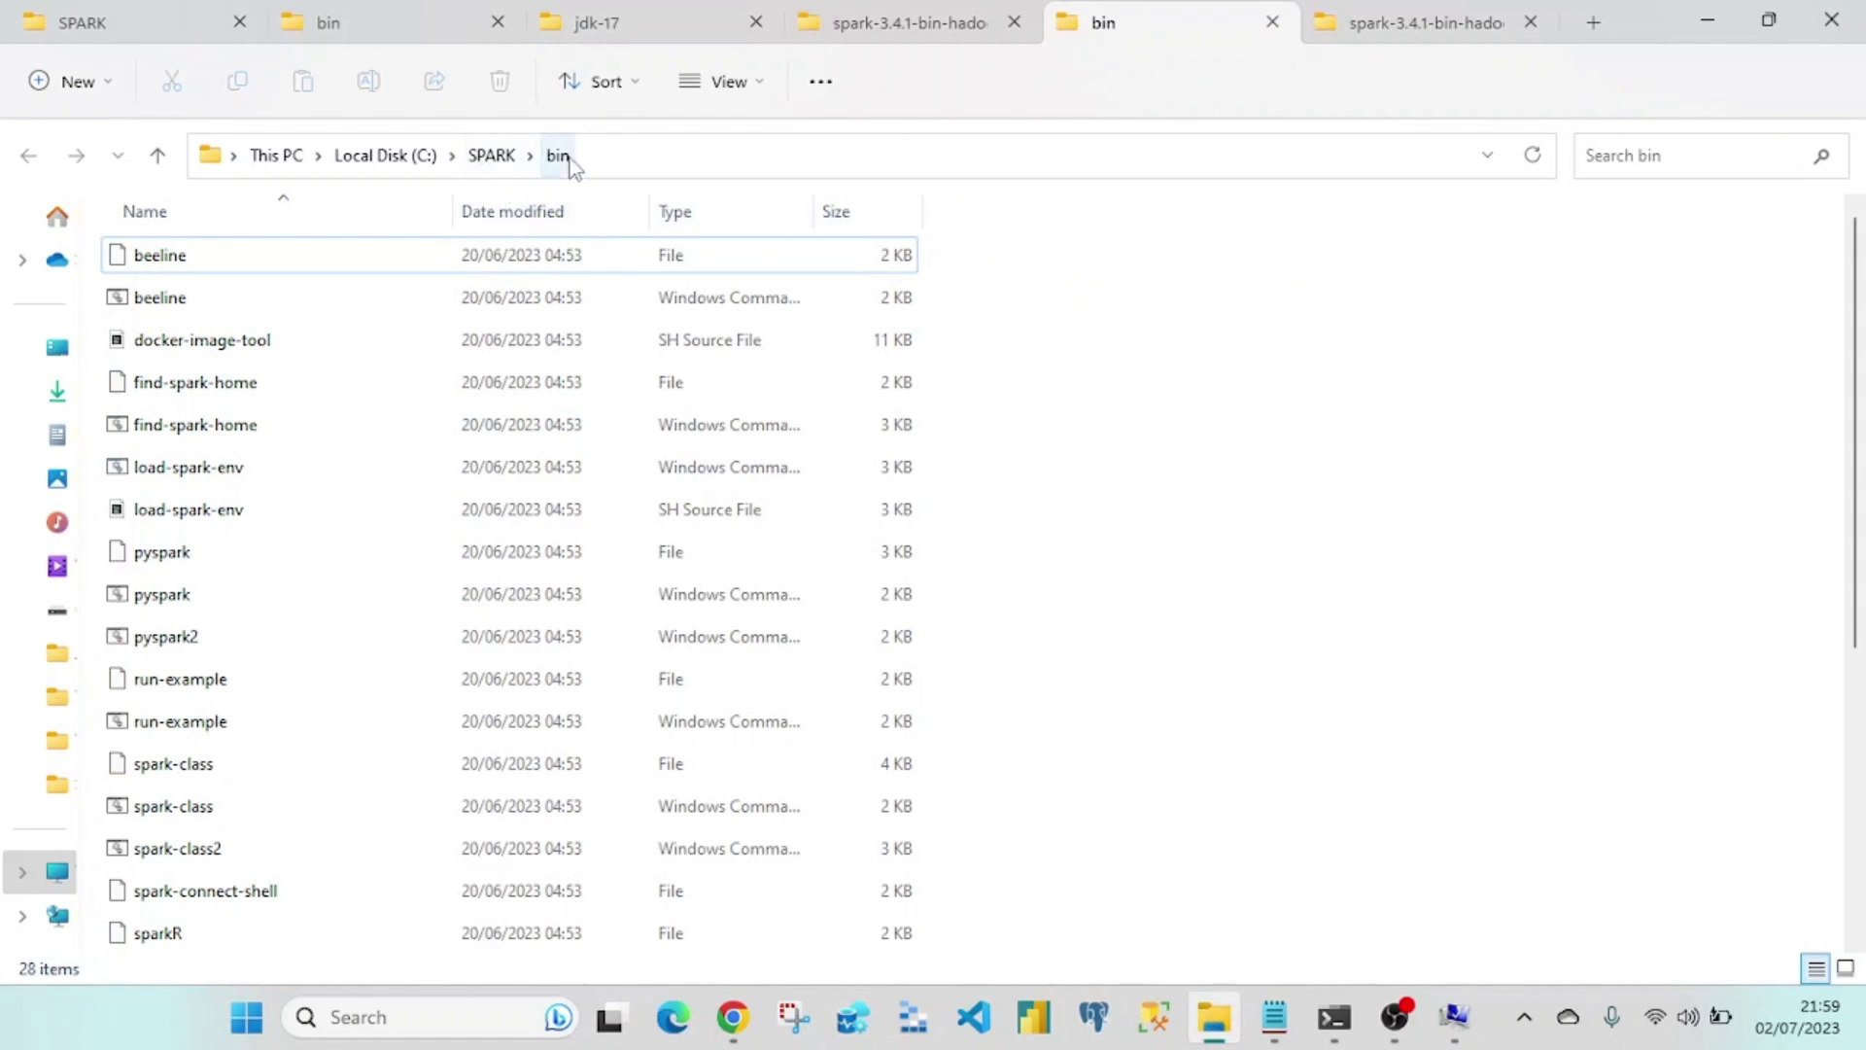
left_click(601, 153)
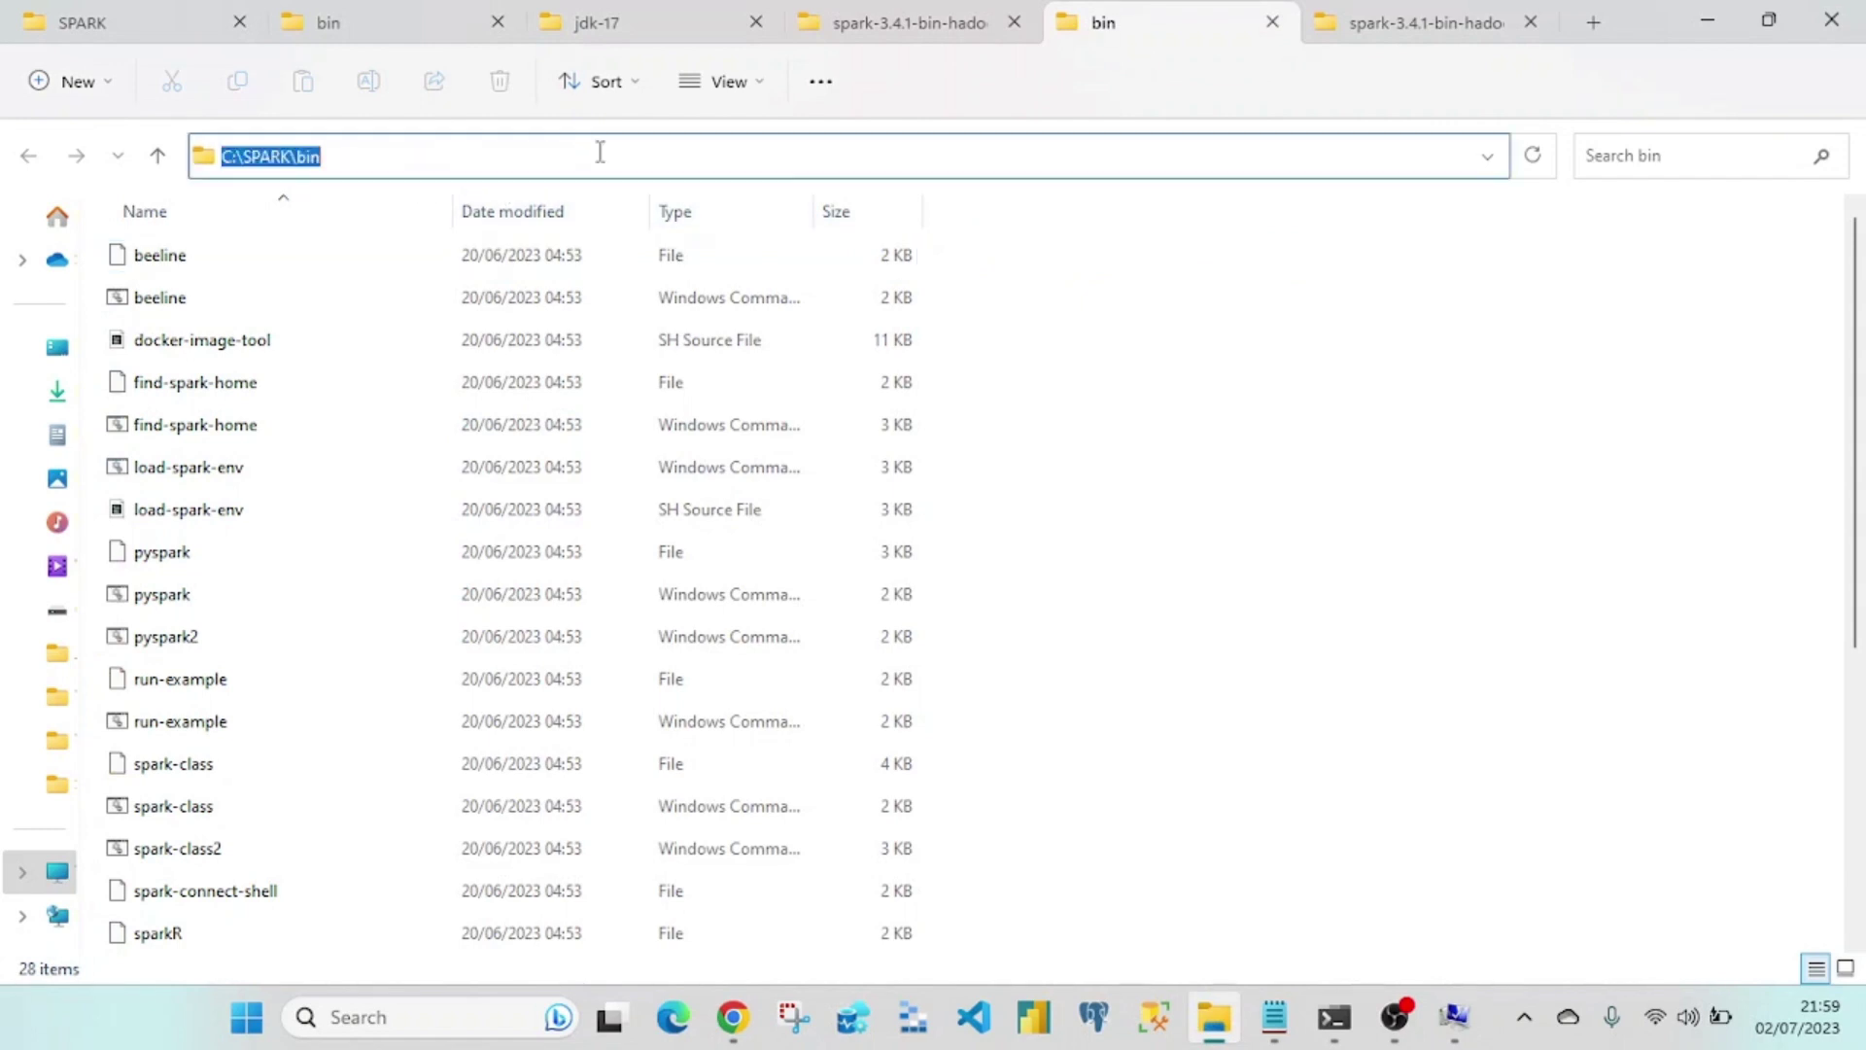
type("cmd")
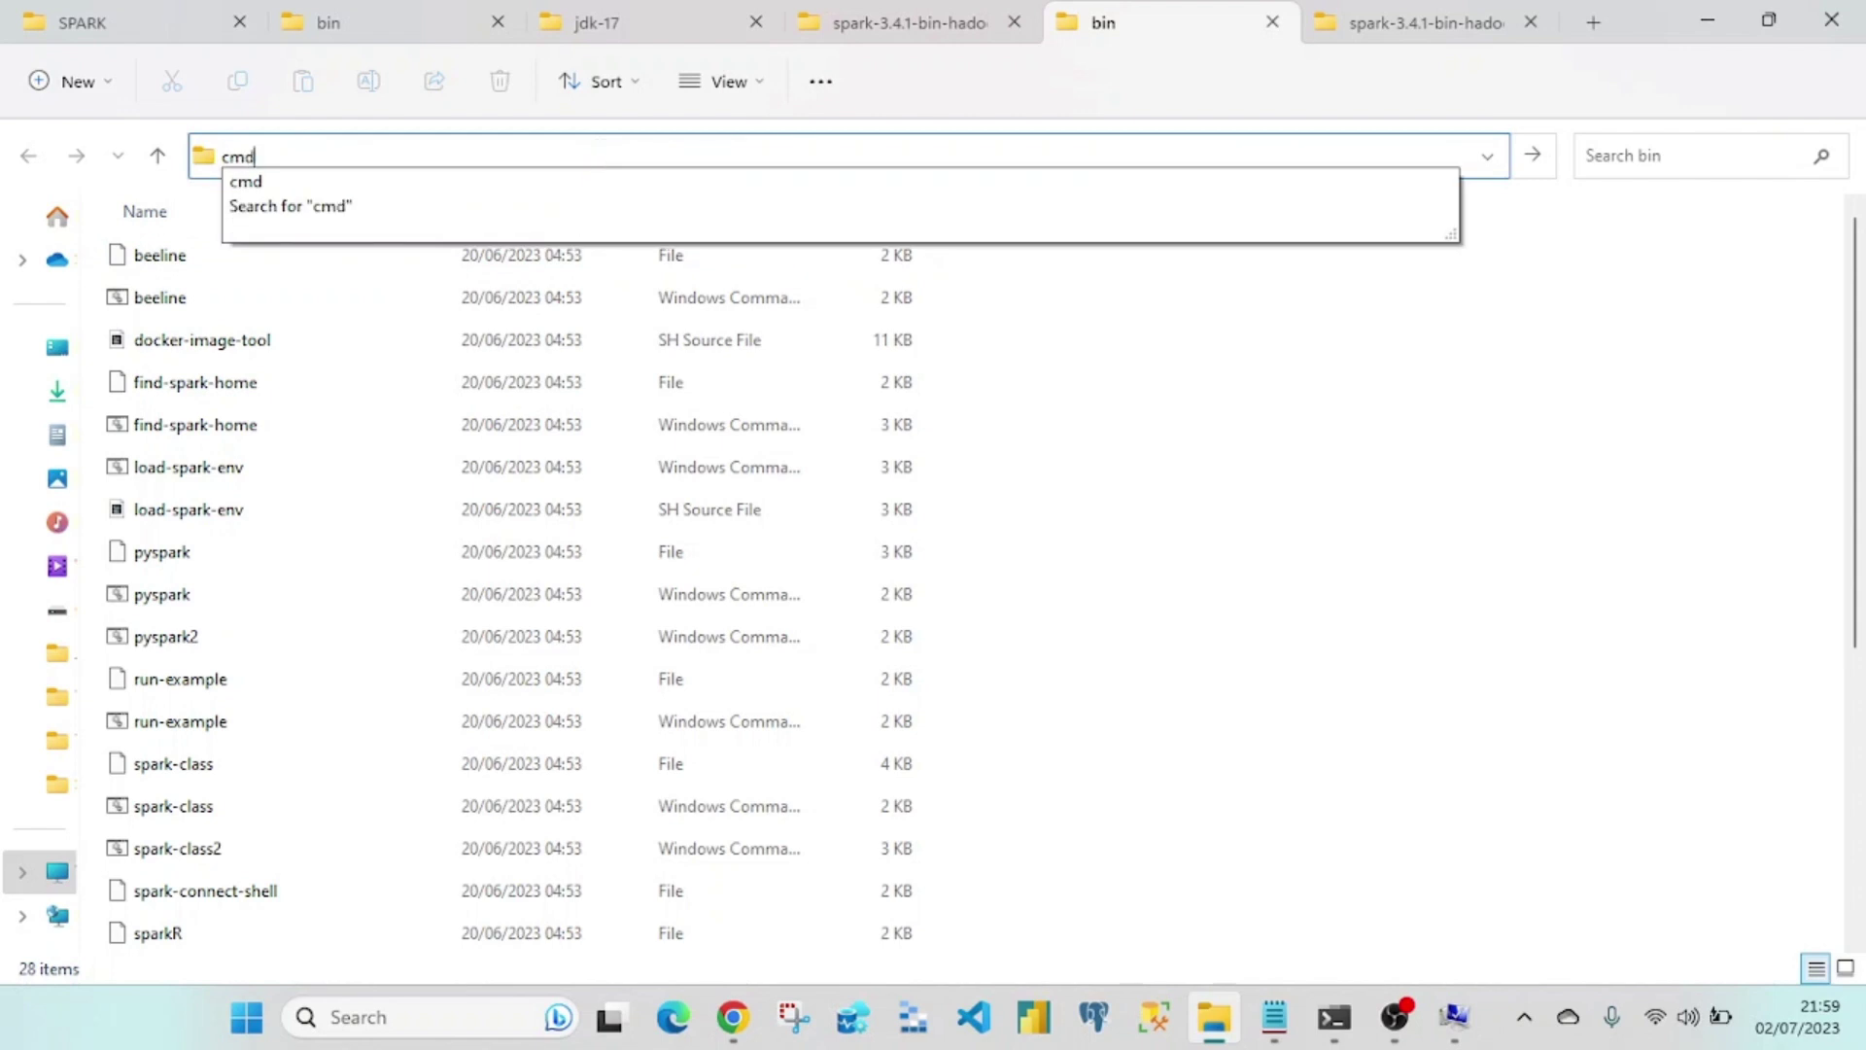
key("Return")
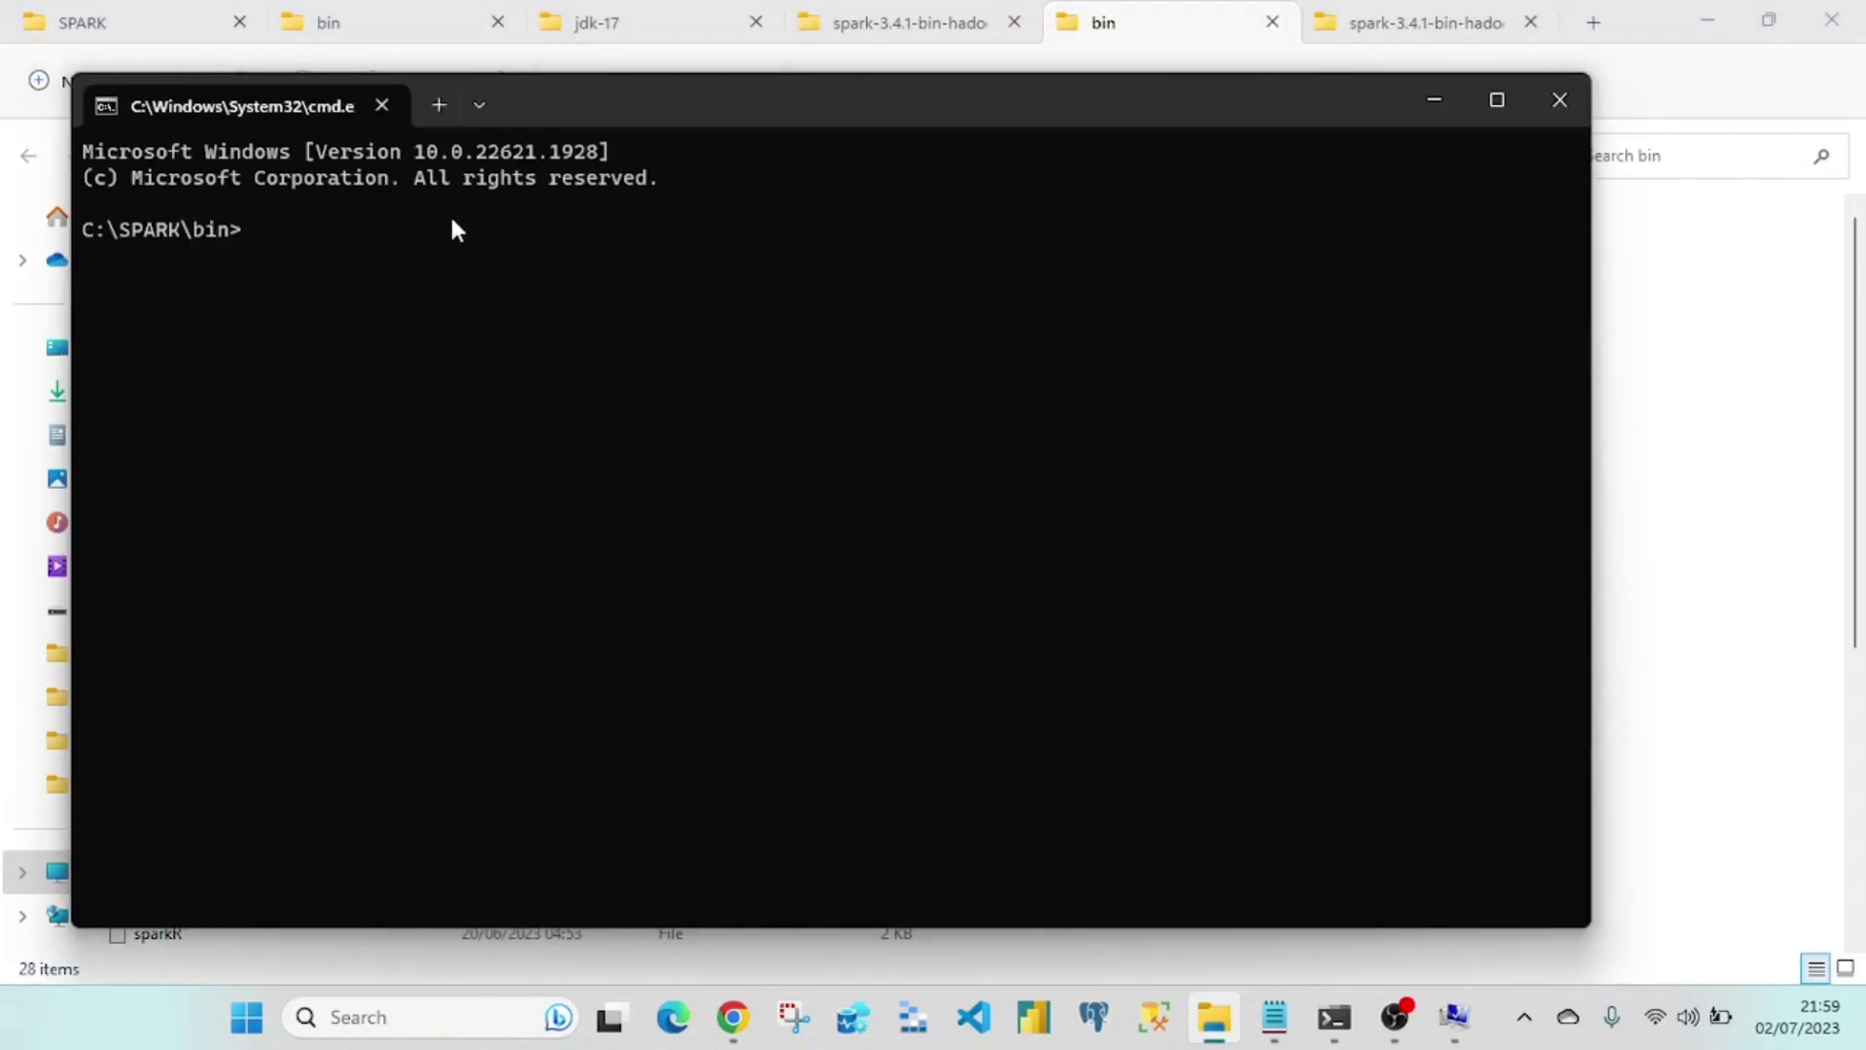
left_click_drag(108, 231, 295, 233)
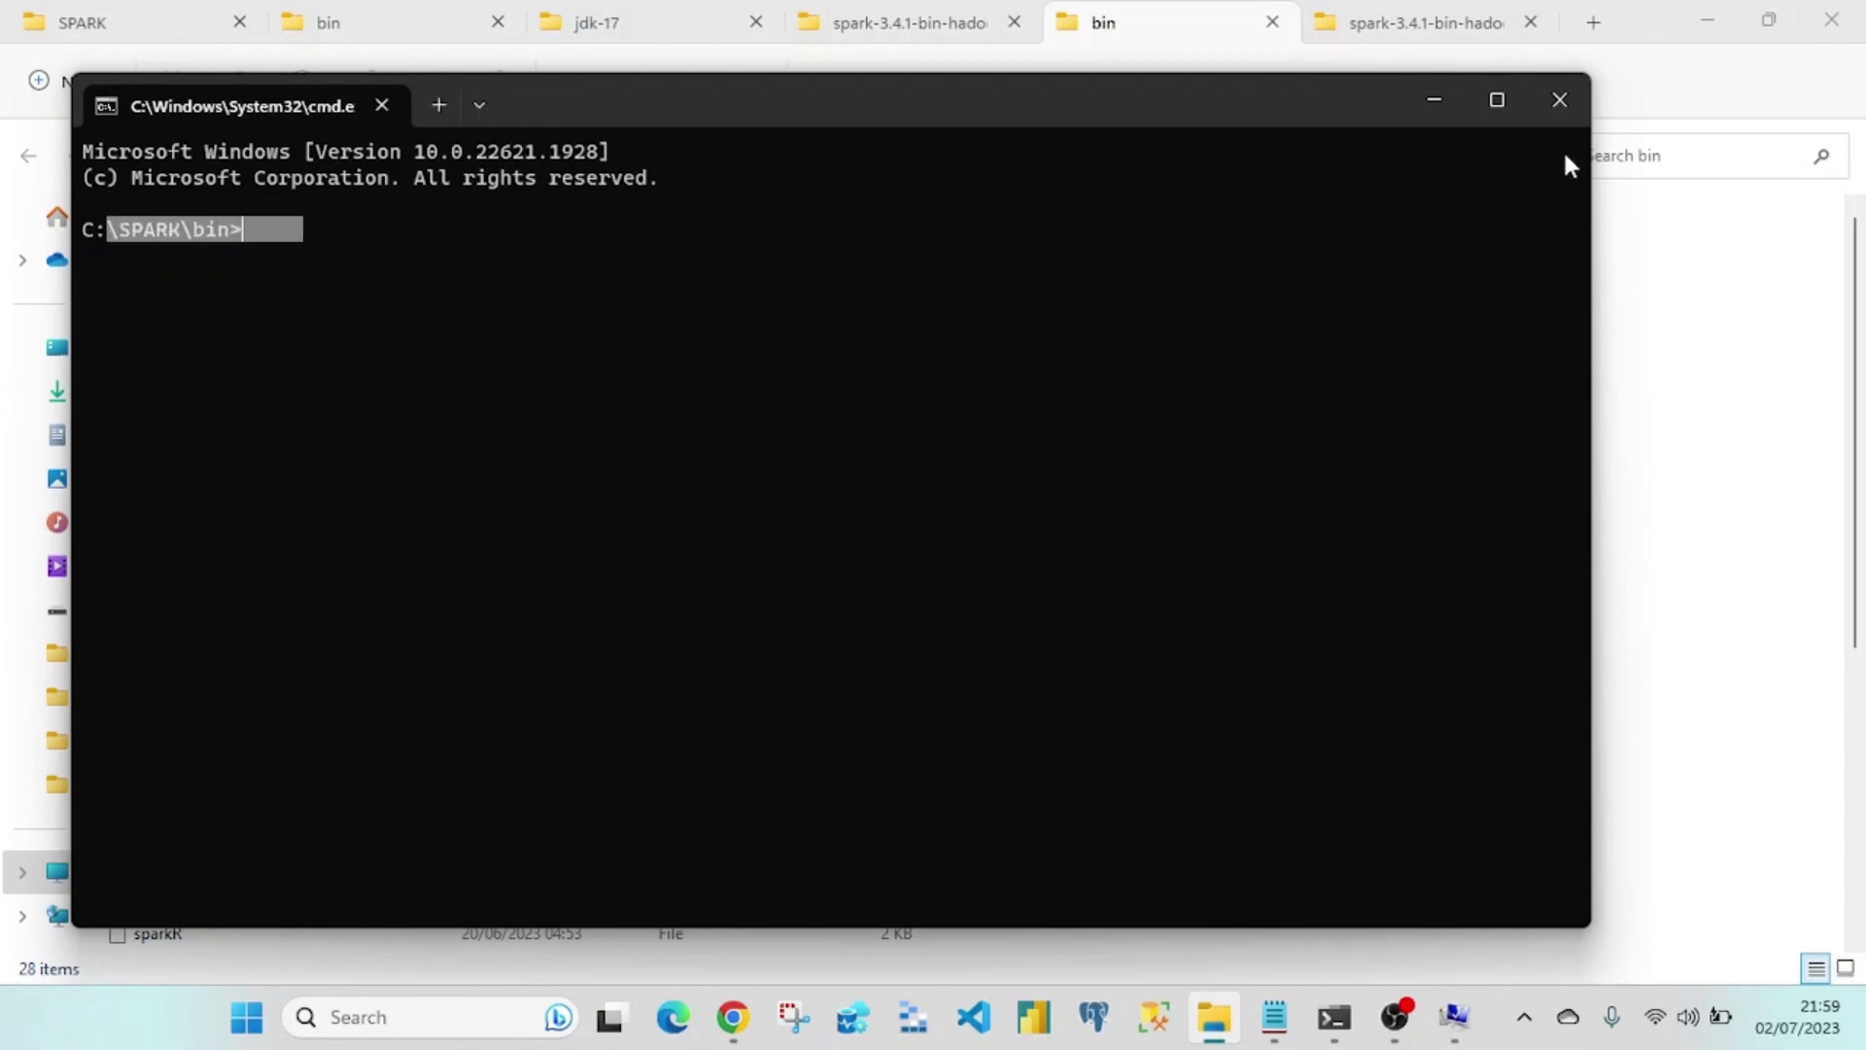
left_click(1560, 101)
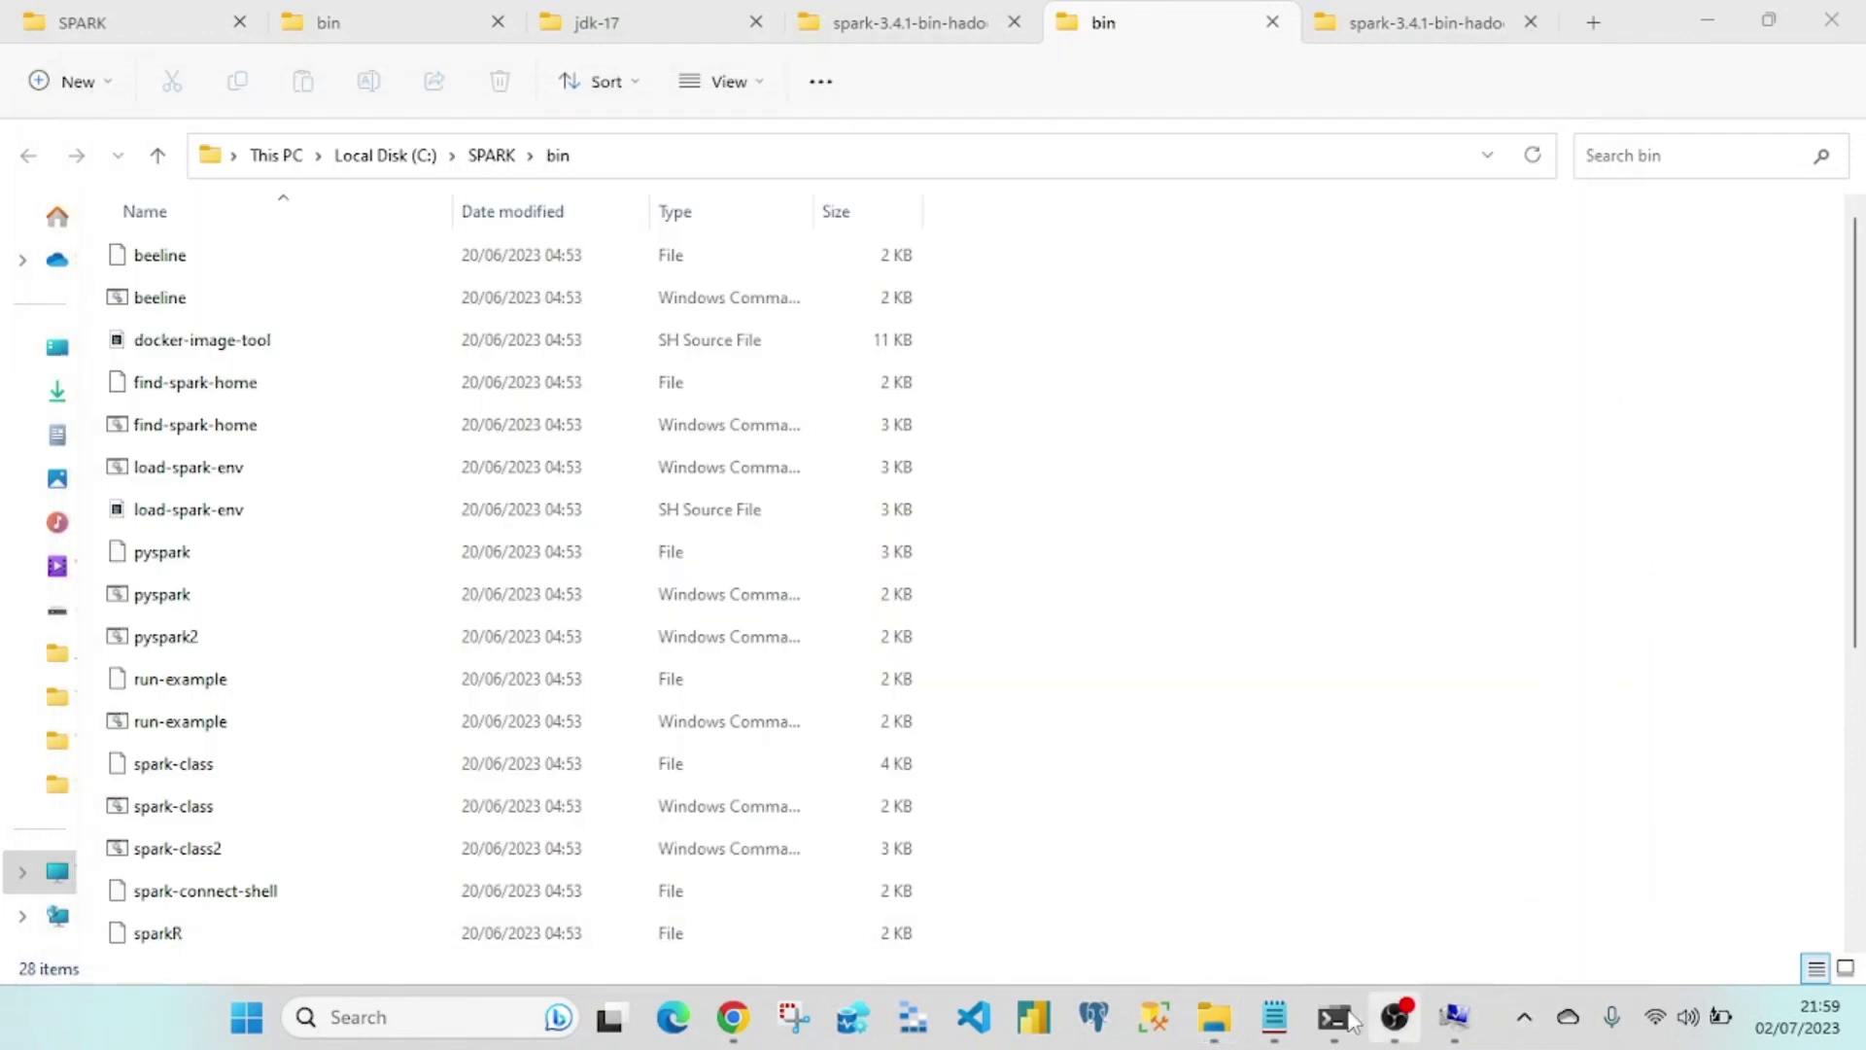
Step: Switch to the command window running spark-shell from C:\SPARK\bin and examine the launch command, startup output and Spark version banner
mouse_move(1347, 1019)
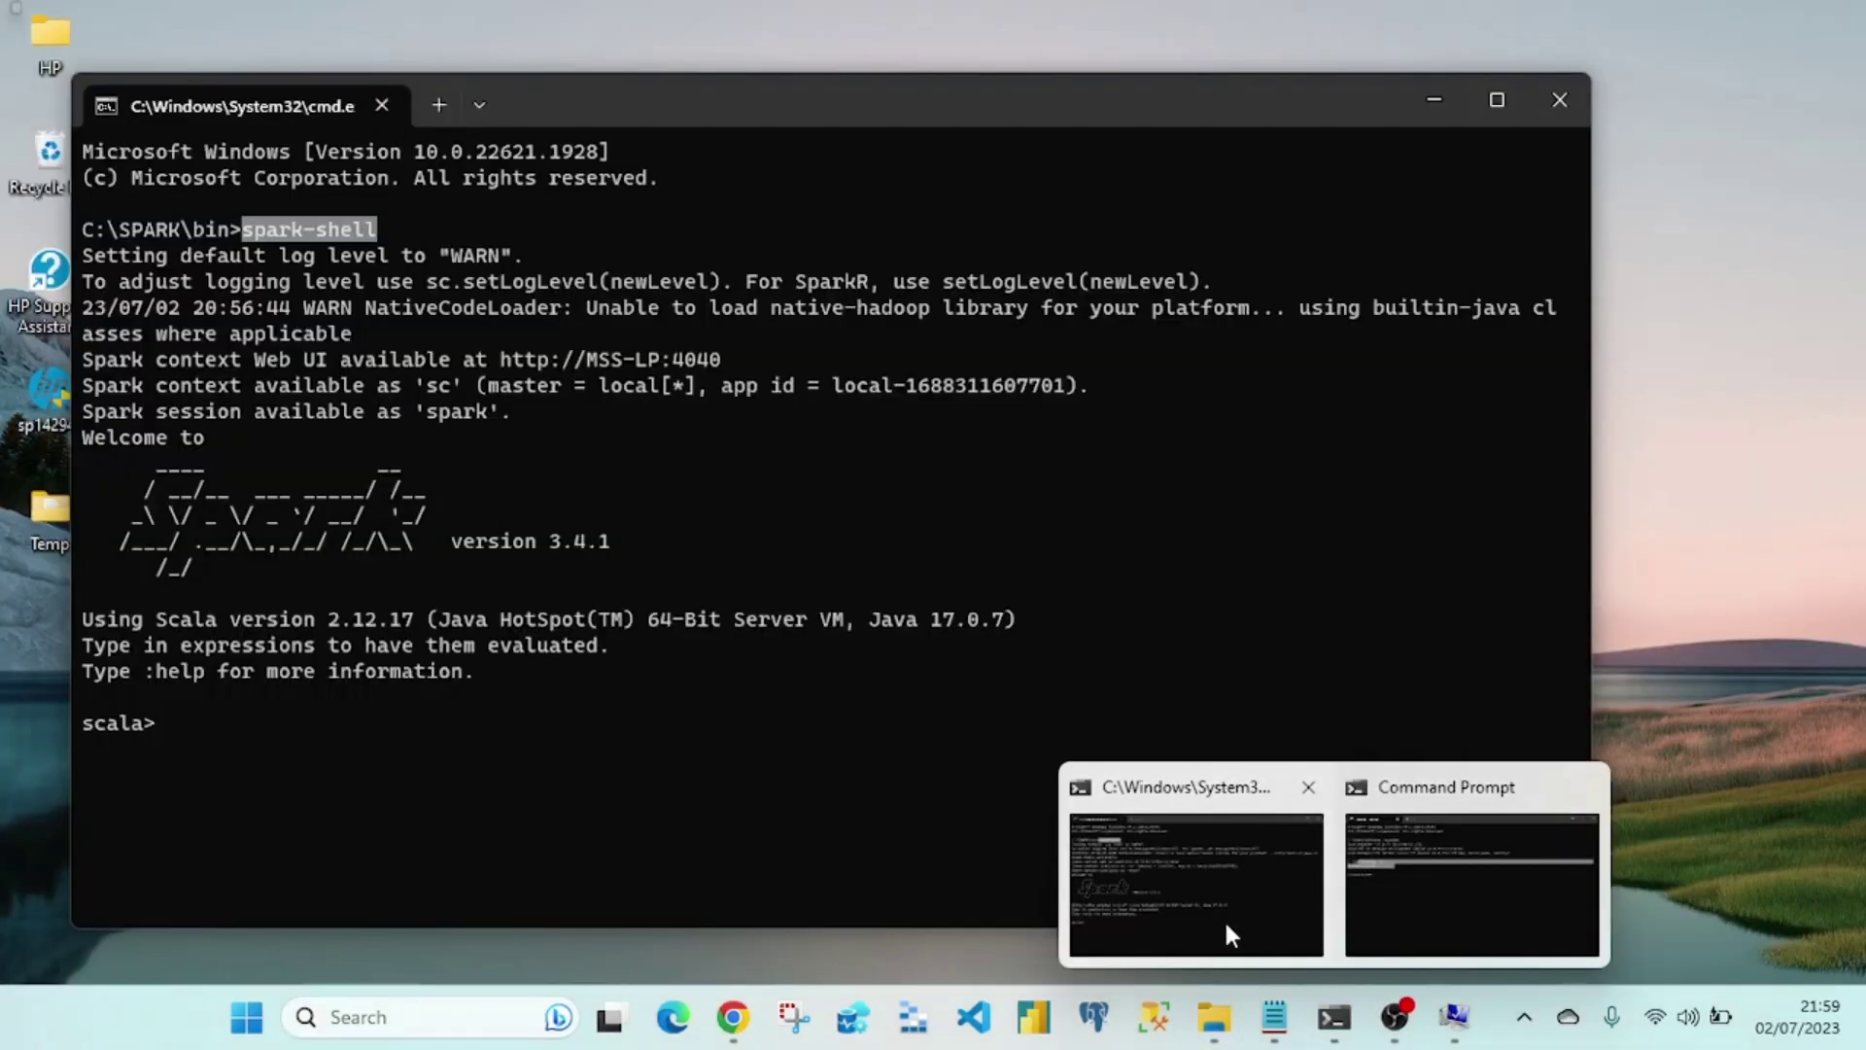
left_click(1223, 918)
left_click(83, 226)
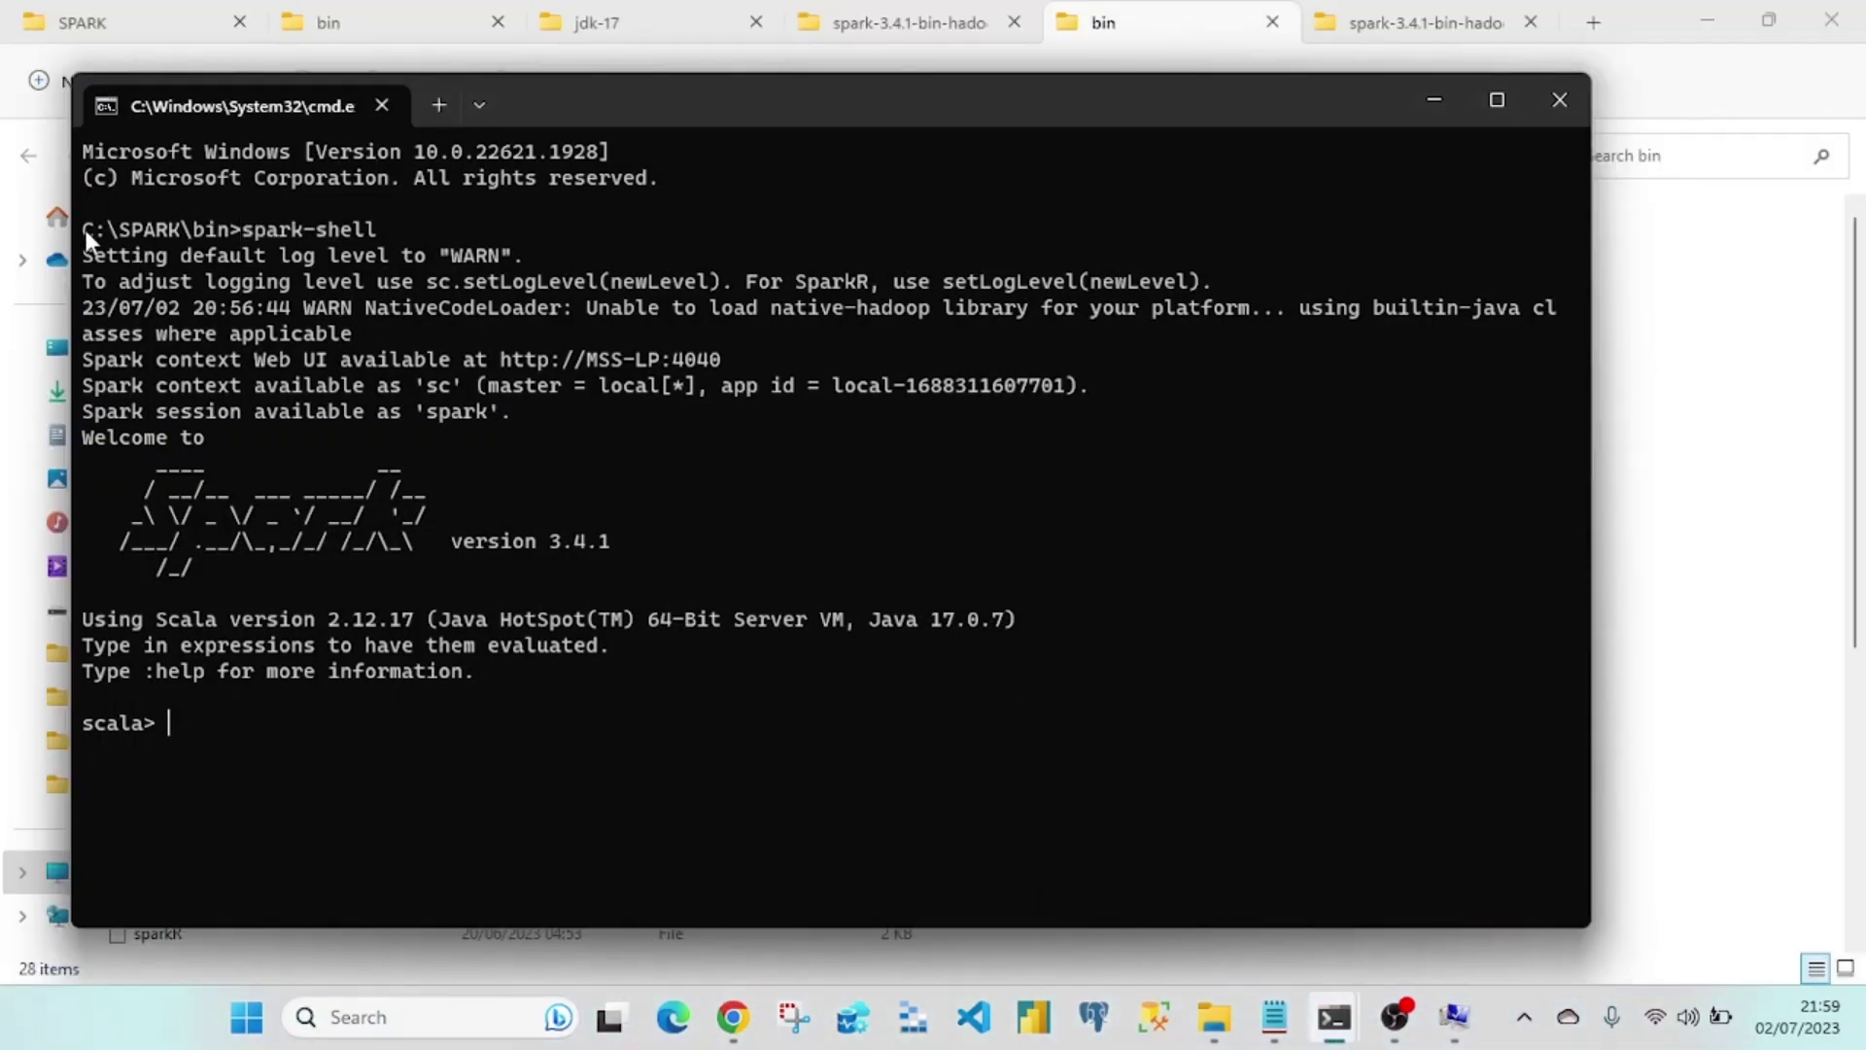
left_click_drag(84, 225, 376, 227)
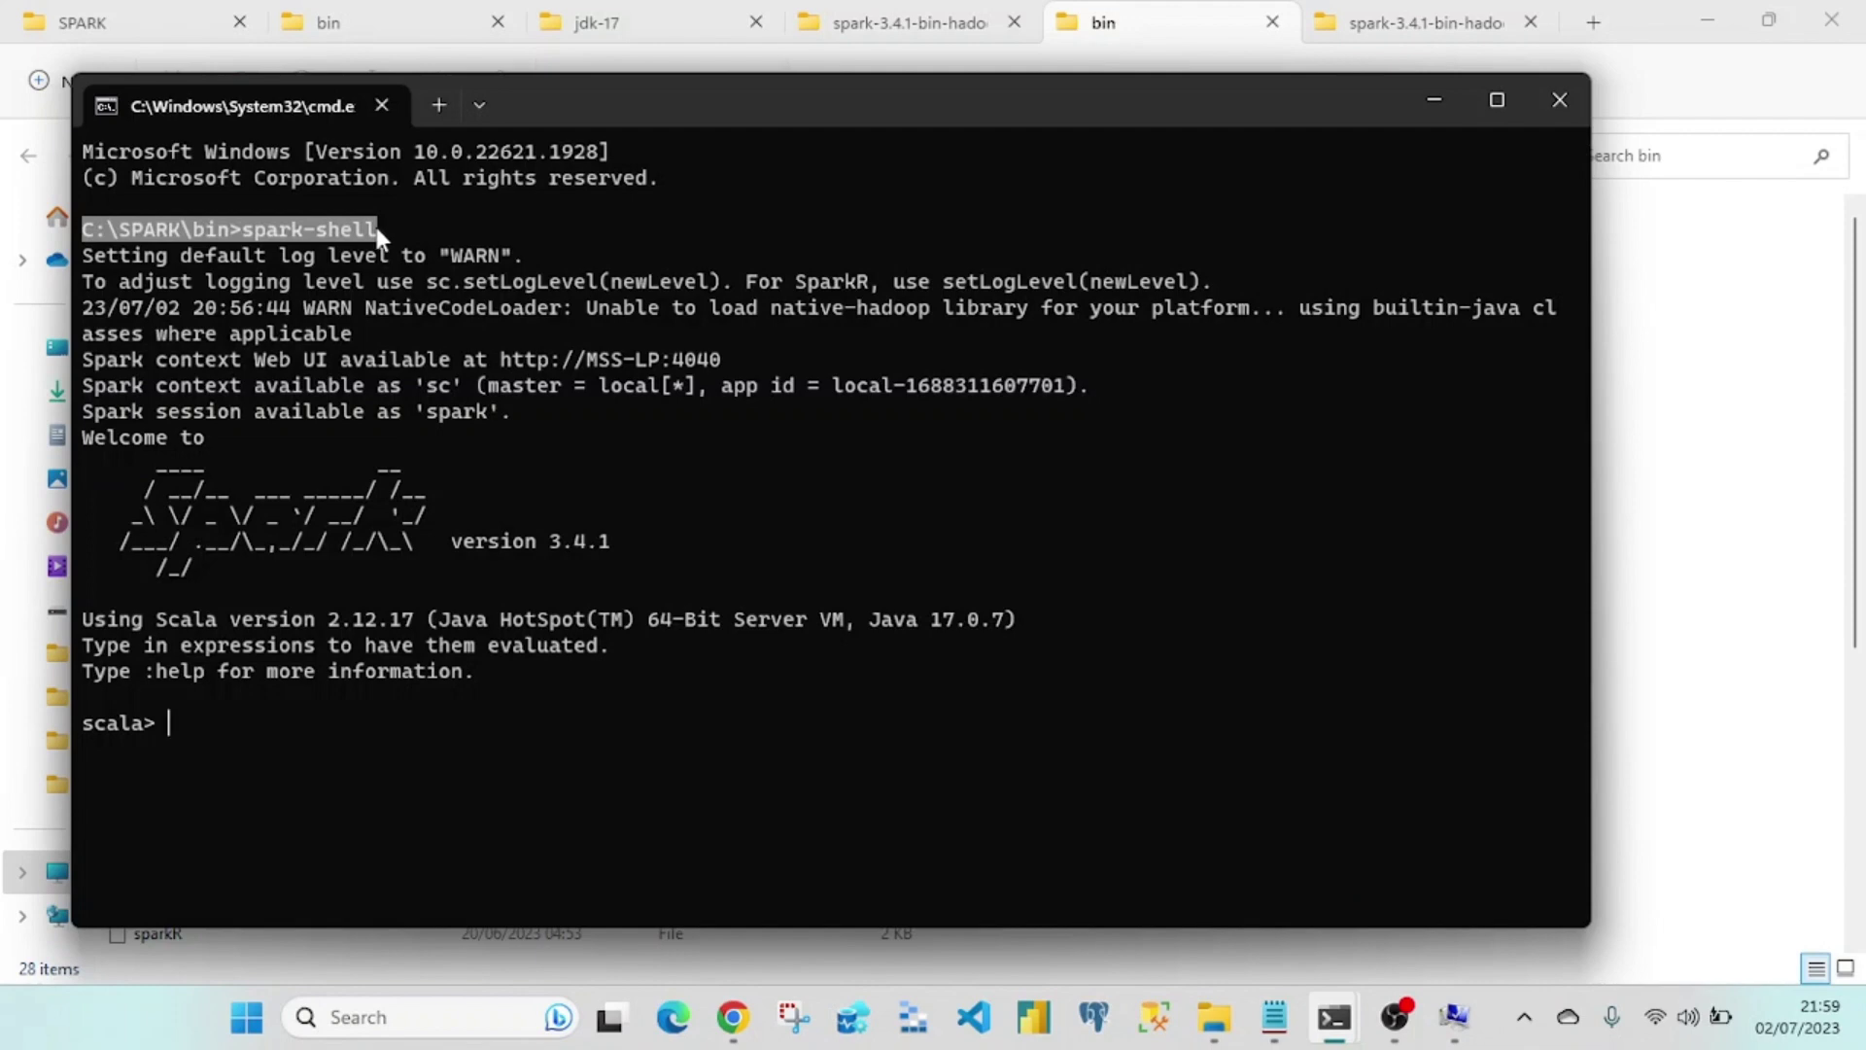
left_click(296, 233)
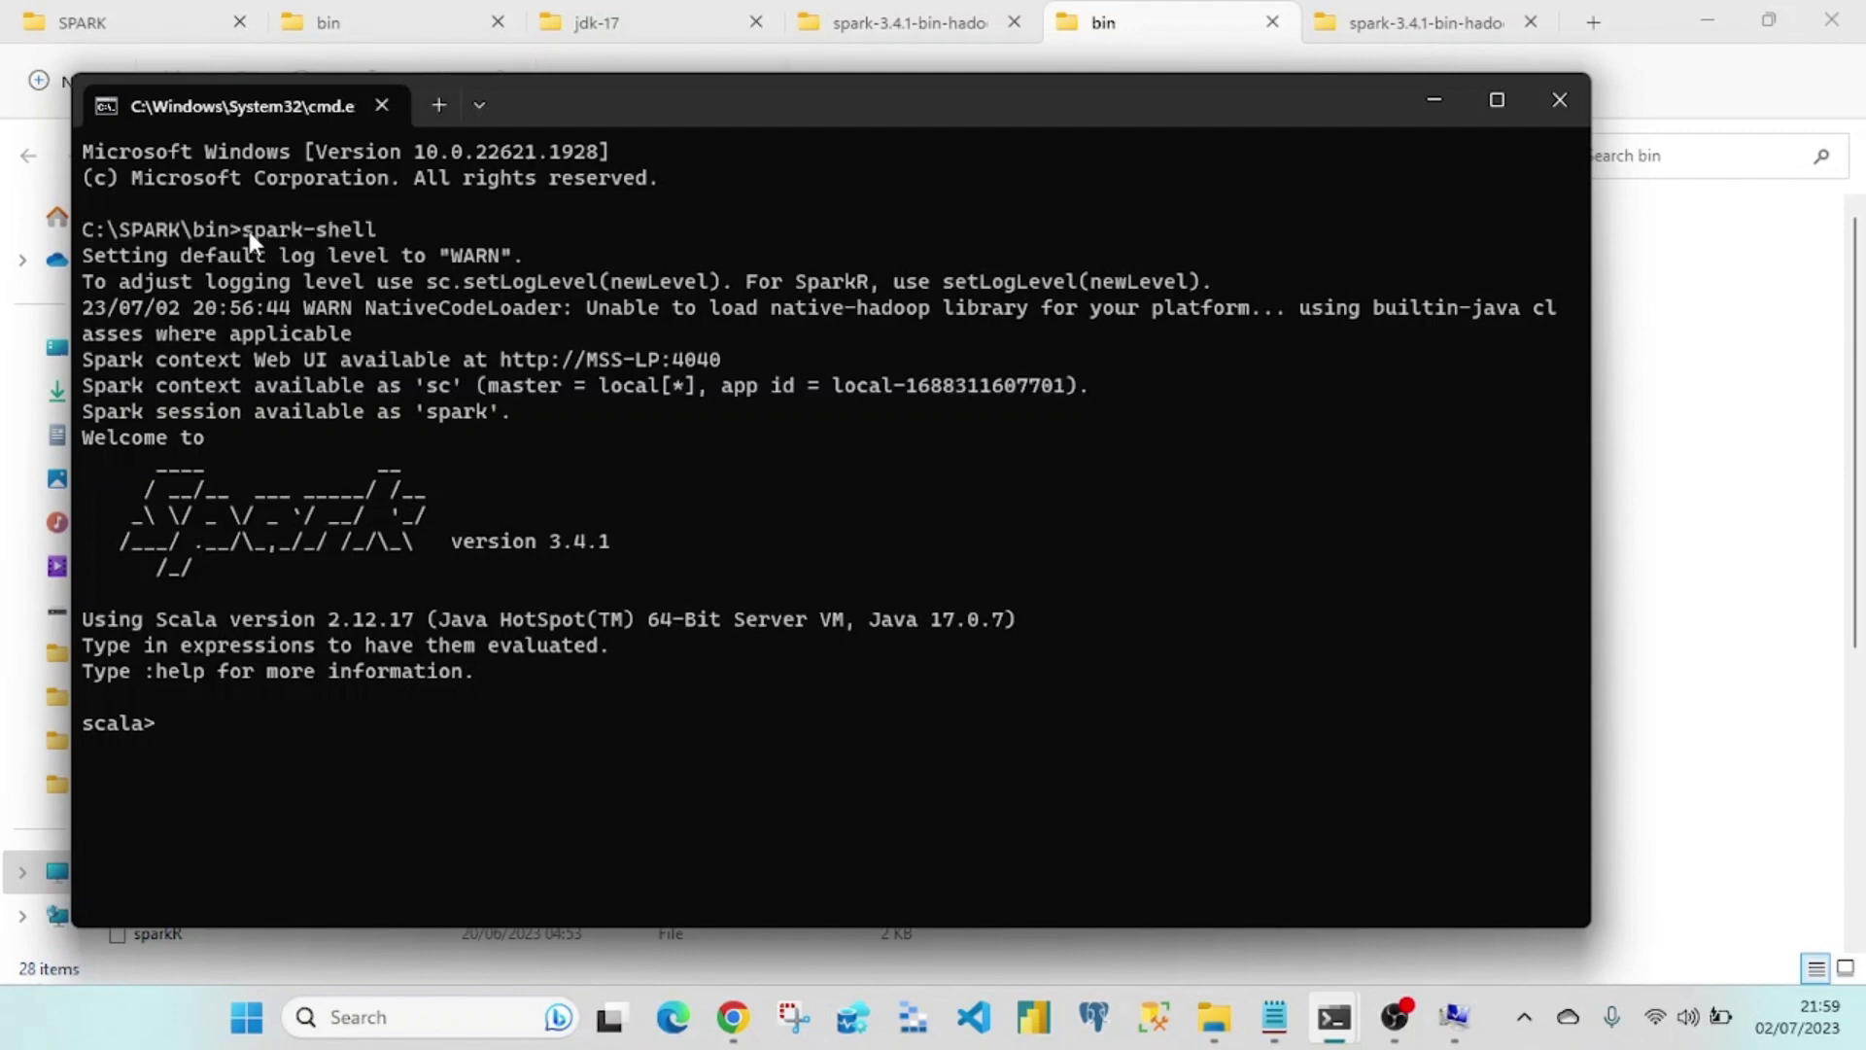
left_click_drag(243, 231, 451, 225)
left_click_drag(218, 255, 732, 696)
left_click(731, 692)
left_click_drag(163, 486, 493, 565)
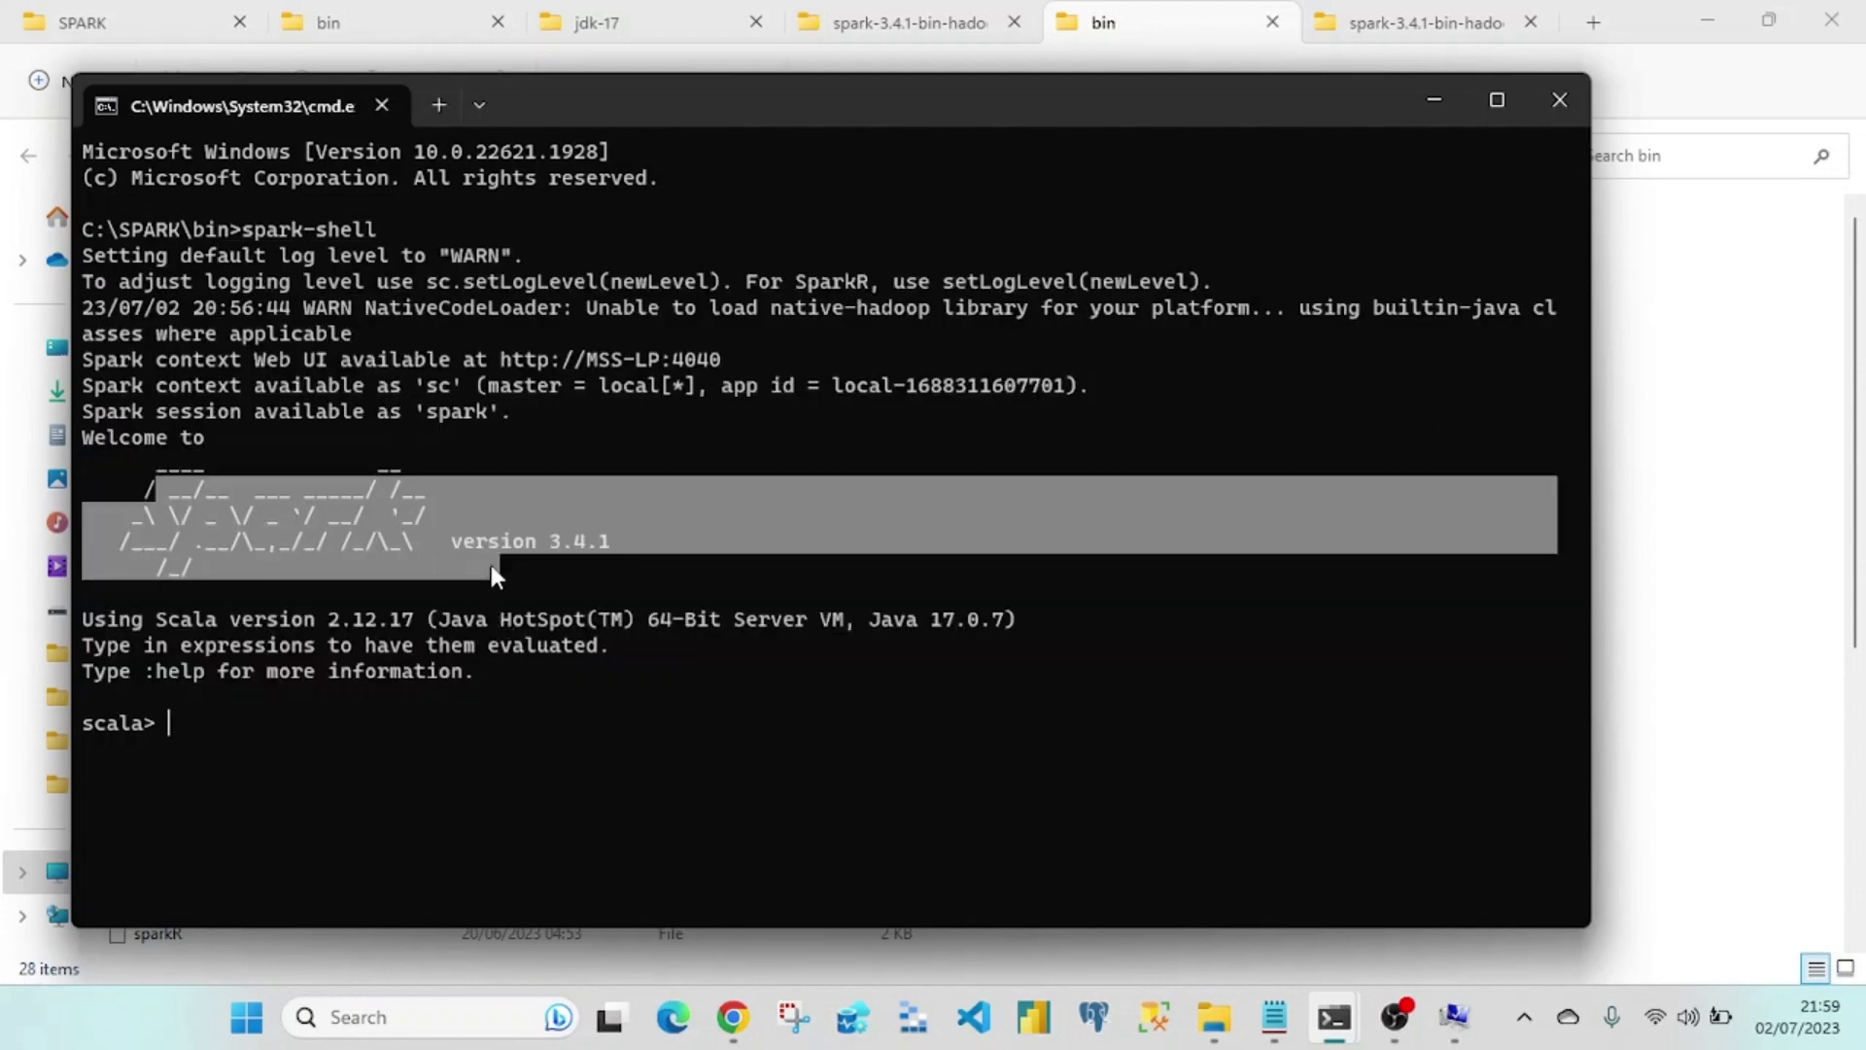
left_click(573, 562)
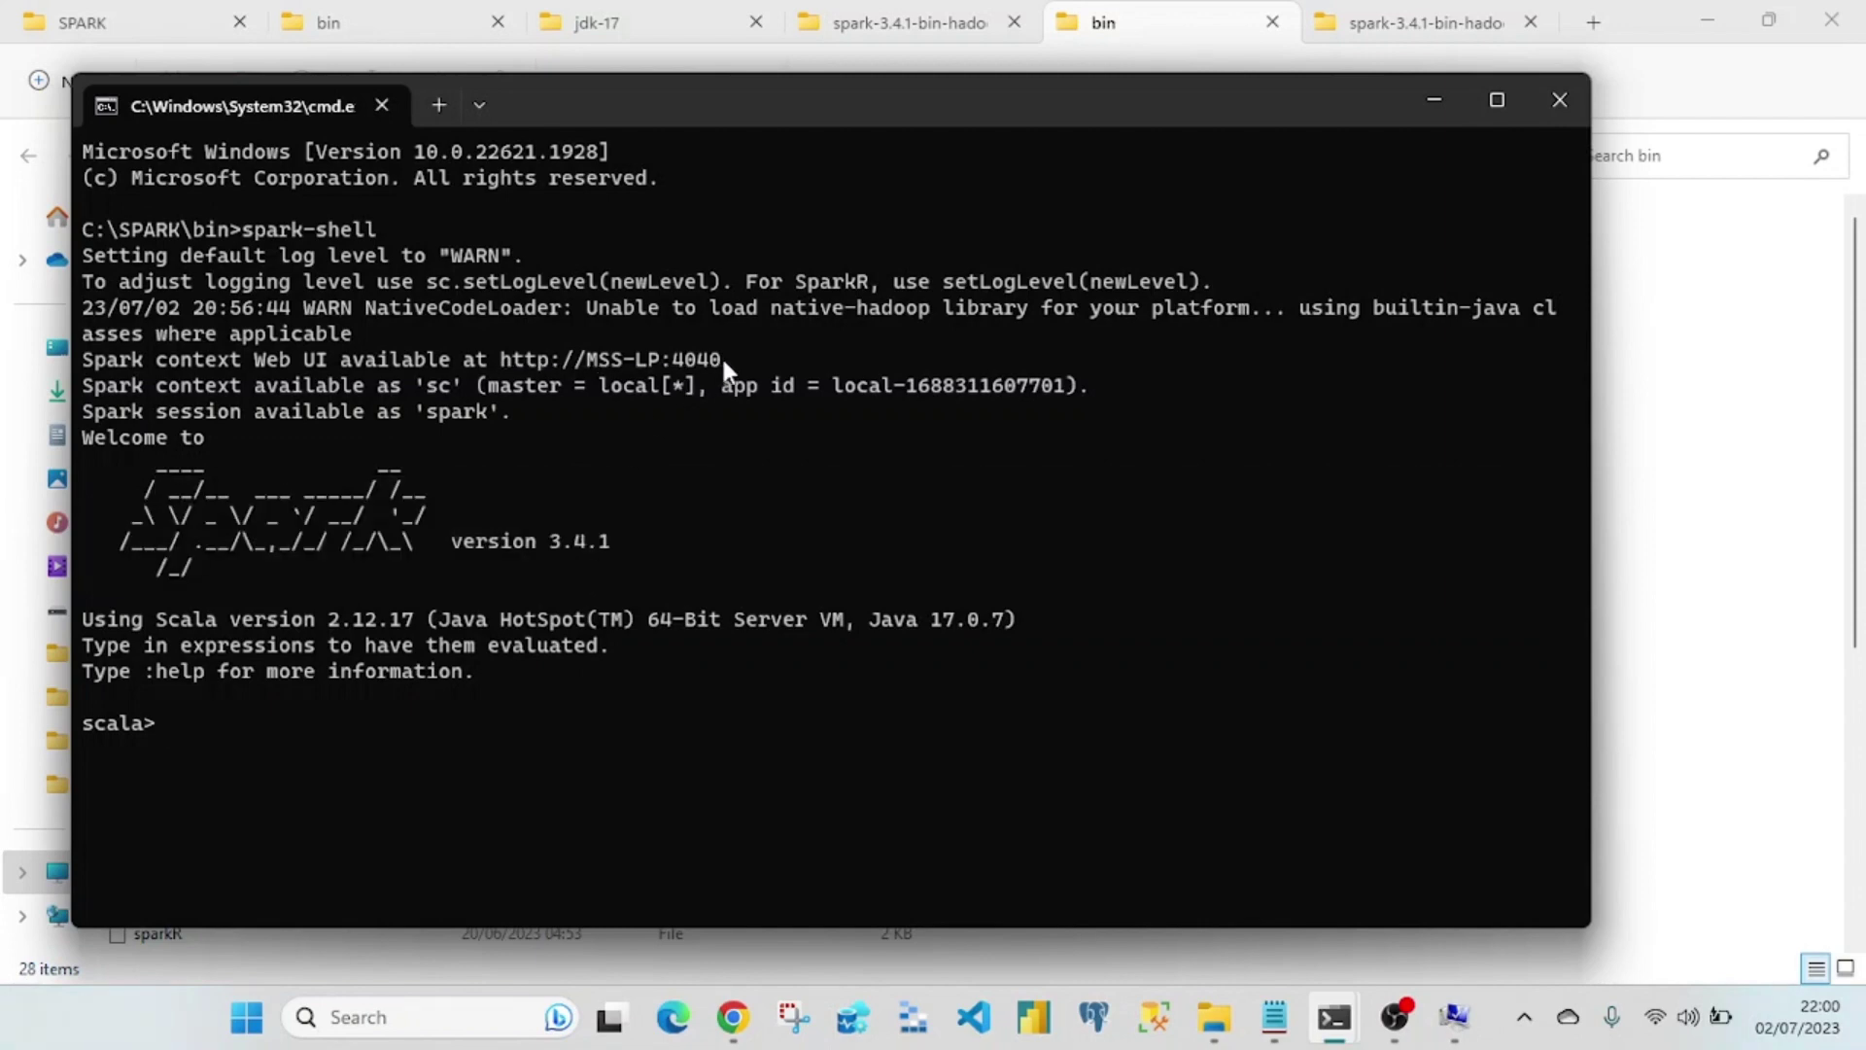
Step: Copy the Spark context Web UI address from the spark-shell output and bring up the Spark shell Executors page in a maximized Chrome window
left_click_drag(720, 362, 508, 376)
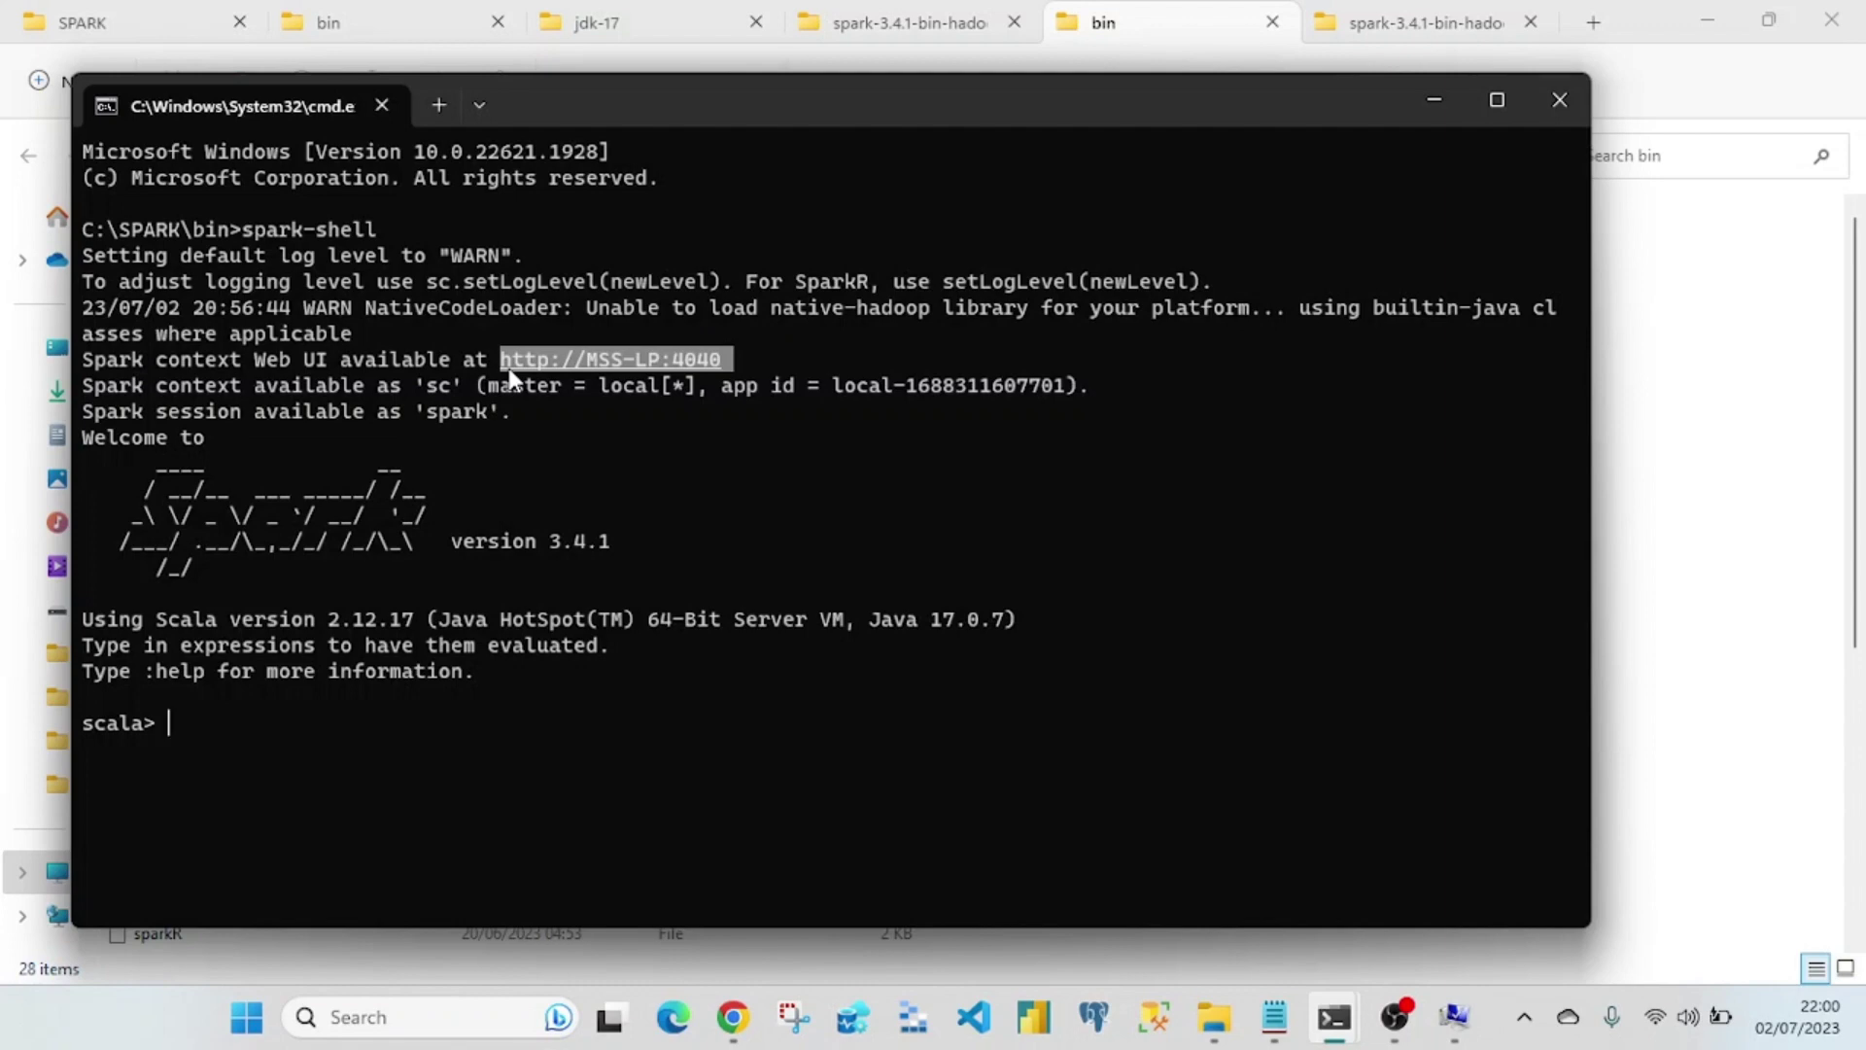
right_click(509, 370)
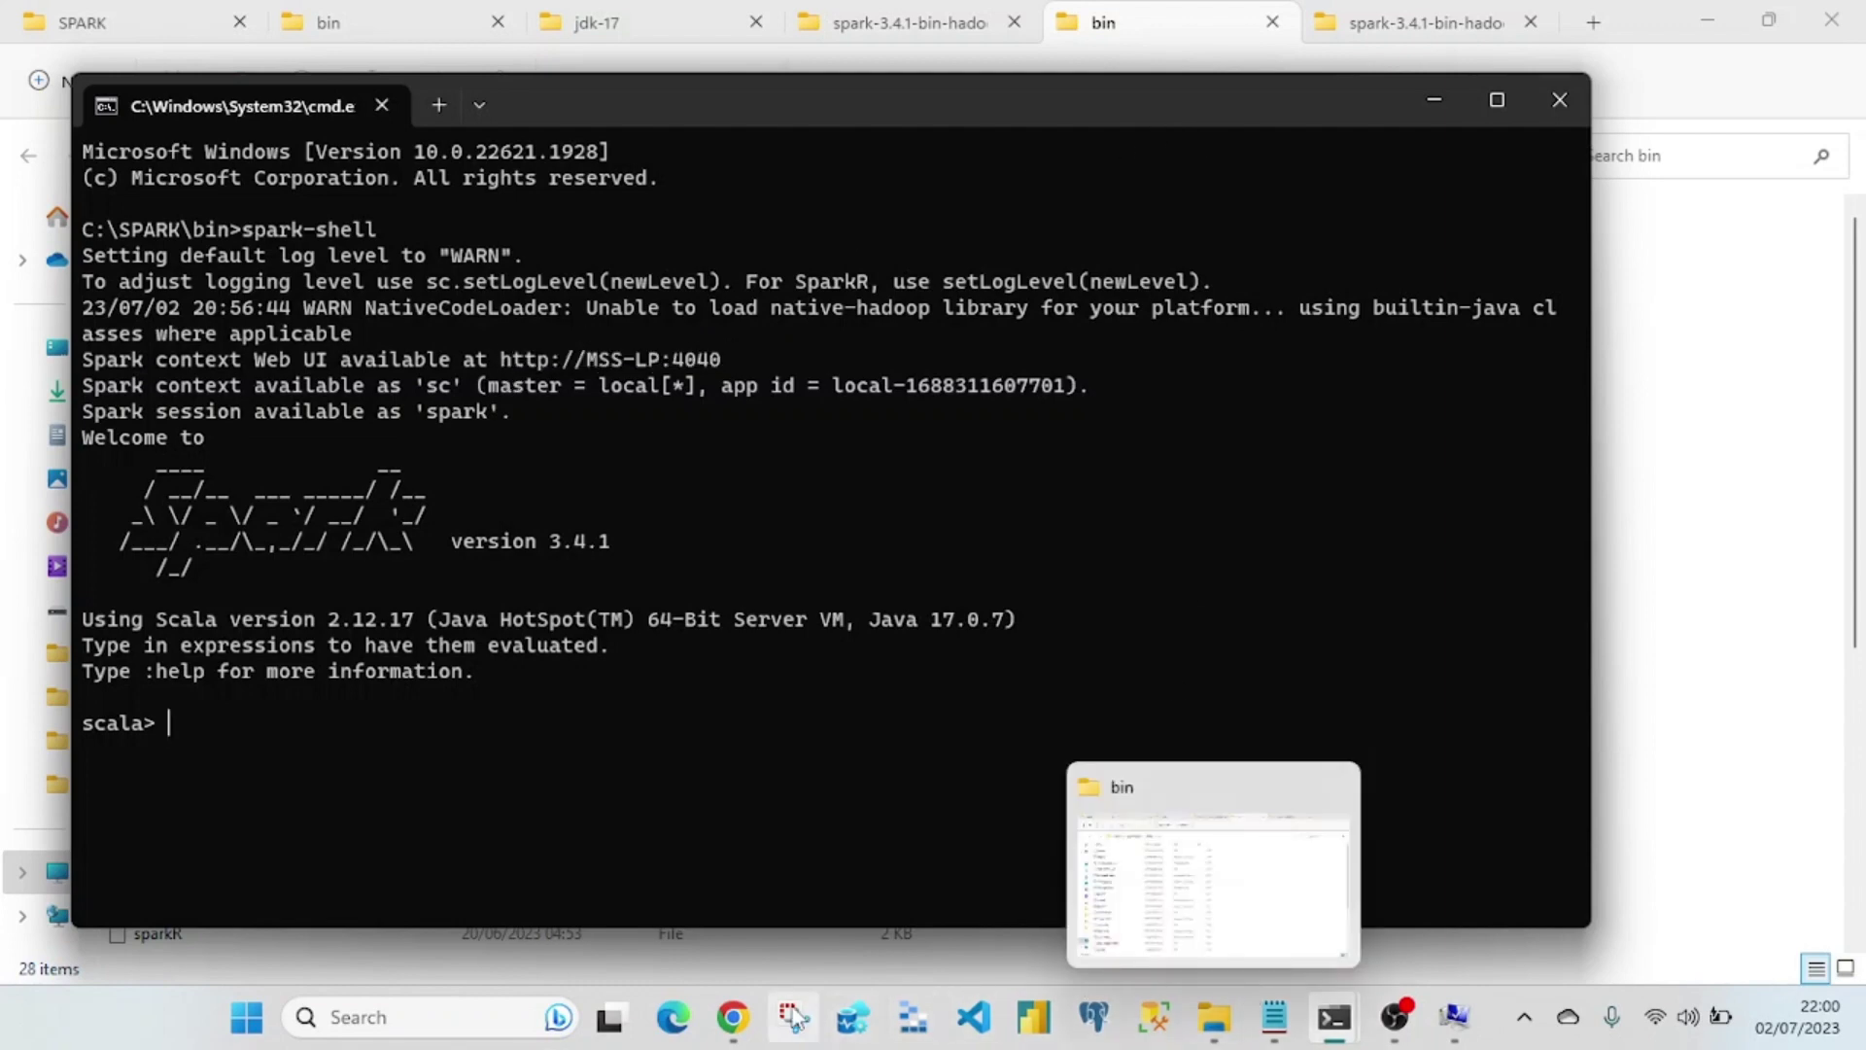
mouse_move(732, 1017)
left_click(795, 923)
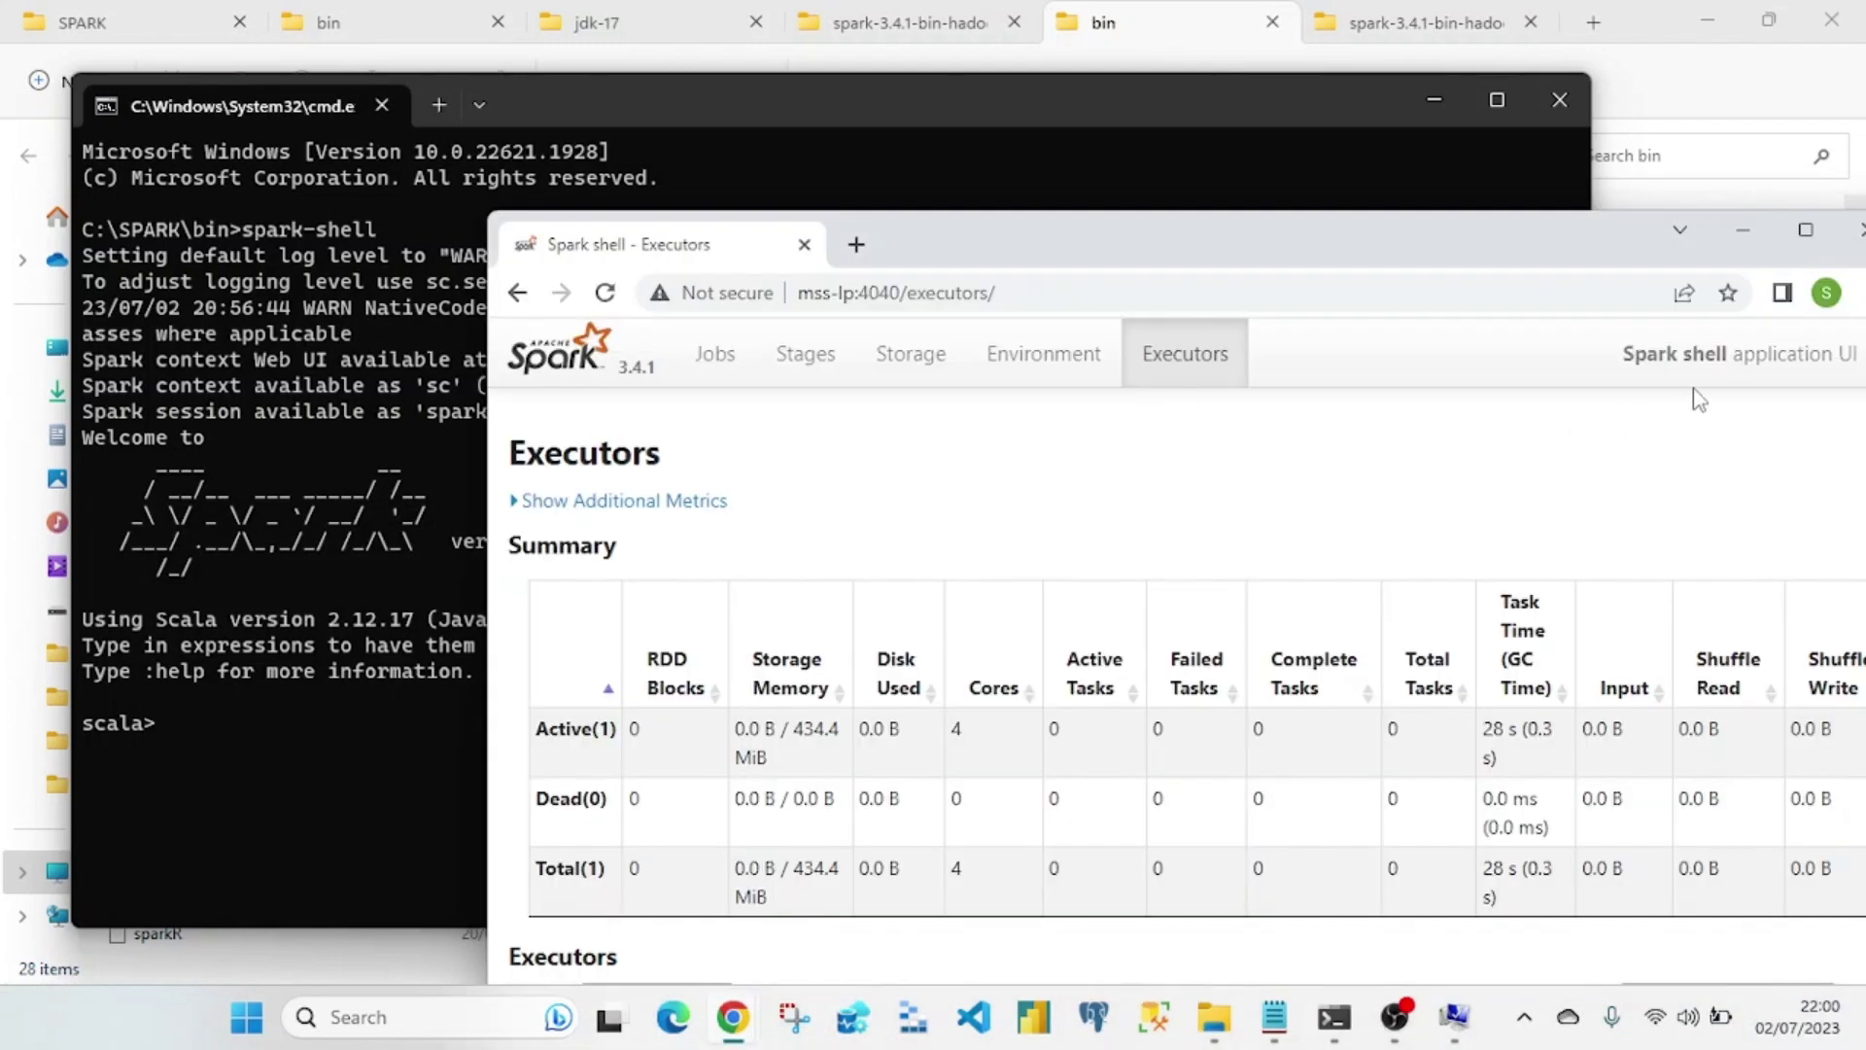
left_click(1805, 231)
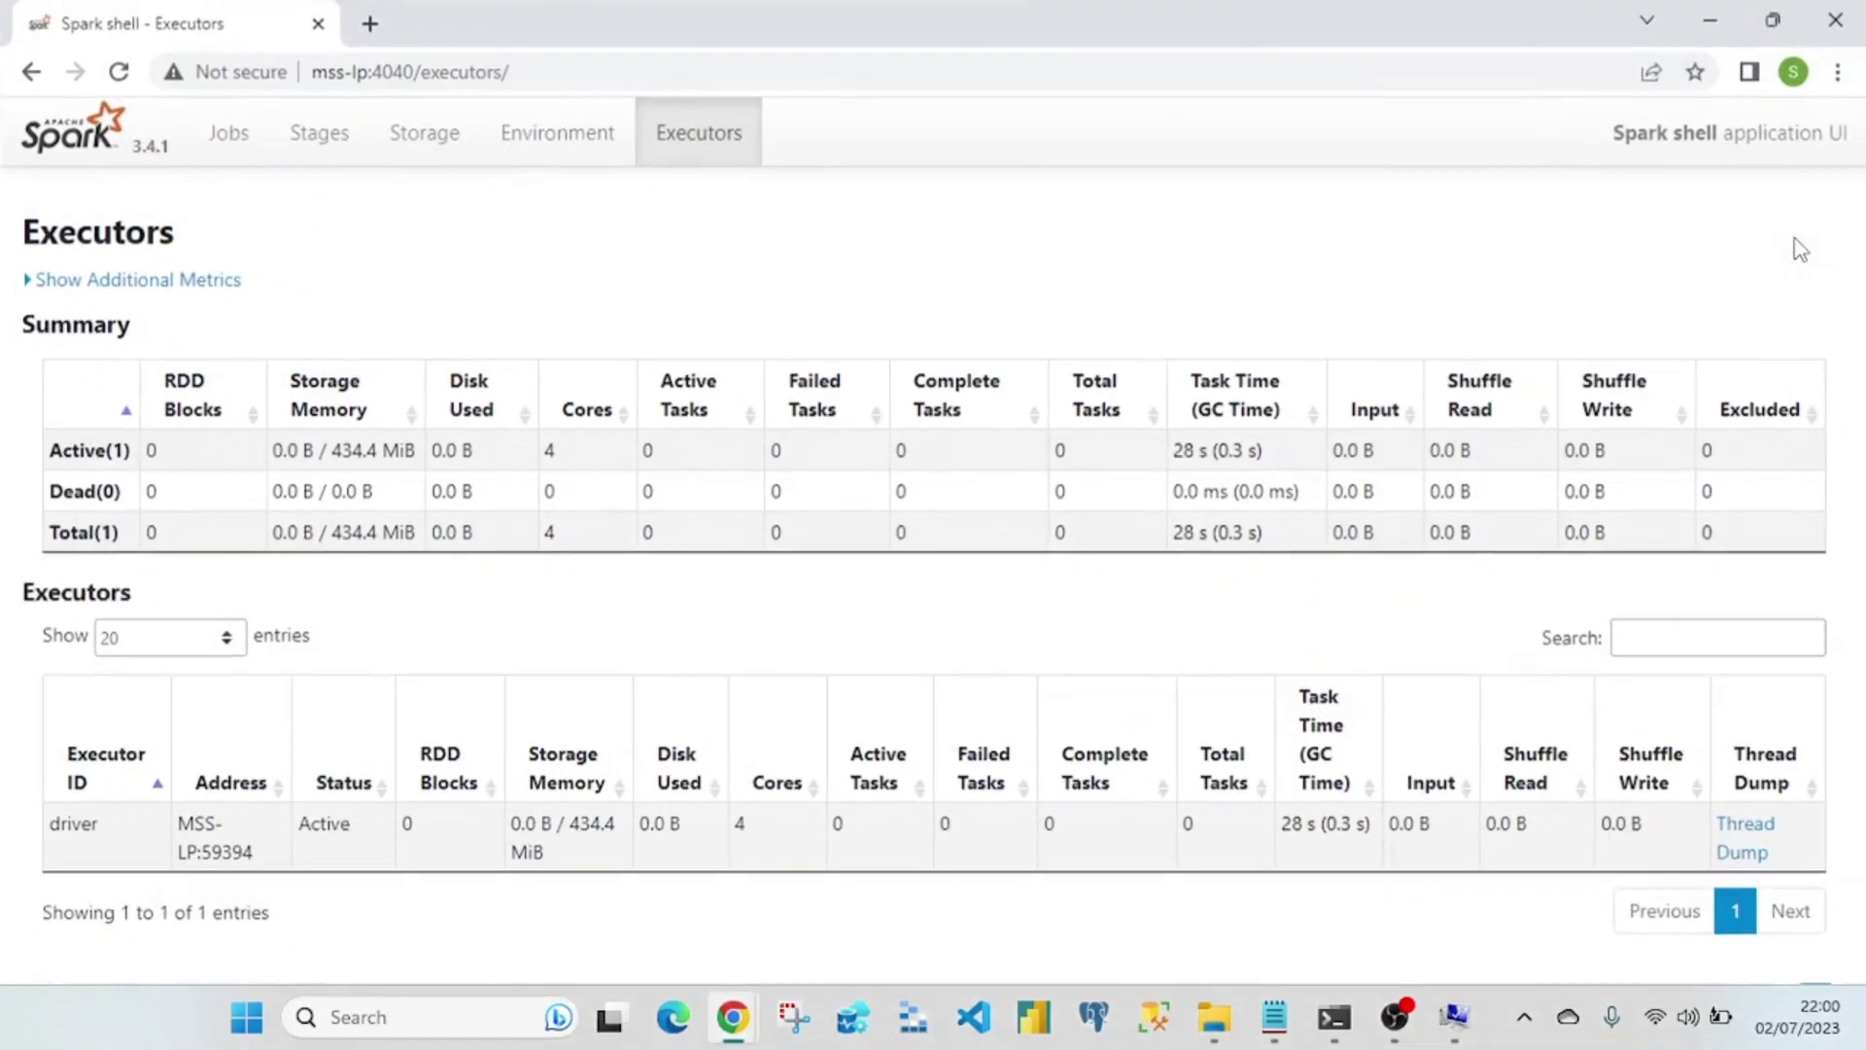